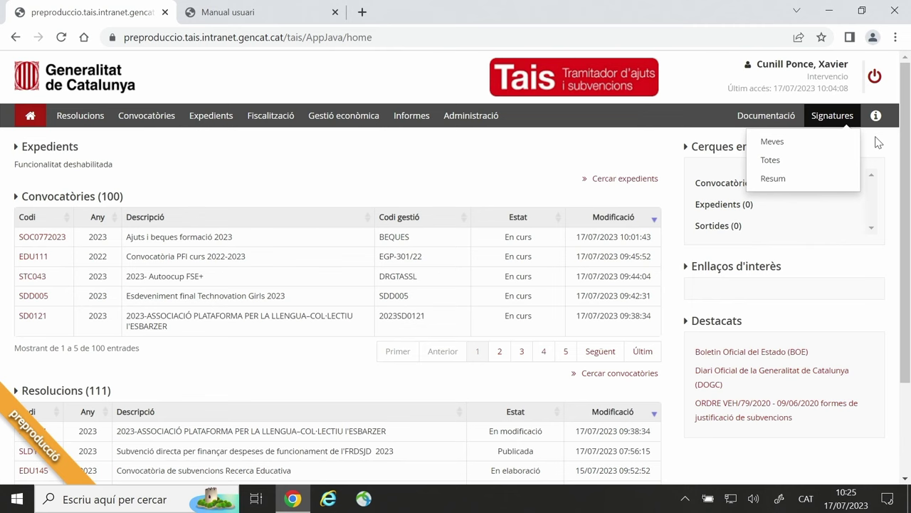
left_click(876, 117)
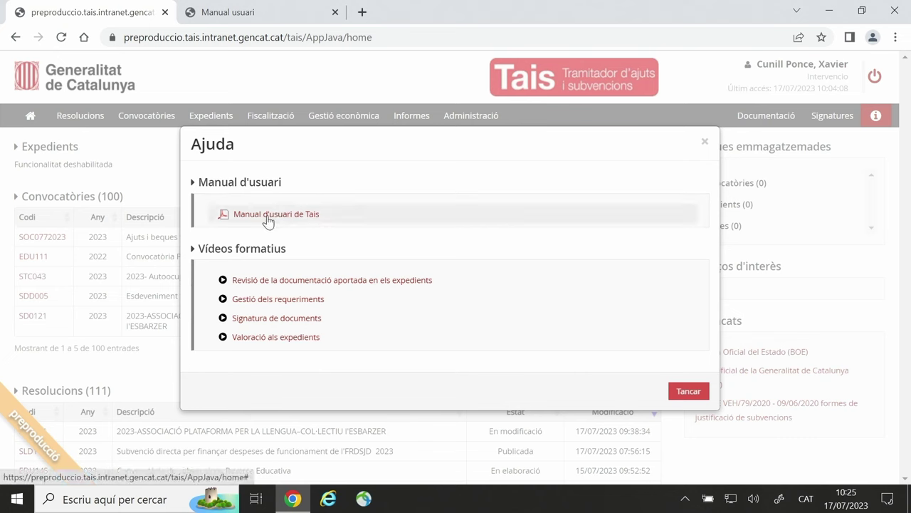
left_click(704, 144)
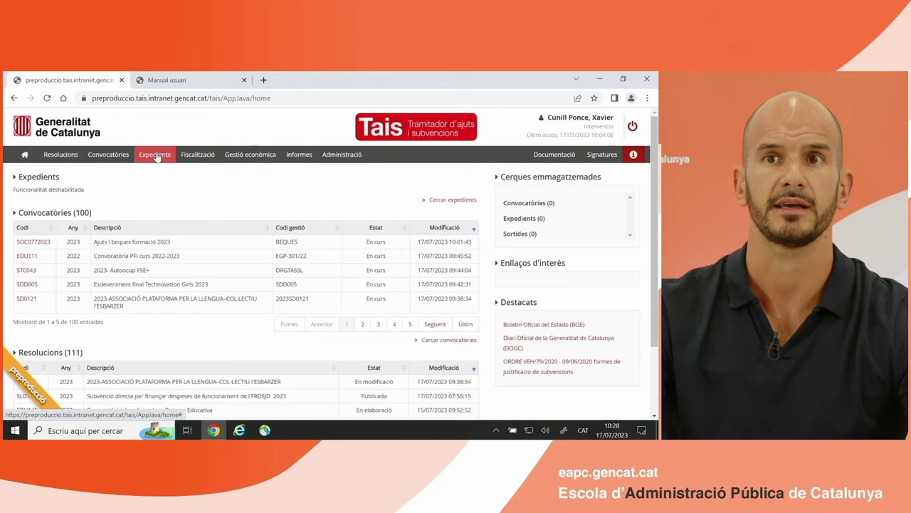
Step: Start a new expedient with Crear expedient from the Expedients menu
left_click(156, 156)
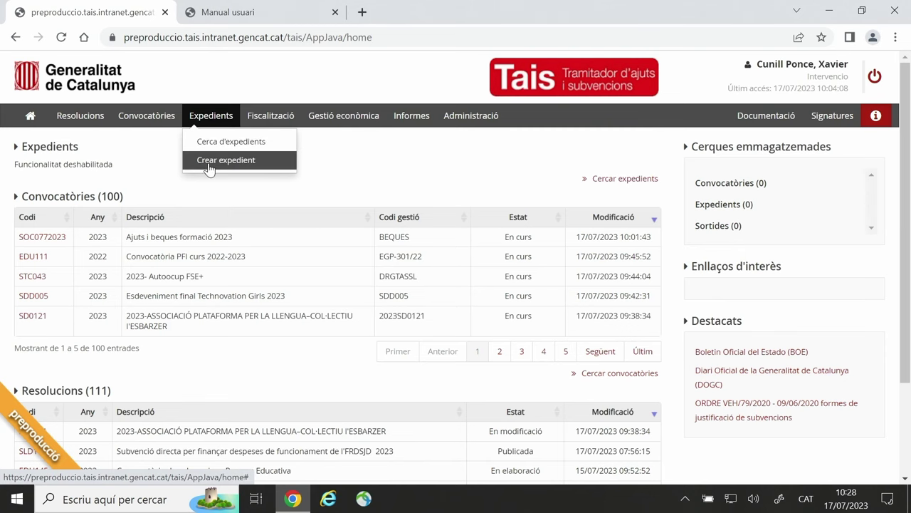
left_click(209, 163)
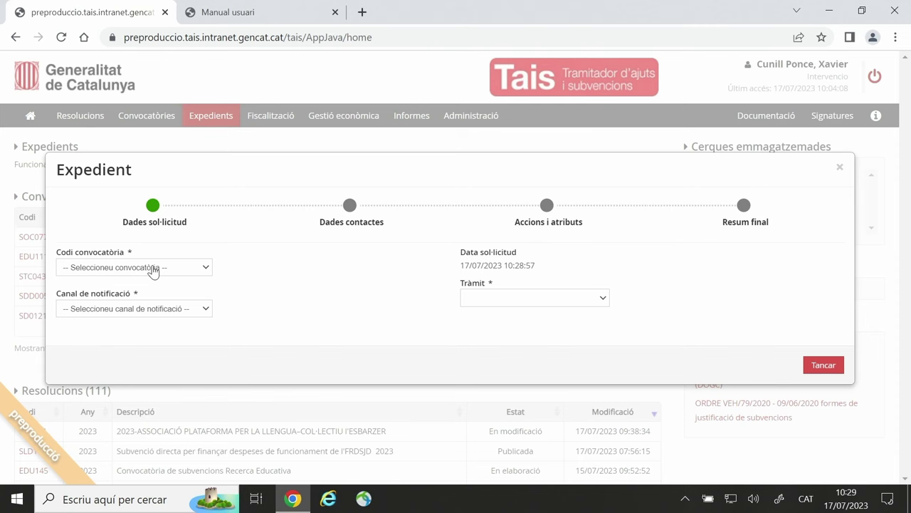
left_click(153, 269)
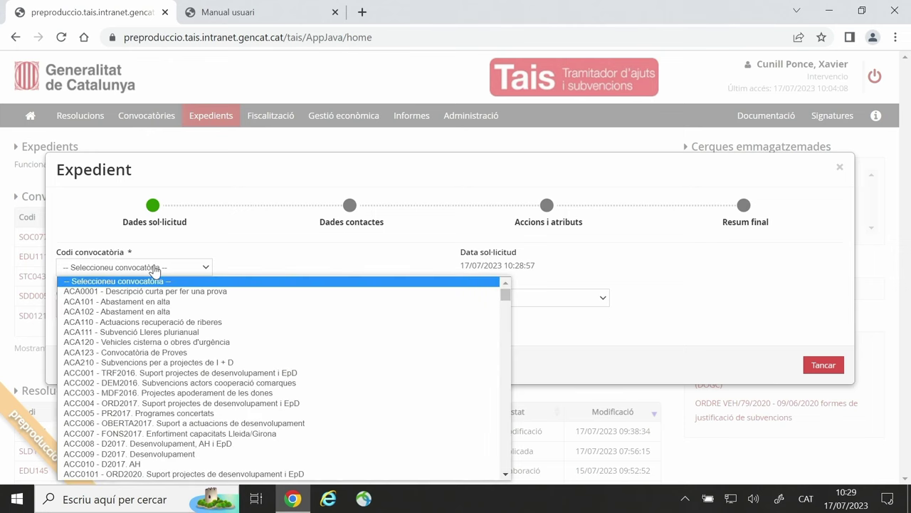
type("fort")
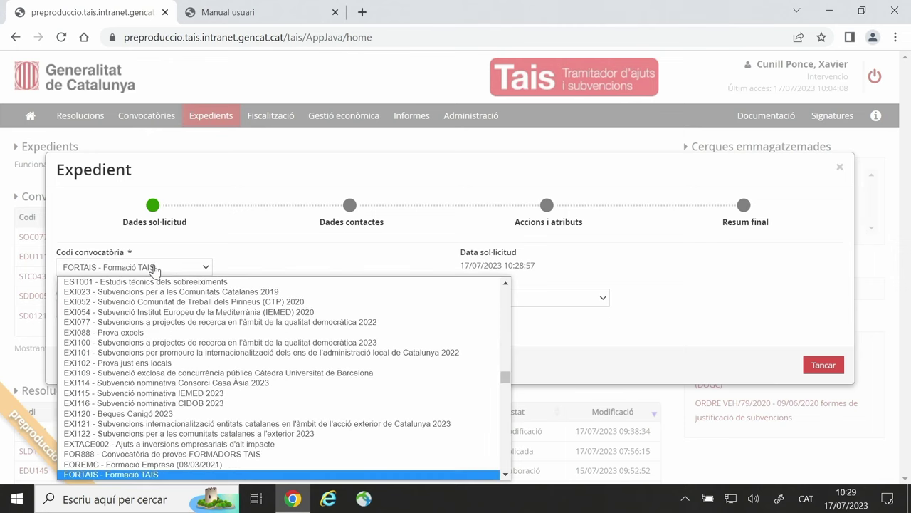
key("Return")
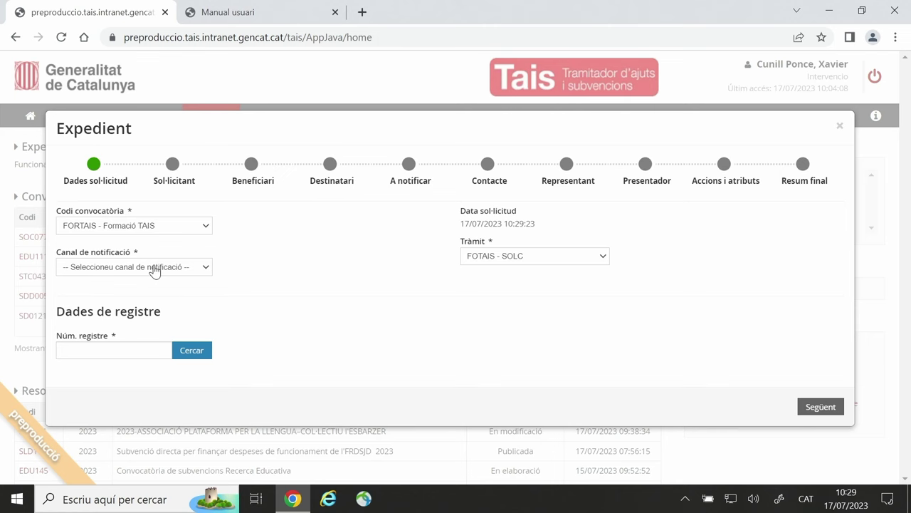
left_click(154, 270)
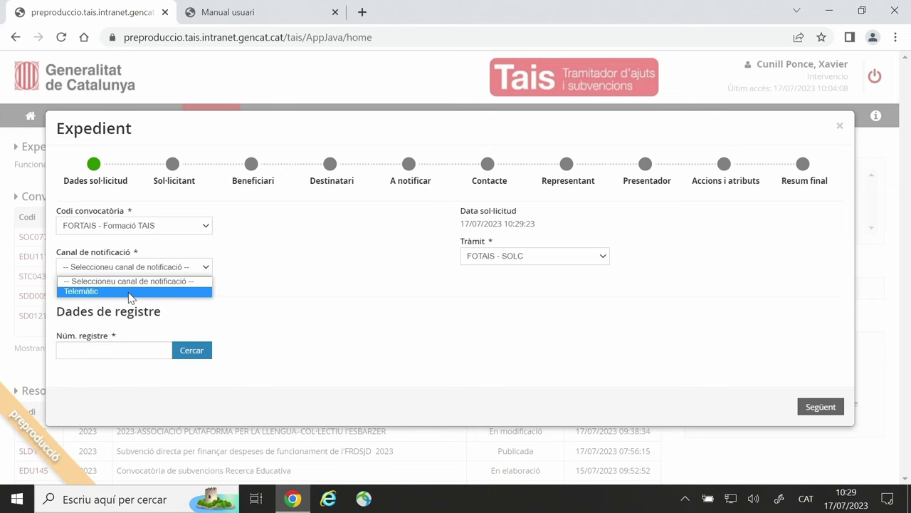
left_click(130, 293)
left_click(83, 352)
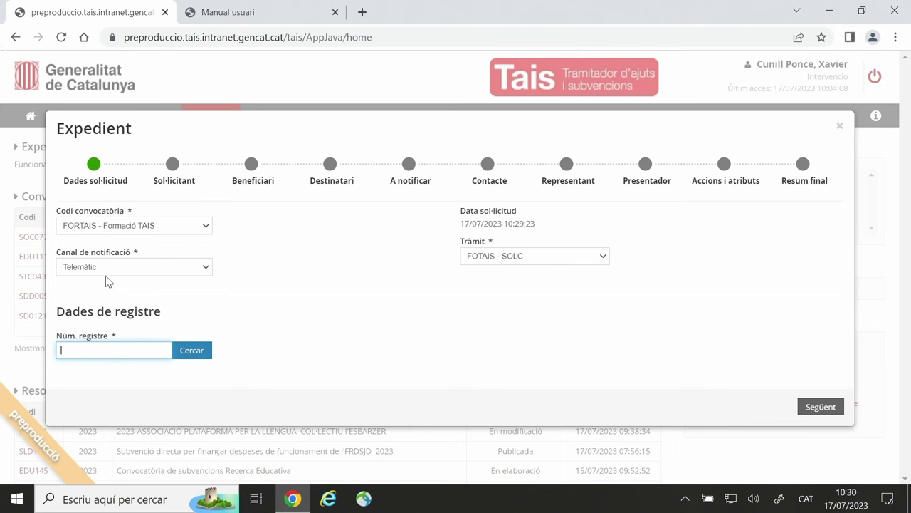
Step: Retrieve the registry entry with Cercar and review the loaded date 07/04/2016 13:18:45 and Persona jurídica
left_click(190, 352)
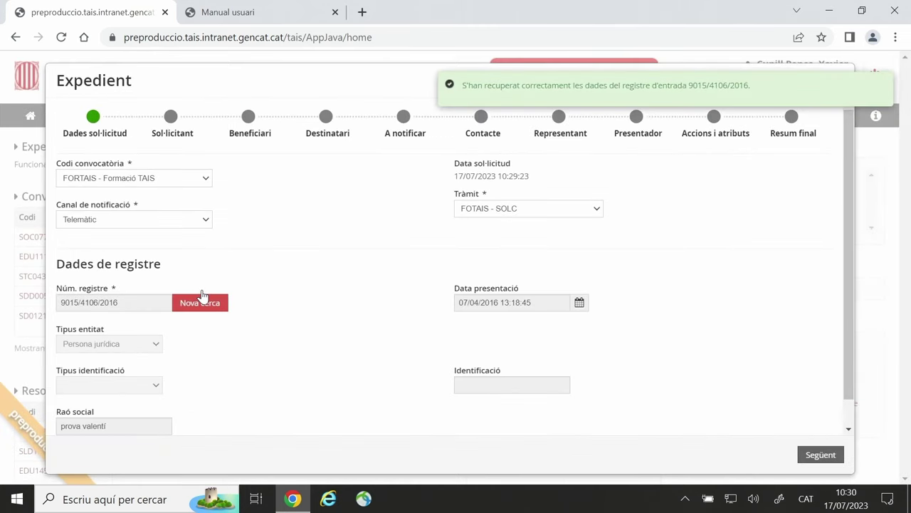
mouse_move(466, 88)
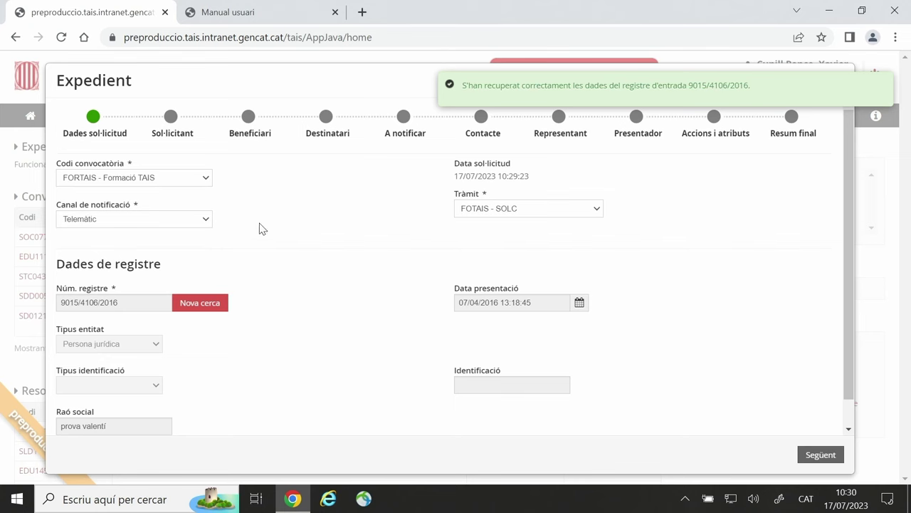
scroll(228, 257, "down", 1)
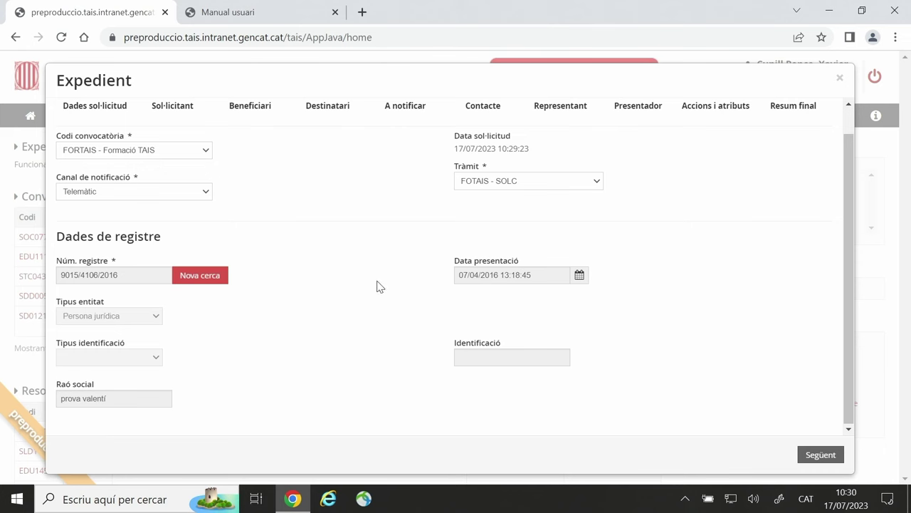
scroll(376, 288, "up", 1)
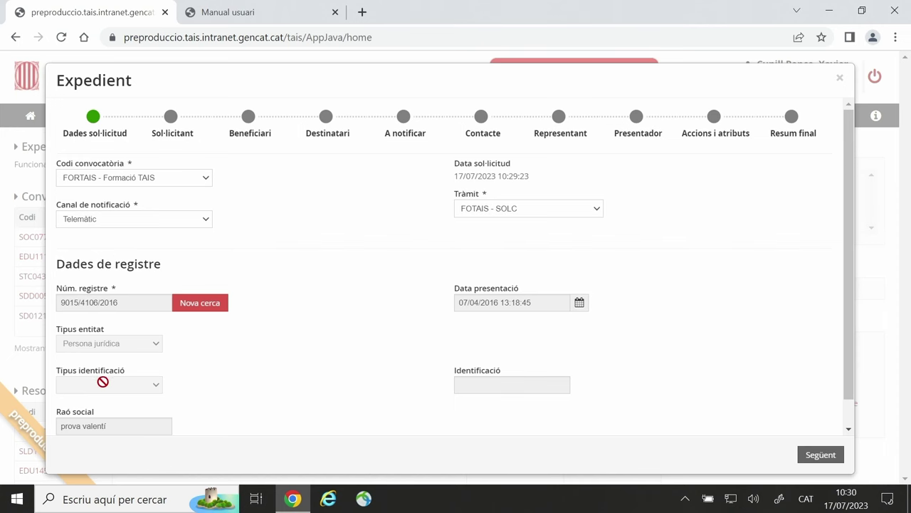
scroll(570, 360, "down", 1)
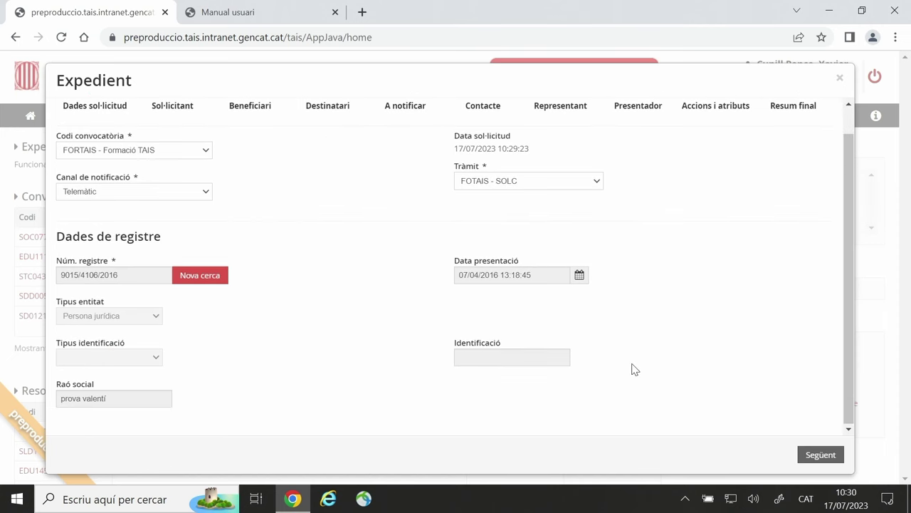
Step: Go to the Sol·licitant step and set person type Persona física with NIF identification
left_click(820, 454)
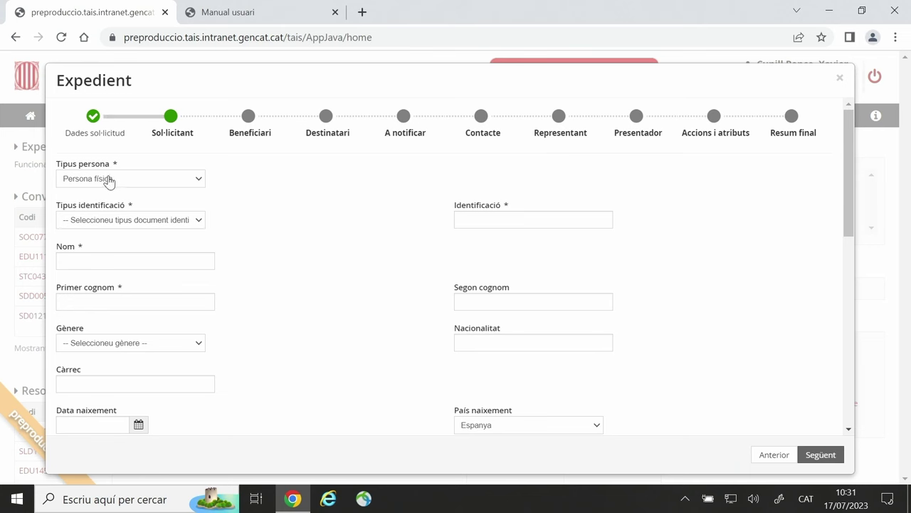
left_click(108, 182)
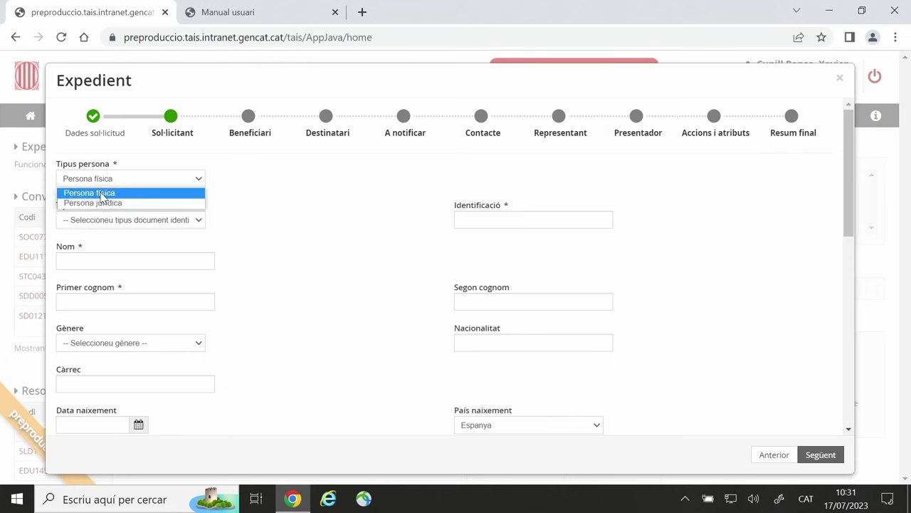
left_click(101, 197)
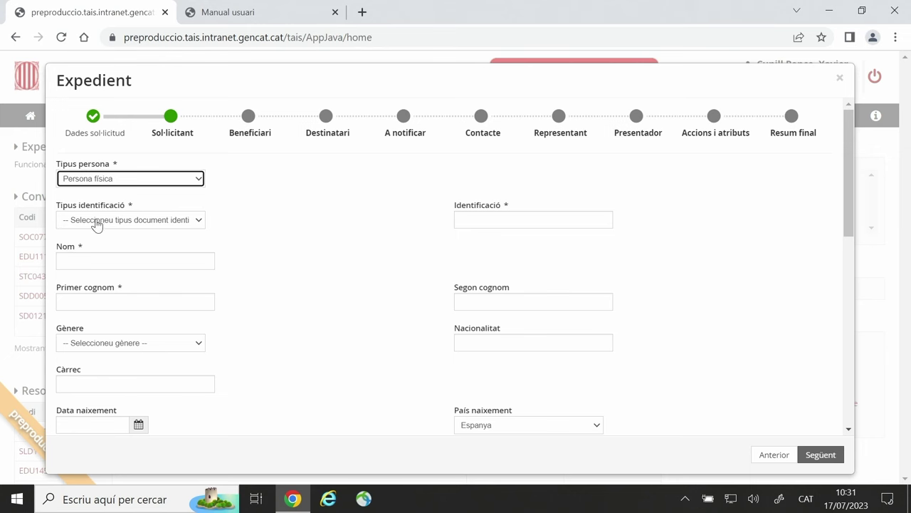
left_click(98, 222)
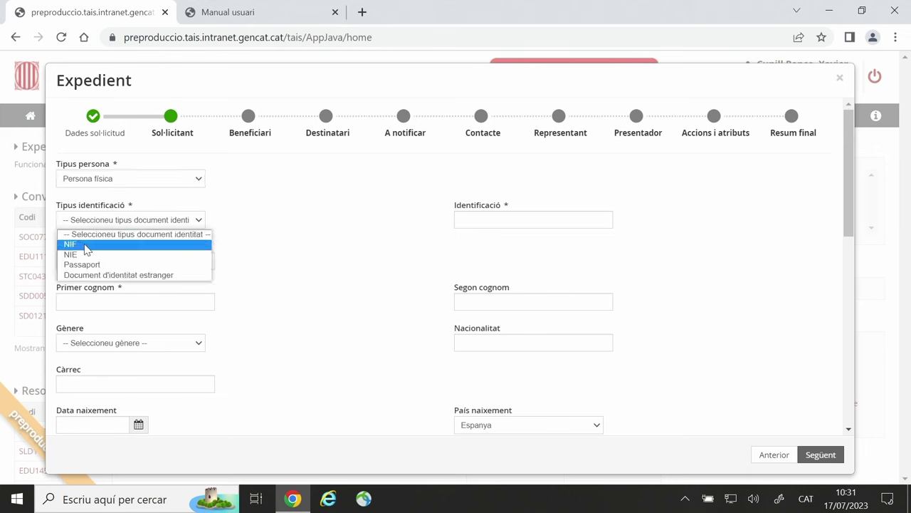
left_click(84, 245)
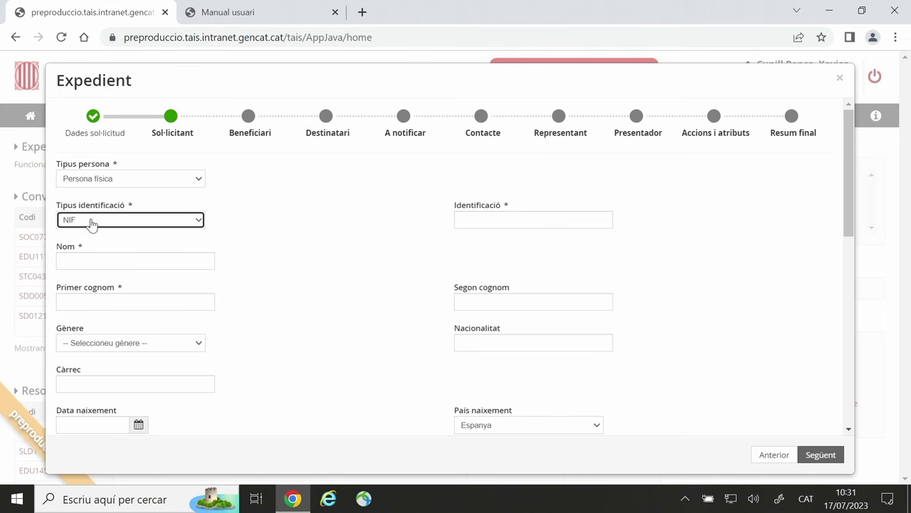
left_click(92, 224)
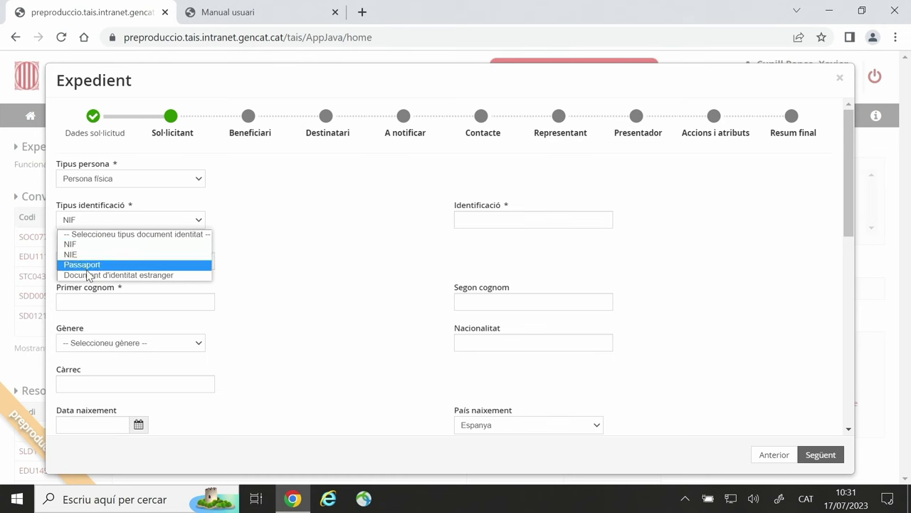
left_click(112, 243)
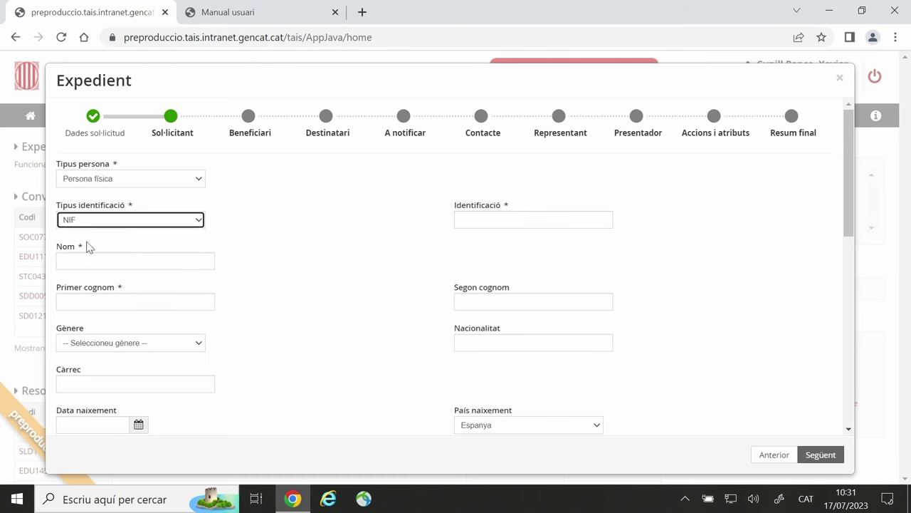
Step: Fill in the identification, the applicant's first name and first surname, and set gender to Home
left_click(482, 218)
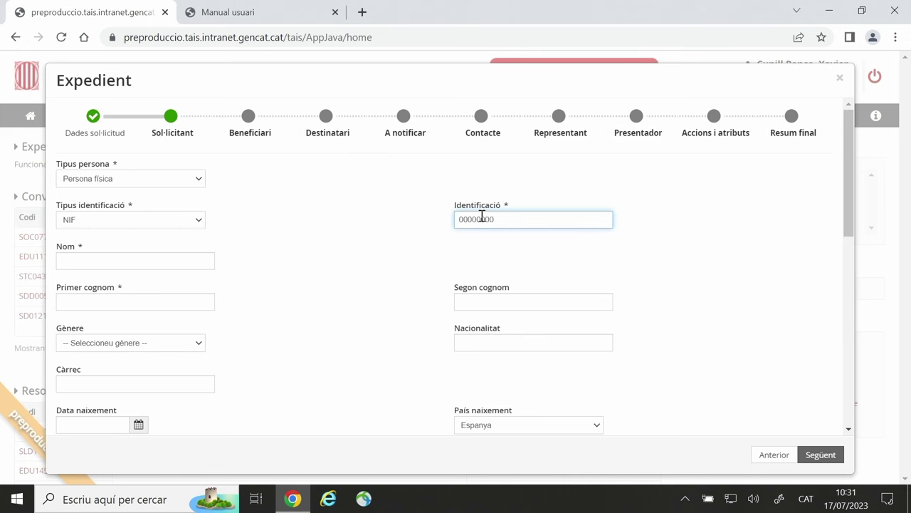
left_click(112, 261)
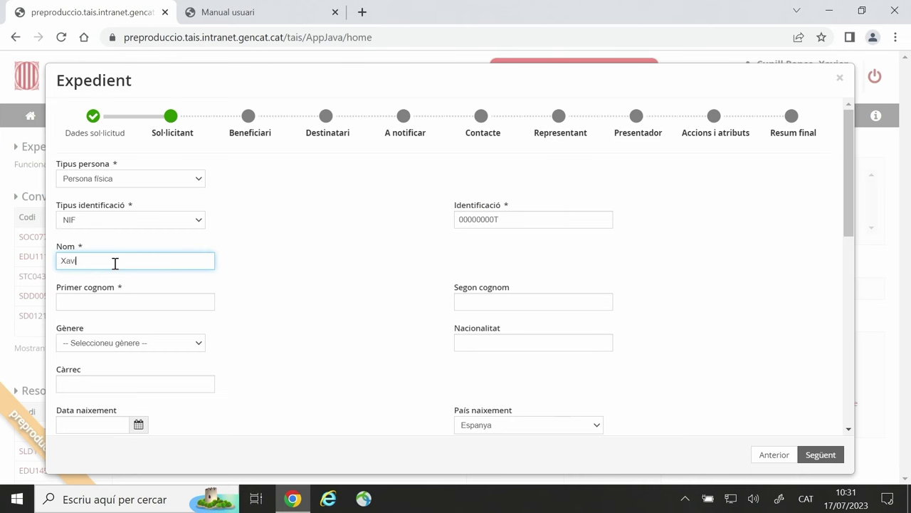
left_click(87, 306)
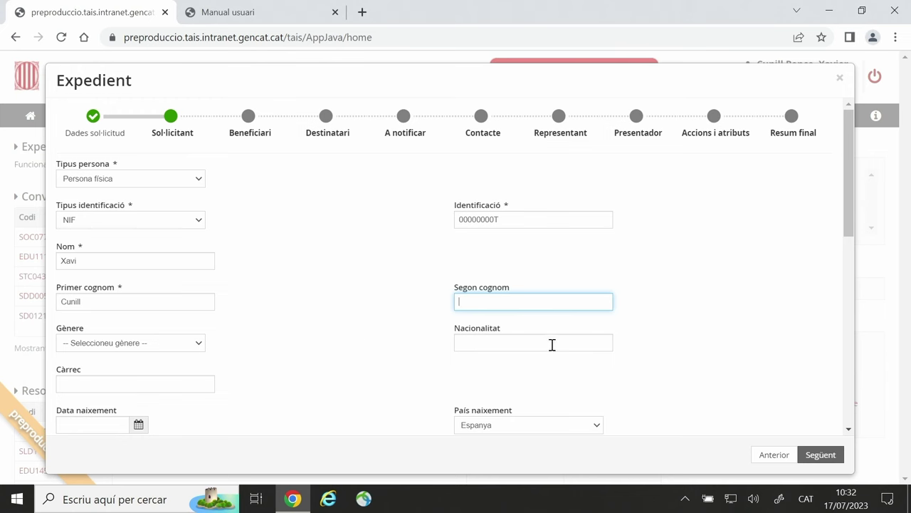
left_click(132, 345)
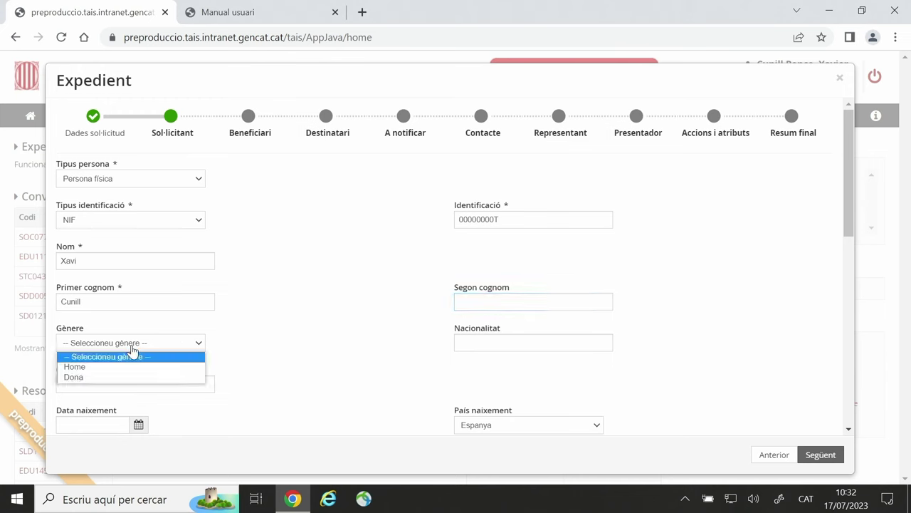
left_click(107, 367)
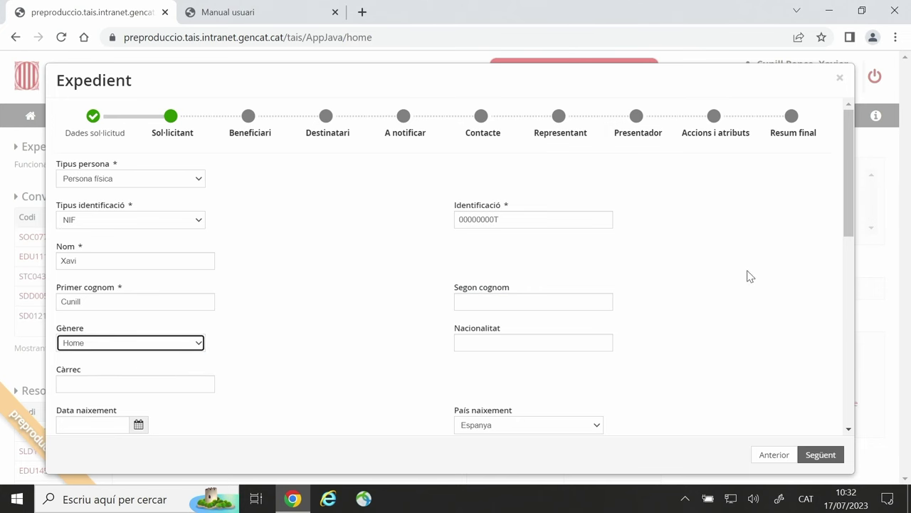
left_click_drag(853, 194, 830, 234)
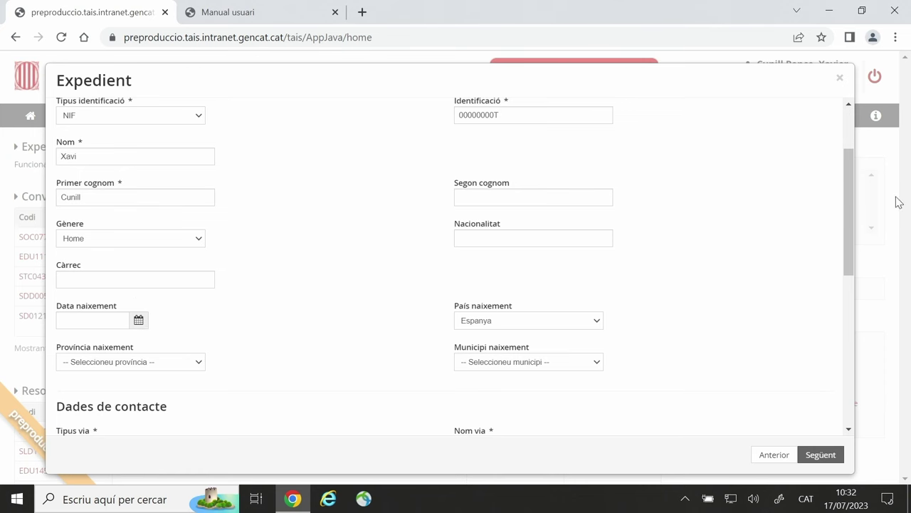
left_click_drag(852, 207, 844, 262)
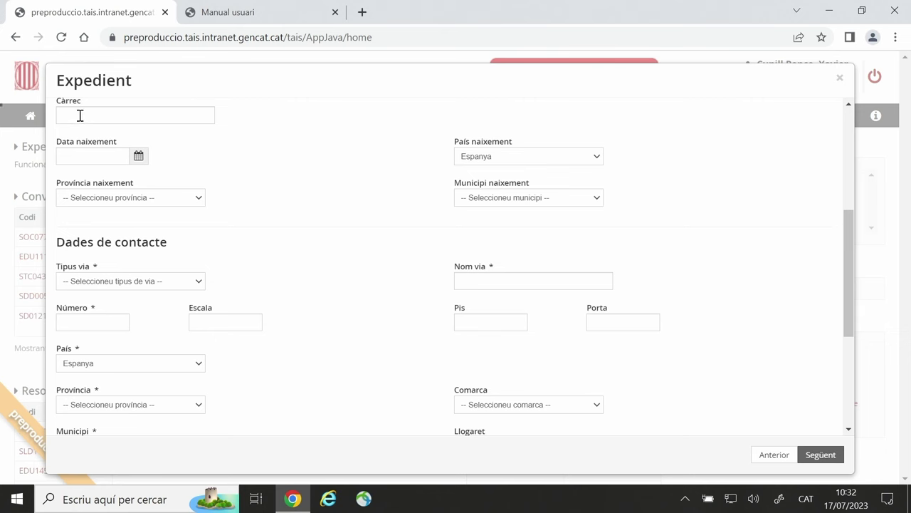
Step: Choose Carrer as street type and clear text mistakenly typed into the number field
left_click(99, 286)
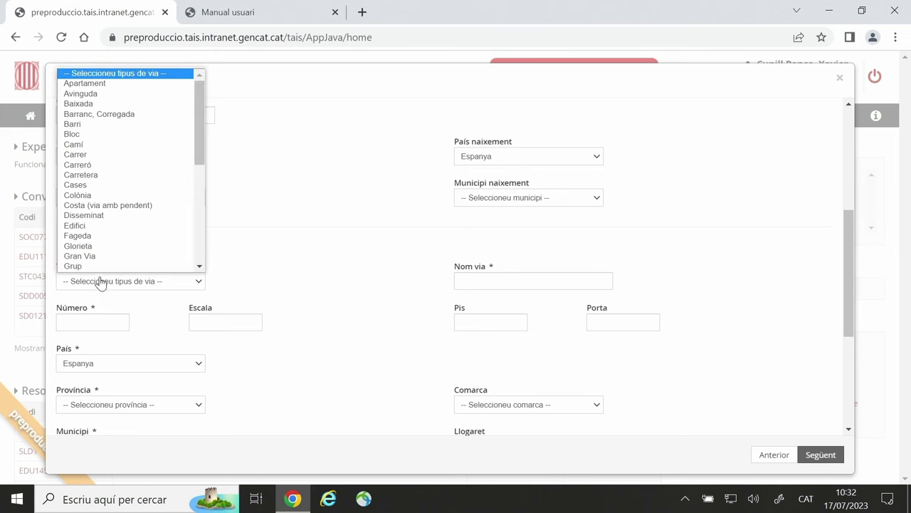
left_click(102, 154)
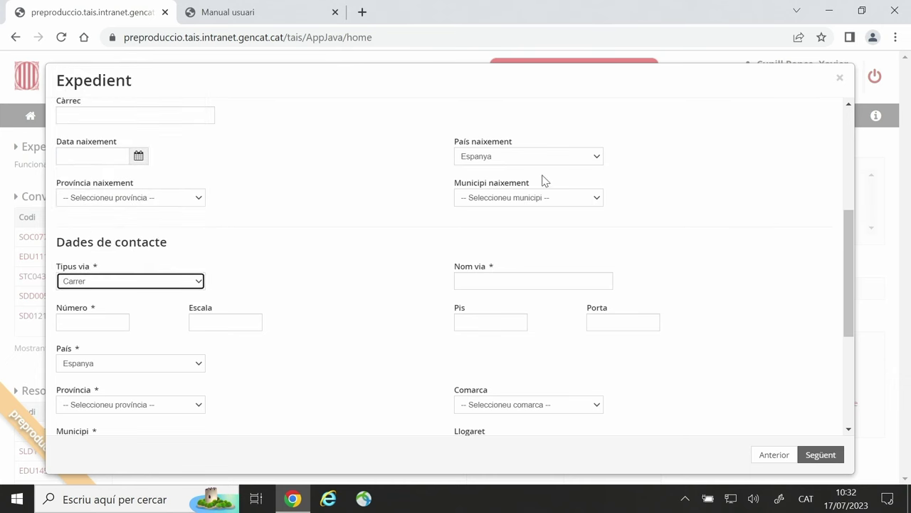
left_click_drag(848, 235, 847, 260)
left_click(97, 264)
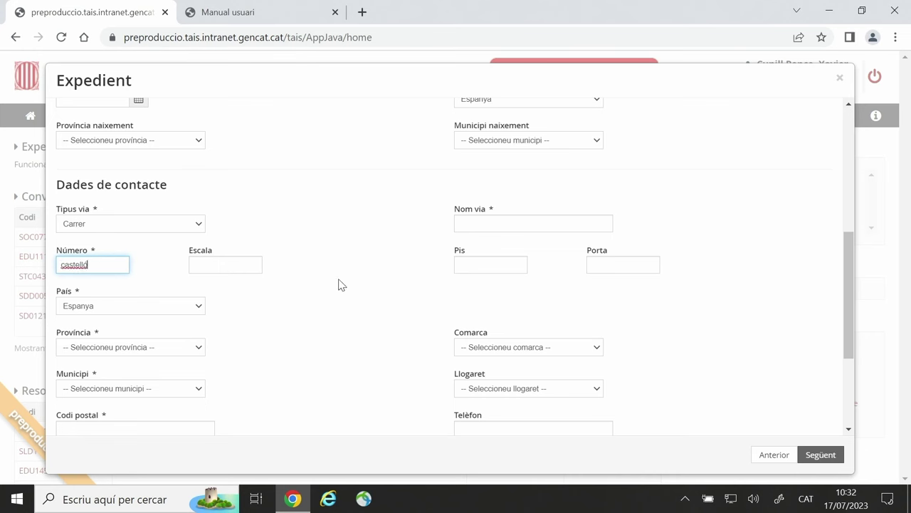
left_click_drag(99, 265, 14, 281)
left_click(14, 281)
left_click_drag(108, 258, 4, 261)
key("BackSpace")
Step: Enter the applicant's street name and street number
left_click(522, 223)
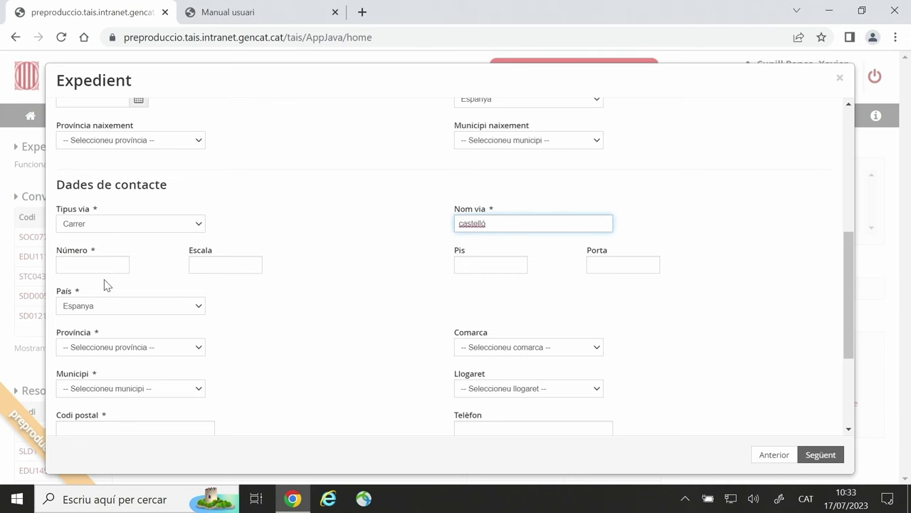
left_click(87, 266)
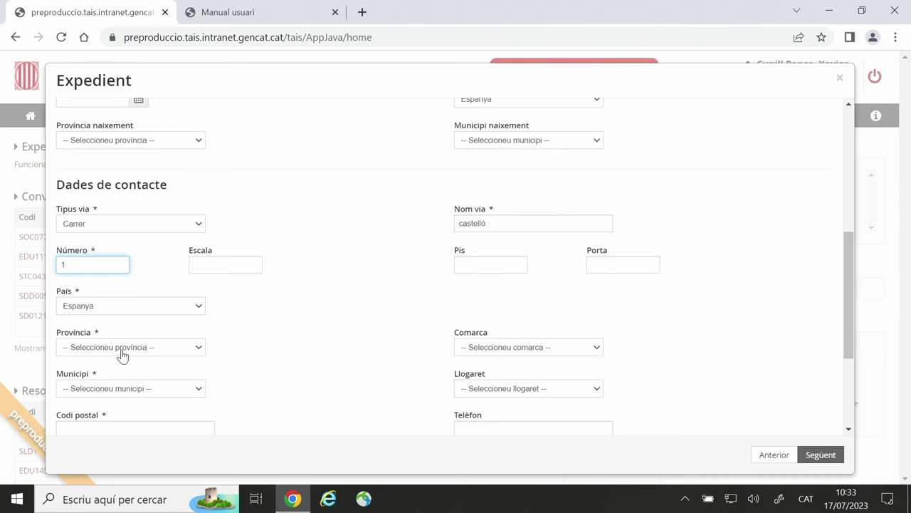
Step: Set province Barcelona and municipality Sant Sadurní d'Anoia, and enter the postal code
left_click(117, 349)
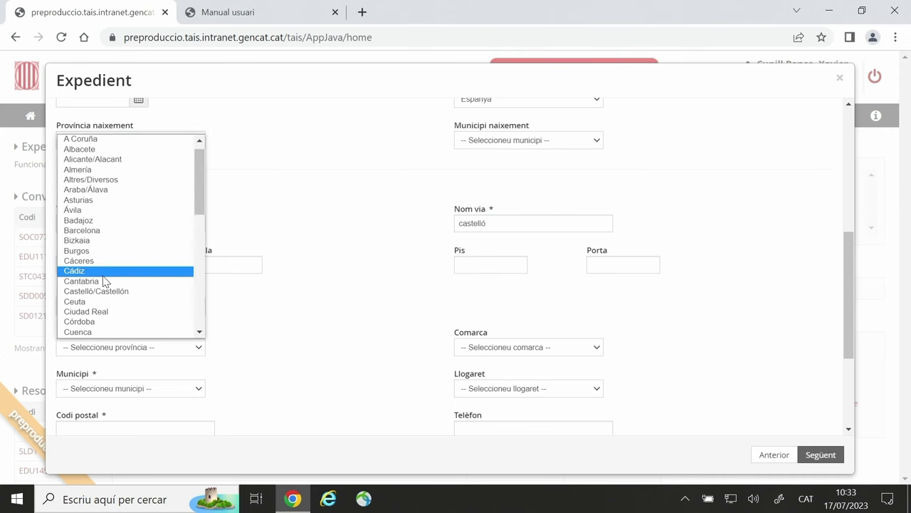
type("bar")
key("Return")
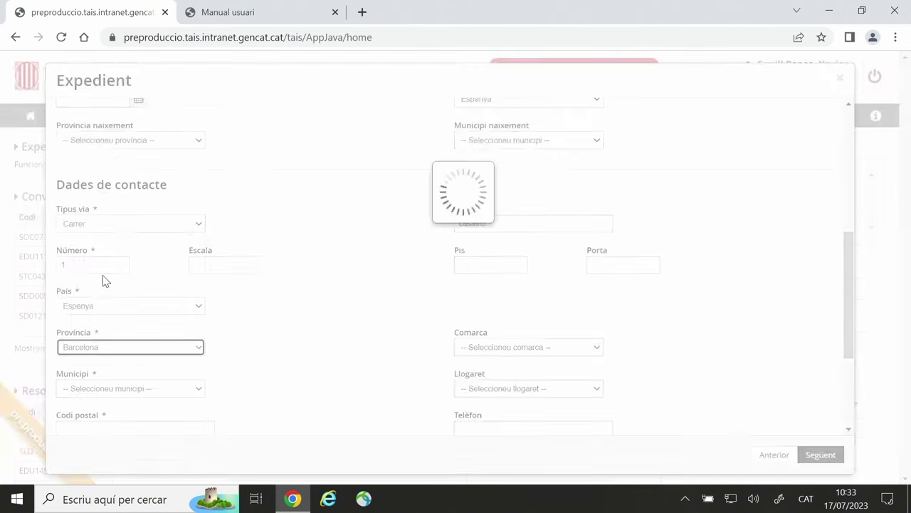
left_click(91, 388)
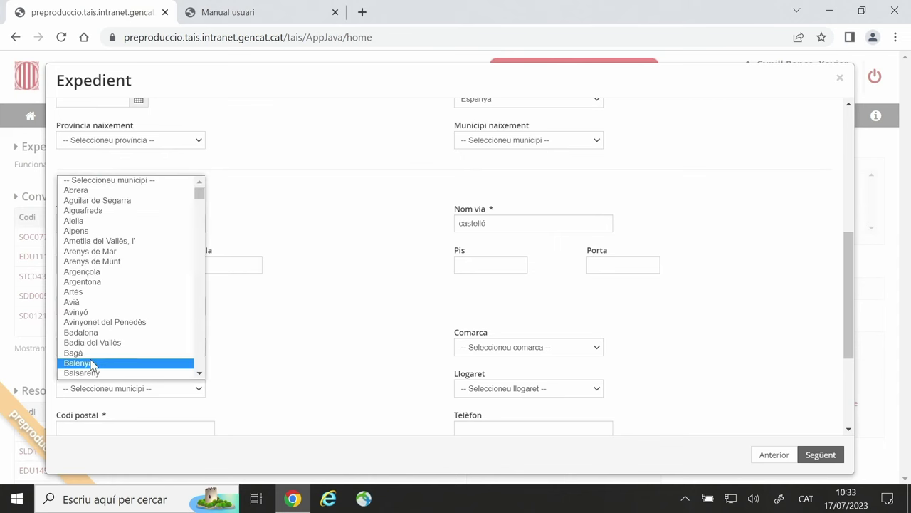
type("sant sa")
key("Return")
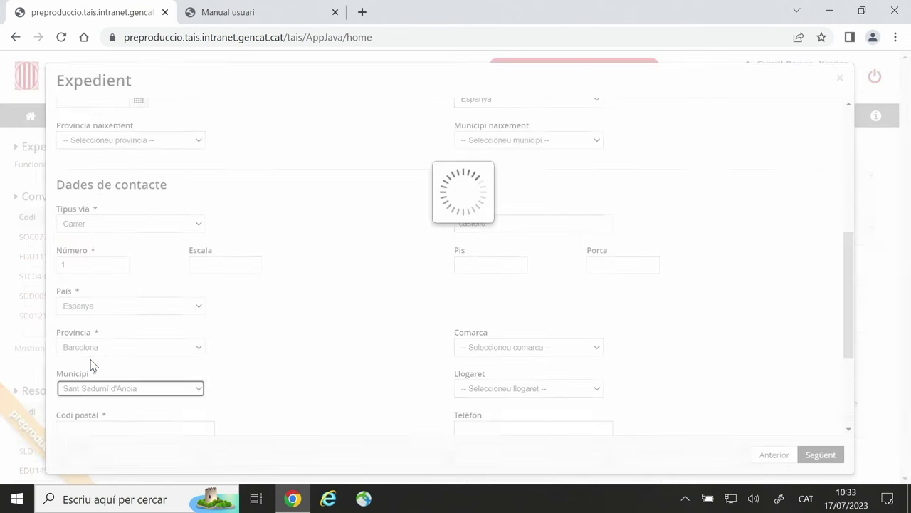
left_click(96, 431)
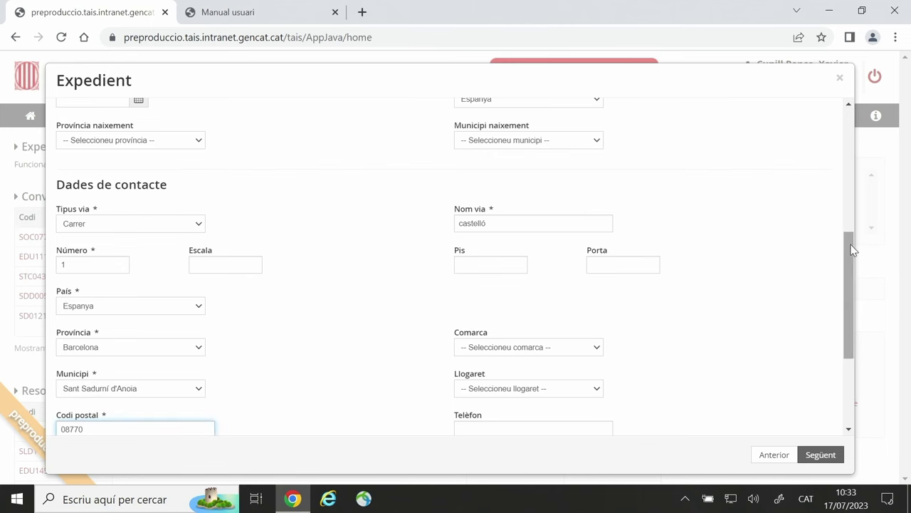
scroll(851, 256, "down", 2)
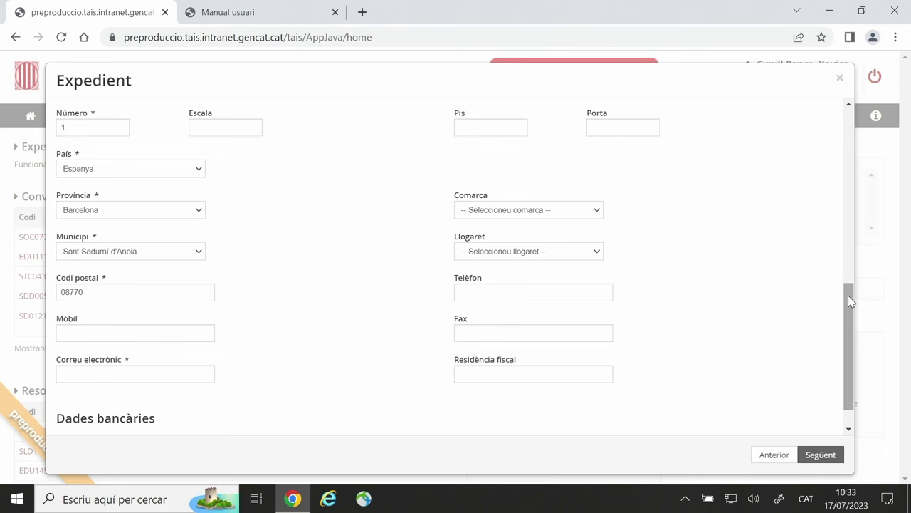
left_click_drag(848, 295, 845, 309)
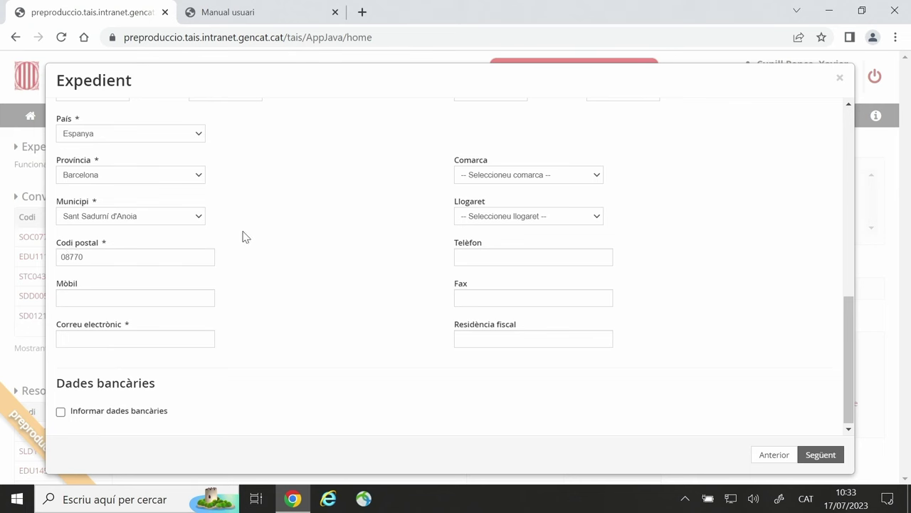
Step: Enter the applicant's e-mail and, after the phone warning, a mobile number; tick Informar dades bancàries
left_click(74, 344)
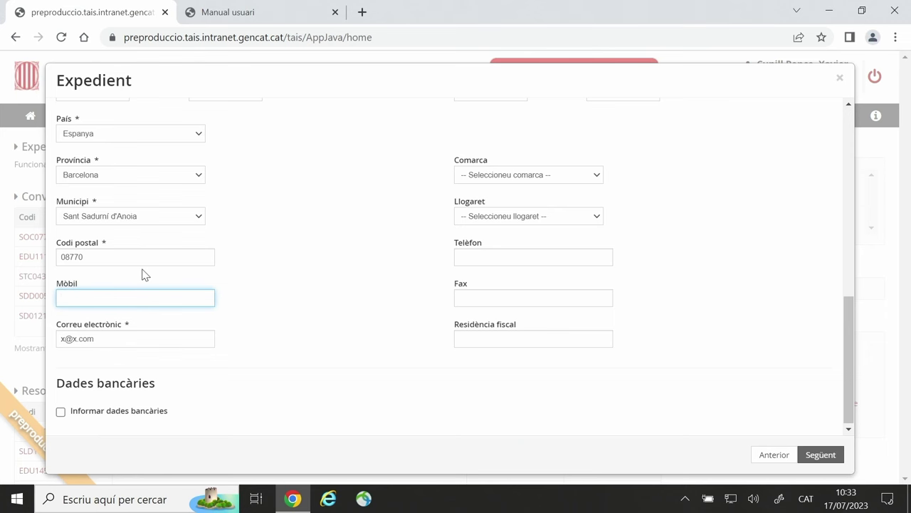
mouse_move(851, 363)
left_mouse_down()
mouse_move(857, 210)
mouse_move(836, 372)
left_mouse_up()
left_click(821, 455)
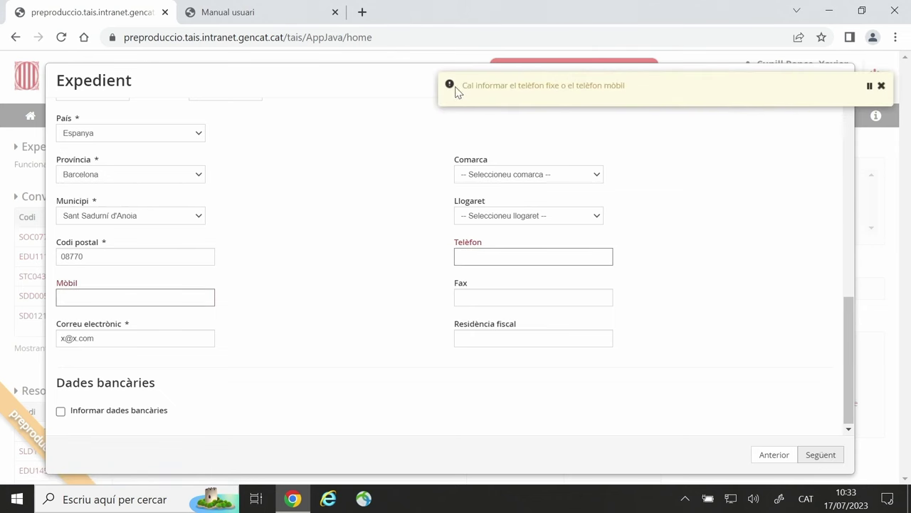
left_click(89, 292)
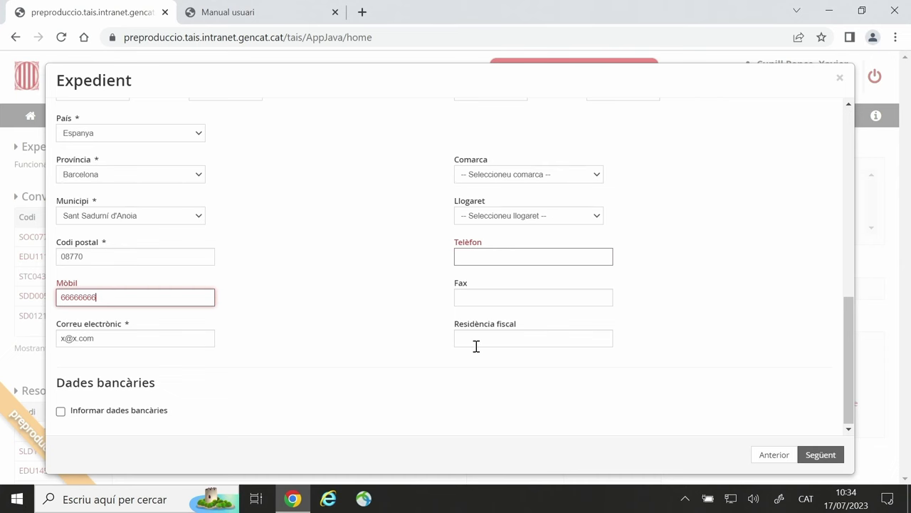
left_click(60, 411)
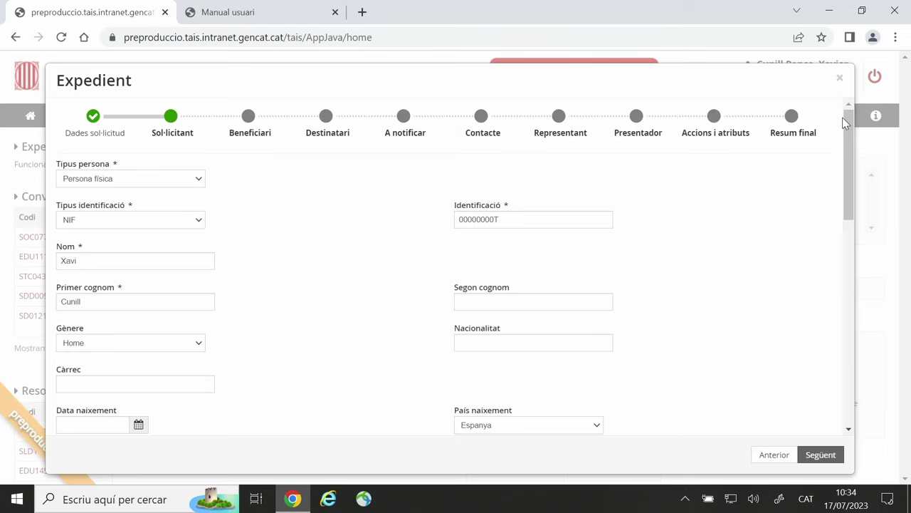
Step: Replace the applicant's mobile number with a new one and recheck the e-mail field
left_click_drag(849, 145, 830, 368)
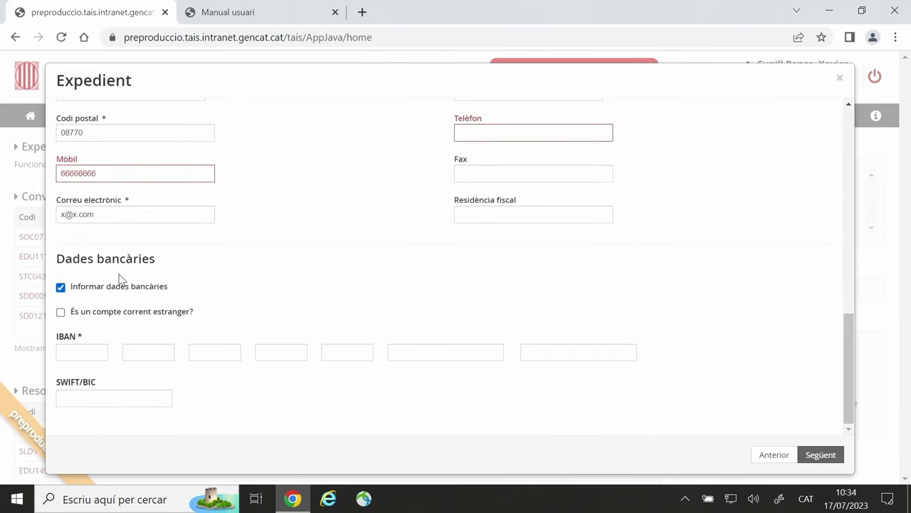
left_click_drag(93, 173, 57, 173)
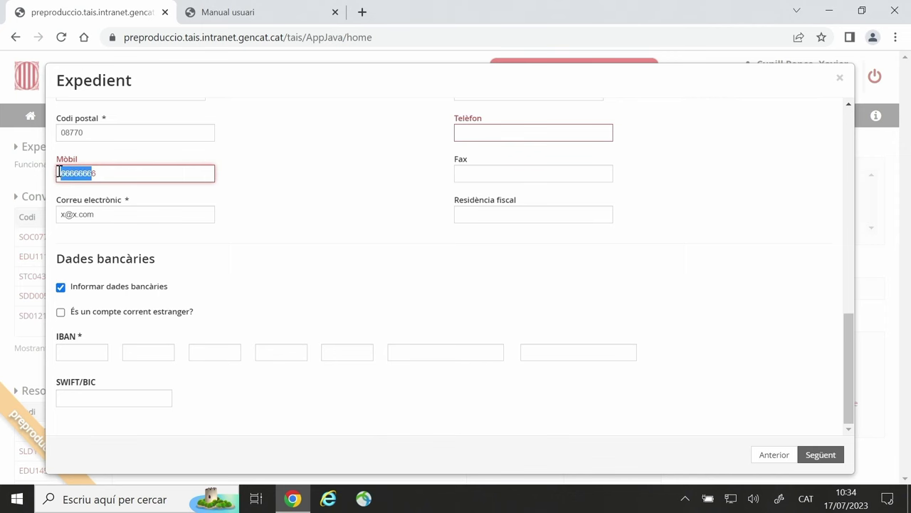
left_click(61, 159)
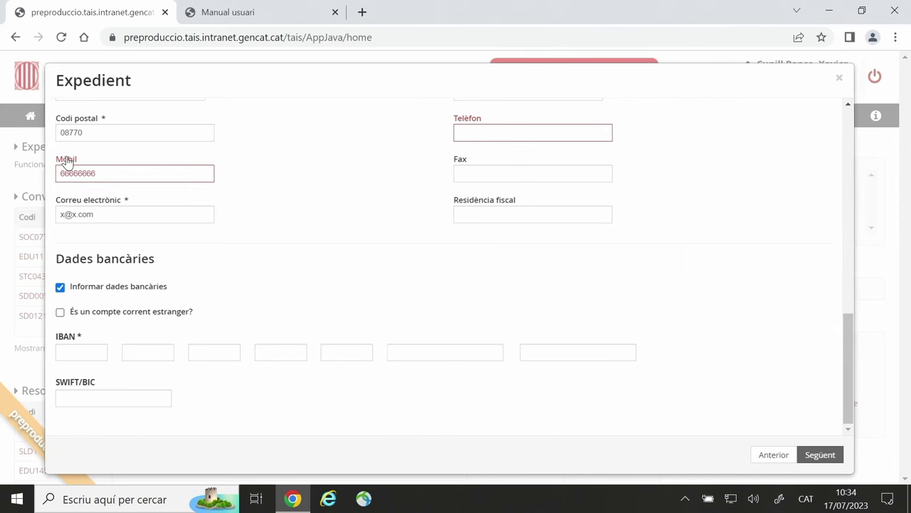
double_click(142, 175)
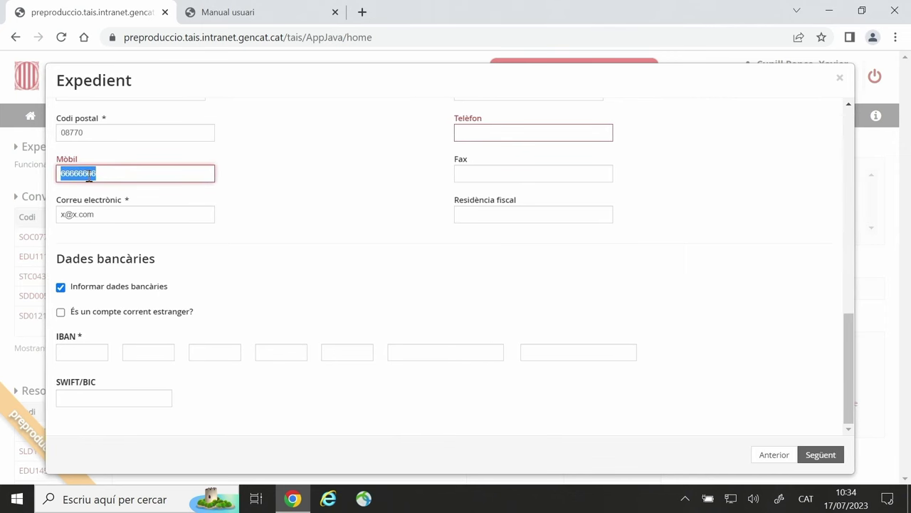
key("BackSpace")
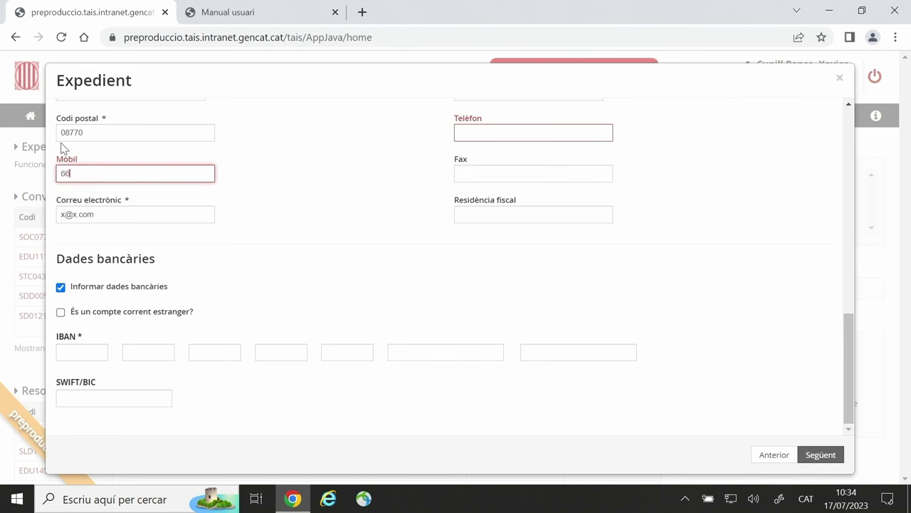
left_click(183, 207)
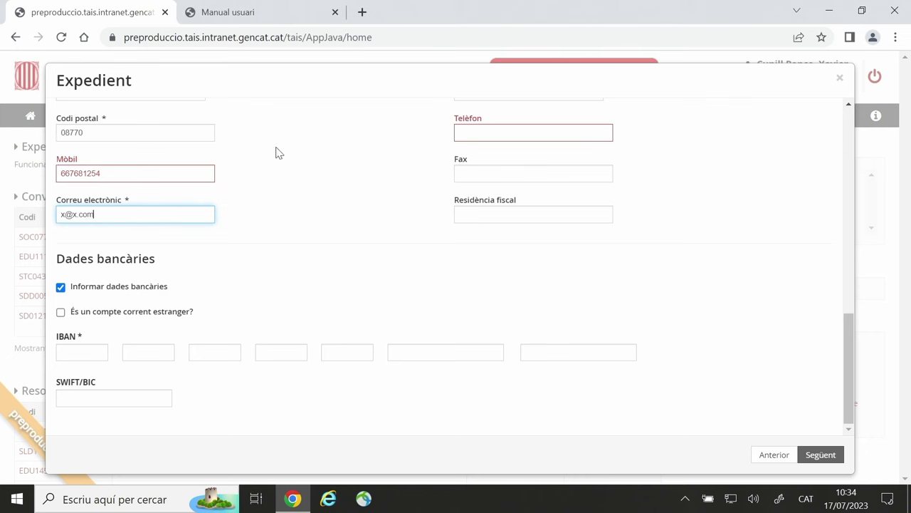
left_click(282, 261)
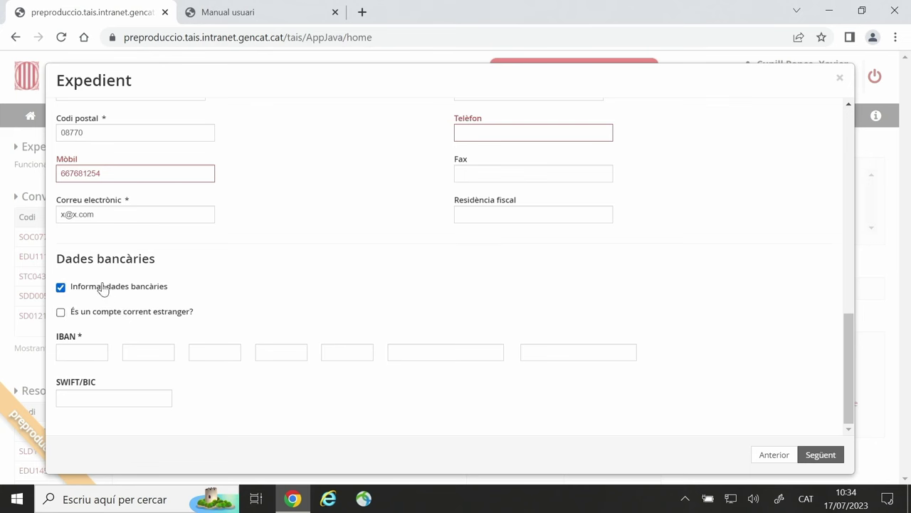
Step: Toggle 'És un compte corrent estranger?' on and off, then untick Informar dades bancàries
left_click(60, 313)
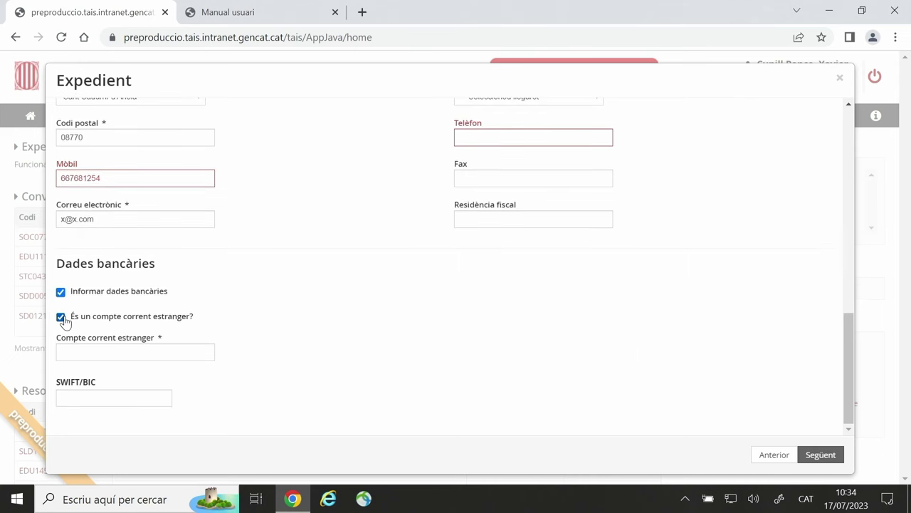
left_click(61, 318)
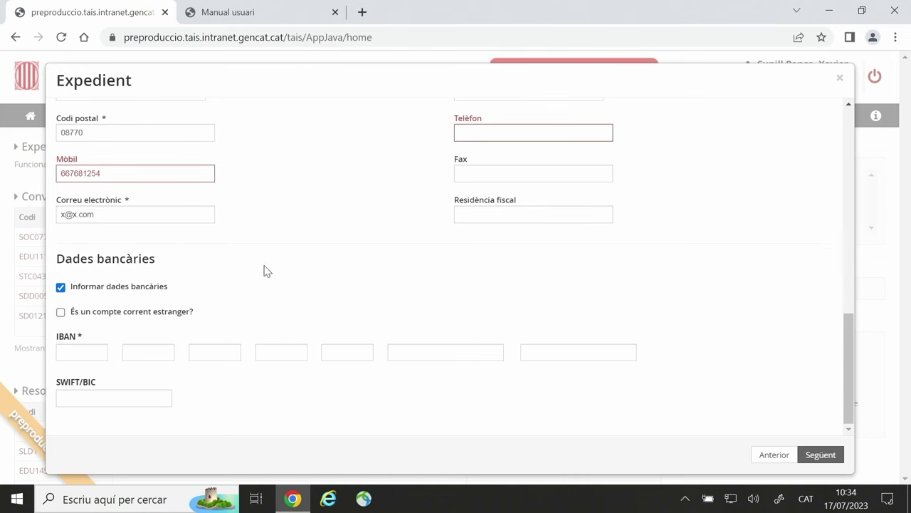
left_click(61, 288)
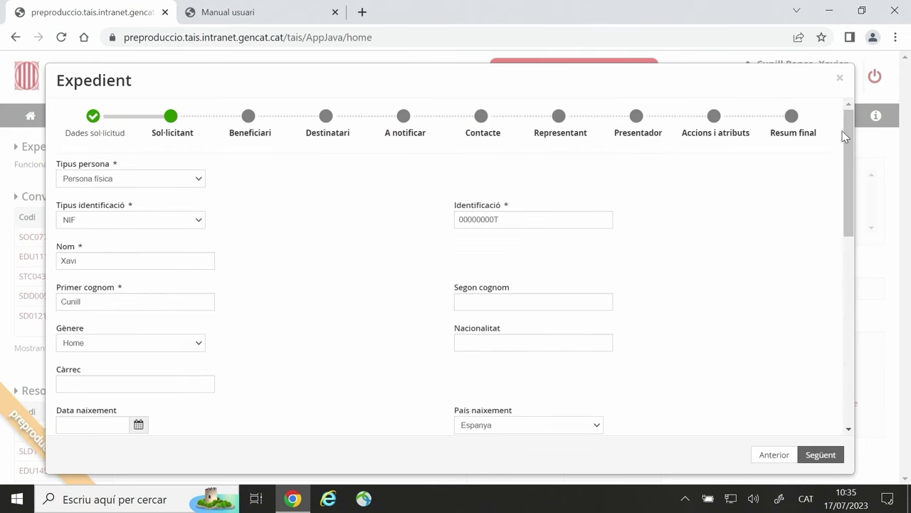
left_click_drag(849, 138, 846, 339)
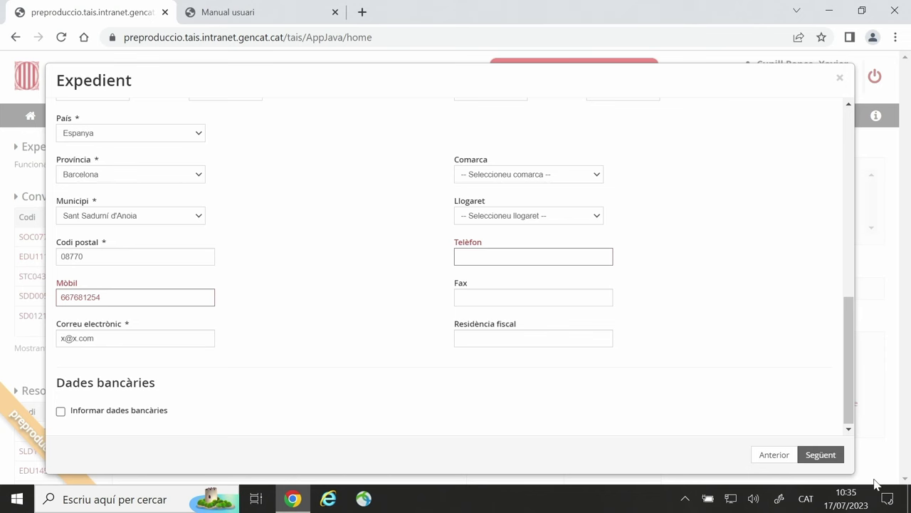
Step: On the Beneficiari step, copy data from Sol·licitant and continue to Destinatari
left_click(819, 454)
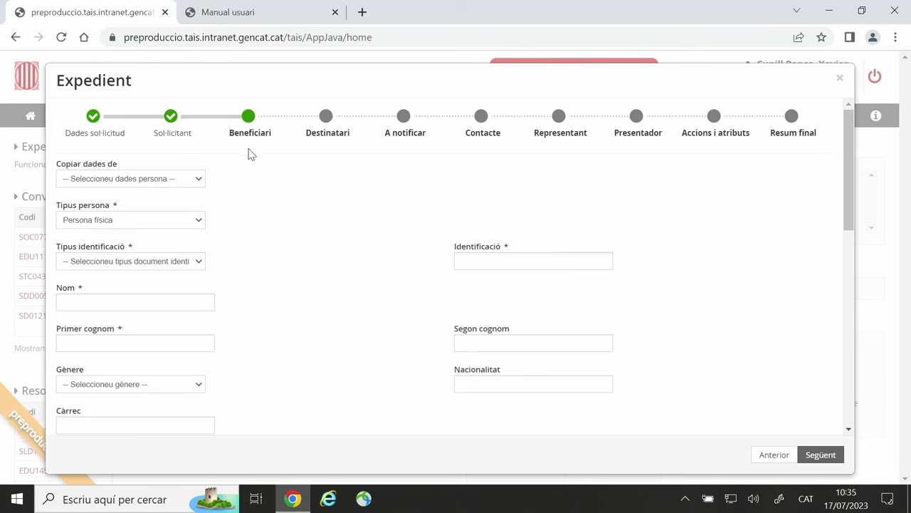
left_click(114, 184)
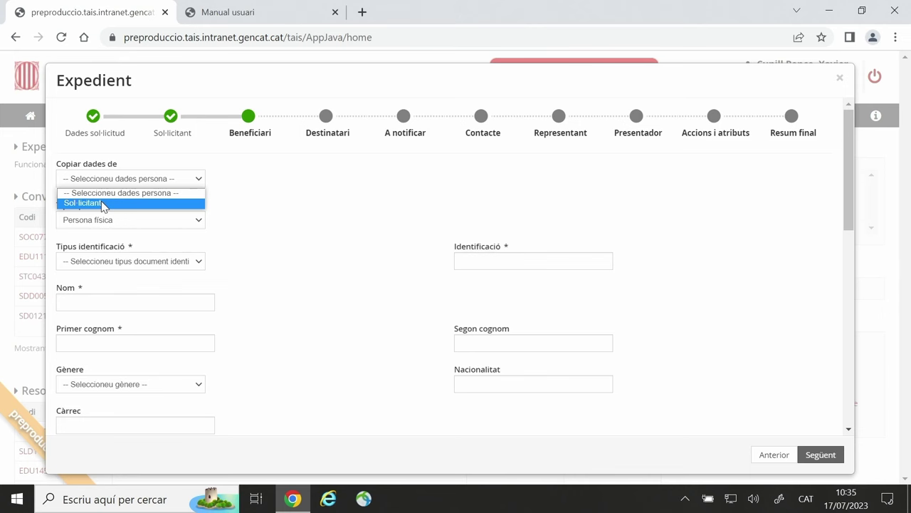
left_click(103, 204)
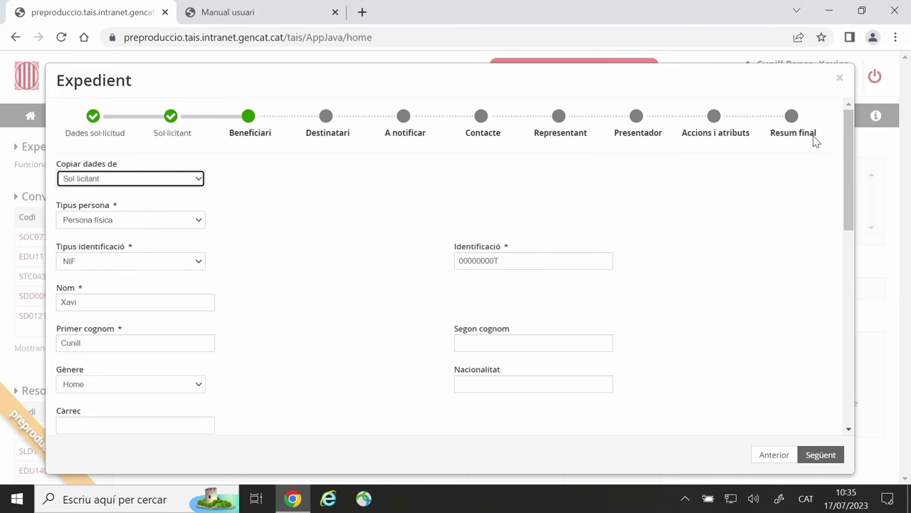
left_click_drag(846, 150, 836, 114)
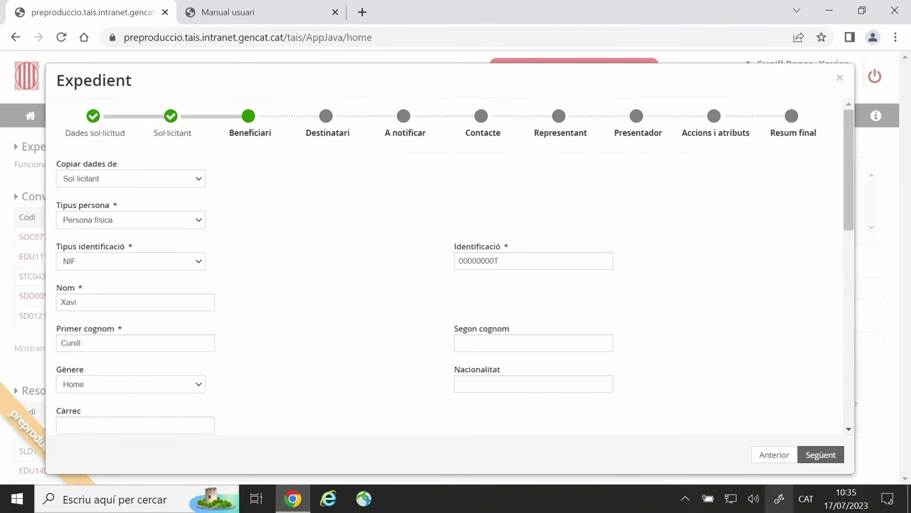
left_click(821, 455)
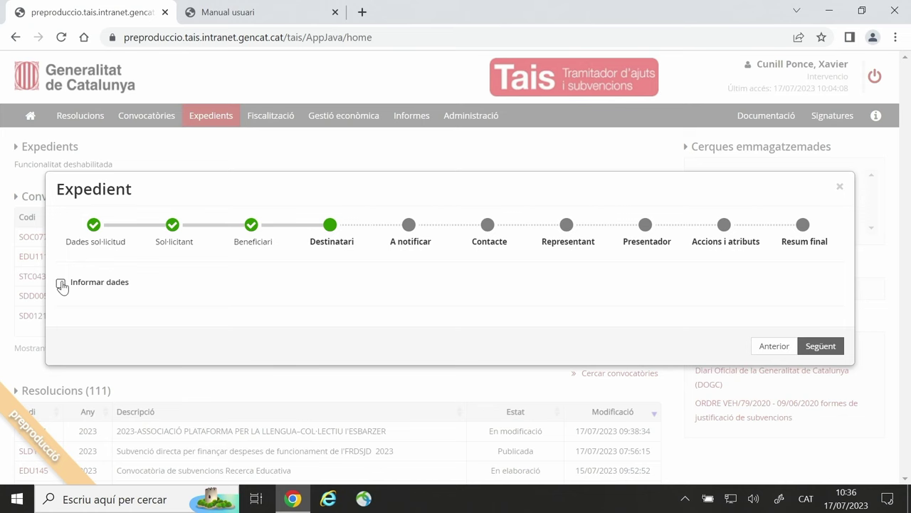
Step: Tick and then untick Informar dades on Destinatari, leaving no recipient data, and continue
left_click(61, 284)
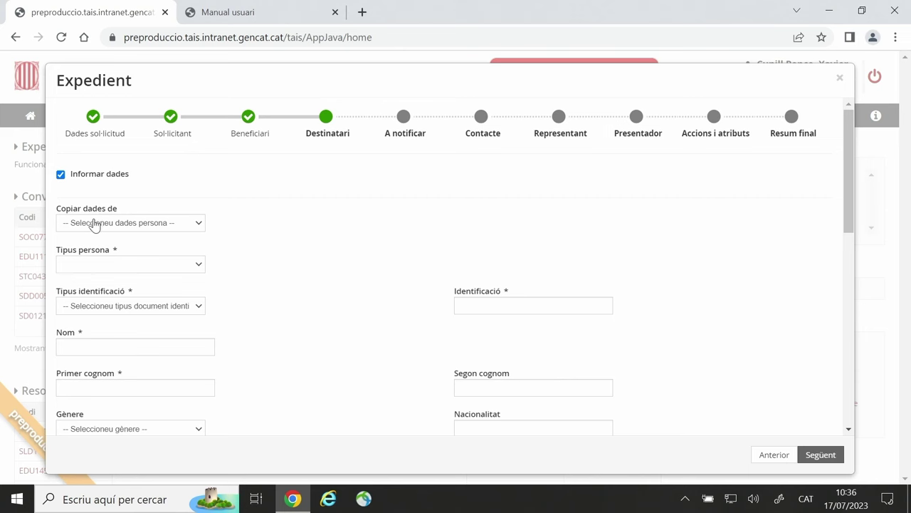
left_click(85, 225)
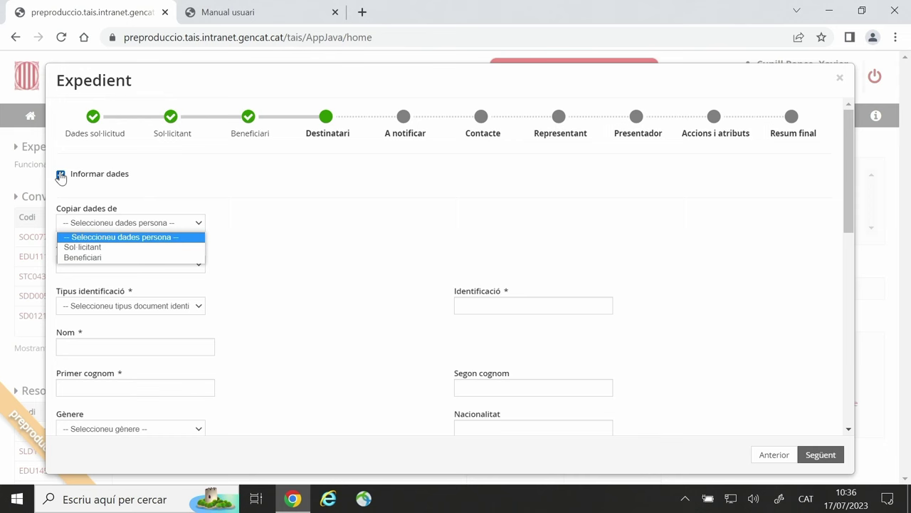
left_click(60, 177)
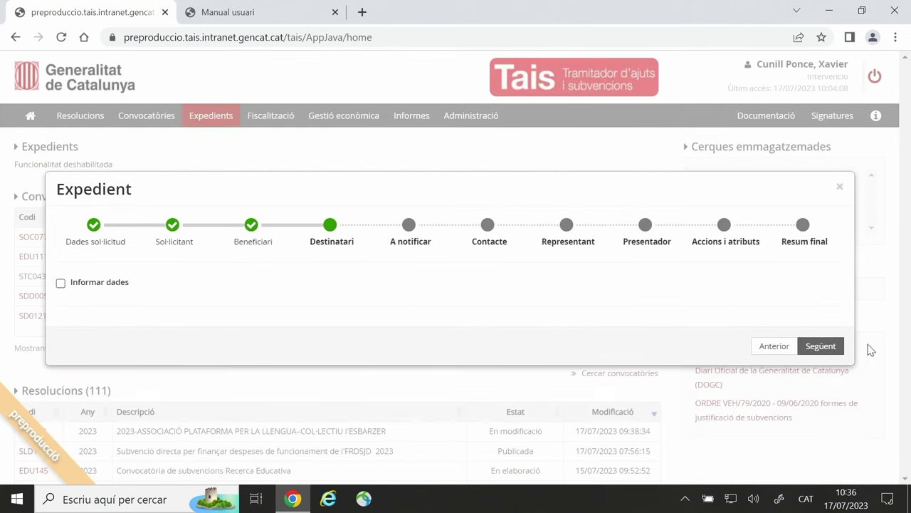
left_click(820, 346)
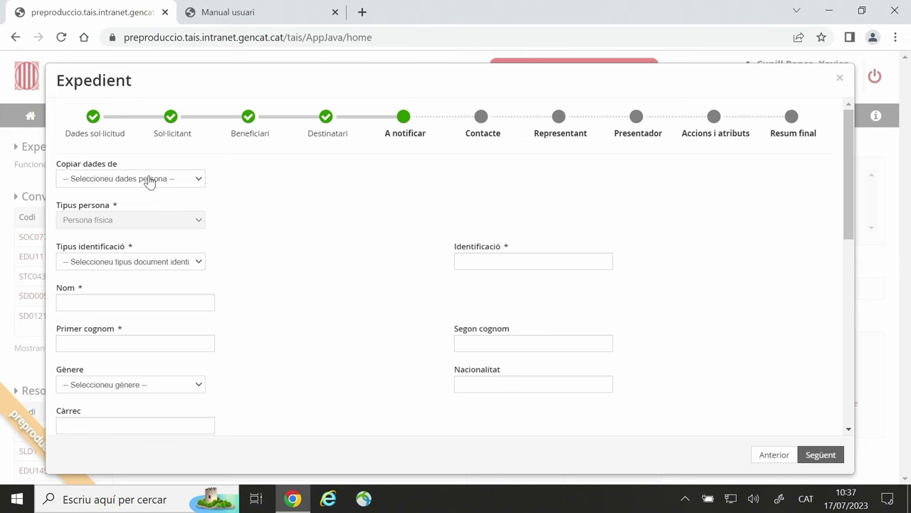
Step: Copy the Sol·licitant data into the A notificar step and continue to Contacte
left_click(150, 182)
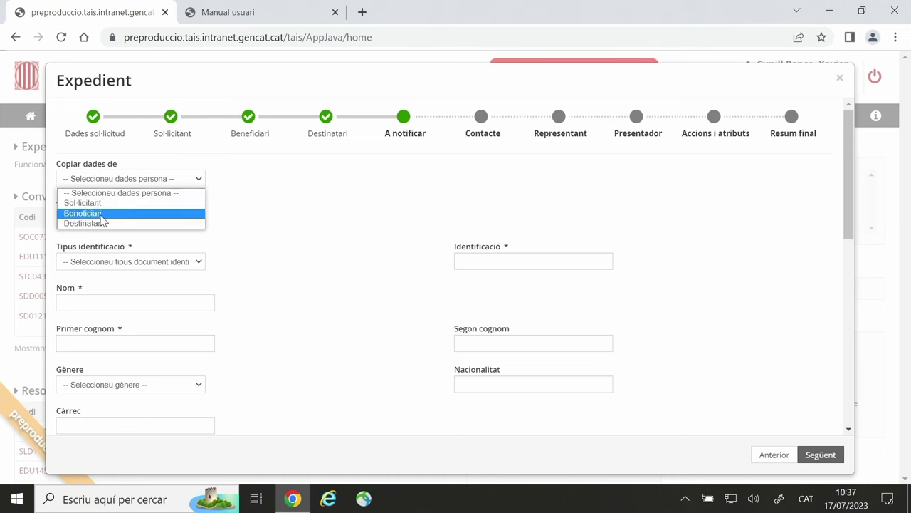
left_click(105, 205)
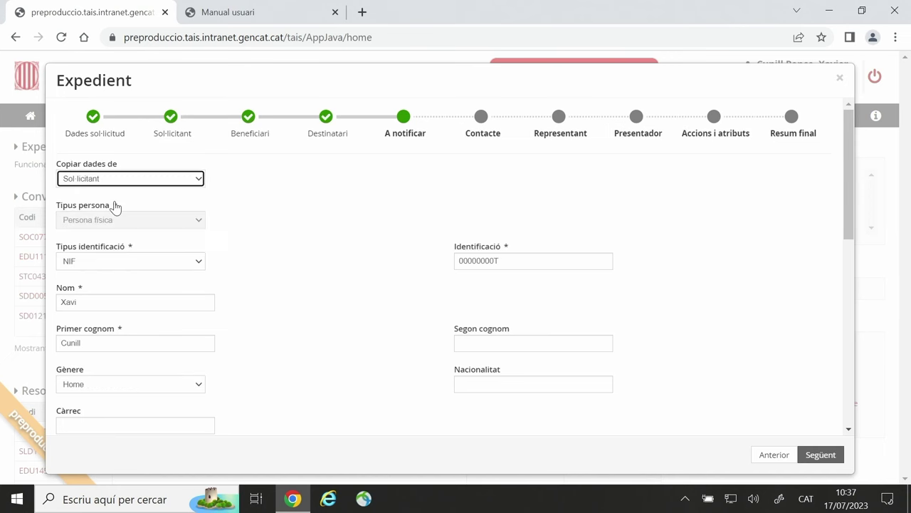
left_click_drag(852, 203, 854, 255)
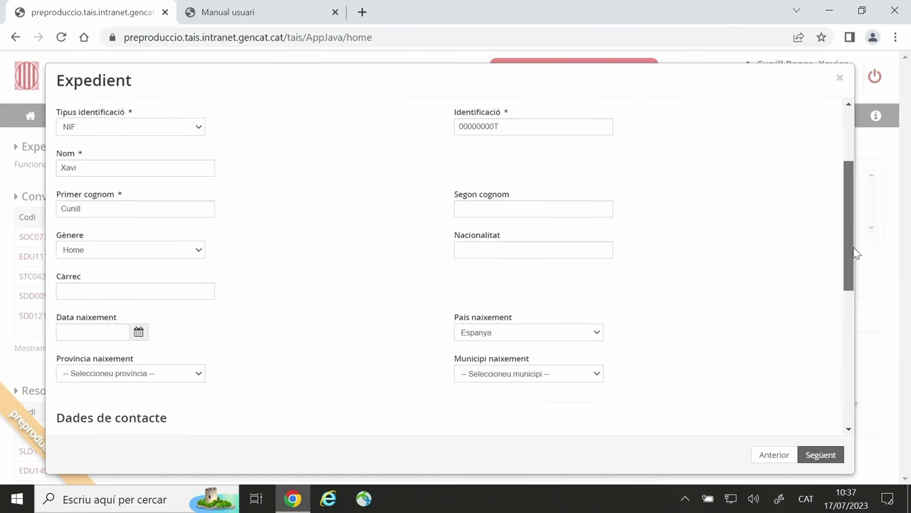
scroll(828, 265, "up", 2)
left_click(820, 455)
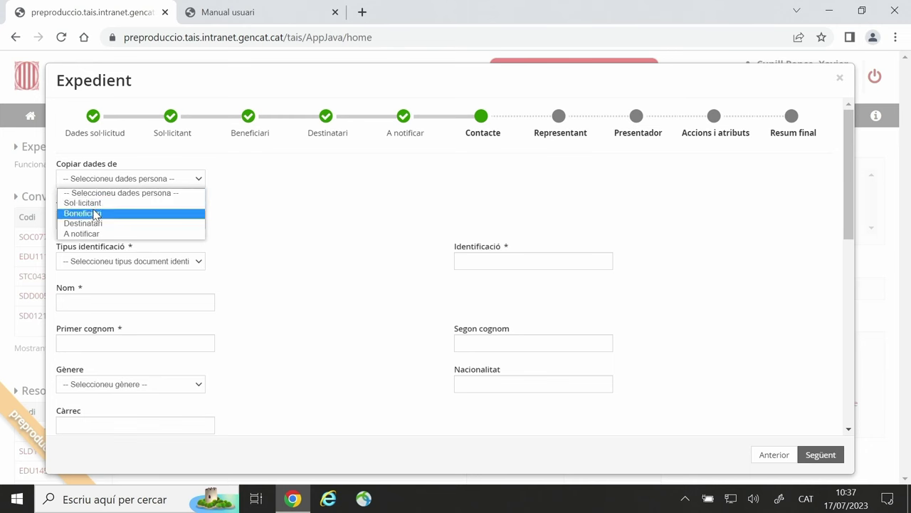
Step: Copy the Sol·licitant data into the Contacte step and advance to Representant
left_click(92, 202)
left_click_drag(854, 159, 848, 205)
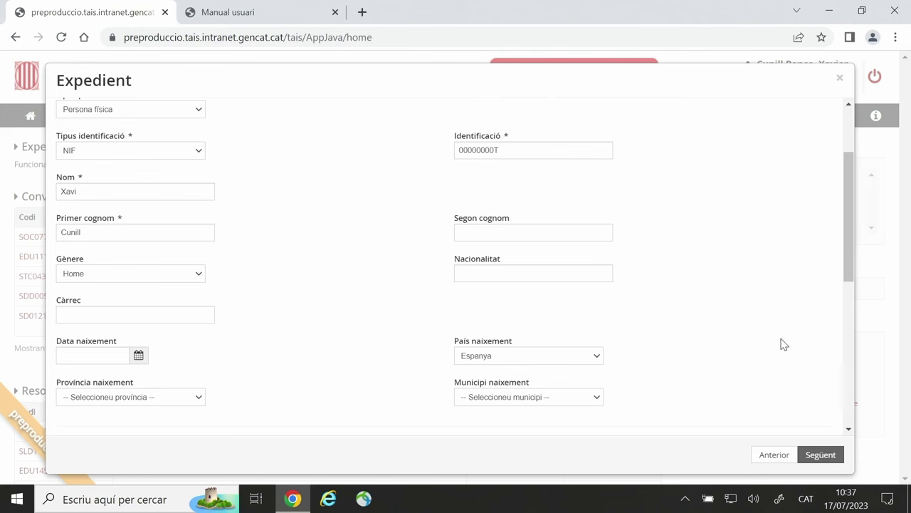
left_click(825, 455)
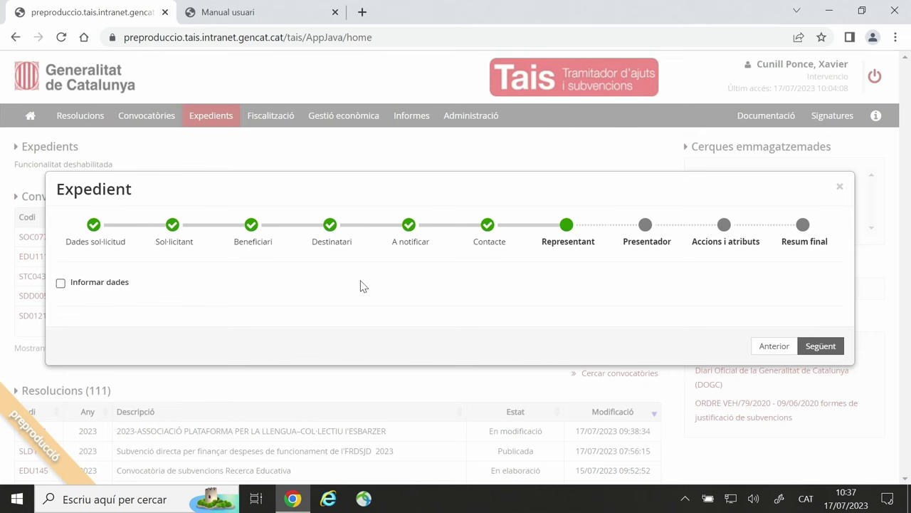
Step: Skip the Representant and Presentador steps without entering data, reaching Accions i atributs
left_click(822, 345)
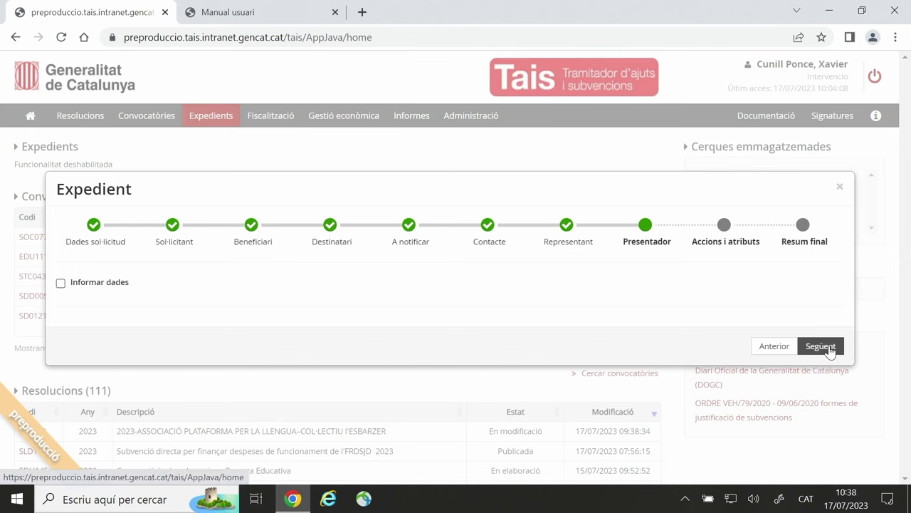
left_click(828, 347)
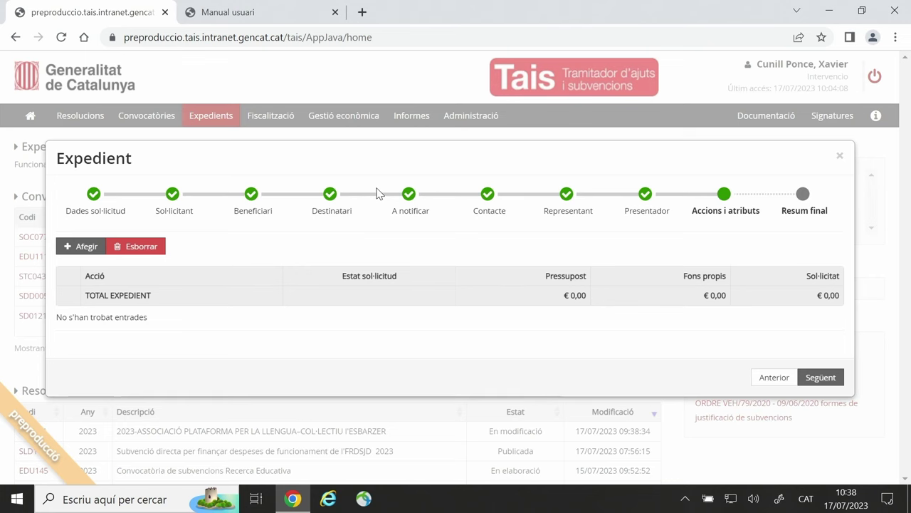
Step: Add a new action of type Cursos de formació for year 2023
left_click(82, 249)
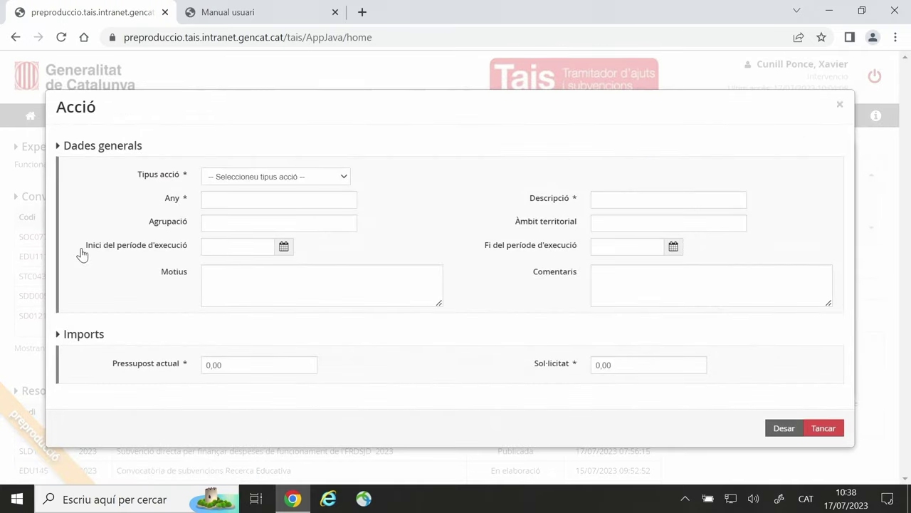
left_click(266, 180)
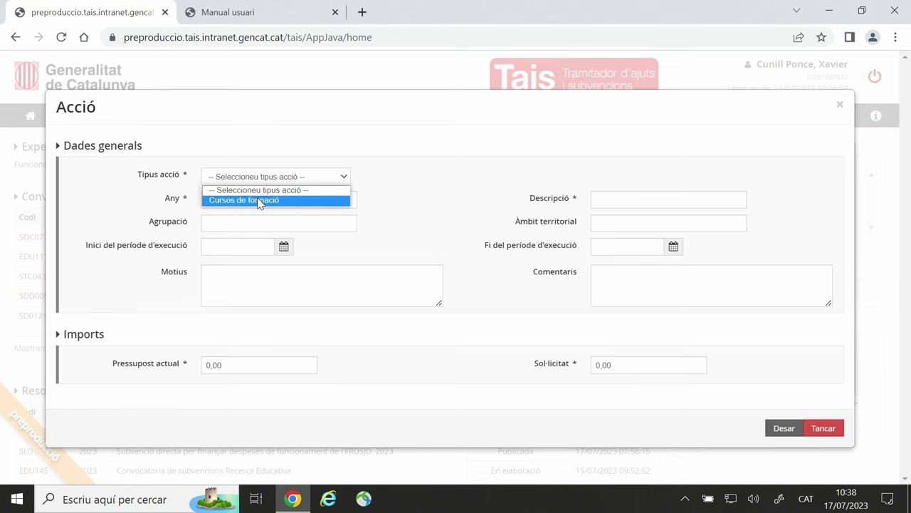
left_click(259, 203)
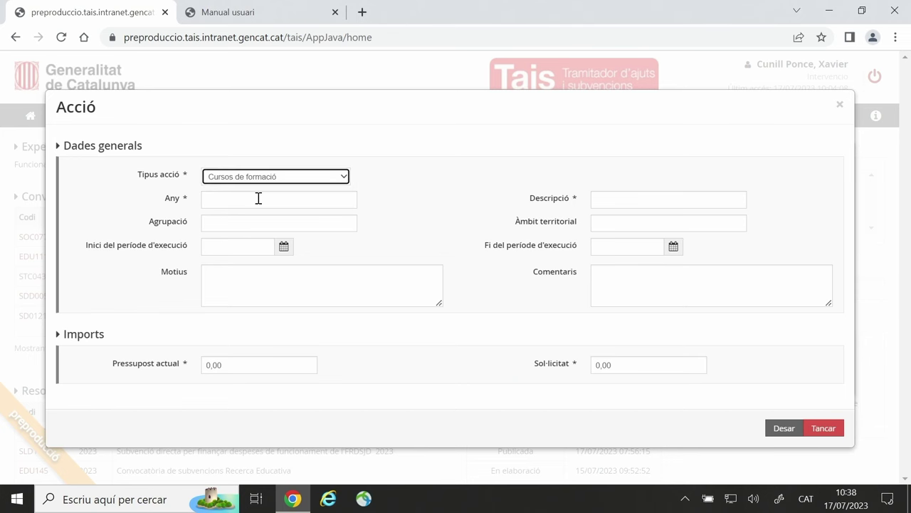
left_click(258, 198)
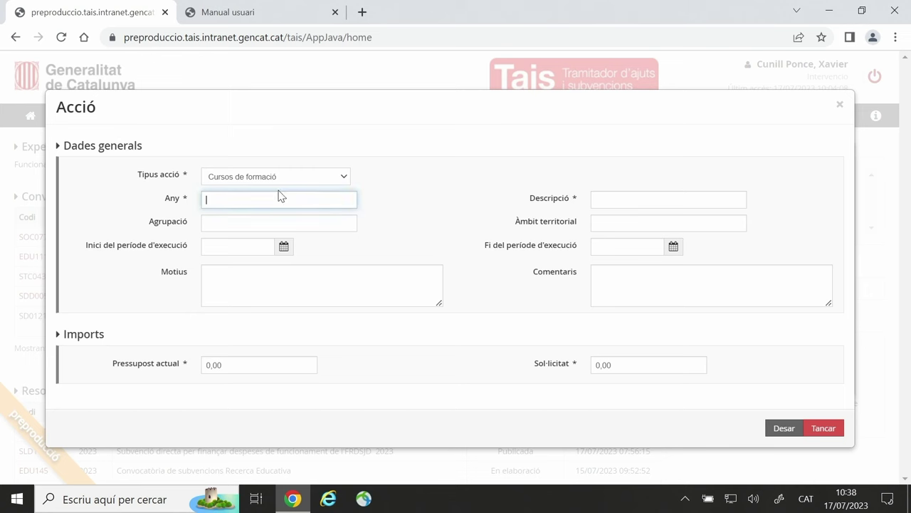
type("2023")
Step: Describe the action as 'Curs de formació' with 5000 current budget and 5000 requested
left_click(634, 196)
type("Cur")
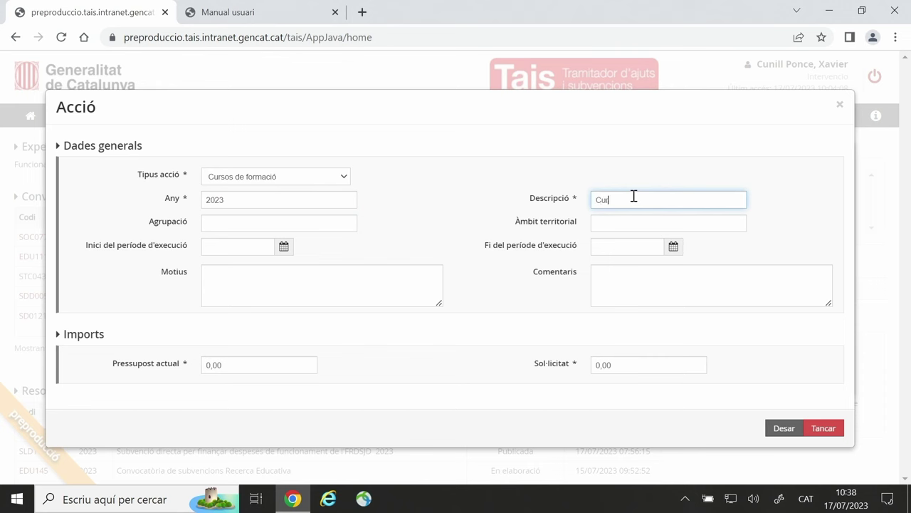
type("s de formació")
left_click(229, 365)
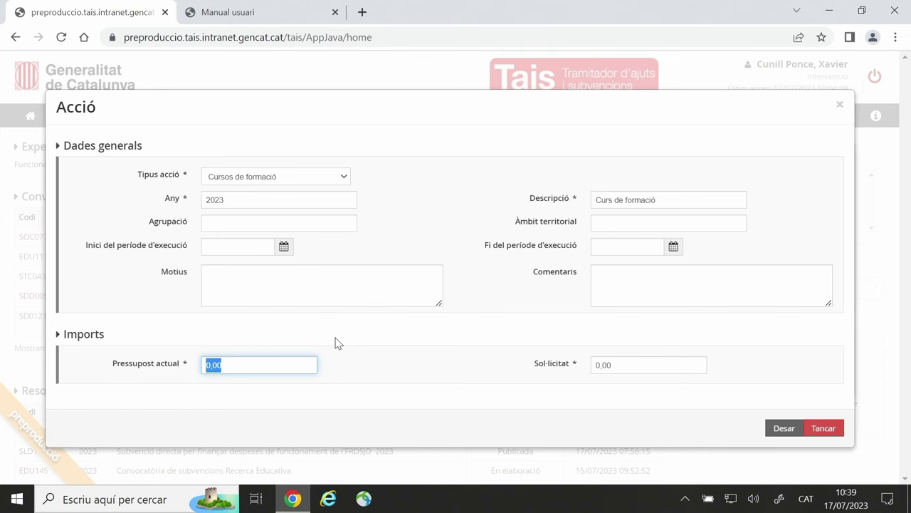
type("5000")
left_click(631, 369)
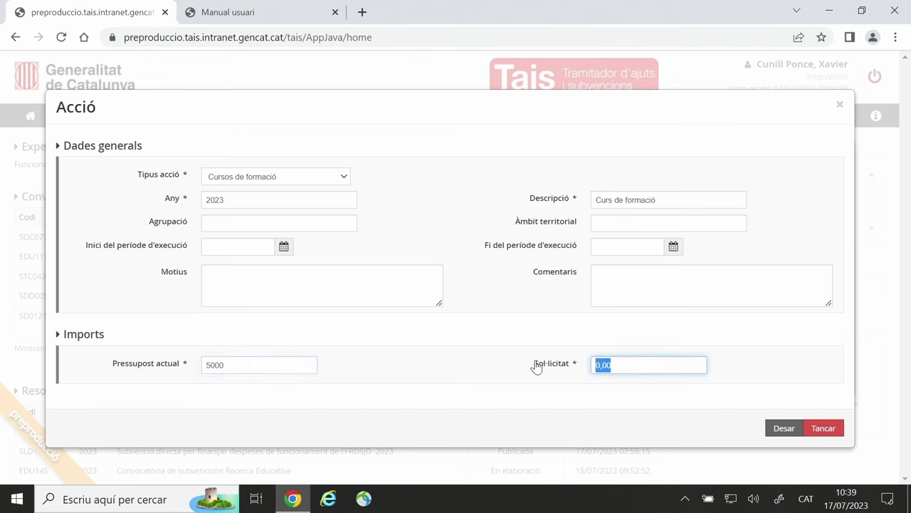
type("5000")
Step: Save the Curs de formació action and set its course topic to Anglès
left_click(785, 429)
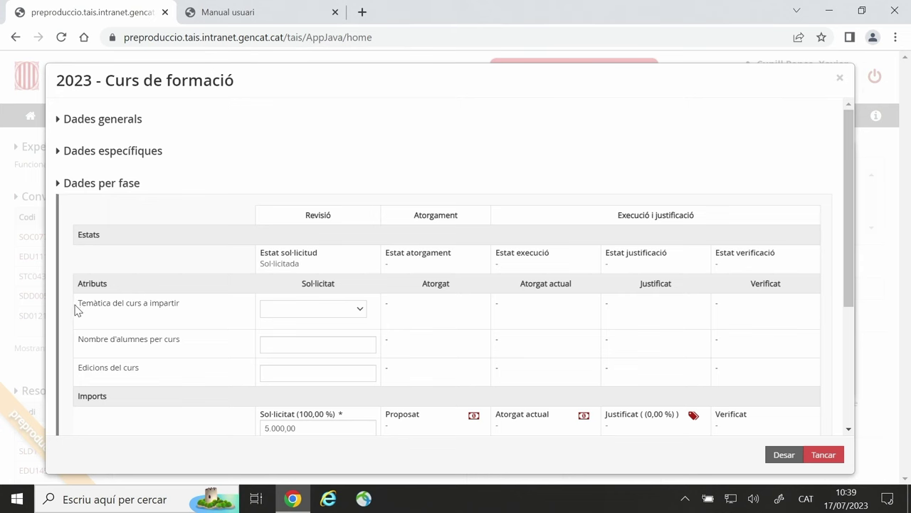
left_click(312, 315)
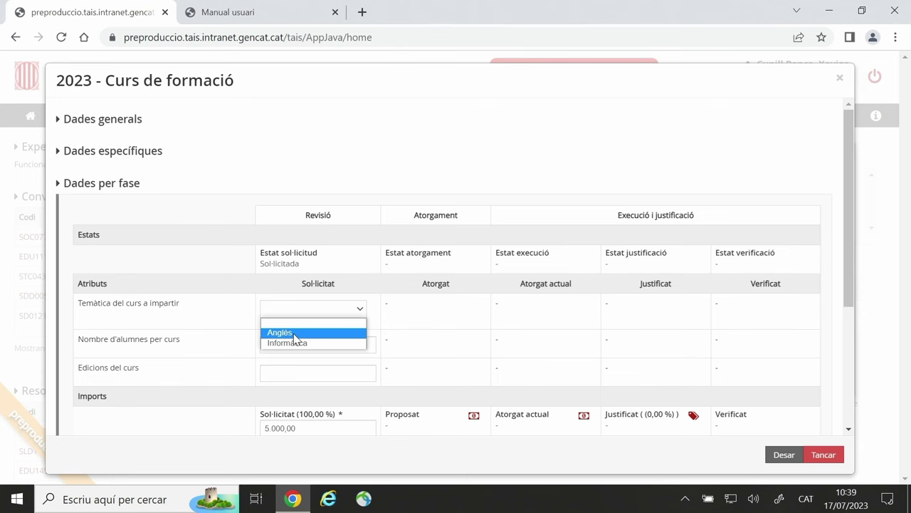
left_click(294, 334)
left_click(283, 344)
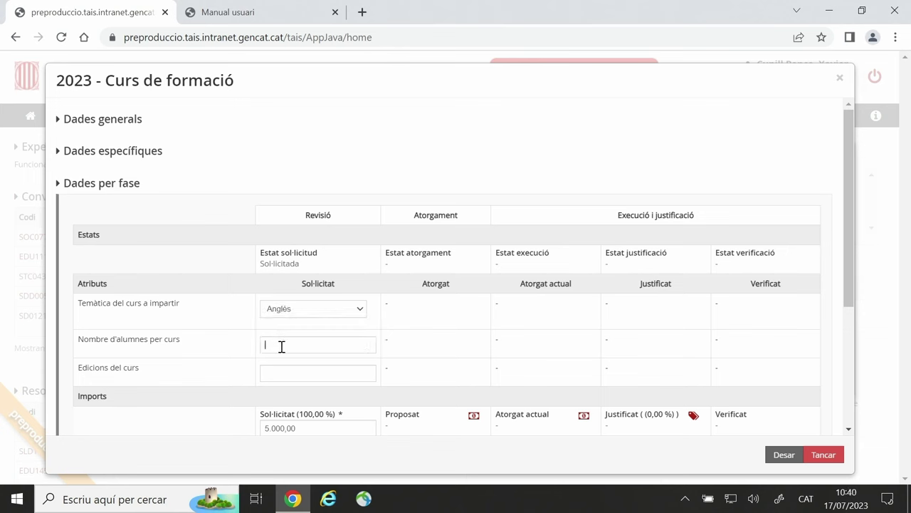
left_click_drag(850, 182, 846, 224)
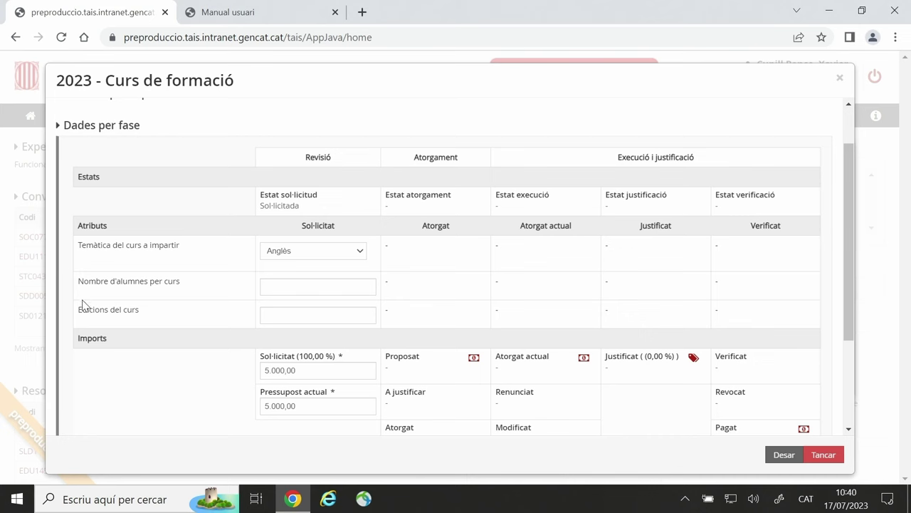
Step: Enter 20 students per course and 1 course edition
left_click(292, 284)
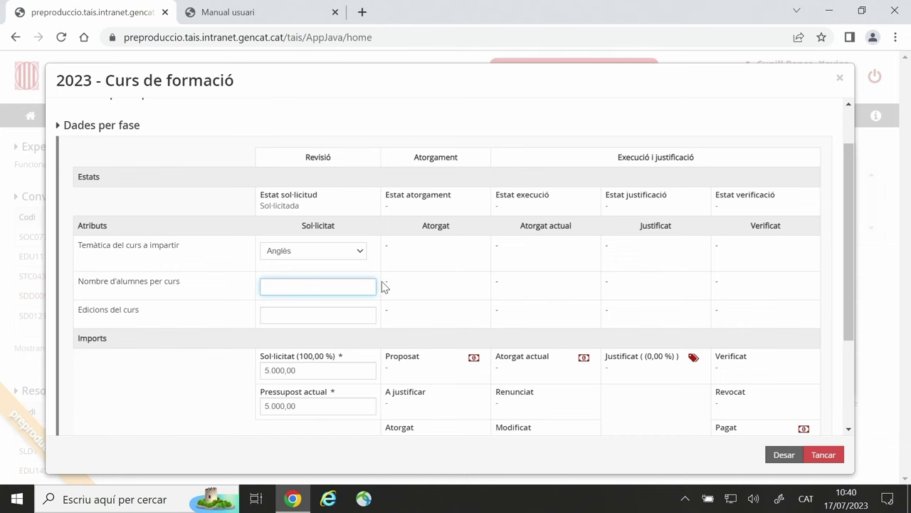
type("20")
left_click(286, 319)
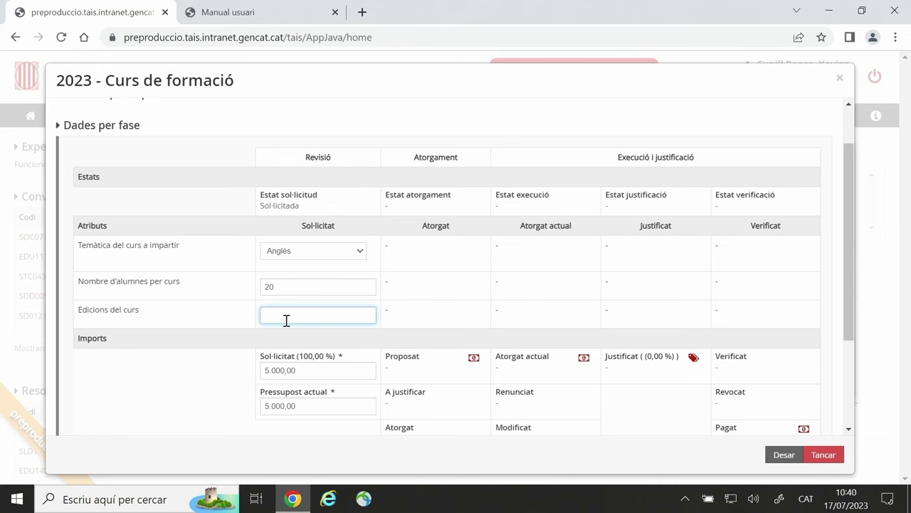
type("1")
left_click(851, 261)
left_click_drag(855, 267, 845, 323)
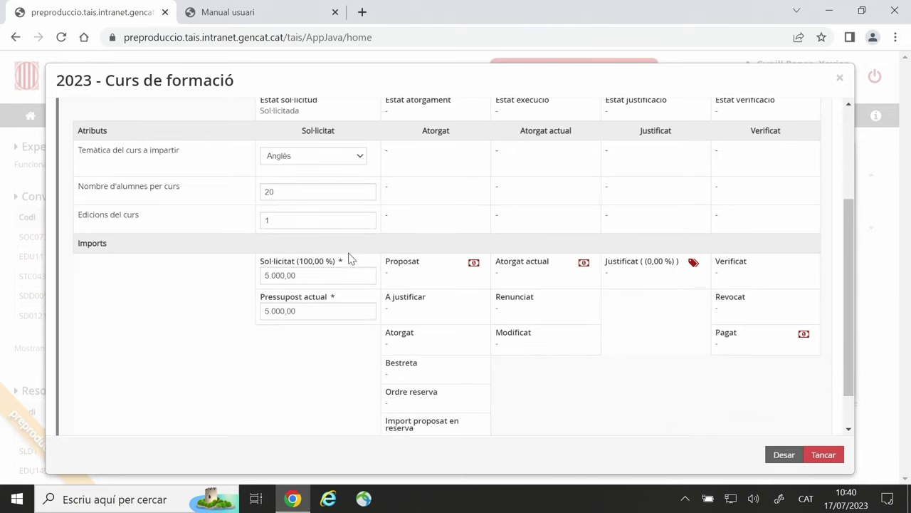
mouse_move(854, 228)
left_mouse_down()
mouse_move(849, 133)
mouse_move(847, 227)
left_mouse_up()
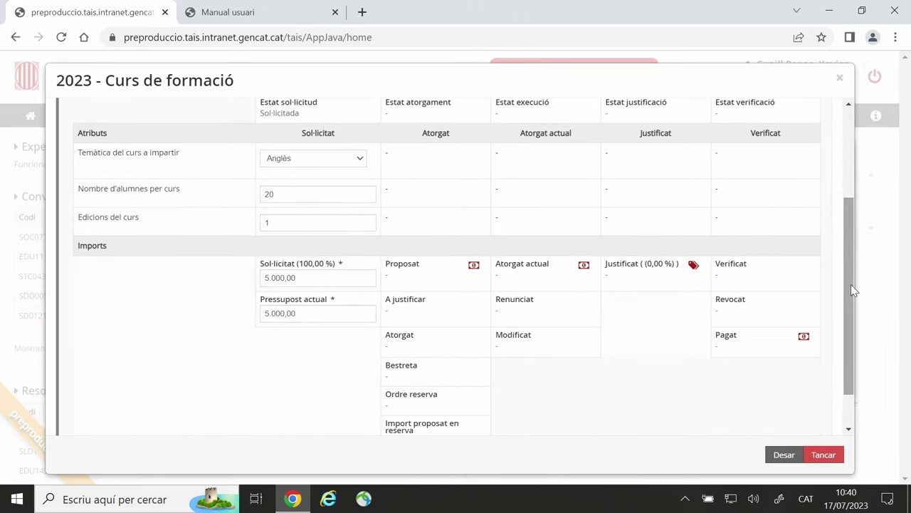
left_click_drag(854, 290, 852, 194)
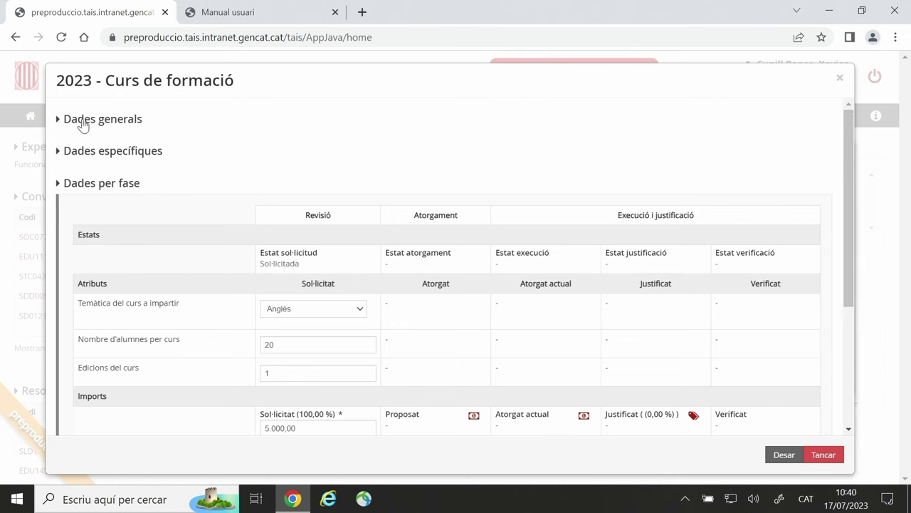
Step: Review the Dades generals and Dades específiques sections, then save the Curs de formació attribute changes
left_click(82, 125)
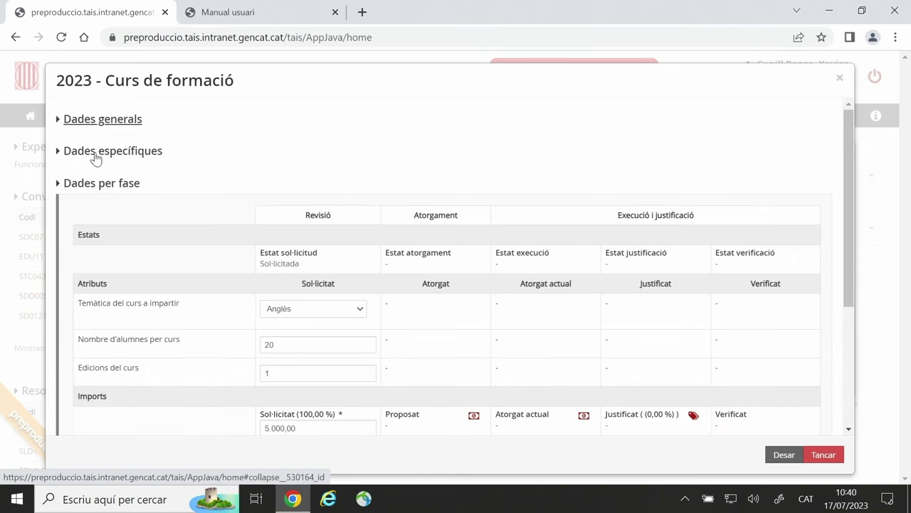
left_click(95, 156)
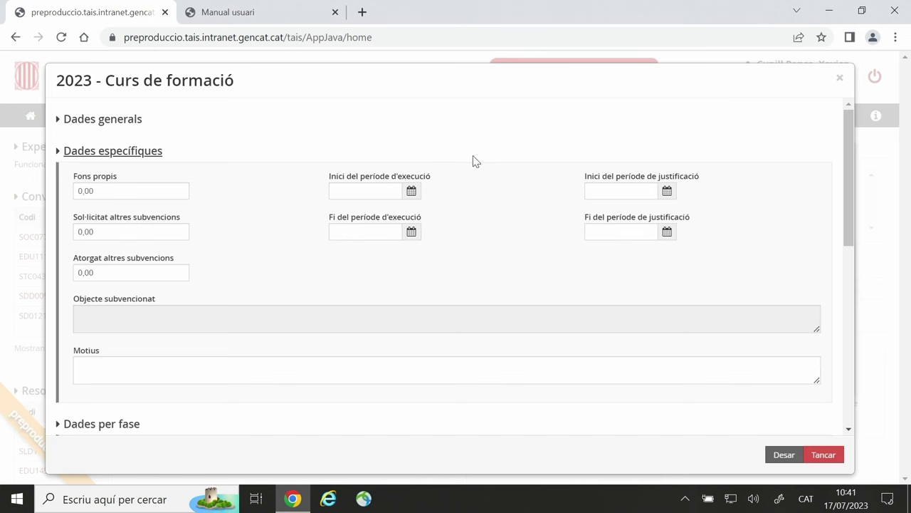
left_click(102, 153)
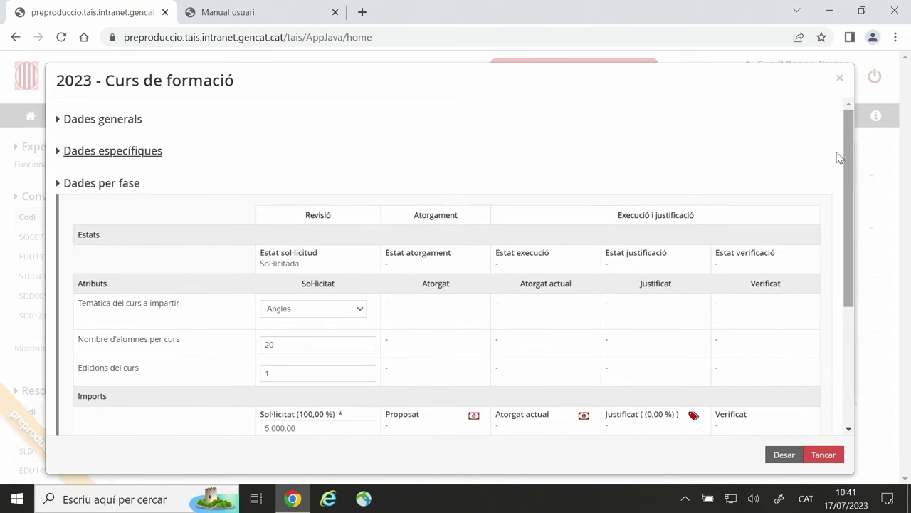
left_click_drag(849, 150, 842, 306)
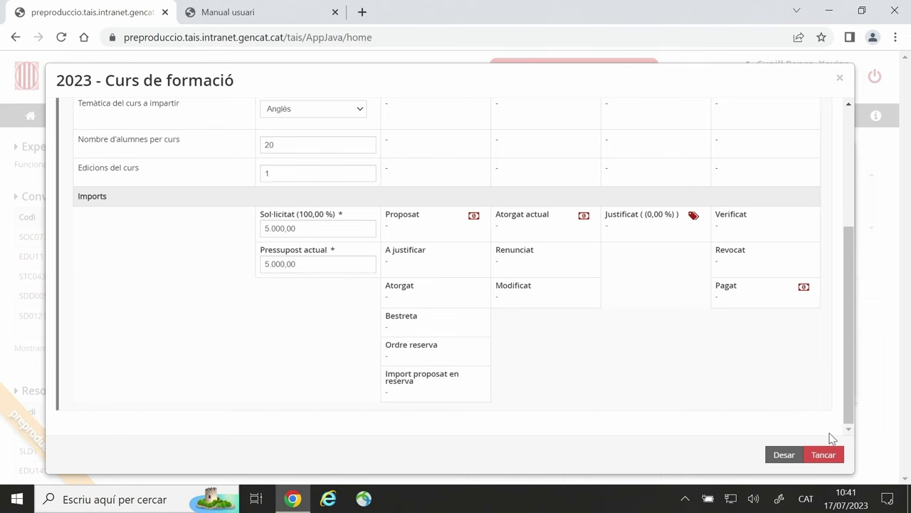
left_click(783, 454)
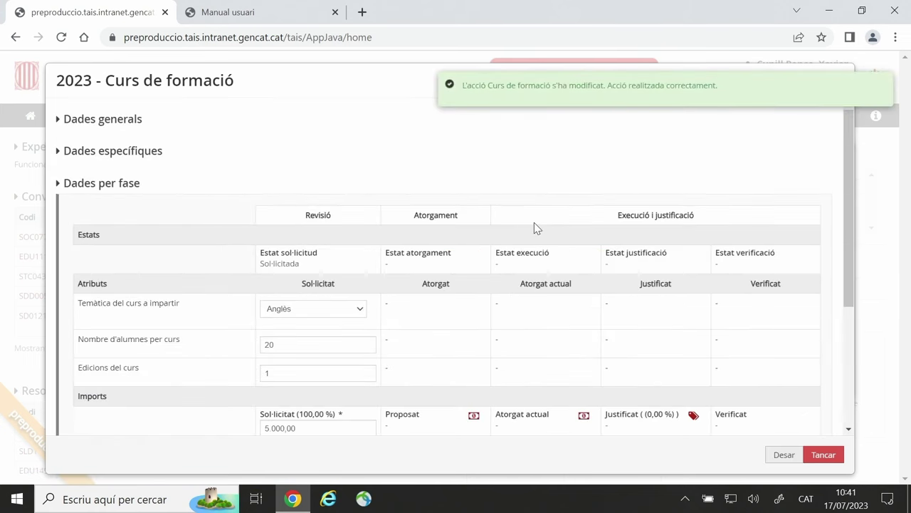
Step: Close the action dialog and advance the Expedient wizard to Resum final
mouse_move(462, 85)
left_click(826, 457)
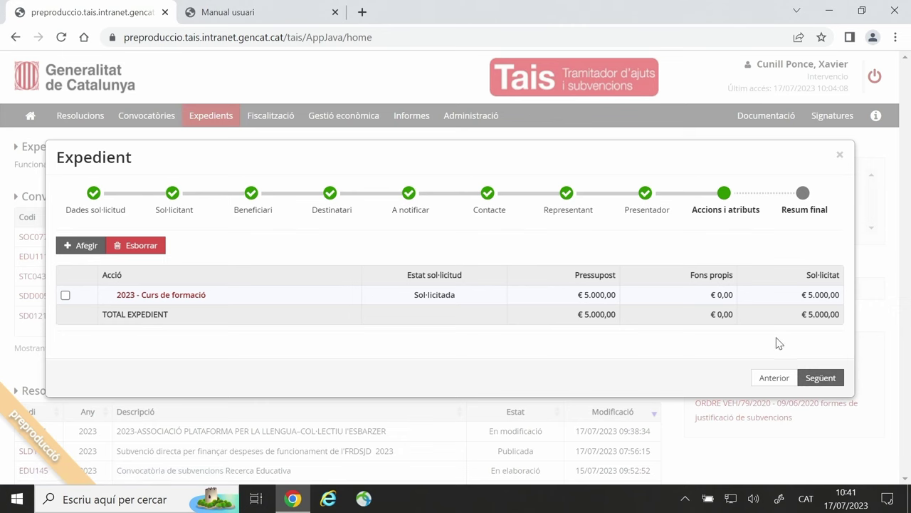
left_click(818, 378)
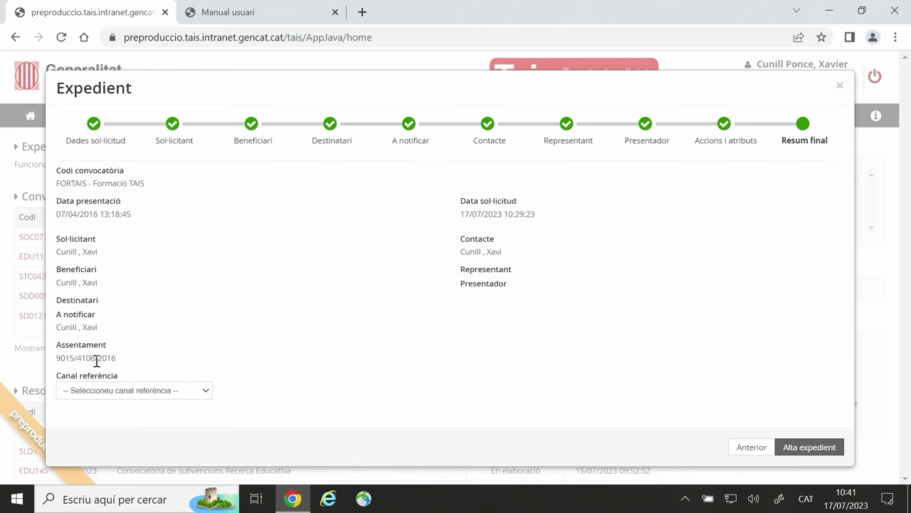
Step: Set the Canal referència to GSIT-OVT in the final summary
left_click(106, 392)
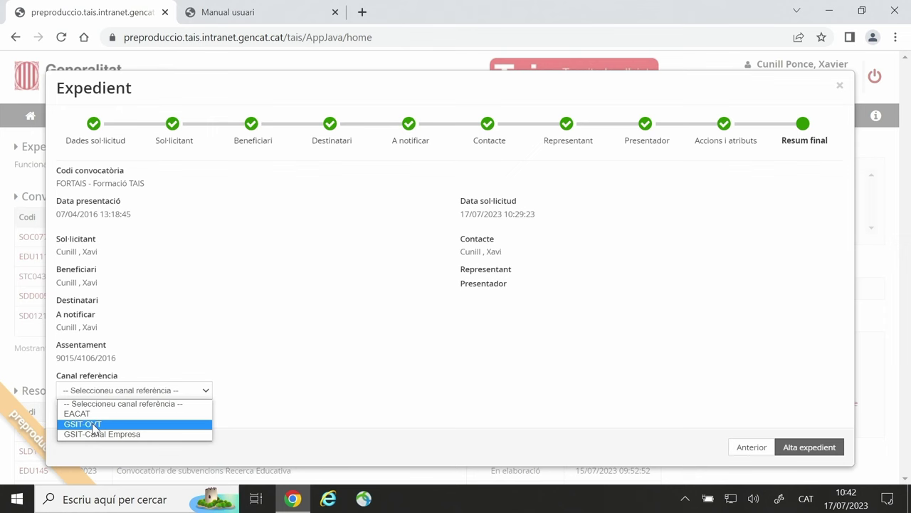
left_click(93, 425)
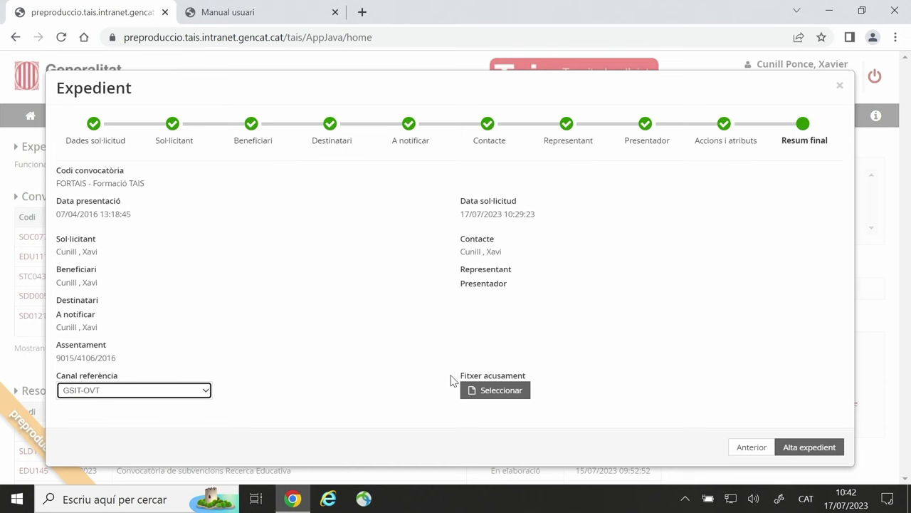
Step: Attach Formulari.pdf from Documentació Formació as the acknowledgment file and submit Alta expedient
left_click(501, 392)
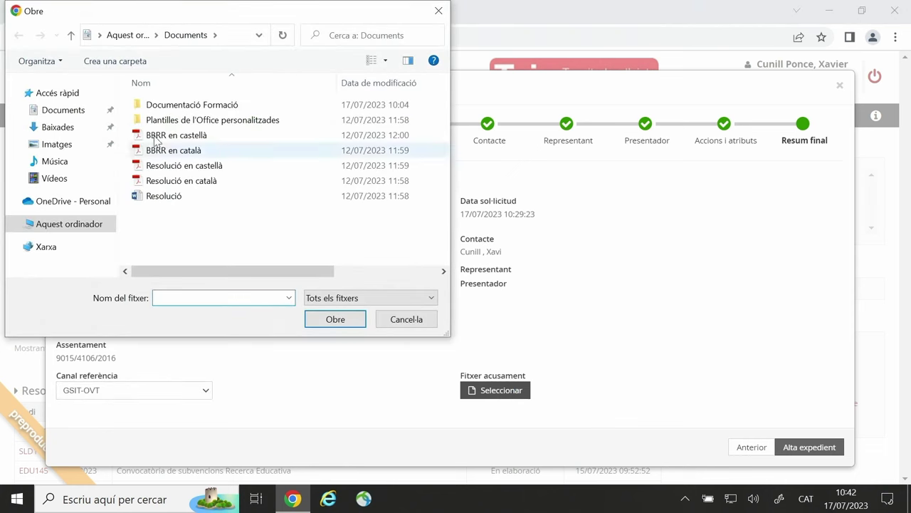
double_click(192, 105)
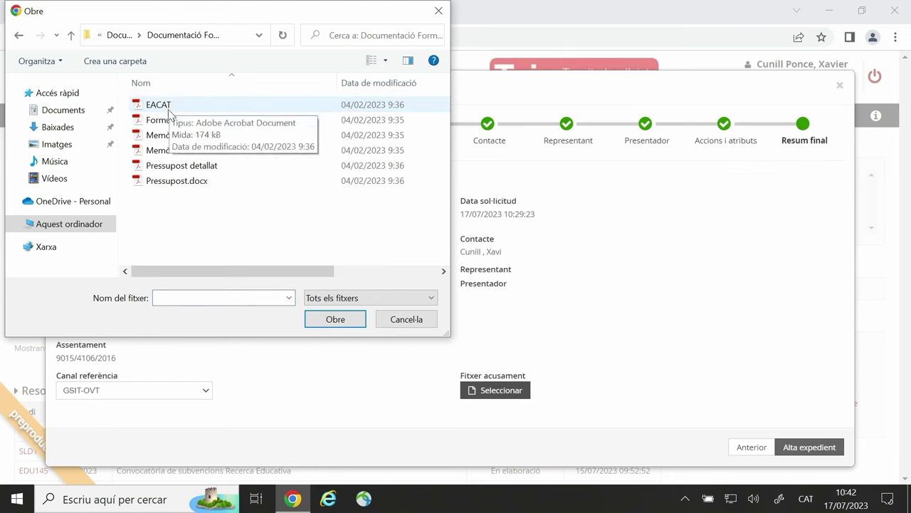
double_click(168, 121)
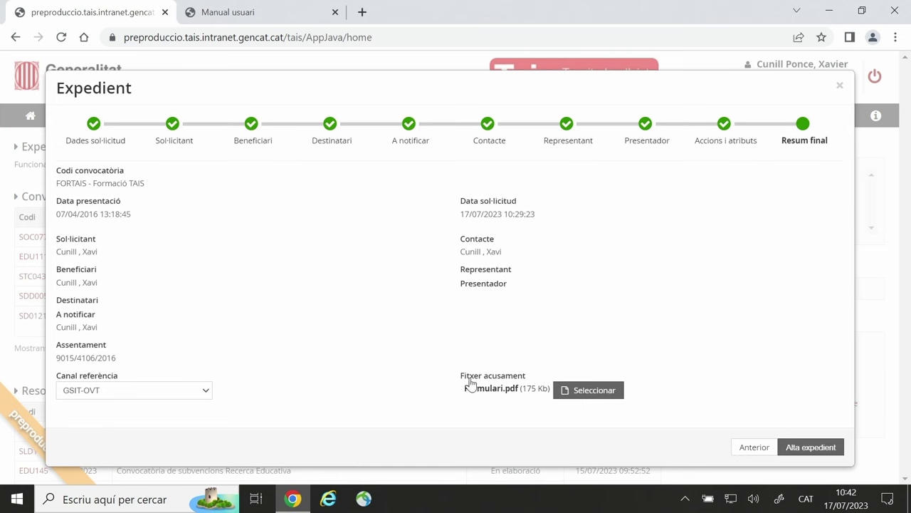
left_click(807, 447)
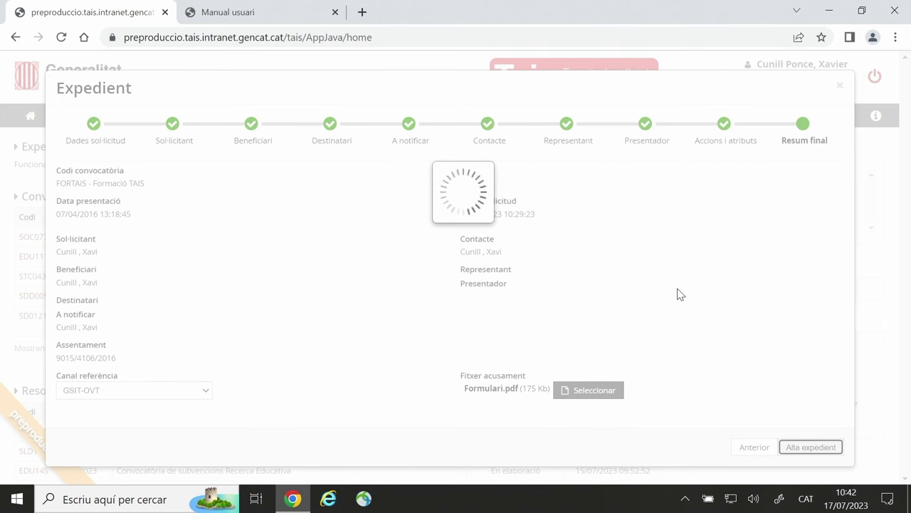
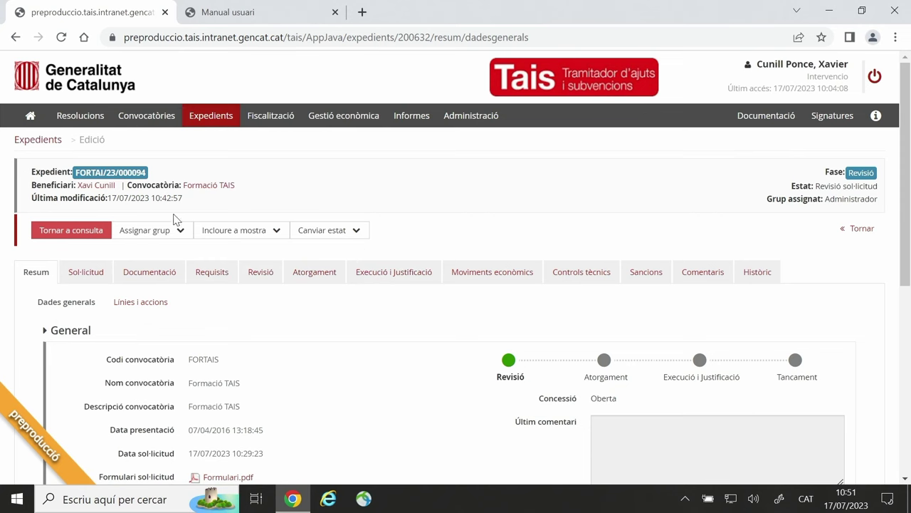
scroll(171, 252, "down", 1)
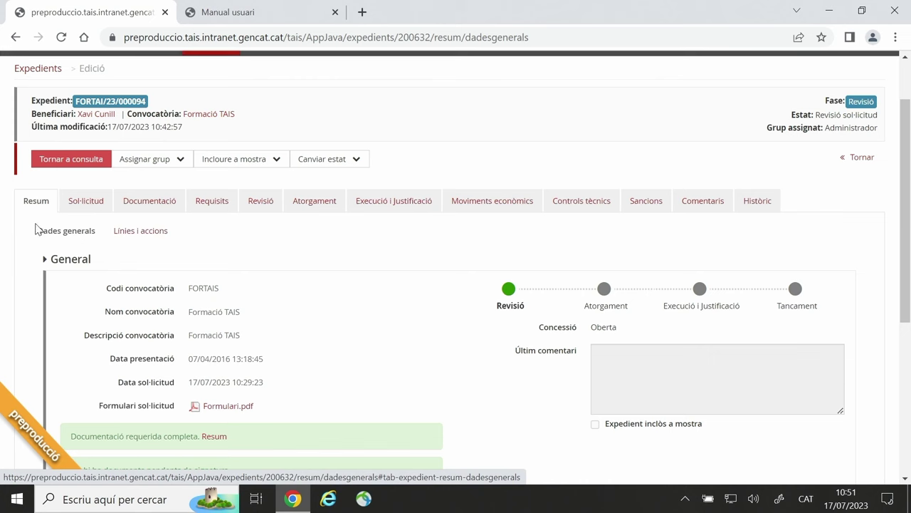
scroll(31, 227, "down", 1)
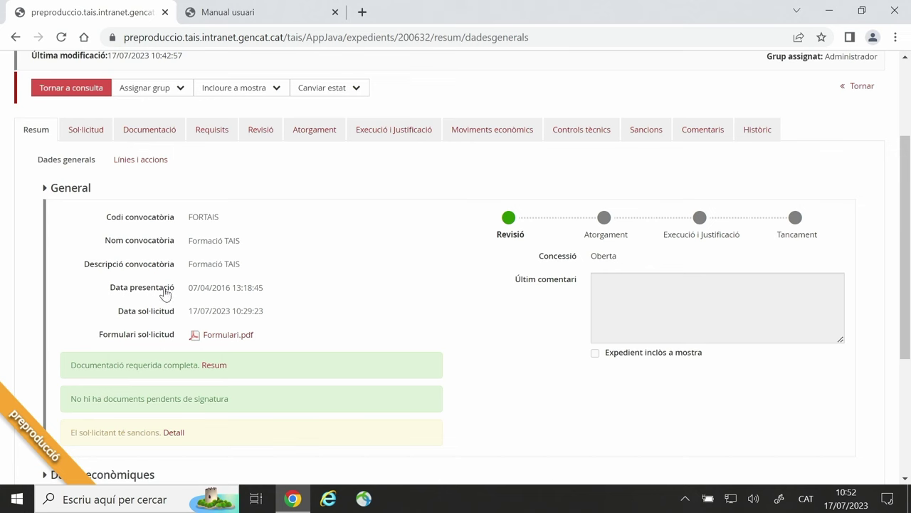
left_click_drag(100, 292, 226, 293)
left_click(327, 289)
scroll(37, 297, "down", 2)
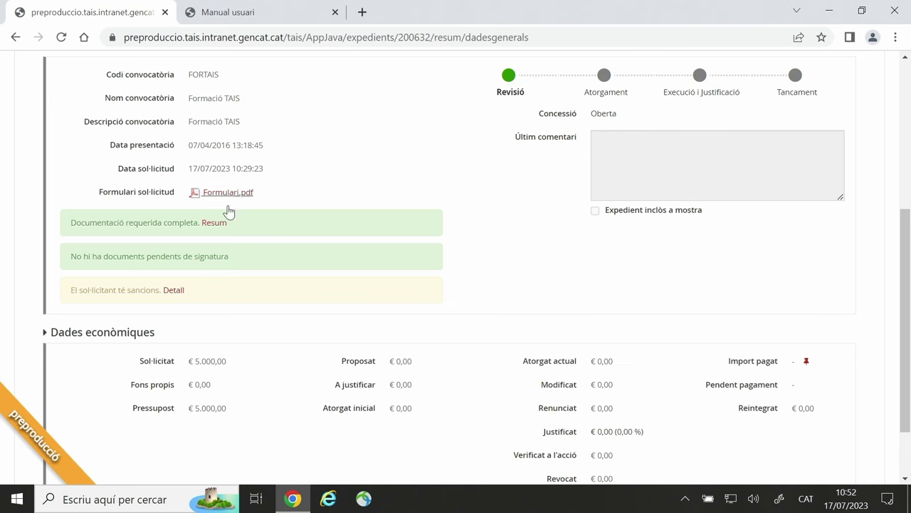
left_click(174, 291)
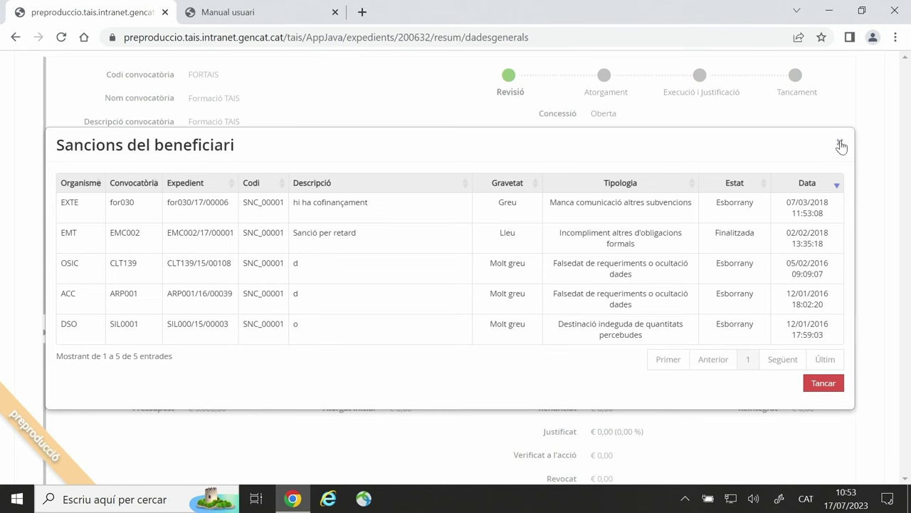
left_click(824, 383)
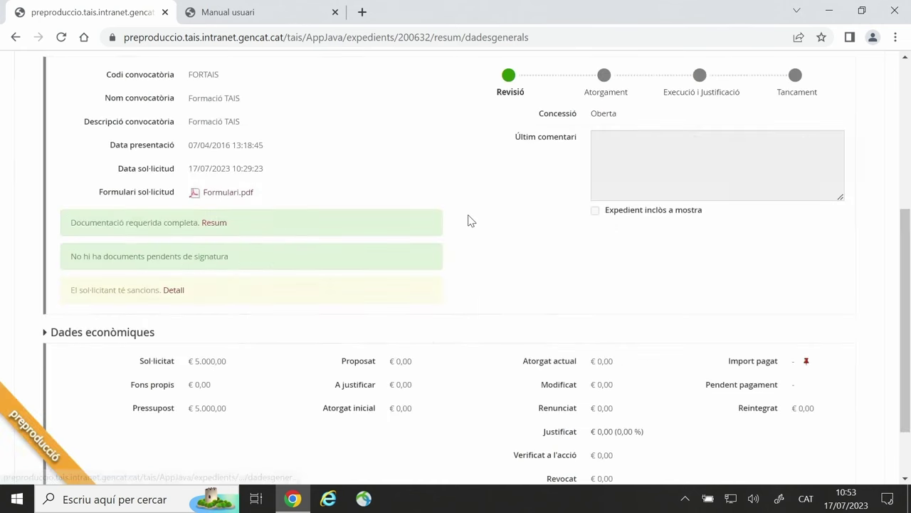
scroll(486, 121, "up", 1)
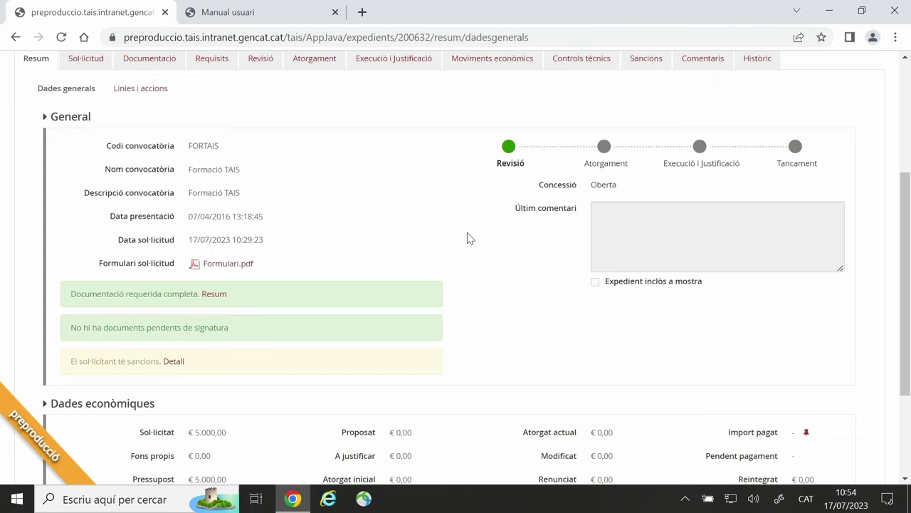
scroll(466, 231, "down", 2)
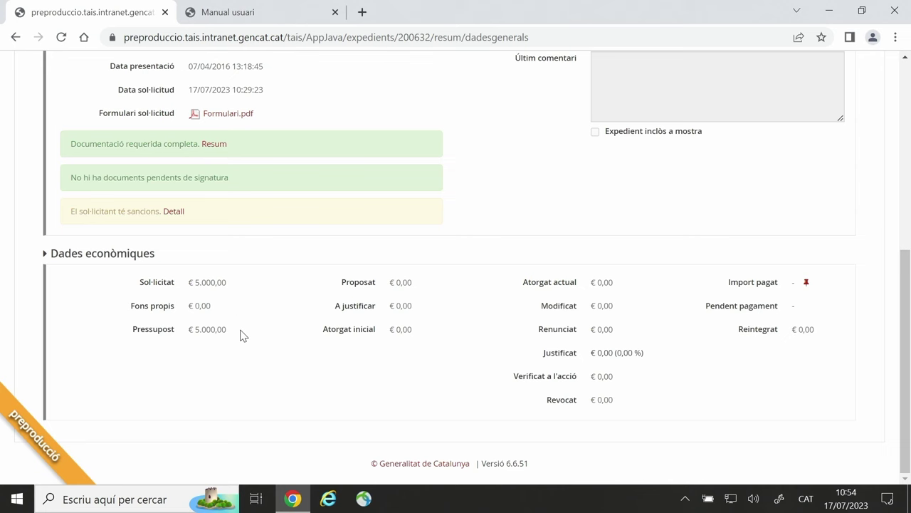
left_click_drag(239, 335, 128, 326)
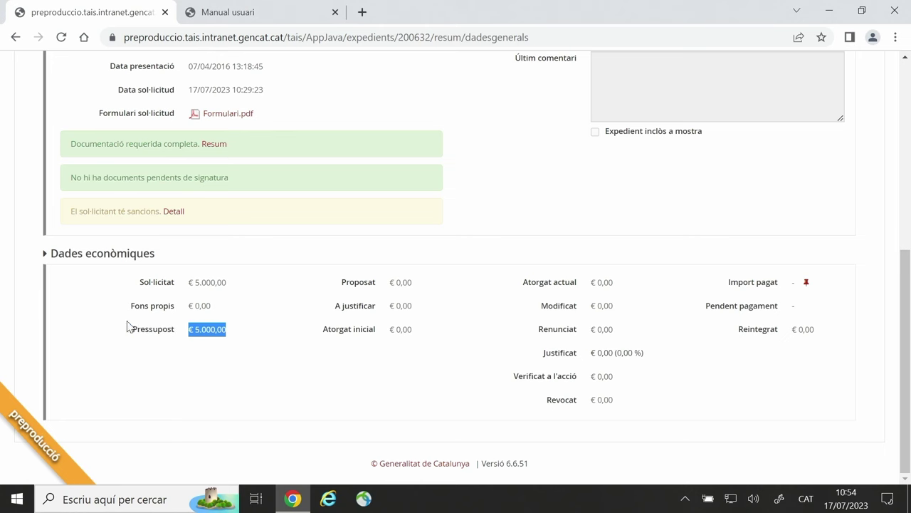
left_click(144, 382)
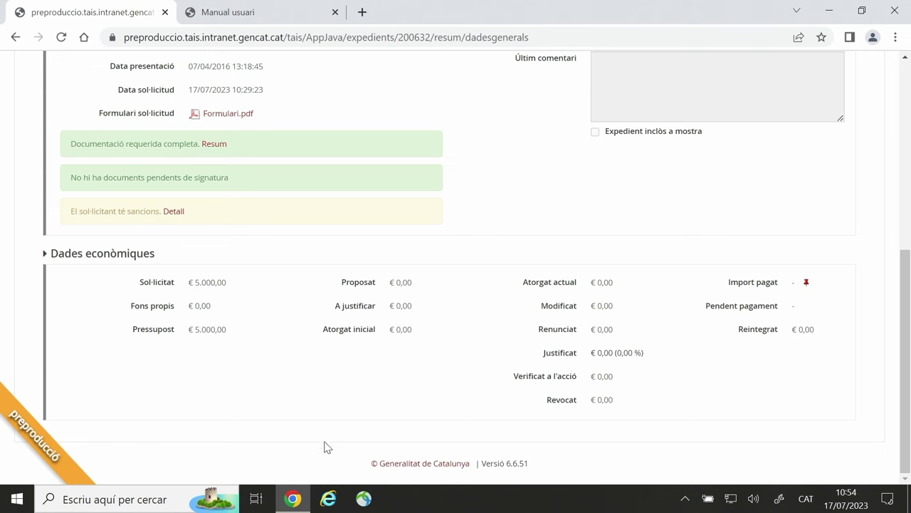
scroll(270, 453, "up", 4)
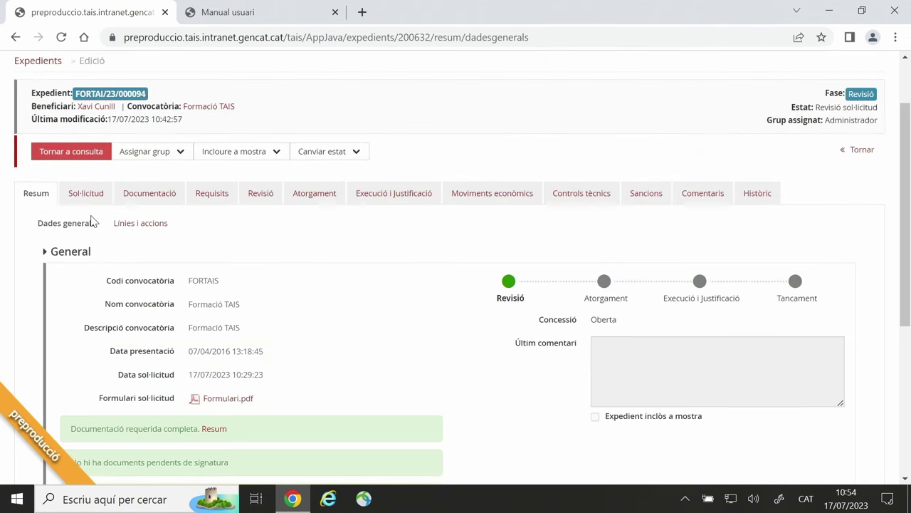
left_click(78, 158)
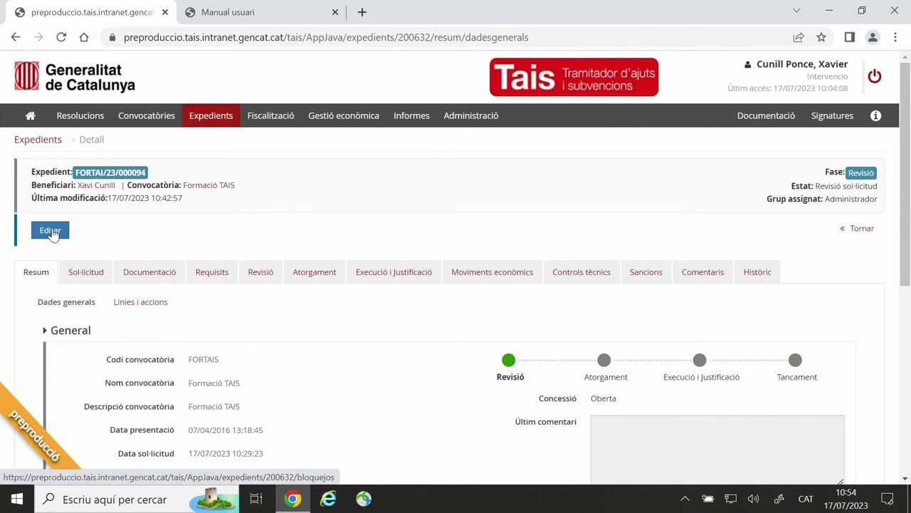
left_click(50, 231)
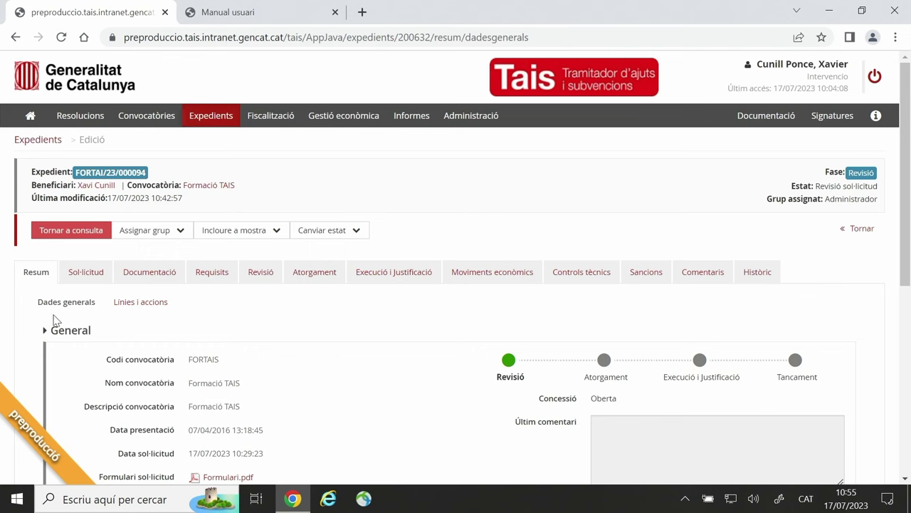
Step: Show Resum's Línies i accions, then browse the Sol·licitud and Atorgament sections and return
left_click(146, 309)
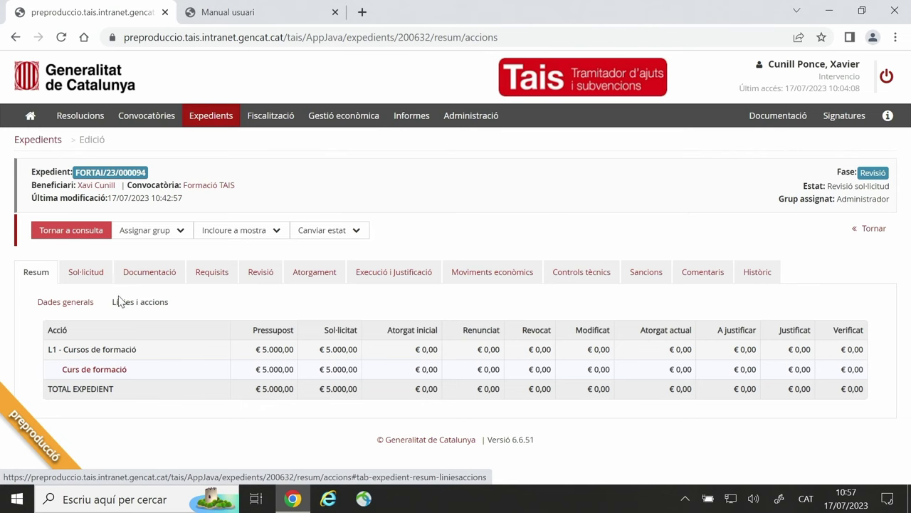
left_click(86, 273)
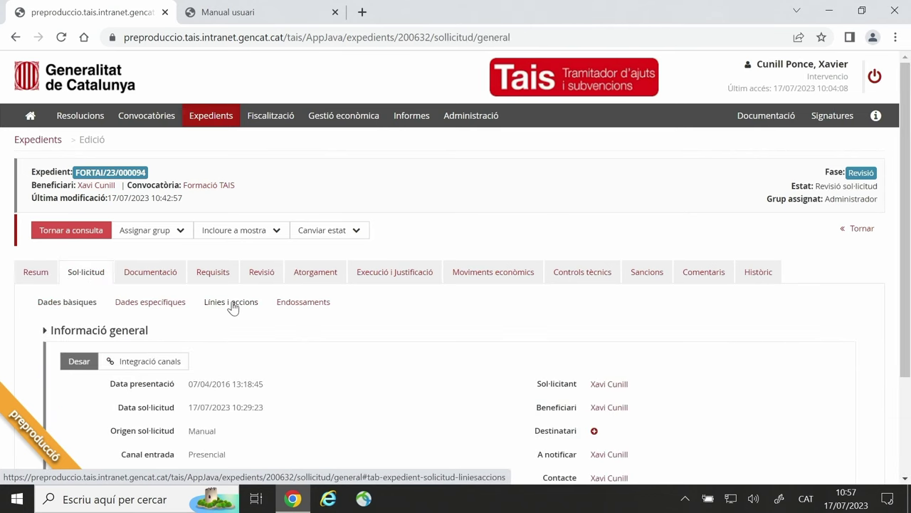
left_click(319, 279)
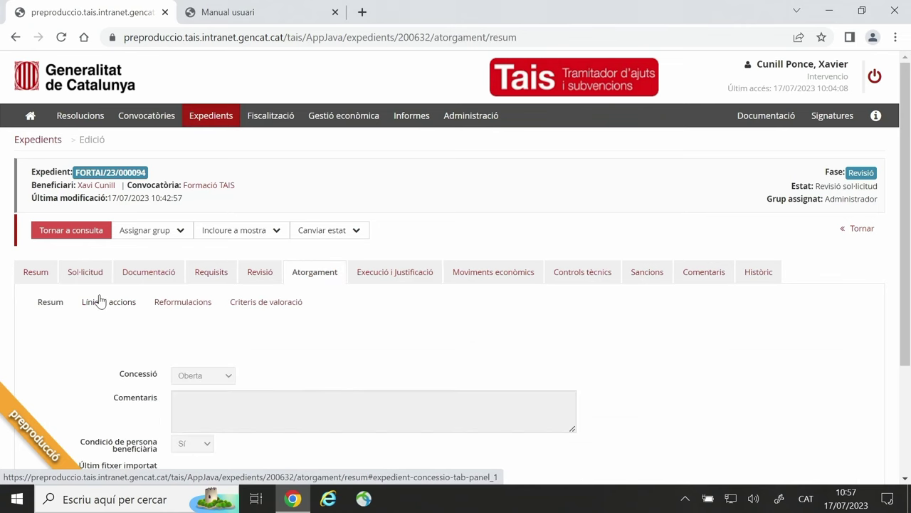
left_click(42, 275)
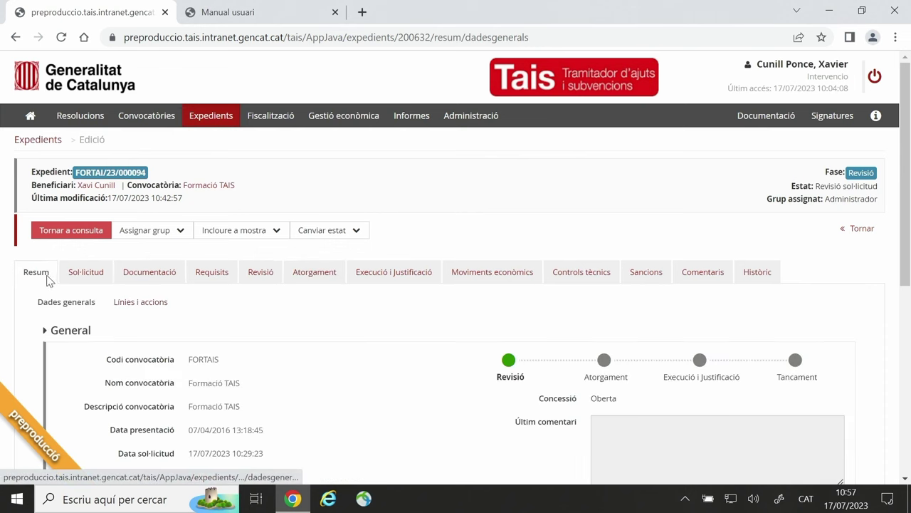
left_click(137, 302)
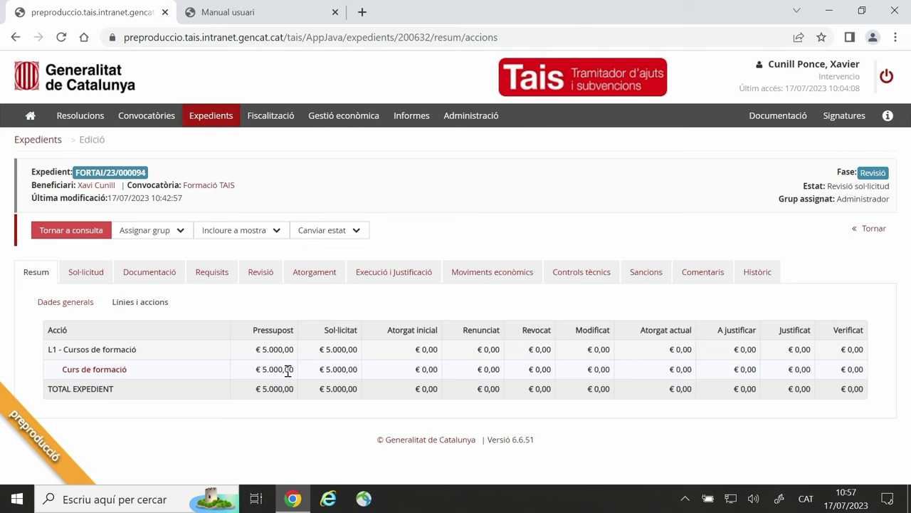
Step: Compare Sol·licitud's lines and actions table with Resum's, showing €5.000,00 Curs de formació budgeted and requested
left_click(82, 273)
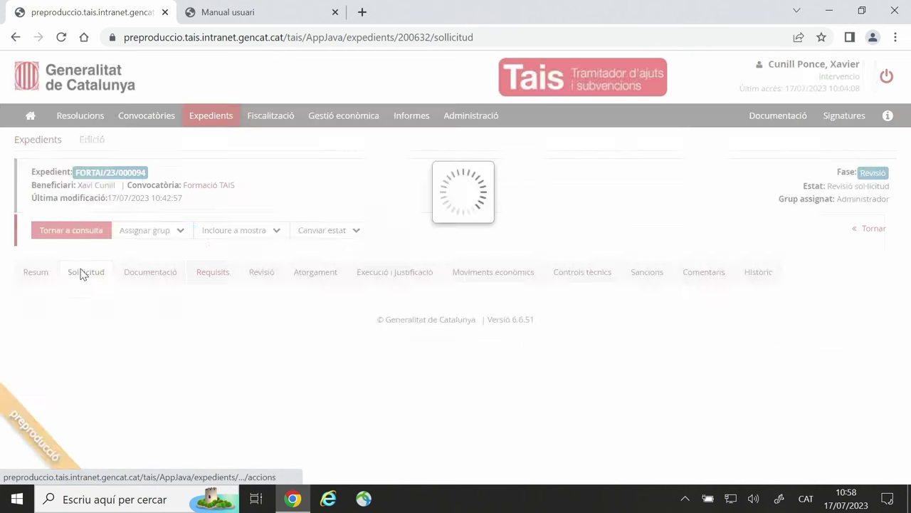
left_click(231, 305)
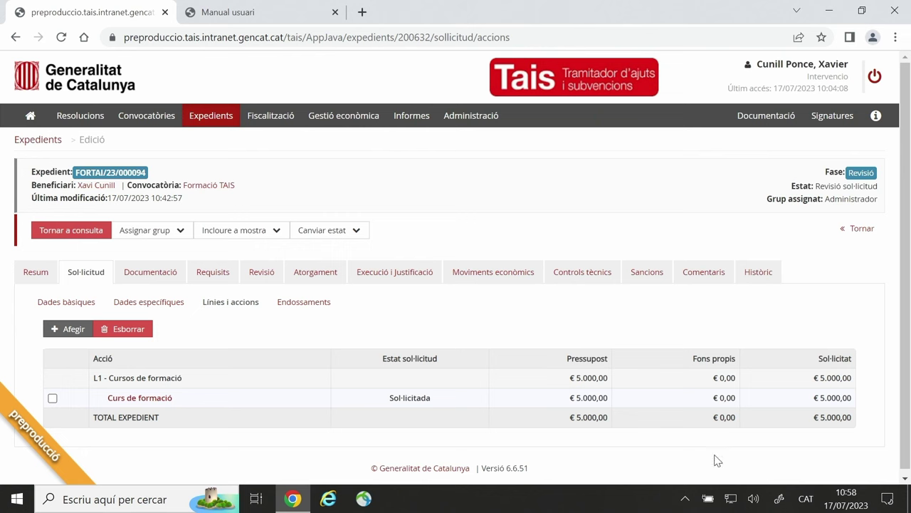
left_click(34, 273)
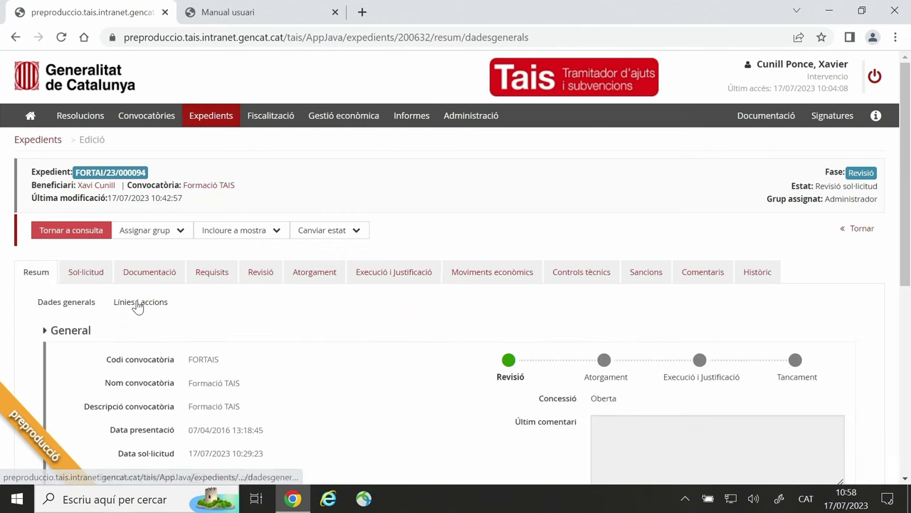
left_click(140, 305)
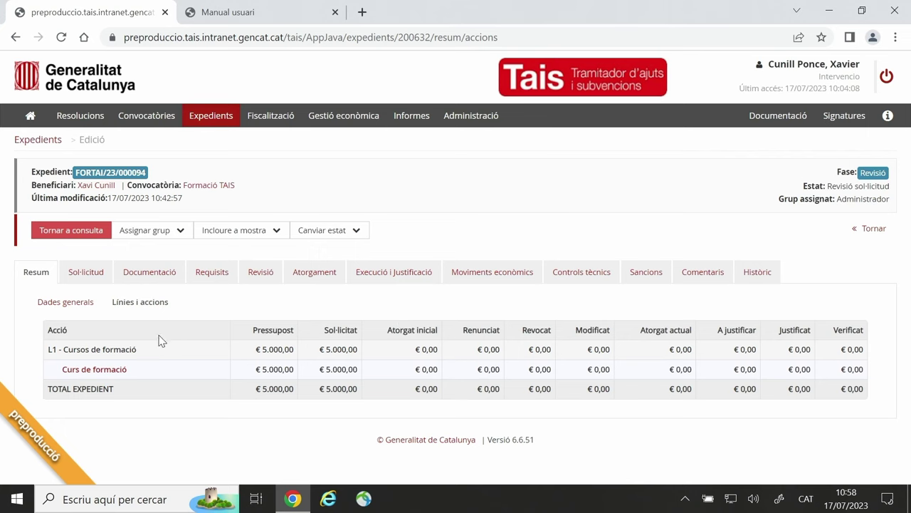
Step: Open the detail window of the Curs de formació action line
left_click(97, 370)
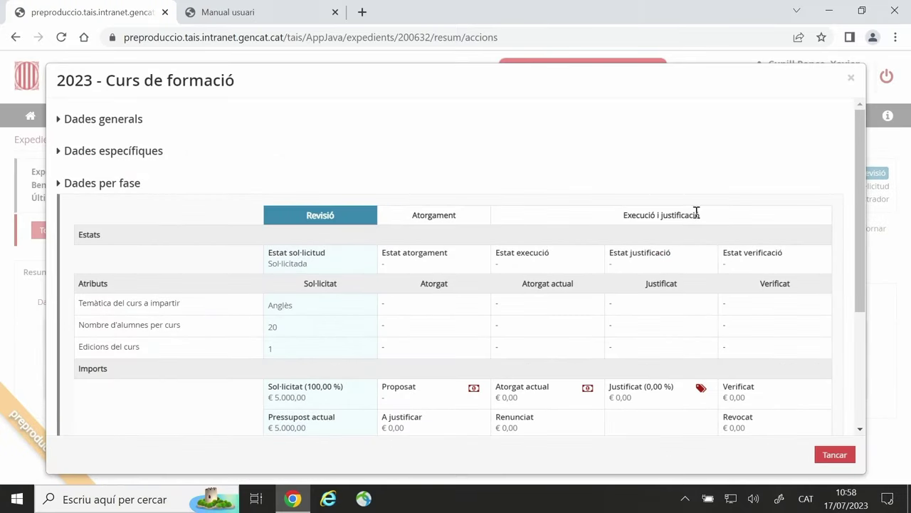
Step: Expand the Curs de formació change log showing one Sol·licitud entry, then close the detail window
left_click_drag(859, 158, 854, 210)
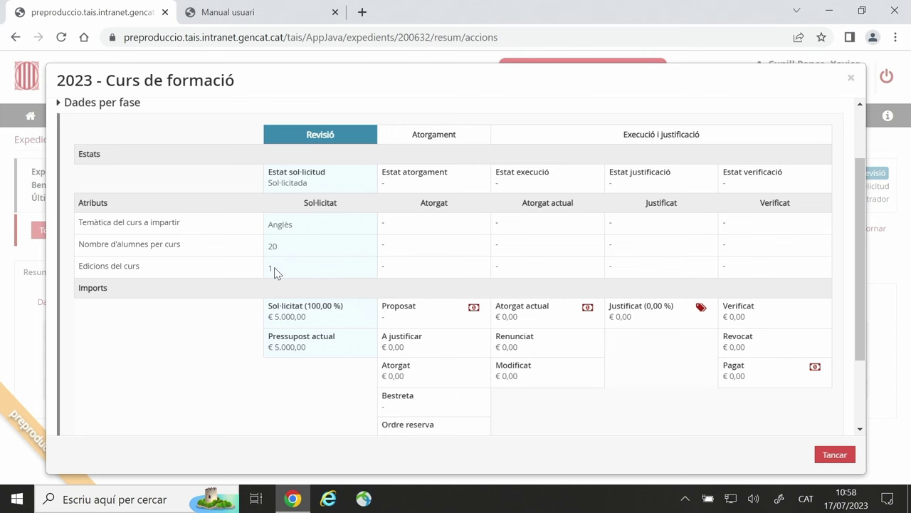
left_click_drag(865, 314, 852, 387)
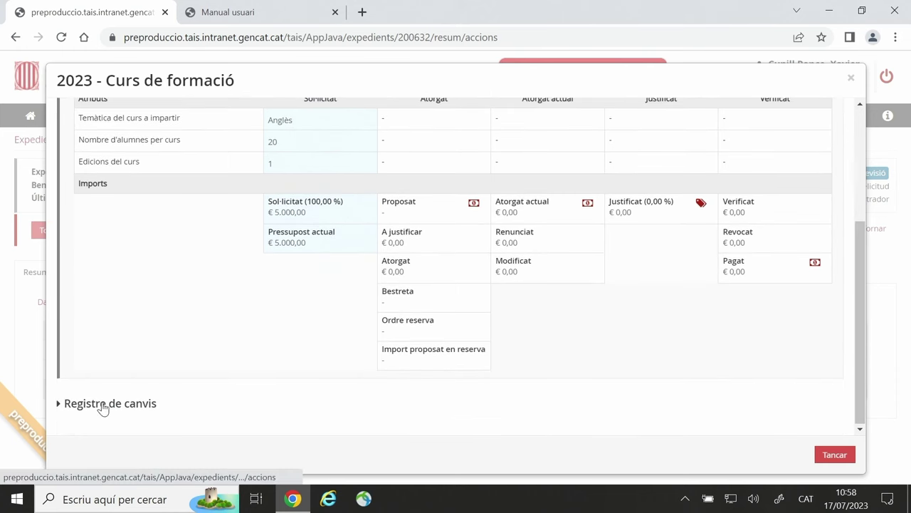
left_click(60, 404)
scroll(168, 297, "up", 3)
scroll(171, 265, "down", 4)
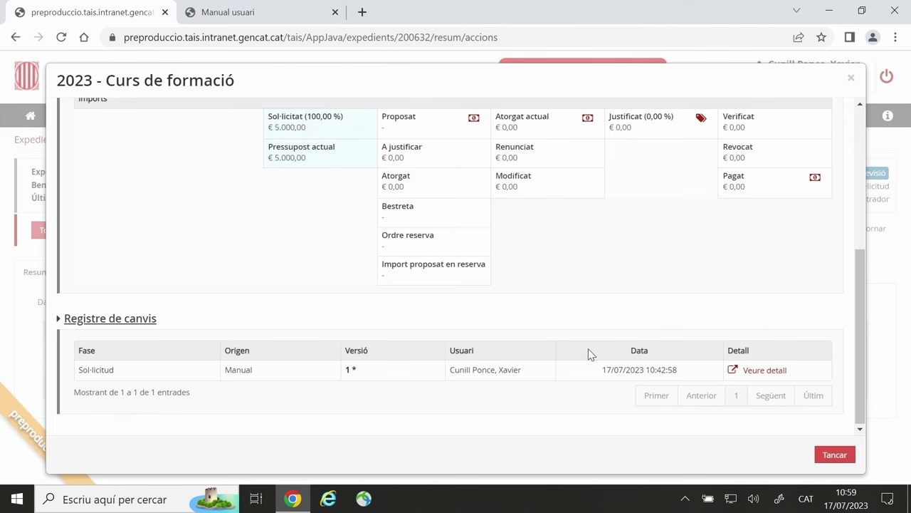
left_click(835, 455)
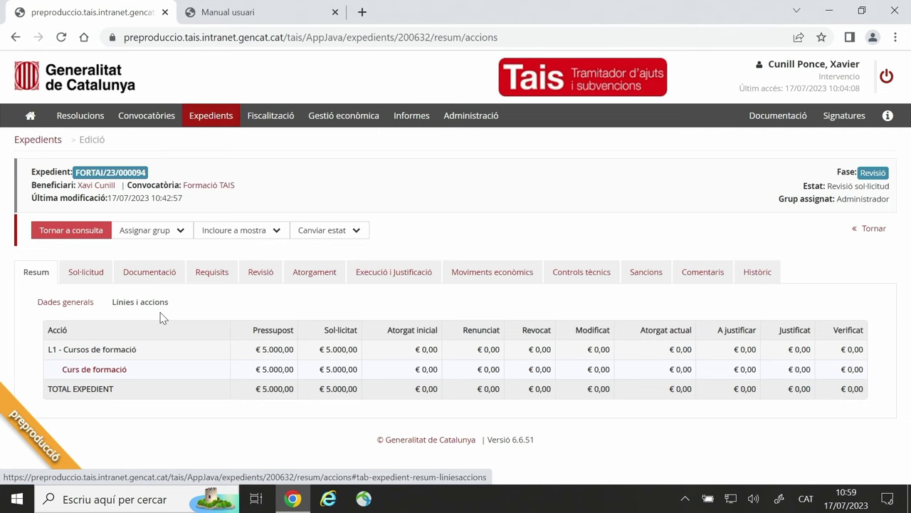
Step: Show the expedient's Sol·licitud section with its basic application data
left_click(84, 277)
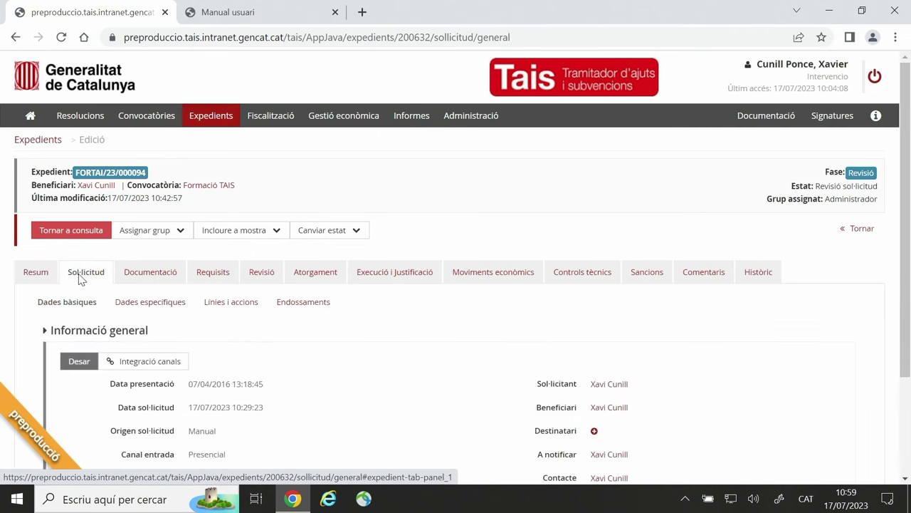
Step: Review basic data (presented 07/04/2016, Manual origin, Presencial channel), then go to Dades específiques
scroll(50, 276, "down", 1)
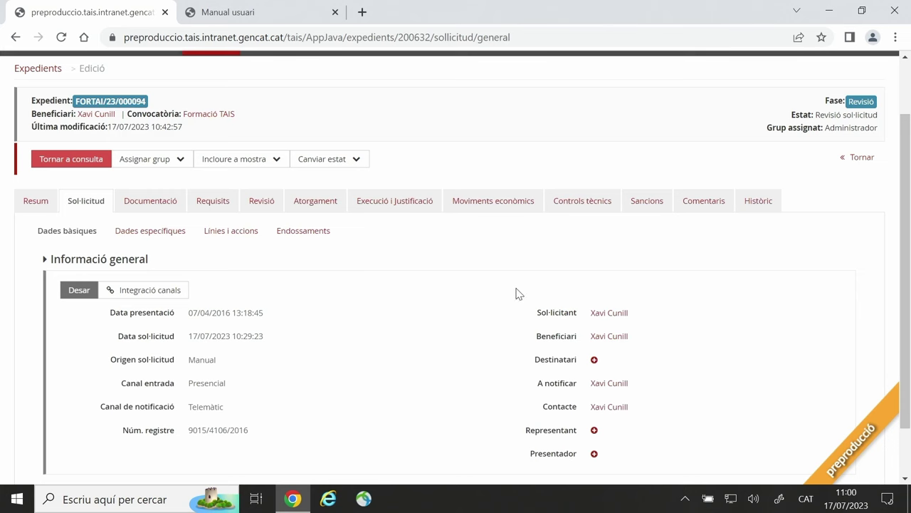
scroll(590, 306, "down", 2)
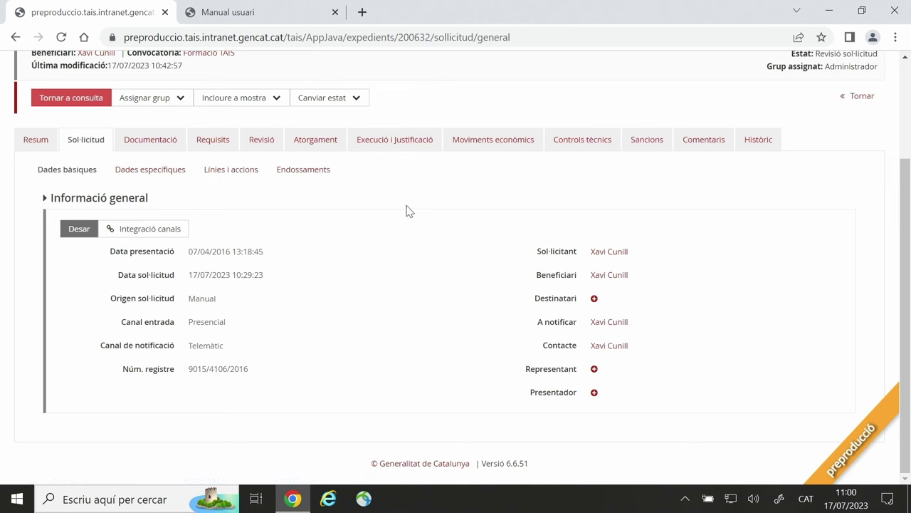
left_click(130, 173)
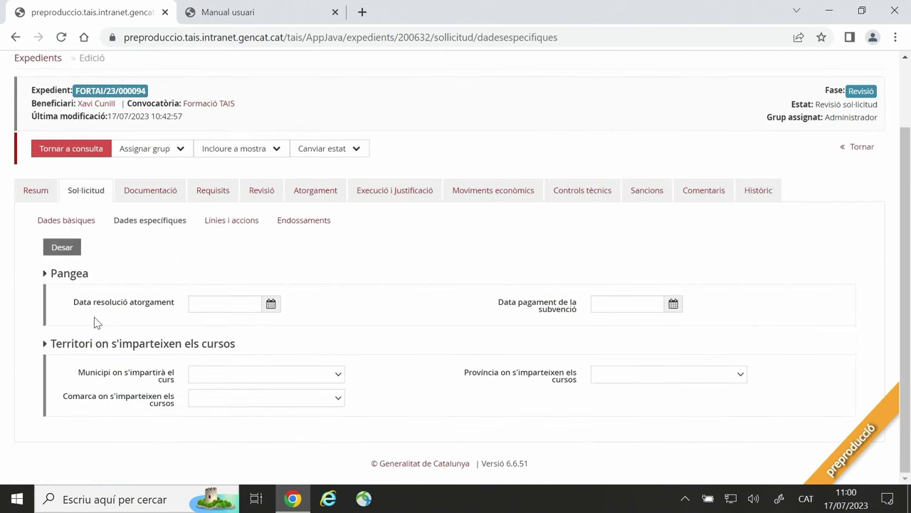
Step: Choose Sant Martí Sarroca as the municipality where the courses are taught
scroll(95, 321, "down", 2)
left_click(207, 380)
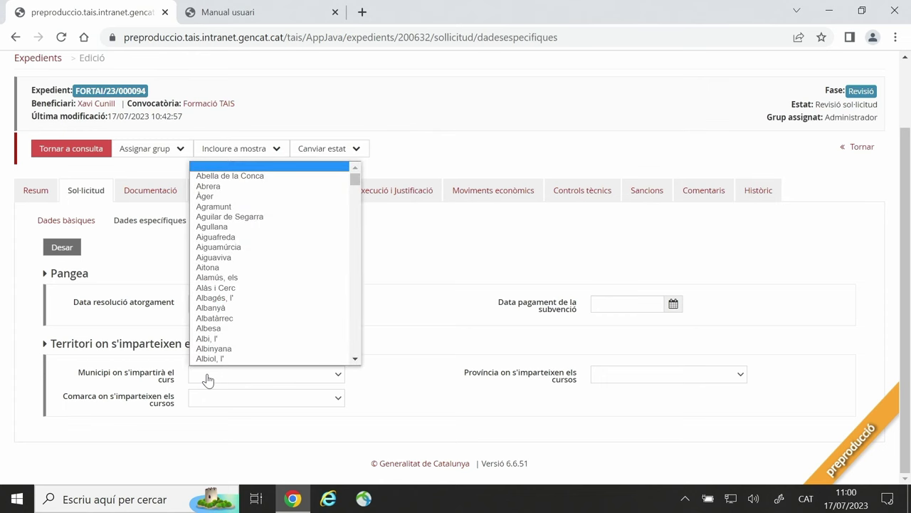
type("sant")
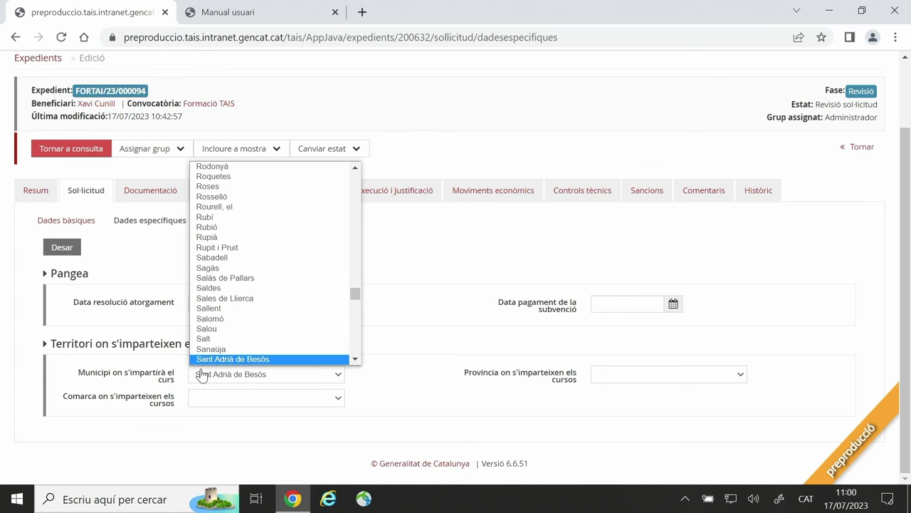
key("Down")
key("Down")
key("Down")
key("Down")
key("Down")
key("Down")
key("Down")
key("Down")
key("Down")
key("Down")
key("Down")
key("Down")
key("Down")
key("Down")
key("Down")
key("Down")
key("Down")
key("Down")
key("Down")
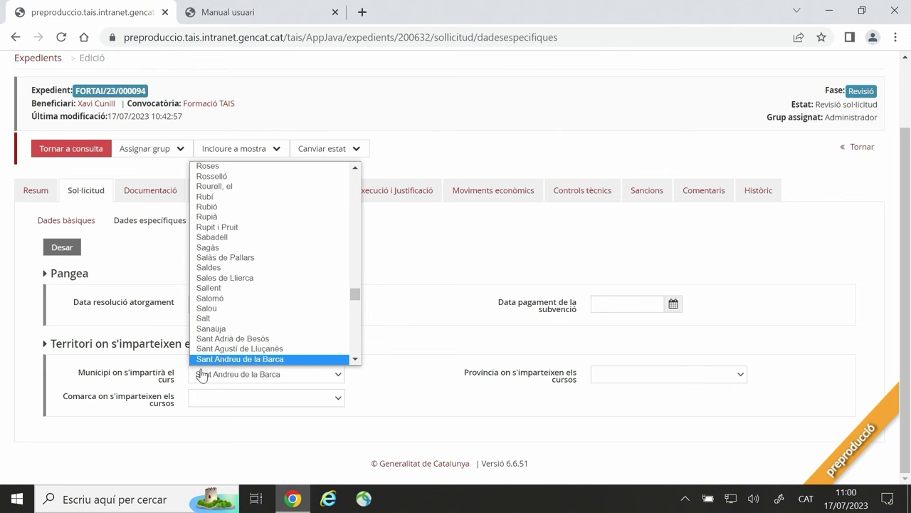
key("Down")
key("Down")
key("Down")
key("Down")
key("Down")
key("Down")
key("Down")
key("Down")
key("Down")
key("Down")
key("Down")
key("Down")
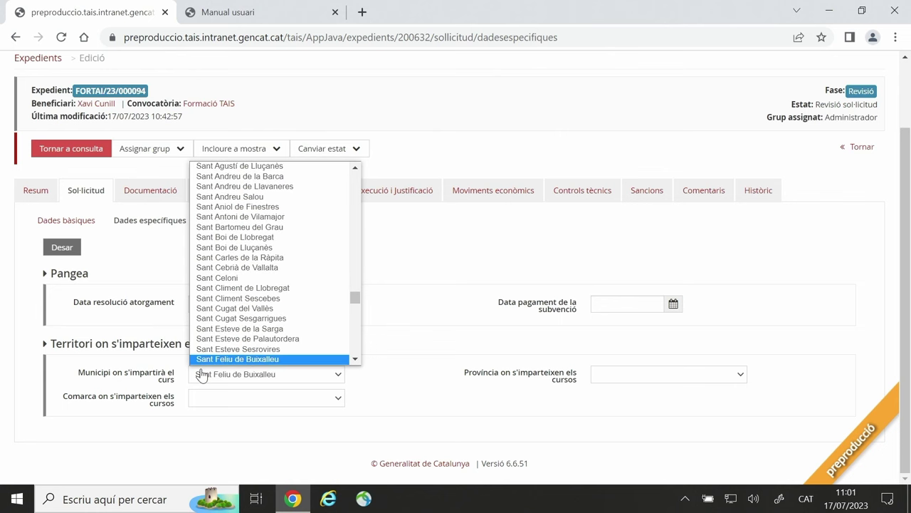
key("Down")
key("Down")
key("Down")
key("Down")
key("Down")
key("Down")
key("Down")
key("Down")
key("Down")
key("Down")
key("Down")
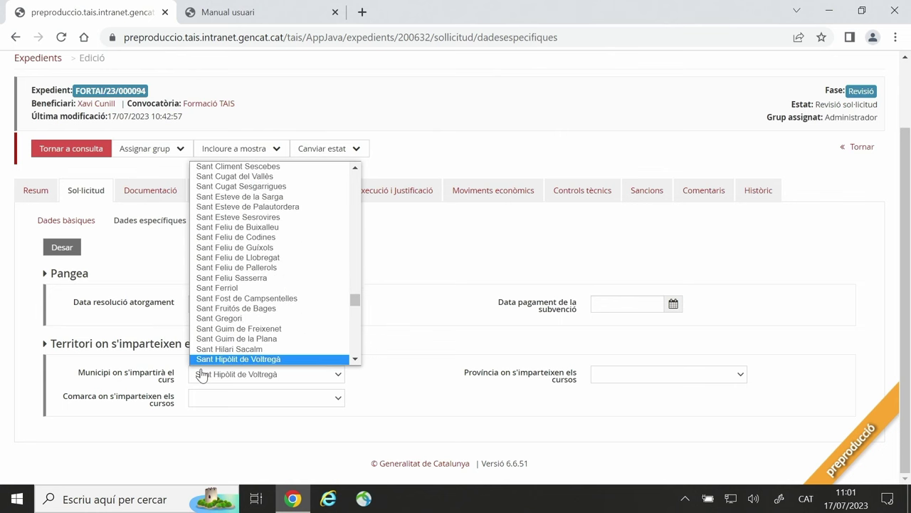
key("Down")
key("Down")
key("Down")
key("Down")
key("Down")
key("Down")
key("Down")
key("Down")
key("Down")
key("Down")
key("Down")
key("Down")
key("Down")
key("Down")
key("Down")
key("Down")
key("Down")
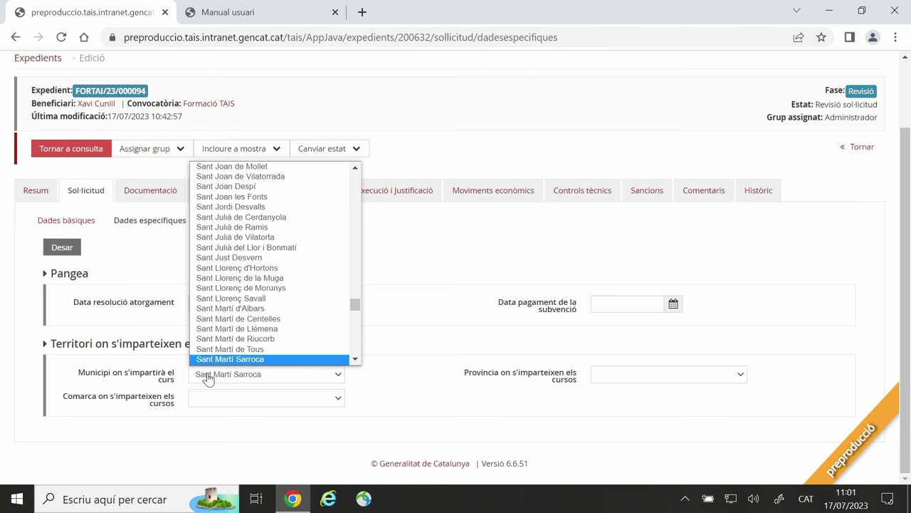
left_click(265, 360)
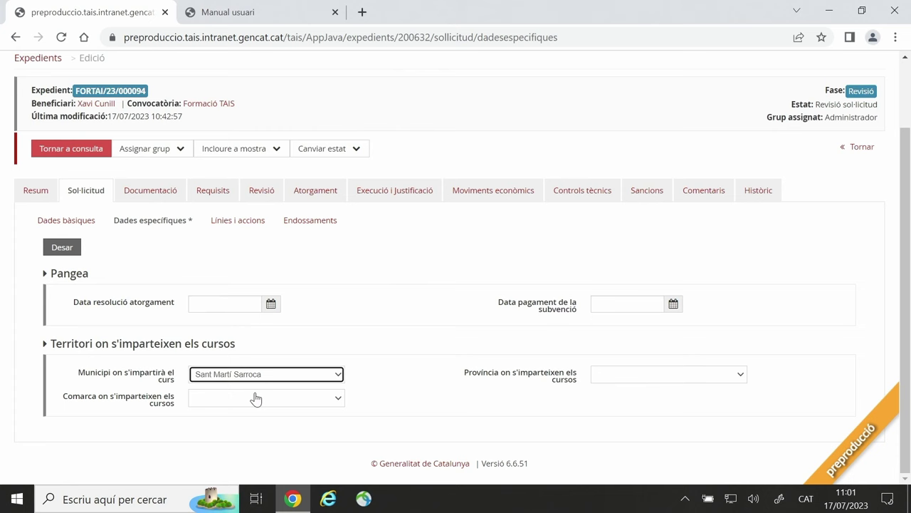
Step: Set the course territory's comarca to Alt Penedès and province to Barcelona
left_click(225, 404)
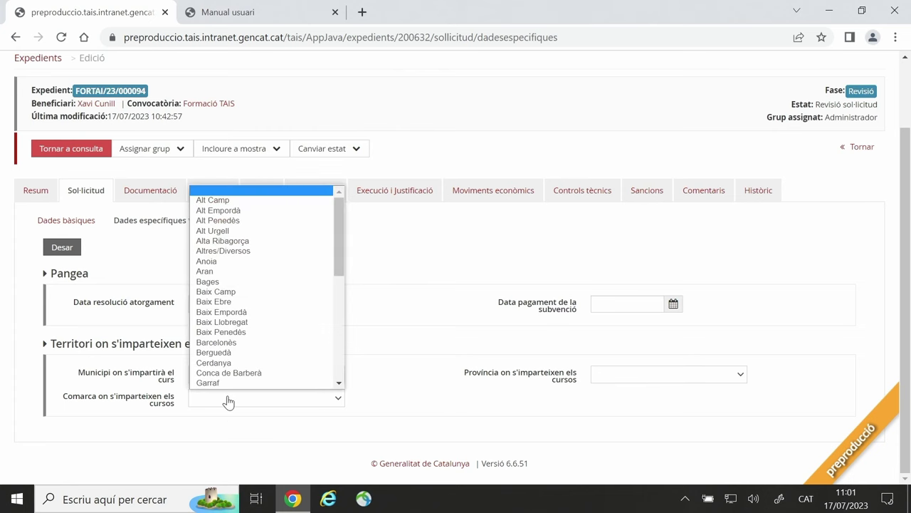
left_click(246, 220)
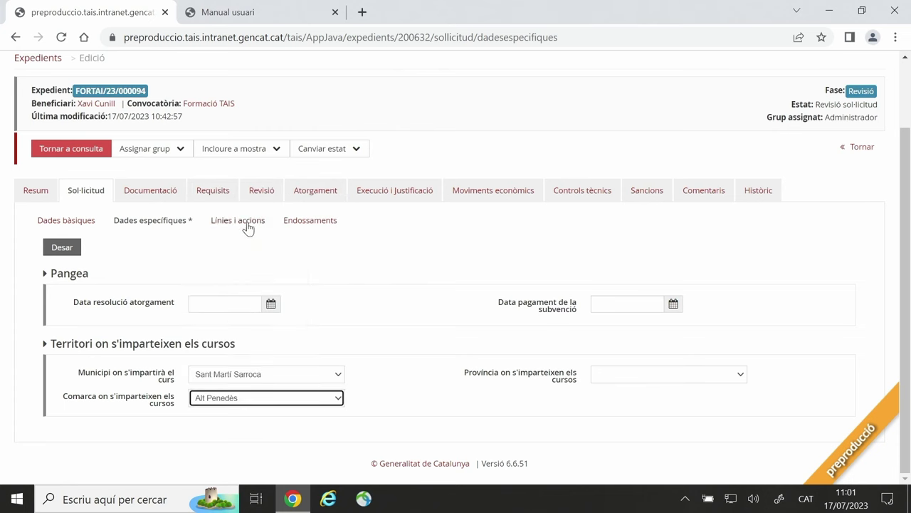
left_click(605, 380)
key("b")
key("b")
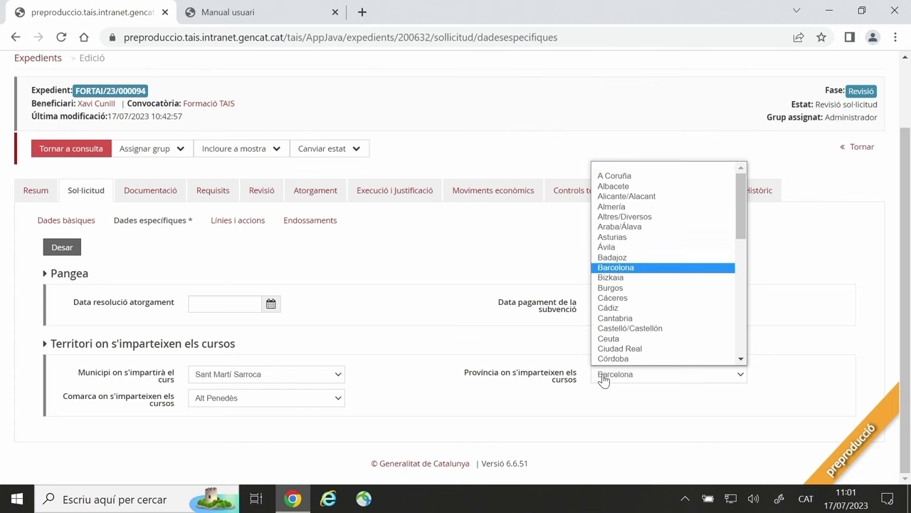
key("Return")
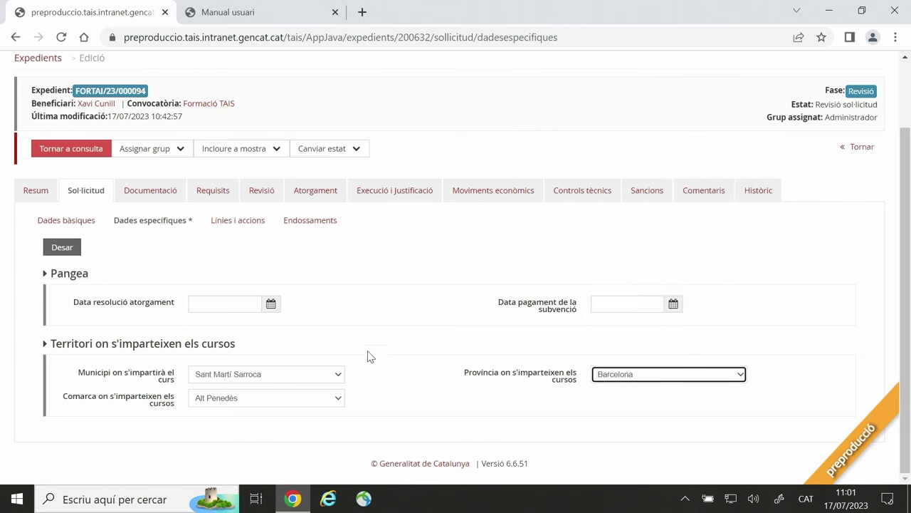
scroll(402, 315, "up", 2)
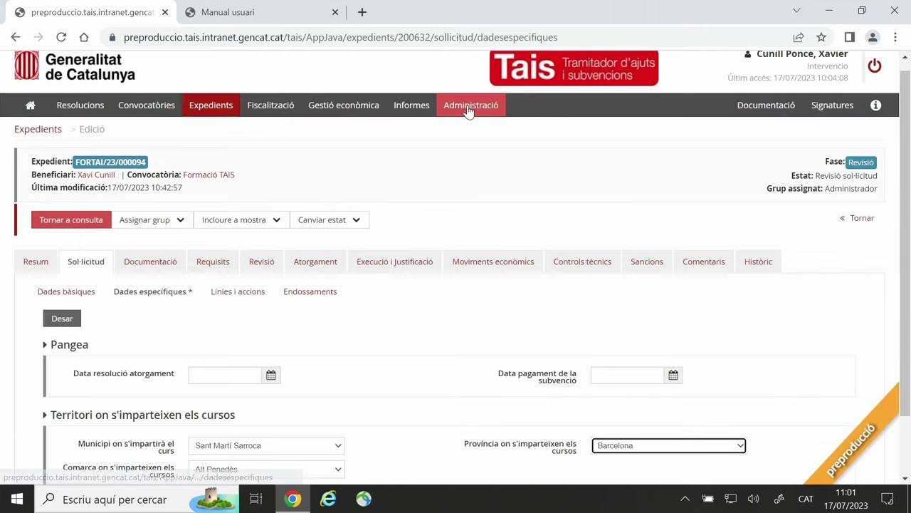
Step: Save Dades específiques, getting the confirmation 'Valors actualitzats correctament'
left_click(470, 106)
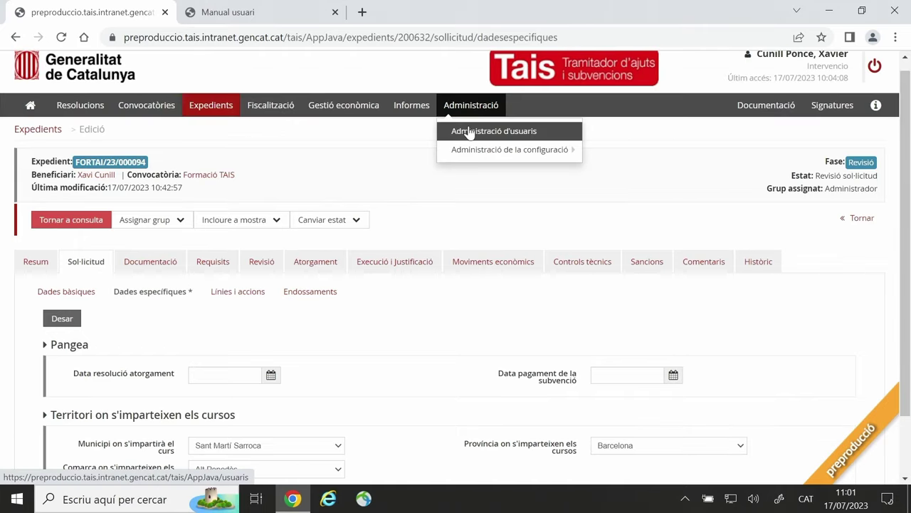
mouse_move(470, 155)
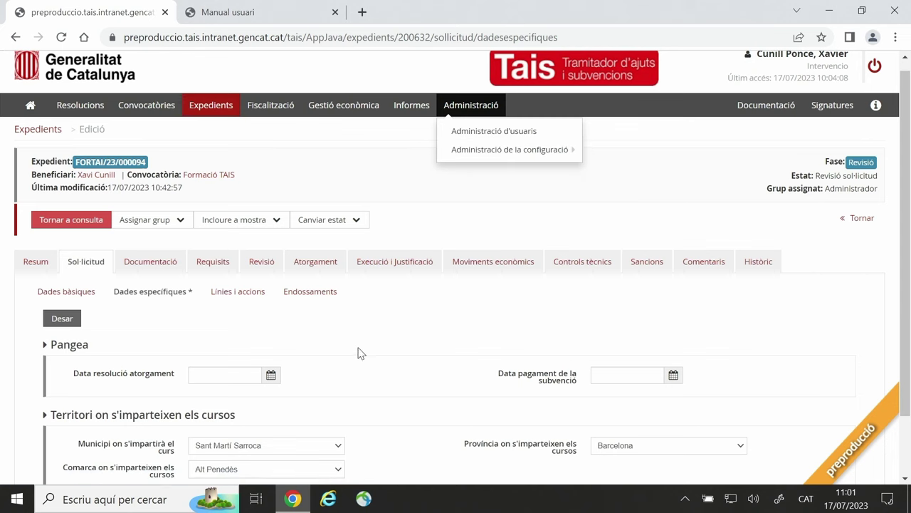
scroll(313, 331, "down", 1)
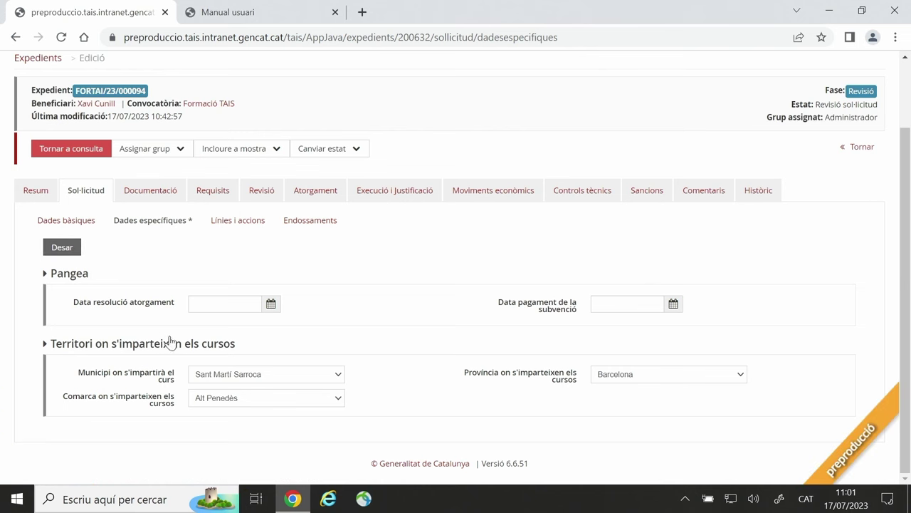
left_click(62, 247)
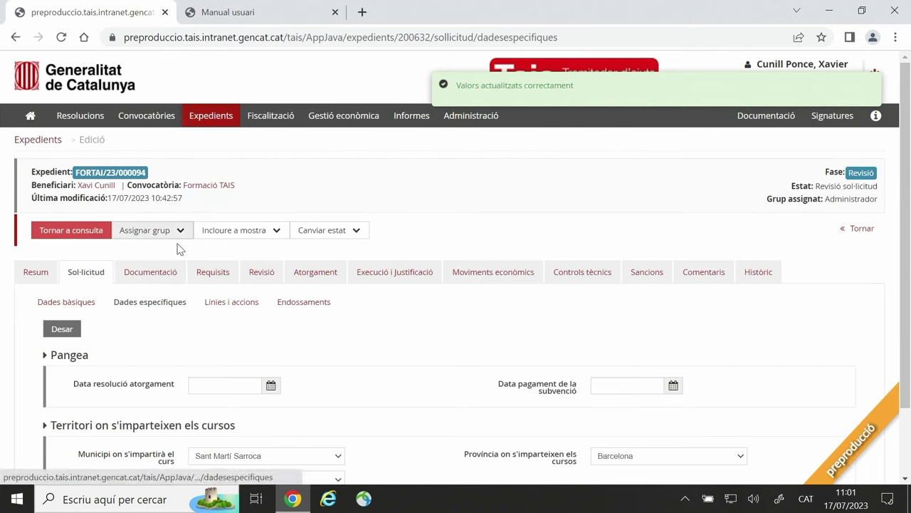
Step: Inspect the application's action lines with Sol·licitada status, then view the empty Endossaments list
left_click(220, 306)
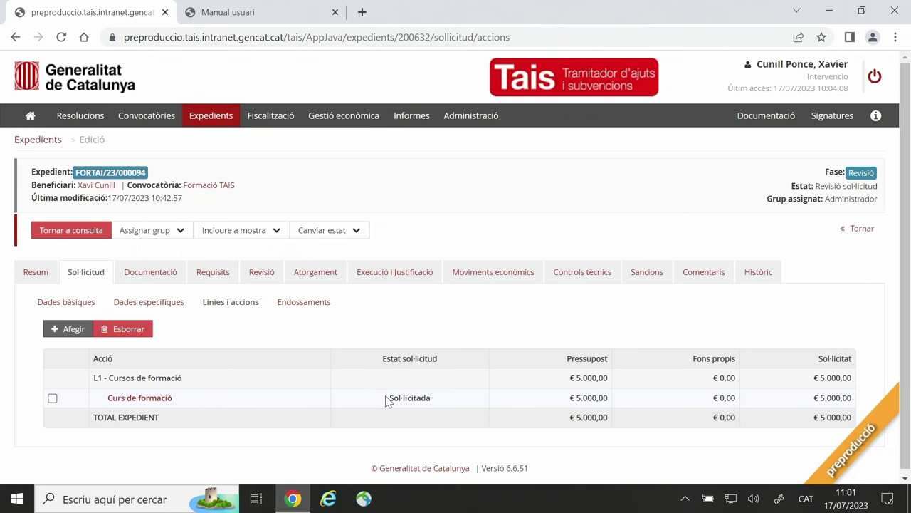
left_click_drag(384, 402, 442, 401)
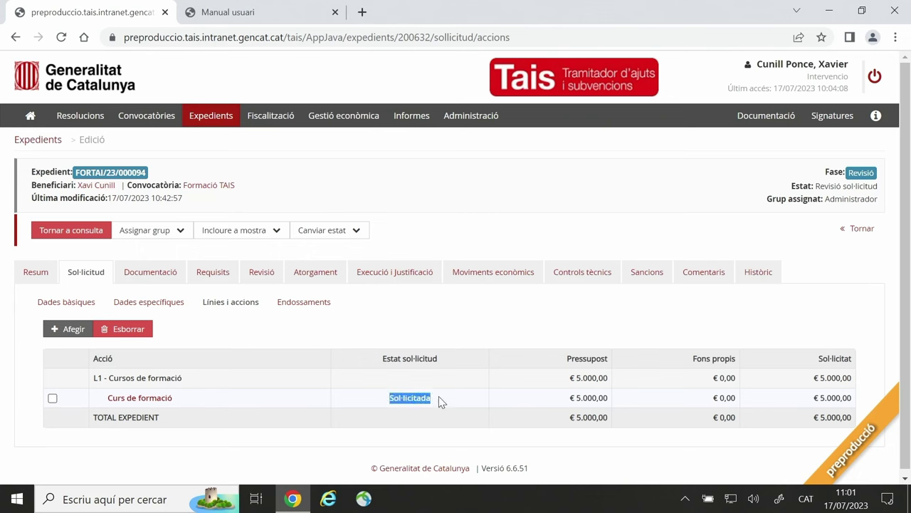
left_click(375, 441)
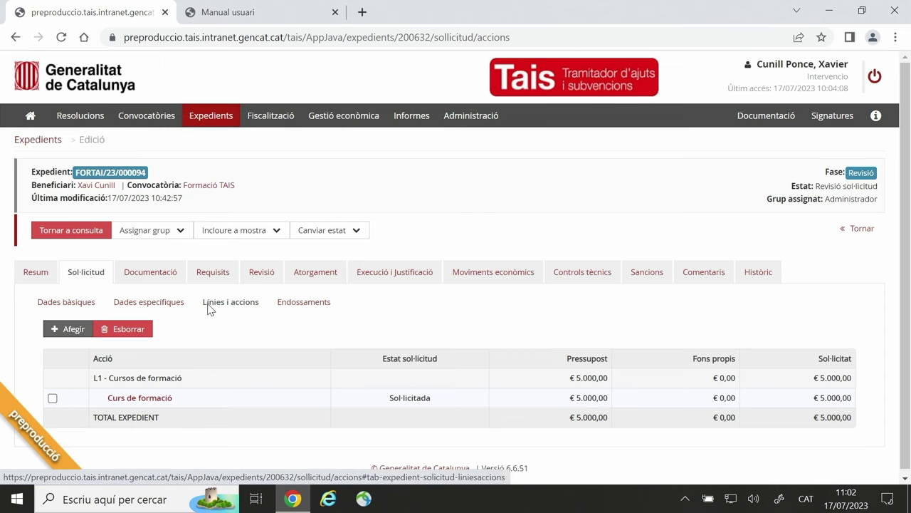
left_click(300, 307)
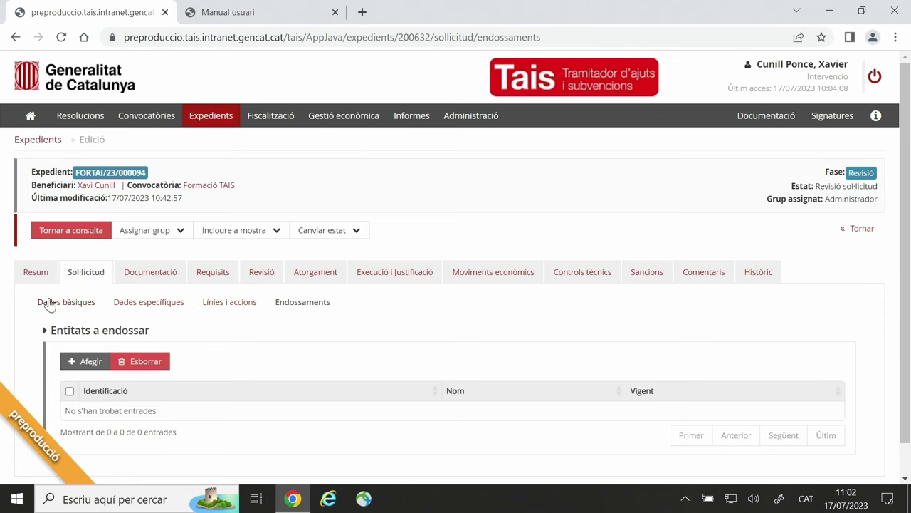
Step: Show the expedient's Documentació section with its empty Documentació entrada list
left_click(136, 274)
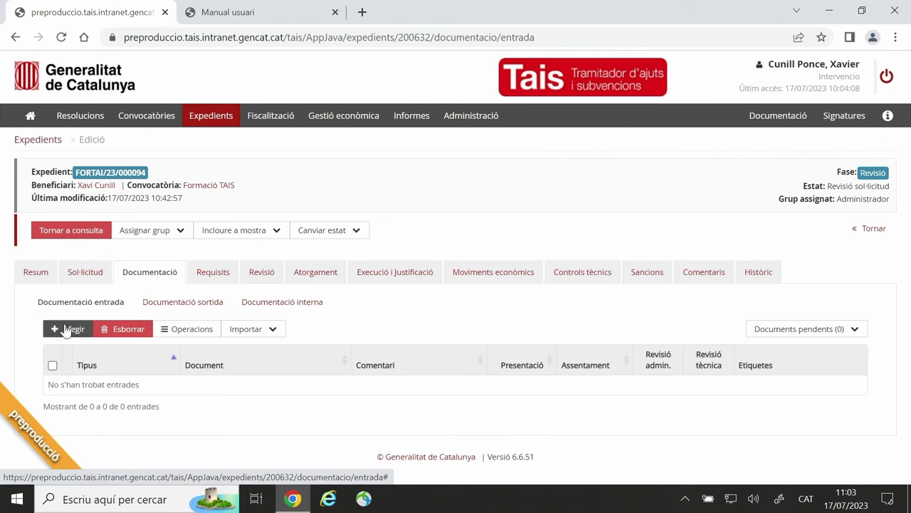
Step: Check the empty outgoing and internal documentation lists, then bring up the Expedients menu
left_click(190, 301)
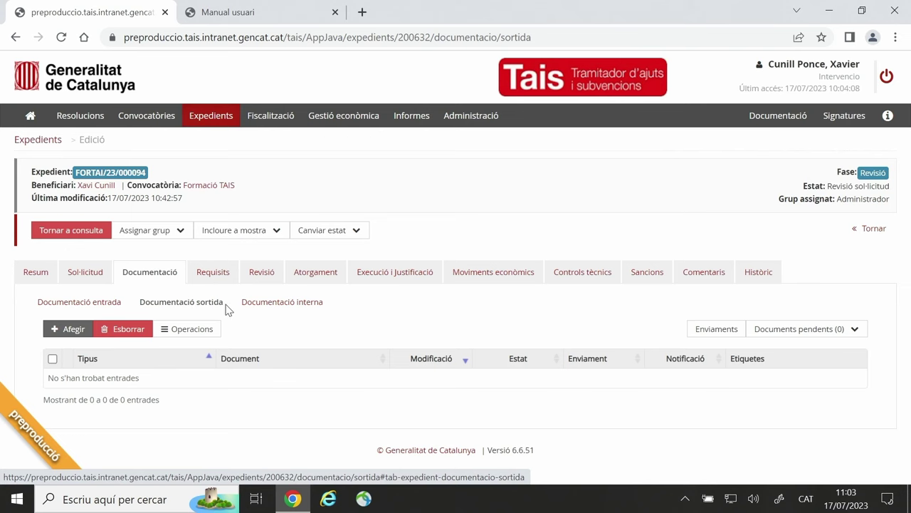
left_click(297, 309)
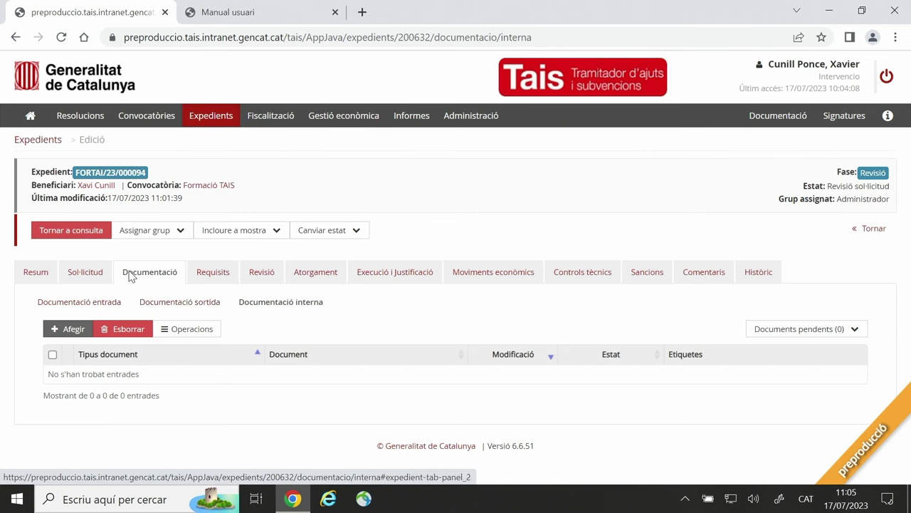
left_click(214, 119)
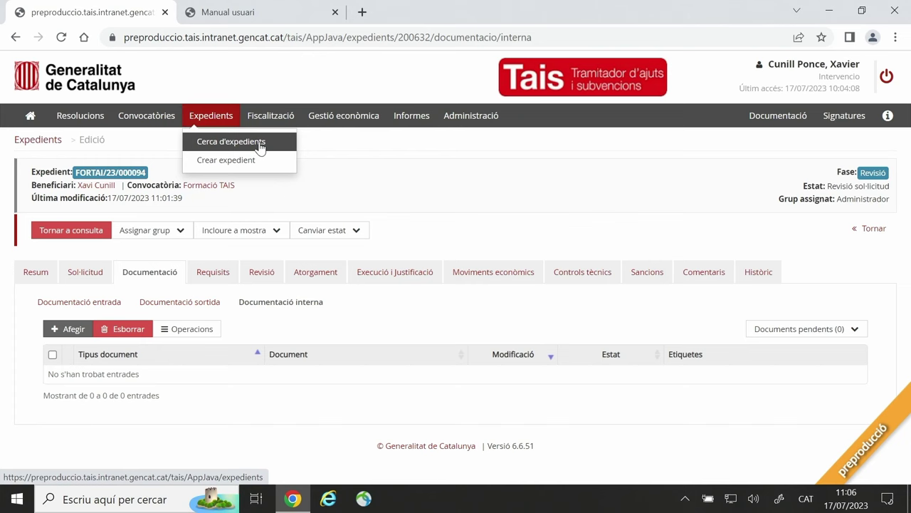
Step: Go from the internal documentation to the Cerca d'expedients search page
left_click(261, 147)
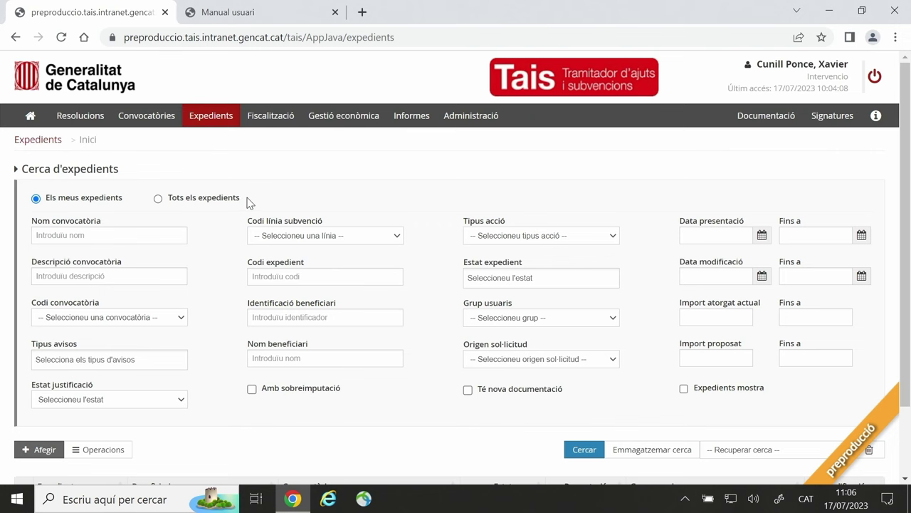
Step: Filter Tots els expedients by call code FORTAIS - Formació TAIS
left_click(158, 200)
left_click(94, 319)
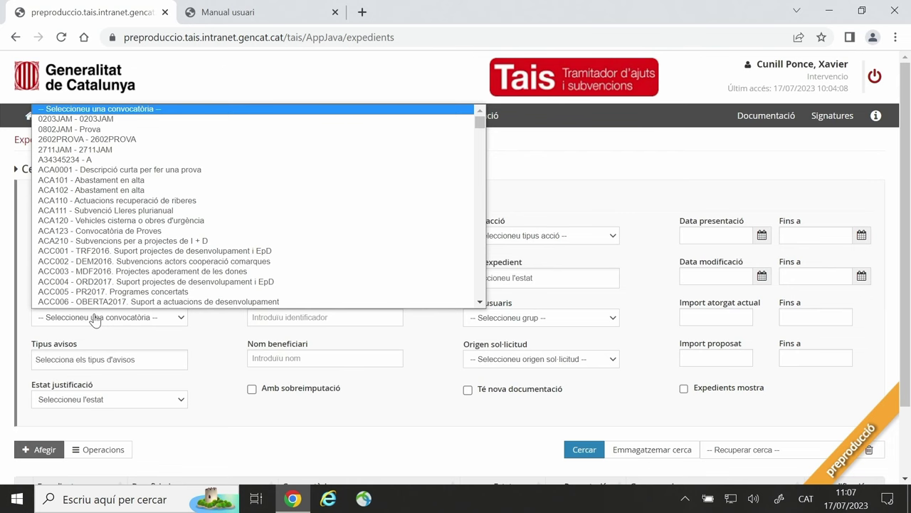
type("formació")
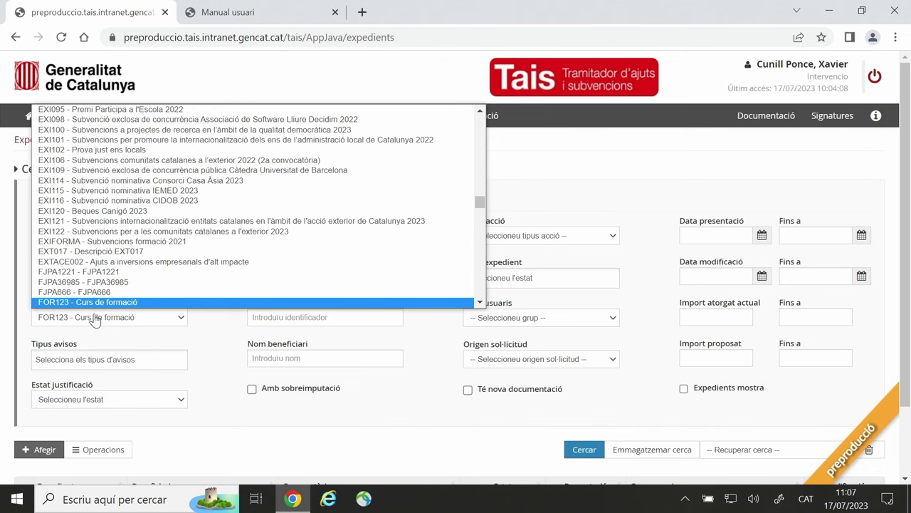
key("Down")
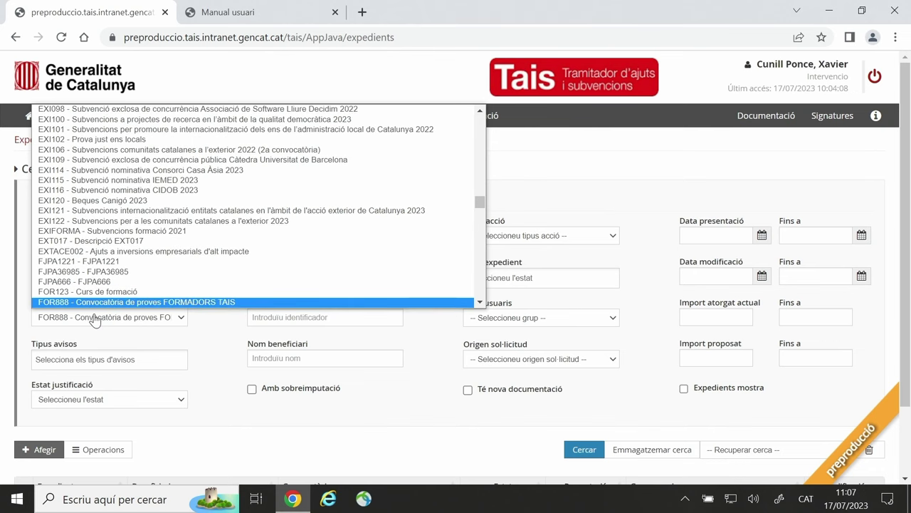
key("Down")
key("Down")
key("Down")
key("Down")
key("Down")
key("Down")
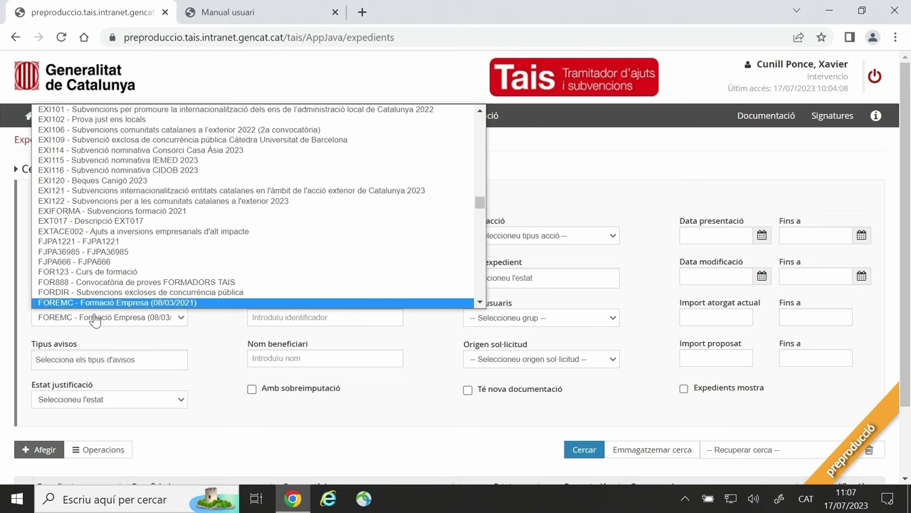
key("Up")
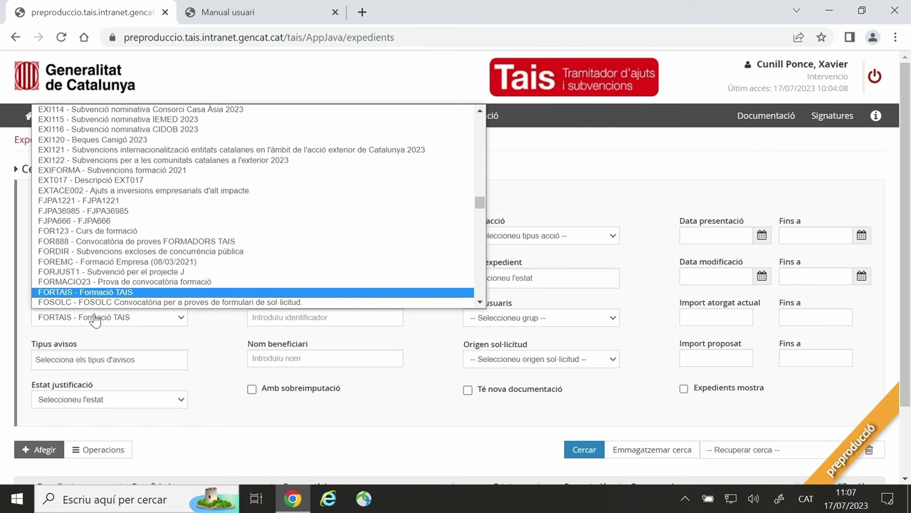
key("Return")
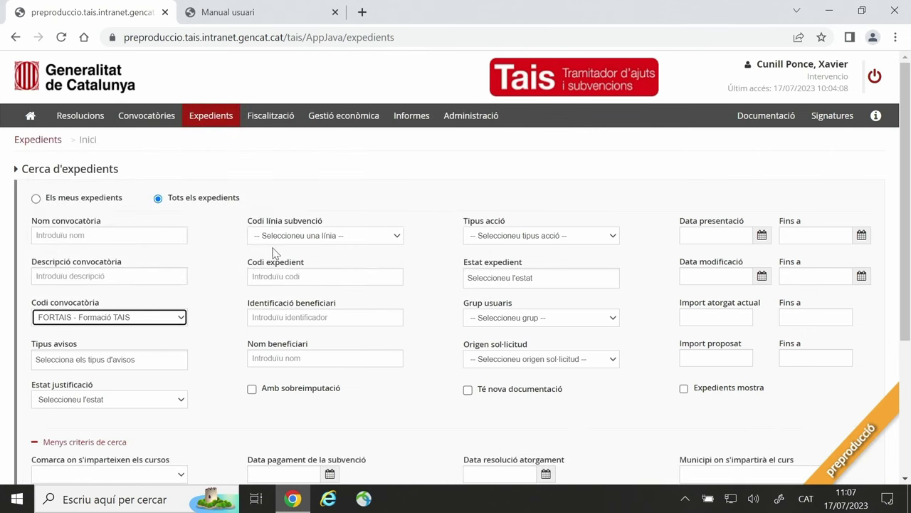
Step: Run the FORTAIS search with Cercar and review the results table
scroll(199, 281, "down", 2)
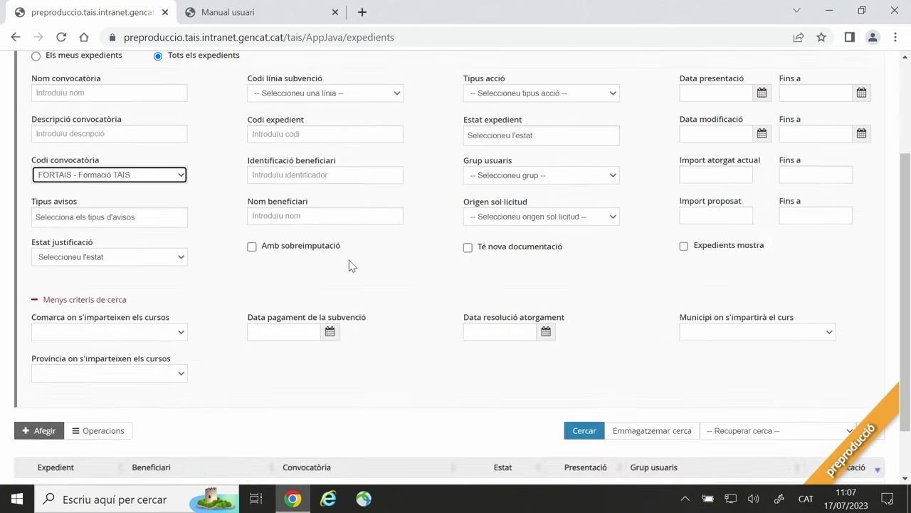
left_click(577, 430)
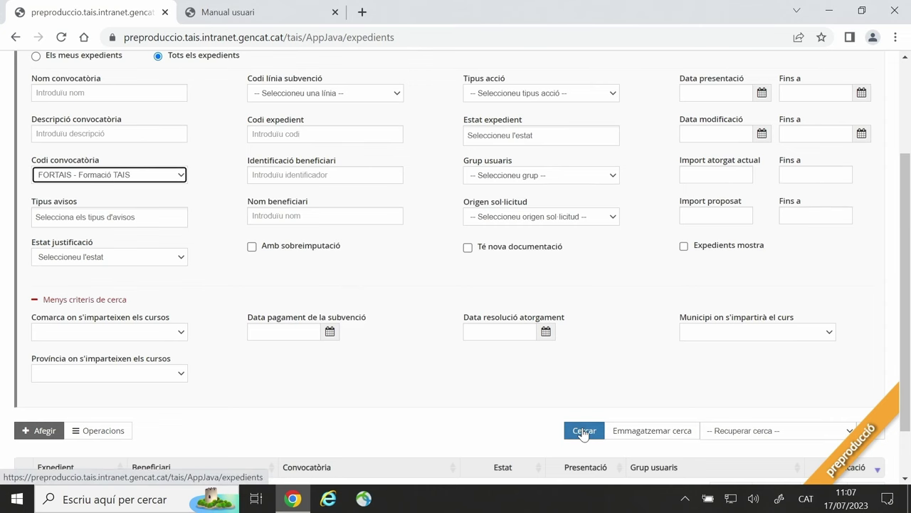
scroll(78, 425, "down", 3)
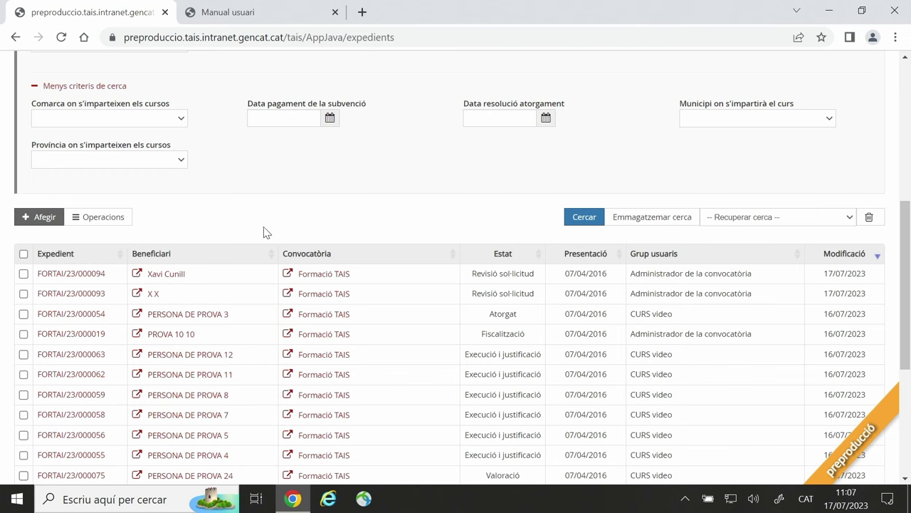
scroll(306, 252, "up", 4)
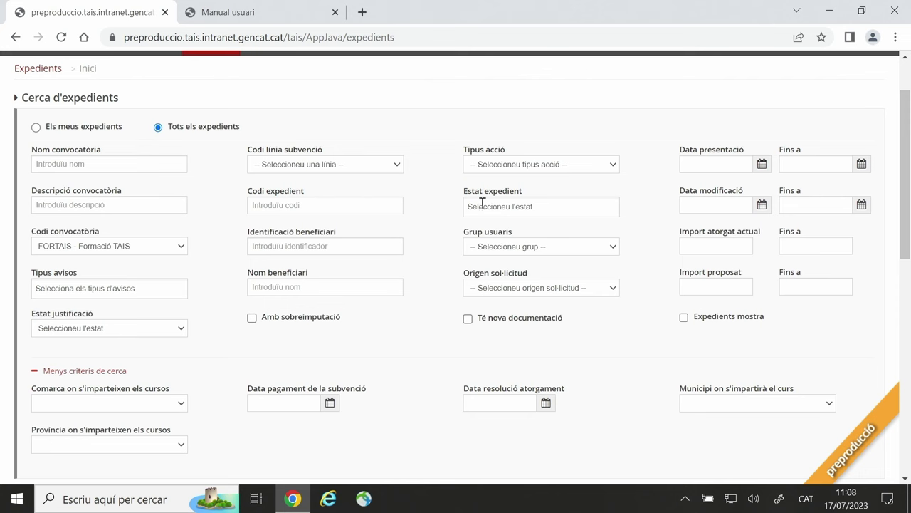
Step: Add Estat expedient Atorgat to the filter and check expedient FORTAI/23/000059 in the results
left_click(482, 204)
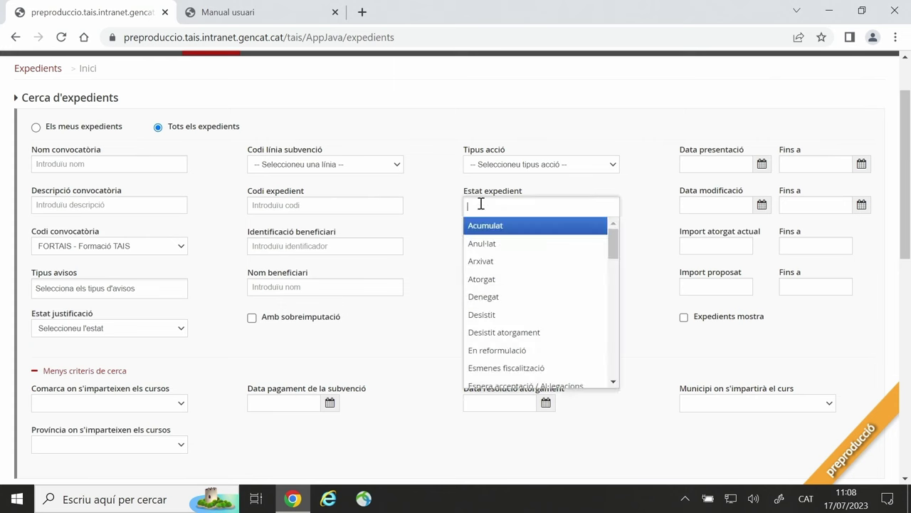
left_click(515, 284)
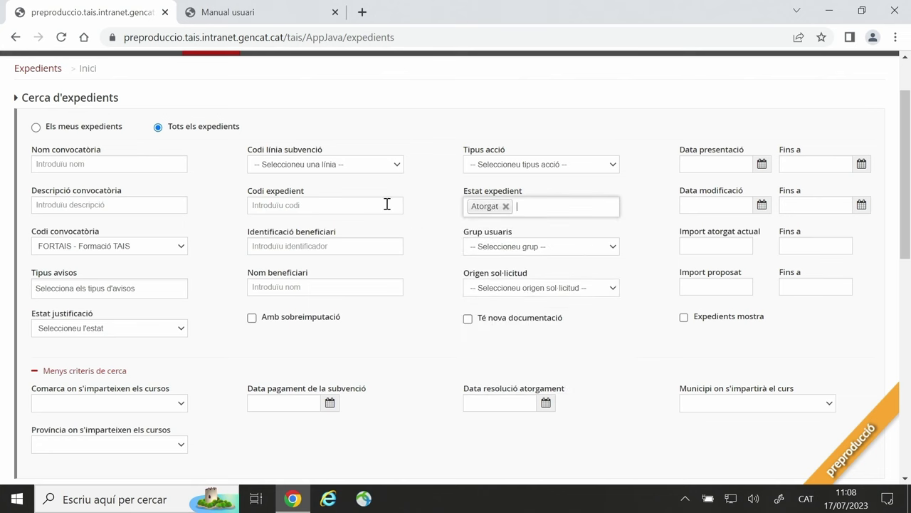
left_click(305, 166)
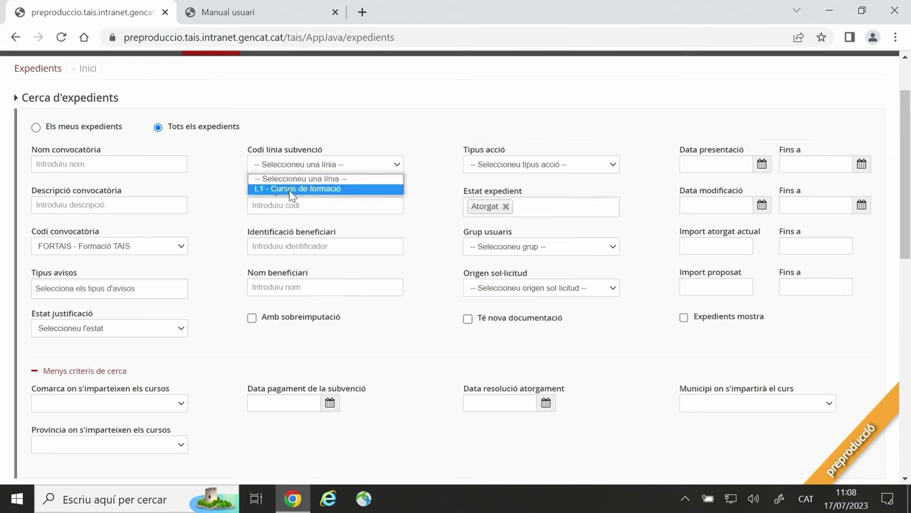
left_click(243, 149)
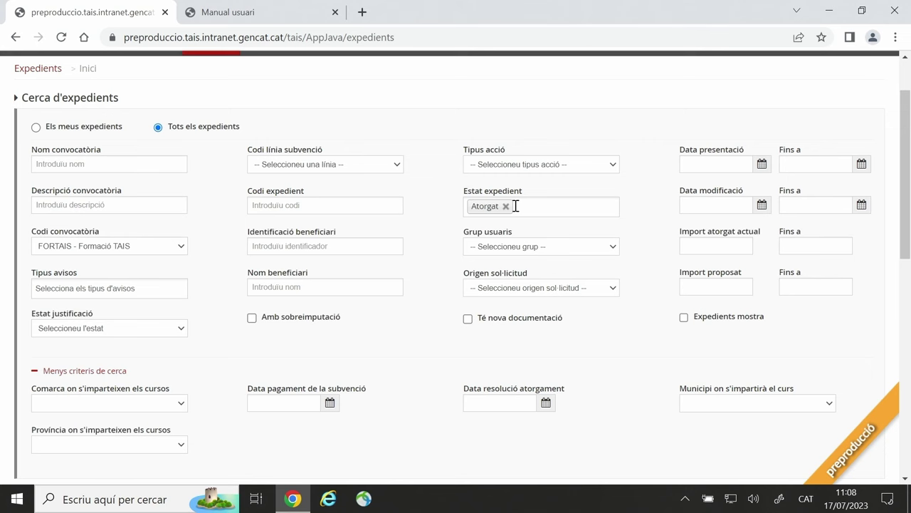
scroll(218, 274, "down", 4)
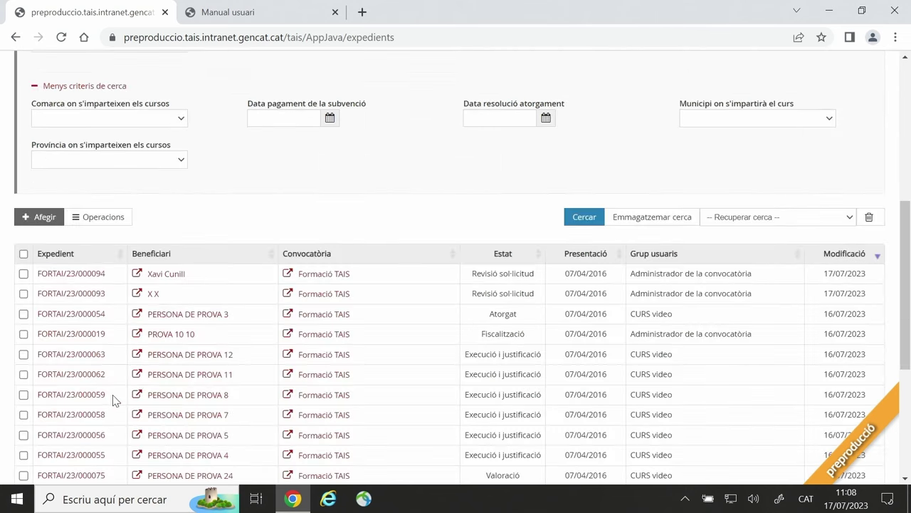
left_click_drag(105, 396, 87, 401)
scroll(406, 255, "up", 5)
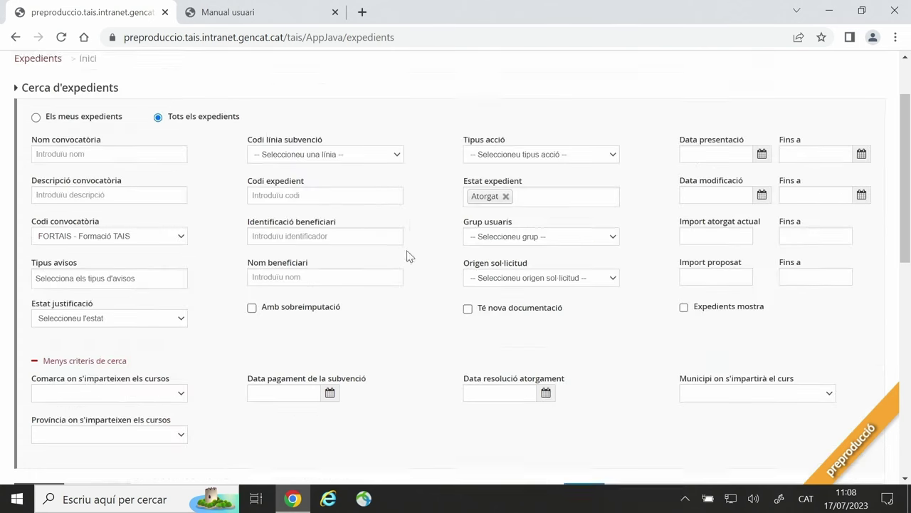
Step: Leave Codi expedient empty and remove the Atorgat state filter
left_click(302, 276)
type("059")
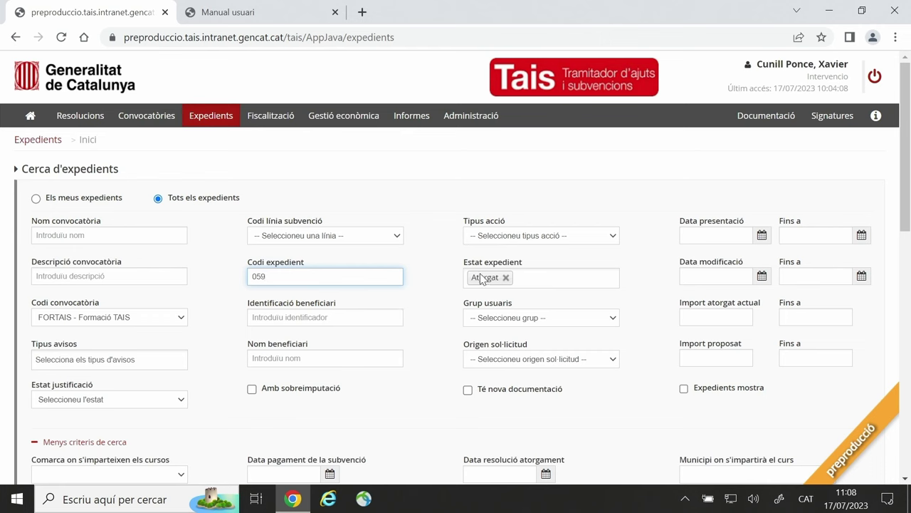
left_click_drag(273, 275, 203, 280)
key("BackSpace")
left_click(507, 276)
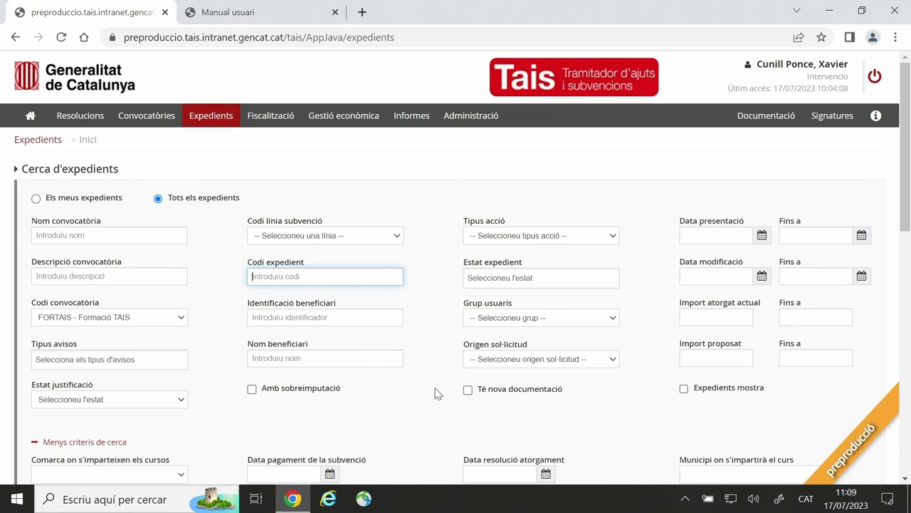
left_click_drag(790, 392, 680, 386)
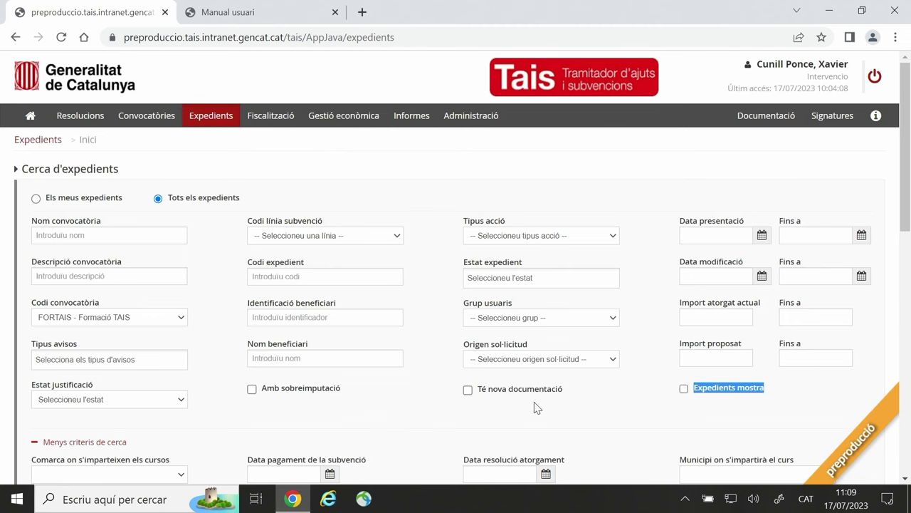
left_click_drag(530, 402, 466, 395)
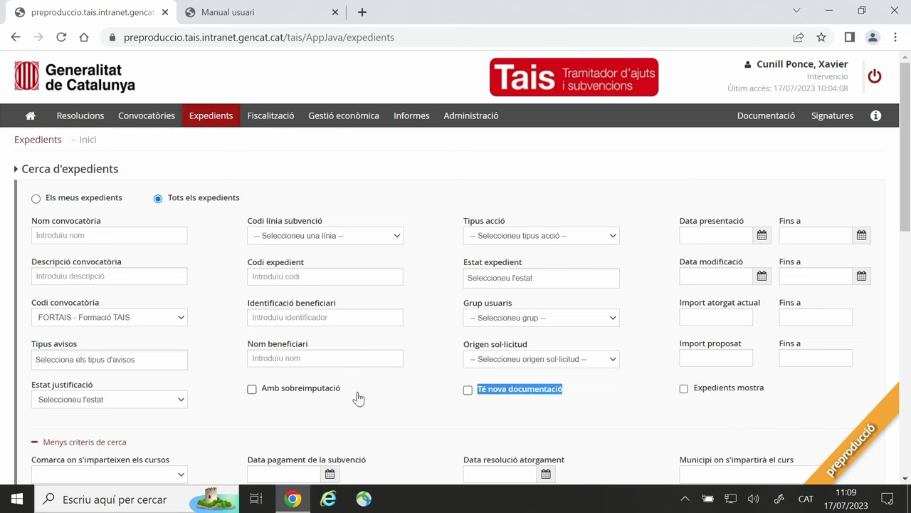
left_click_drag(354, 396, 248, 389)
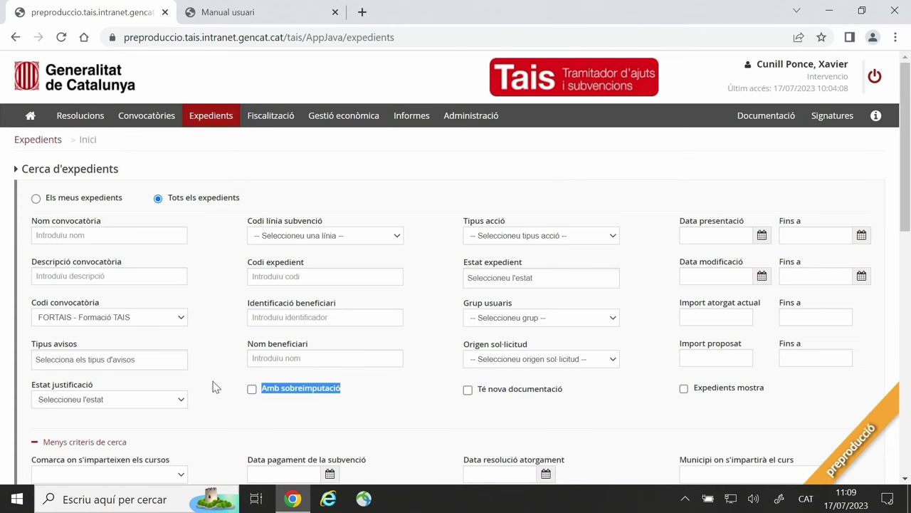
scroll(214, 392, "down", 2)
left_click(213, 269)
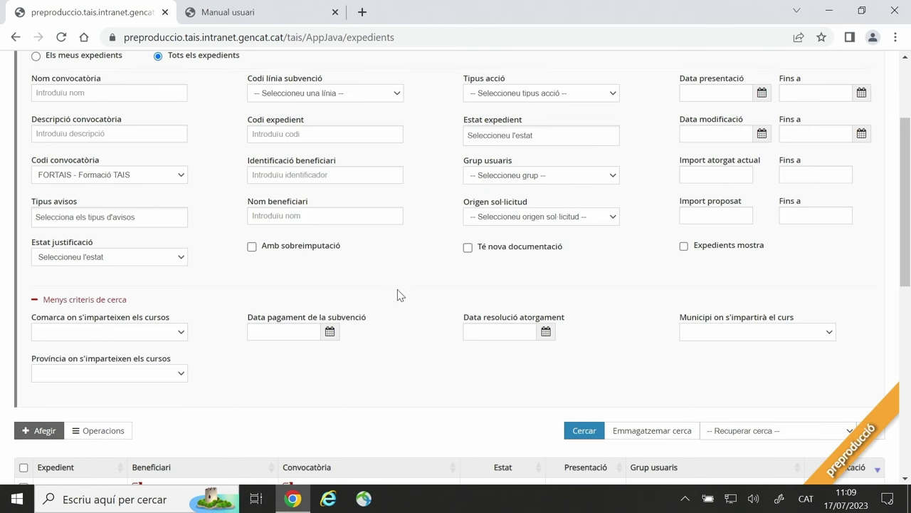
Step: Browse the comarca list without choosing one, then scroll down to the results table
scroll(394, 298, "up", 2)
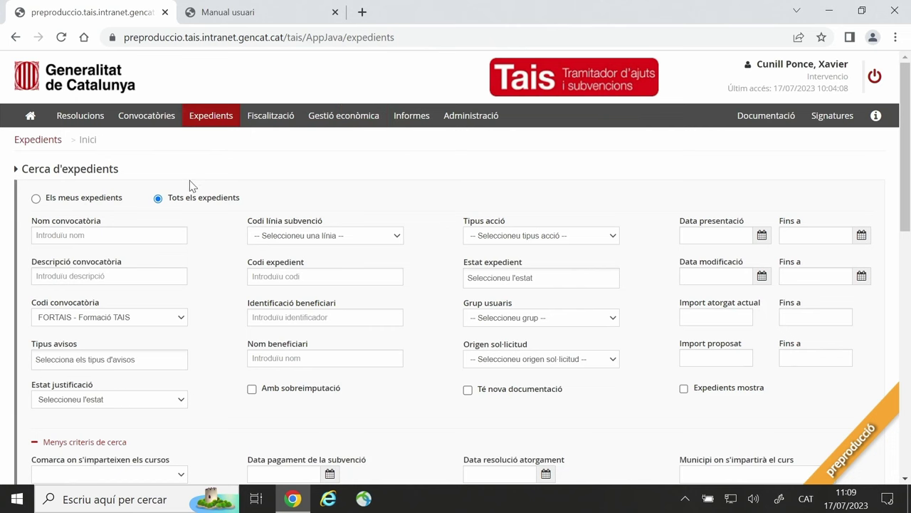
scroll(365, 225, "down", 2)
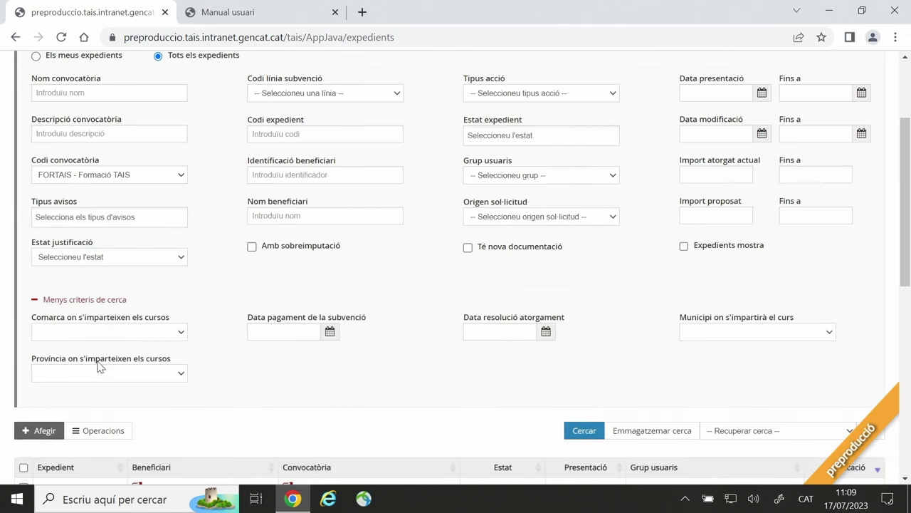
left_click(58, 336)
left_click_drag(181, 160, 180, 210)
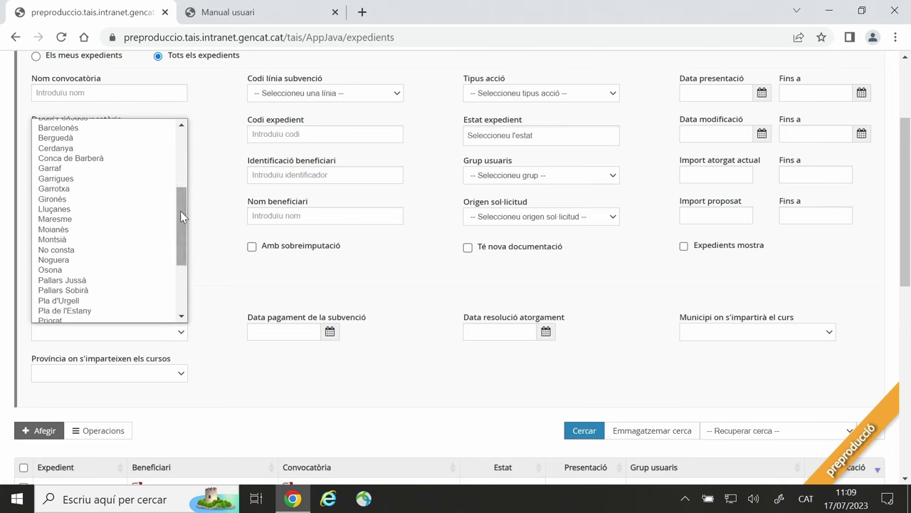
left_click(222, 279)
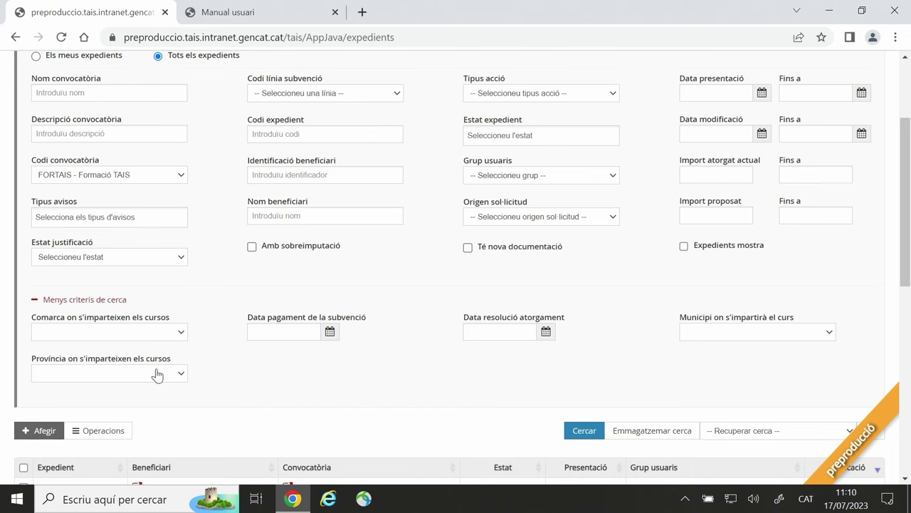
scroll(65, 377, "down", 2)
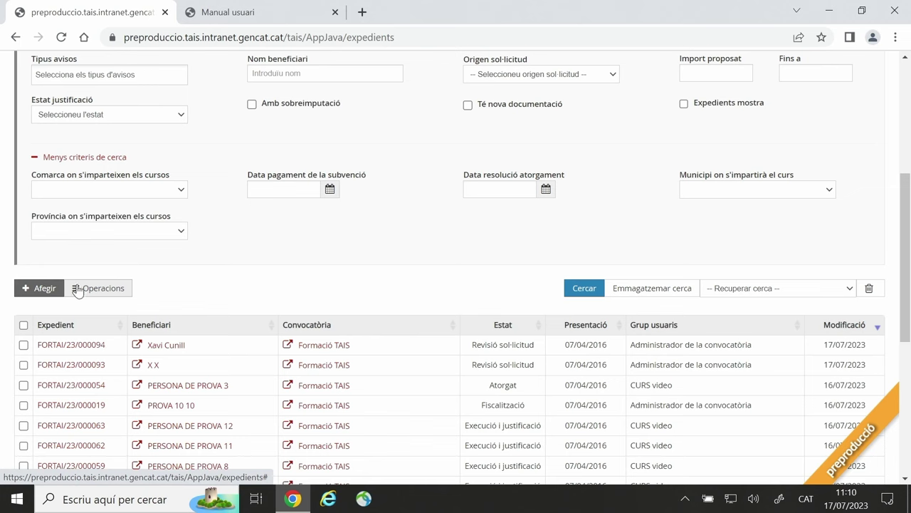
Step: Tick expedients FORTAI/23/000094, 000093 and 000054, glancing at the Operacions list without choosing
left_click(84, 291)
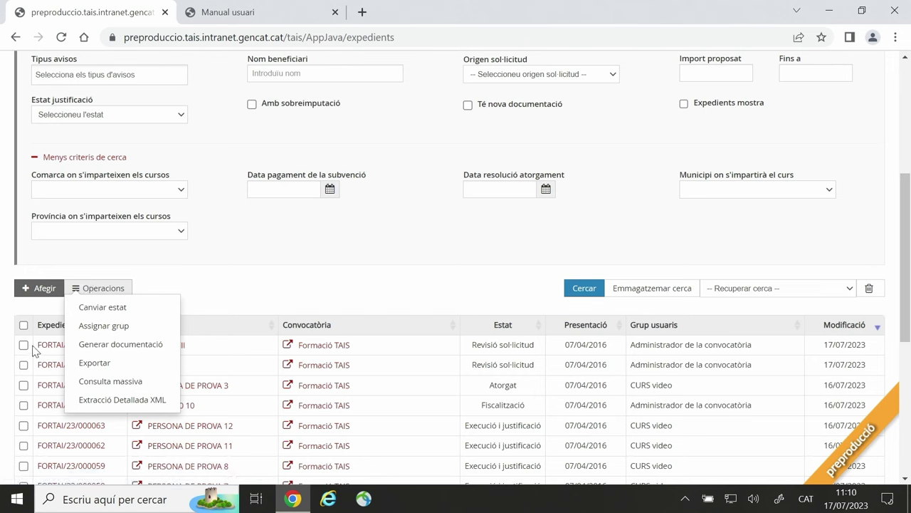
left_click(24, 345)
left_click(23, 364)
left_click(23, 385)
left_click(117, 287)
left_click(12, 347)
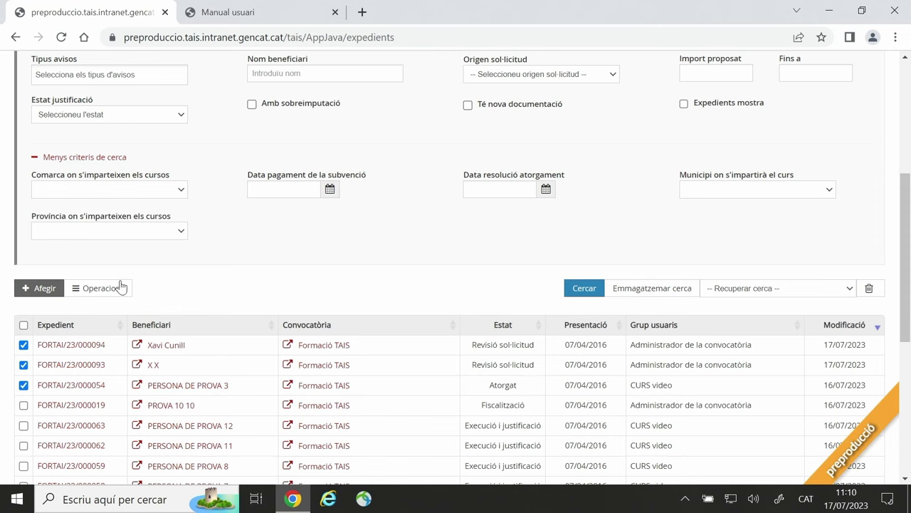
Step: Untick FORTAI/23/000054 and FORTAI/23/000093 again
left_click(24, 385)
scroll(539, 295, "up", 1)
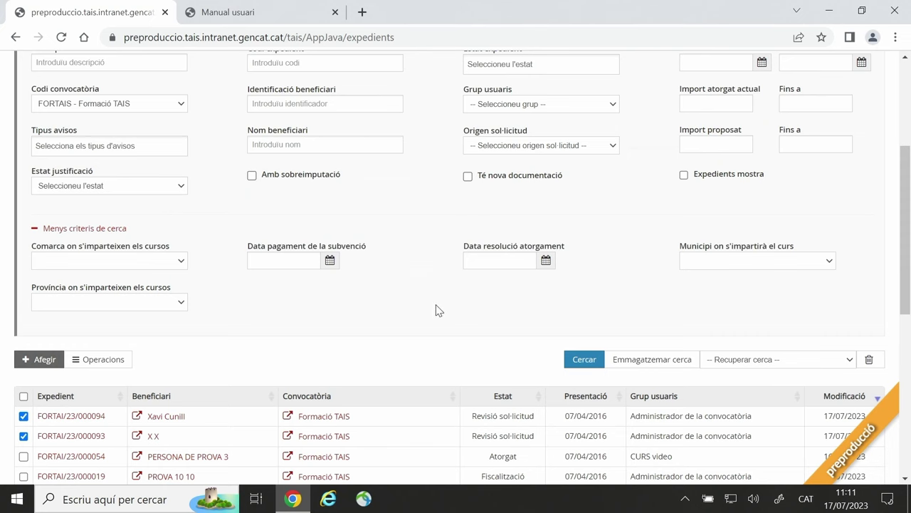
scroll(435, 317, "down", 2)
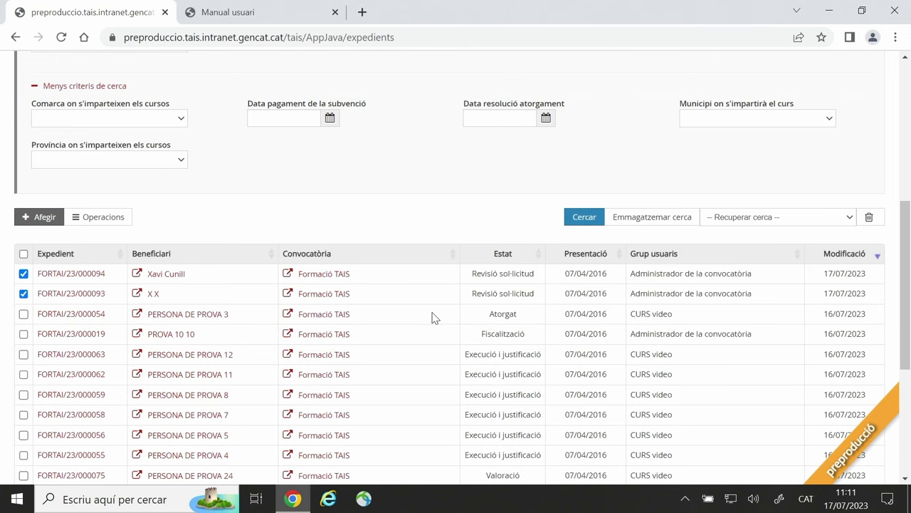
left_click(23, 294)
Step: Untick FORTAI/23/000094 and set Estat expedient to Execució i justificació
left_click(24, 273)
scroll(525, 184, "up", 3)
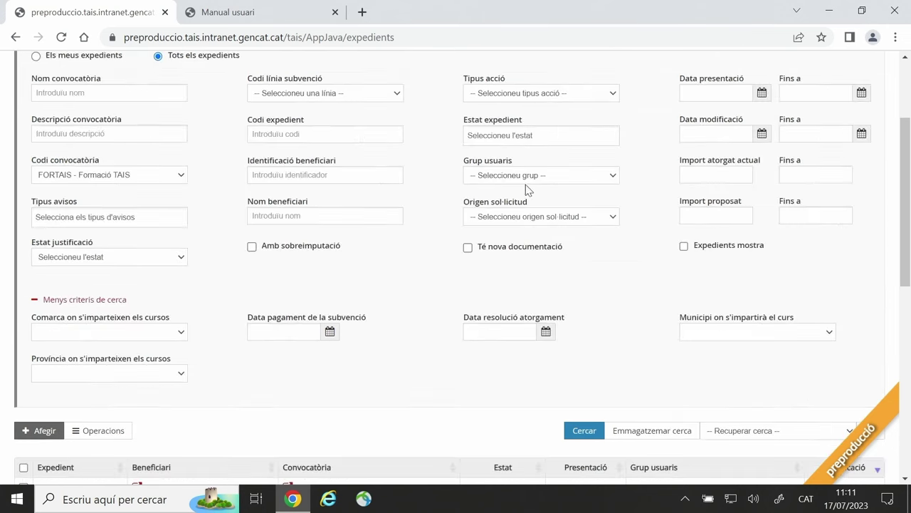
left_click(499, 135)
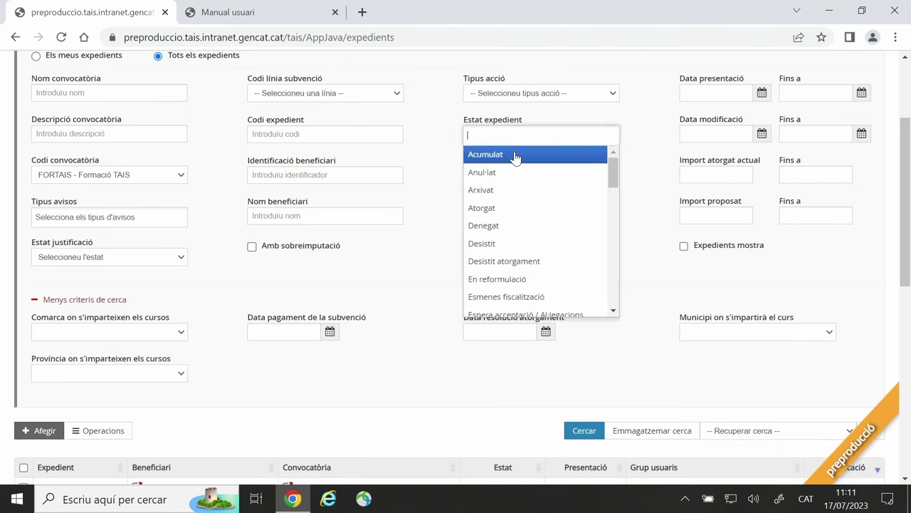
type("ex")
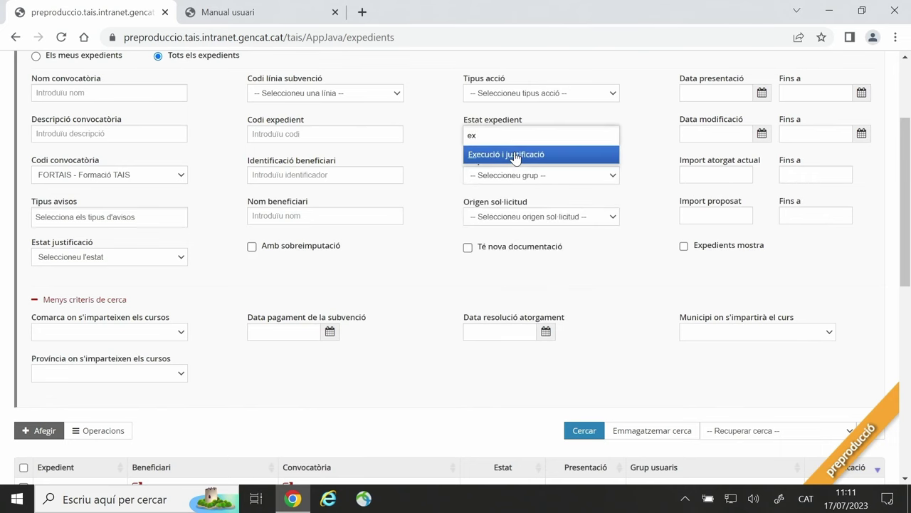
left_click(515, 154)
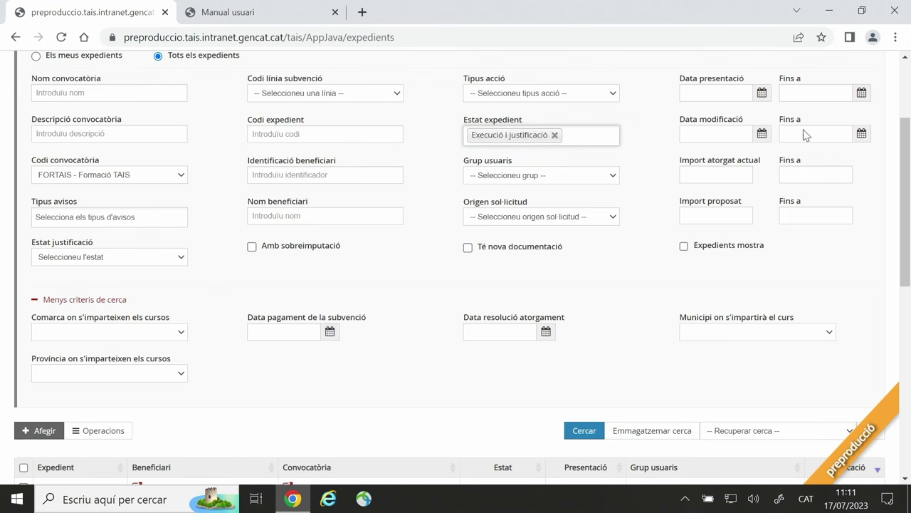
Step: Run the search and select all 19 resulting expedients
scroll(905, 171, "down", 1)
left_click(585, 343)
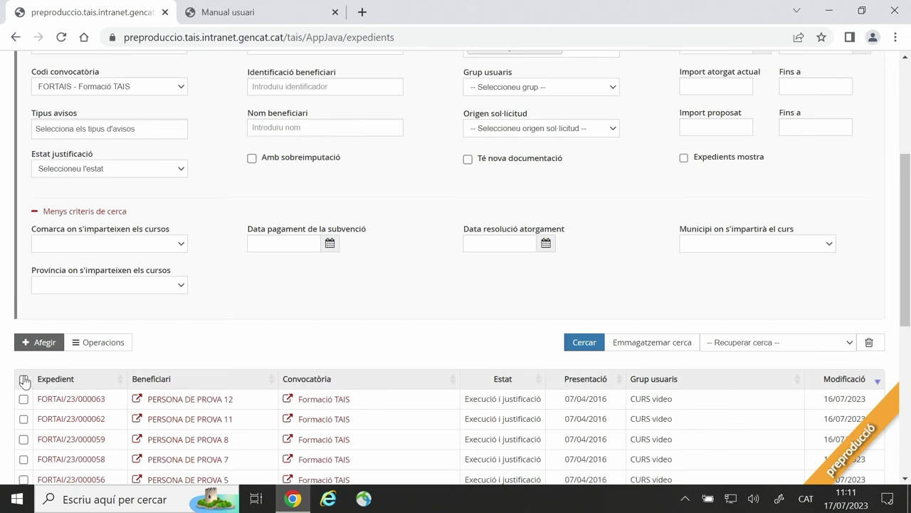
left_click(24, 381)
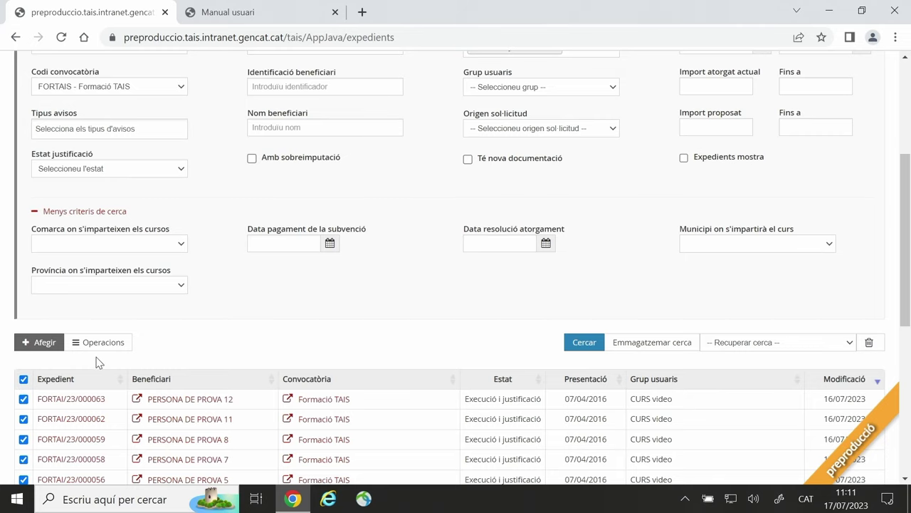
scroll(97, 360, "down", 2)
scroll(98, 366, "down", 3)
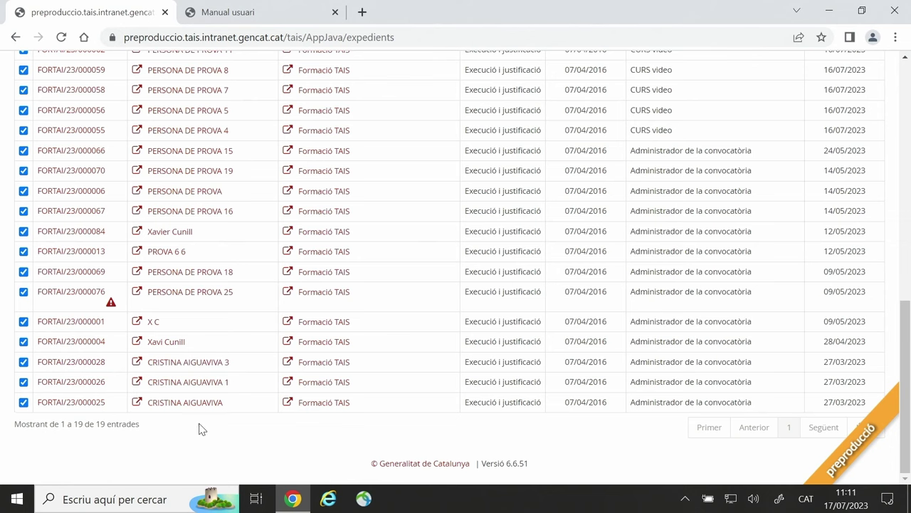
scroll(455, 427, "up", 6)
scroll(558, 275, "up", 2)
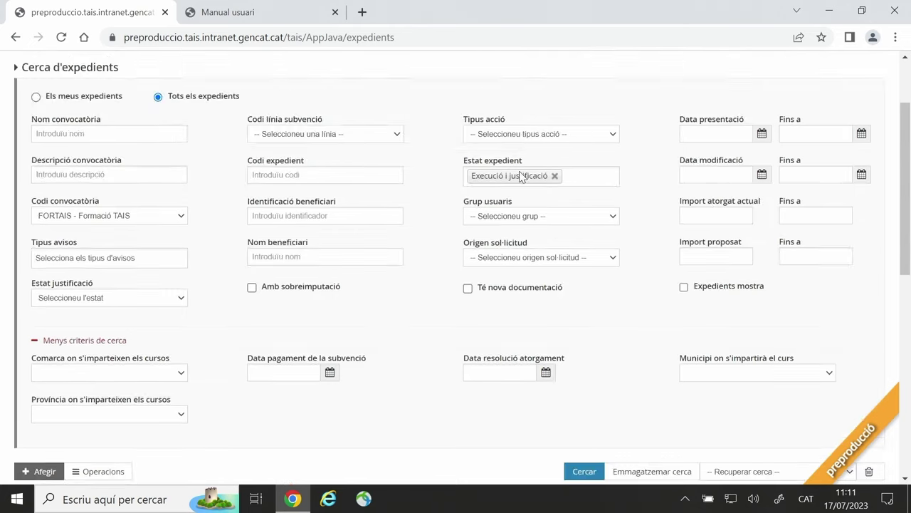
Step: Drop the Execució i justificació filter, rerun to list all 91 expedients, and show Operacions
left_click(555, 176)
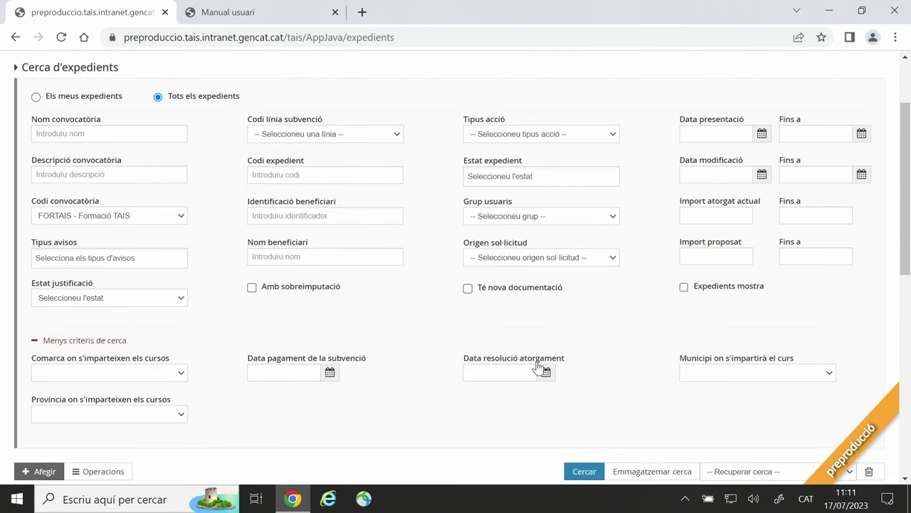
left_click(577, 470)
scroll(230, 328, "down", 8)
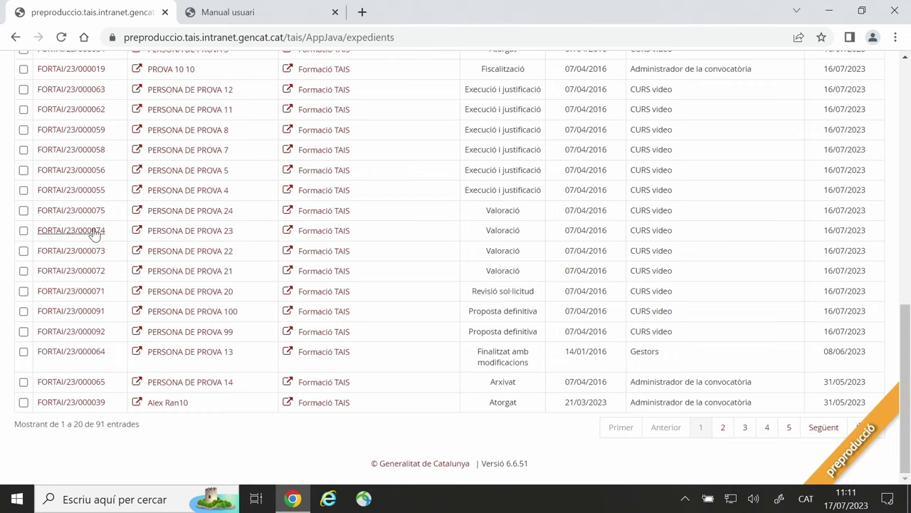
scroll(93, 231, "up", 3)
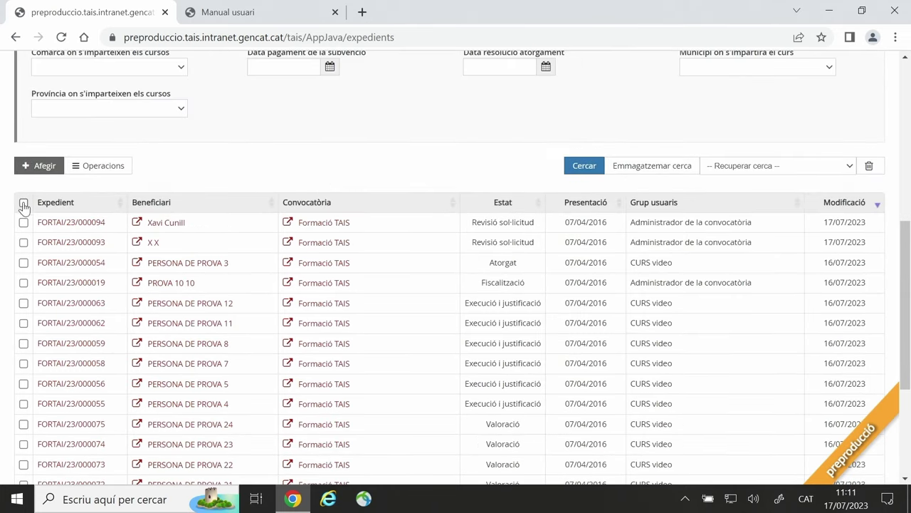
left_click(24, 203)
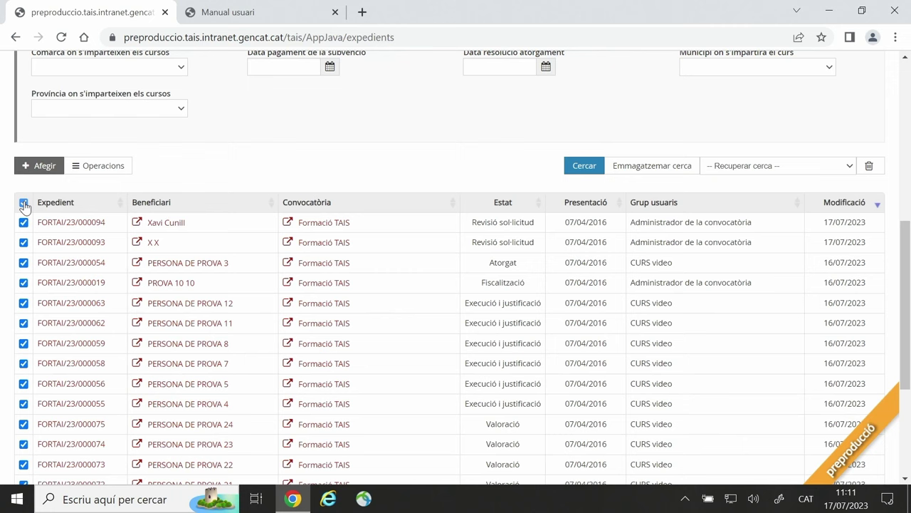
left_click(24, 203)
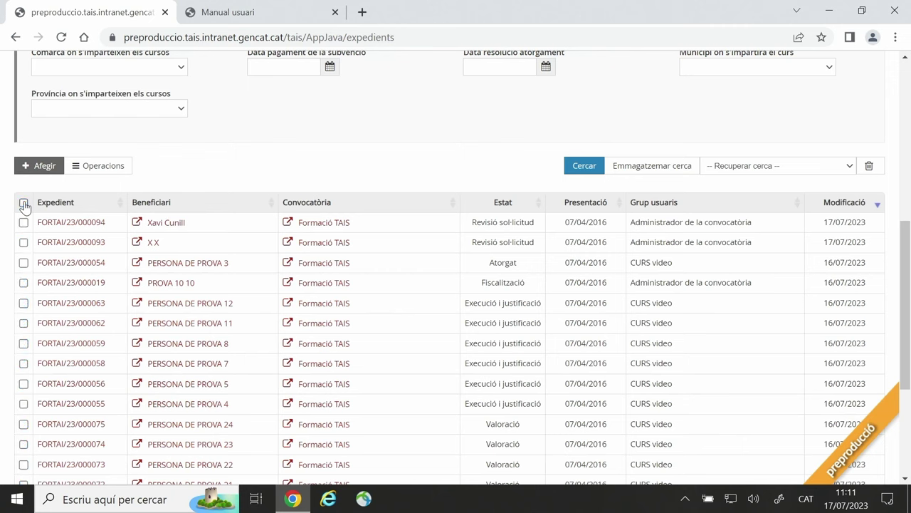
left_click(107, 166)
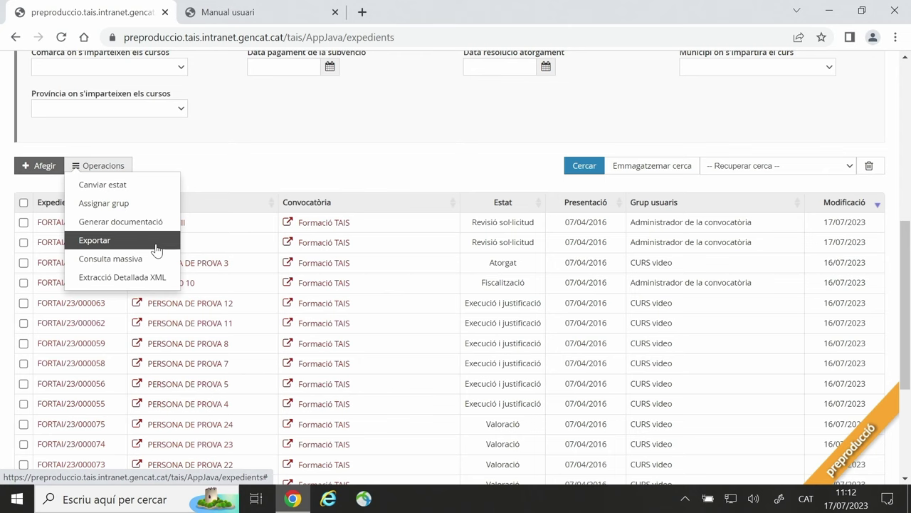
Step: Start the Exportar operation, then cancel at the export confirmation
left_click(115, 245)
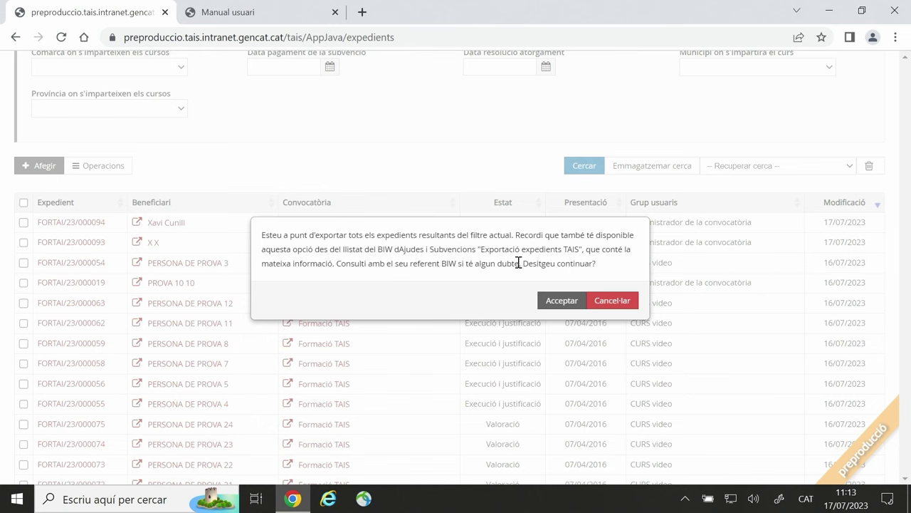
left_click(617, 301)
scroll(413, 270, "up", 5)
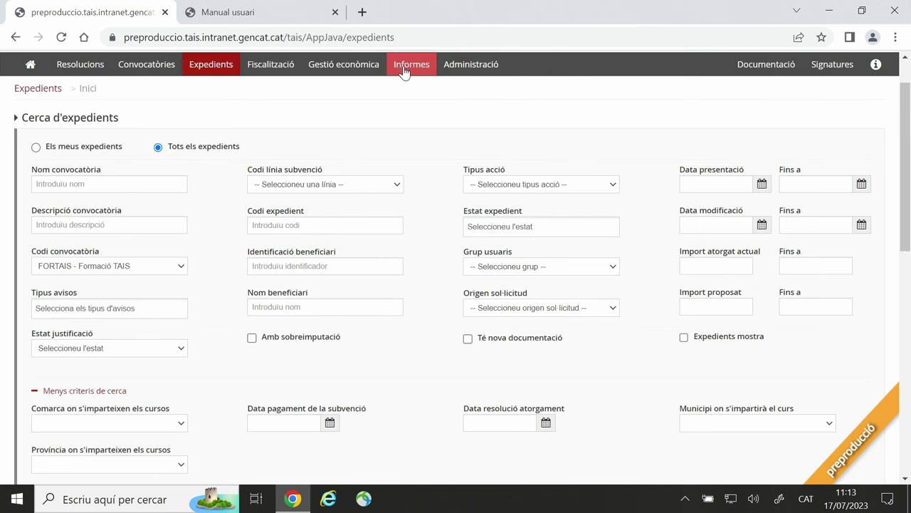
scroll(178, 296, "down", 4)
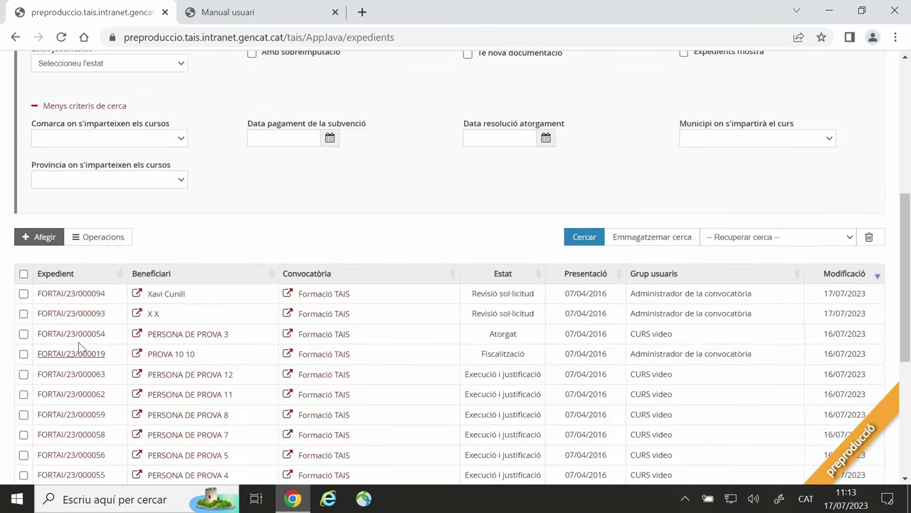
left_click(101, 240)
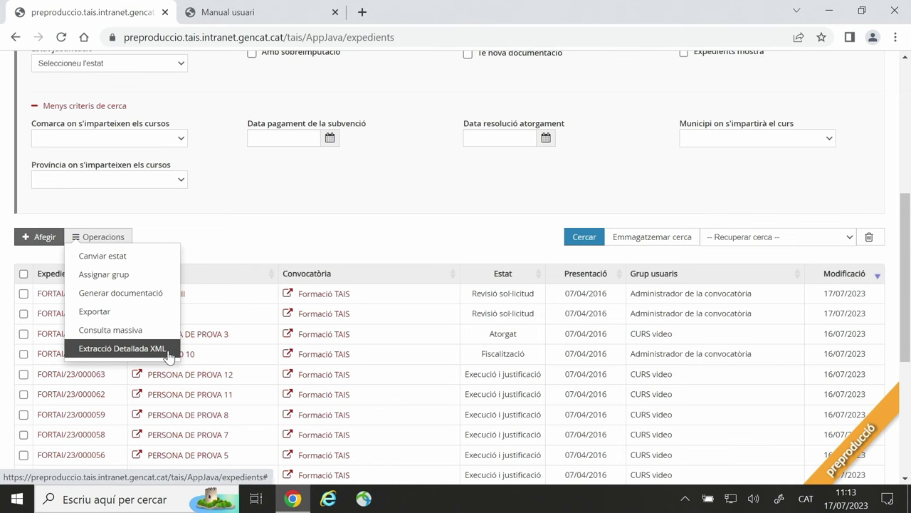
left_click(234, 242)
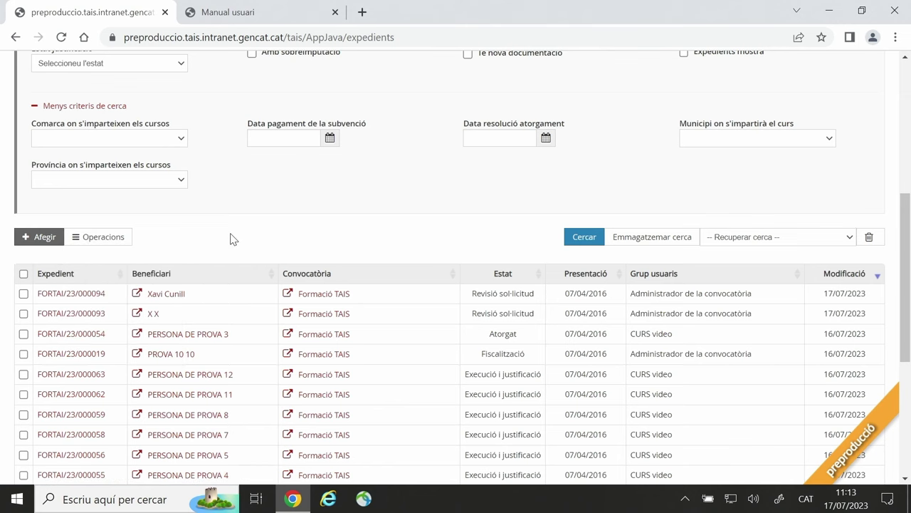
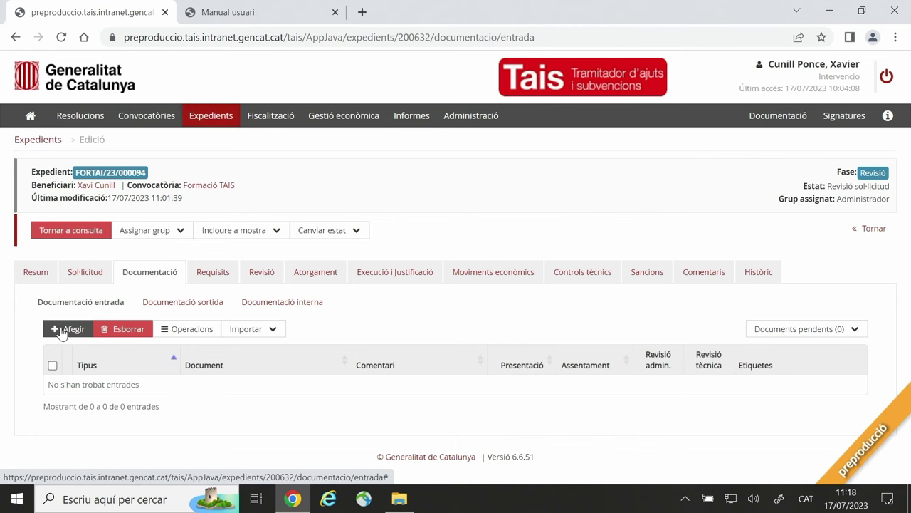
Step: Add Formulari_1.pdf as a Sol·licitud / Formulari Solicitud document, administrative review No revisat, and save
left_click(62, 330)
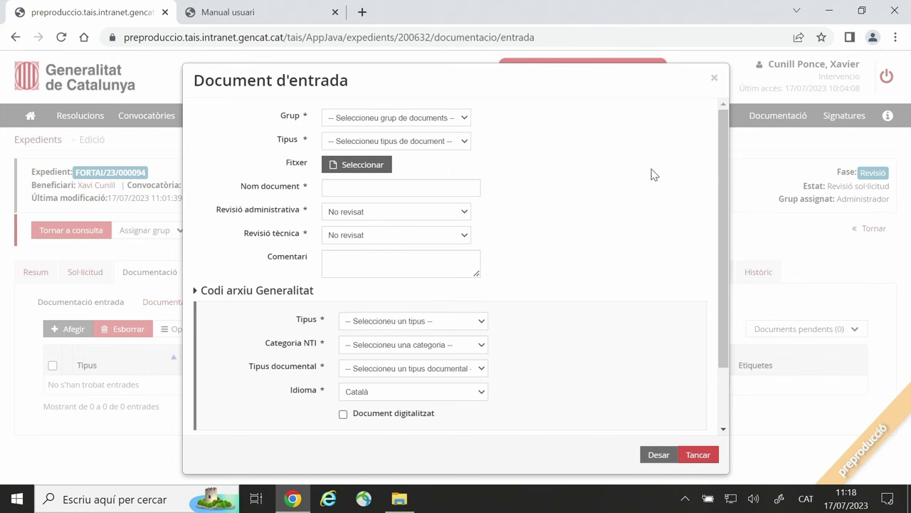
left_click(416, 120)
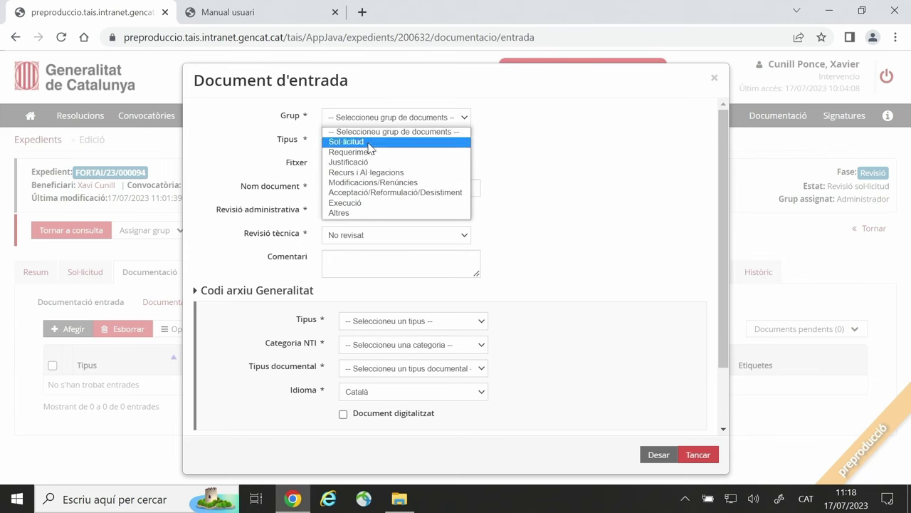
left_click(368, 142)
left_click(364, 142)
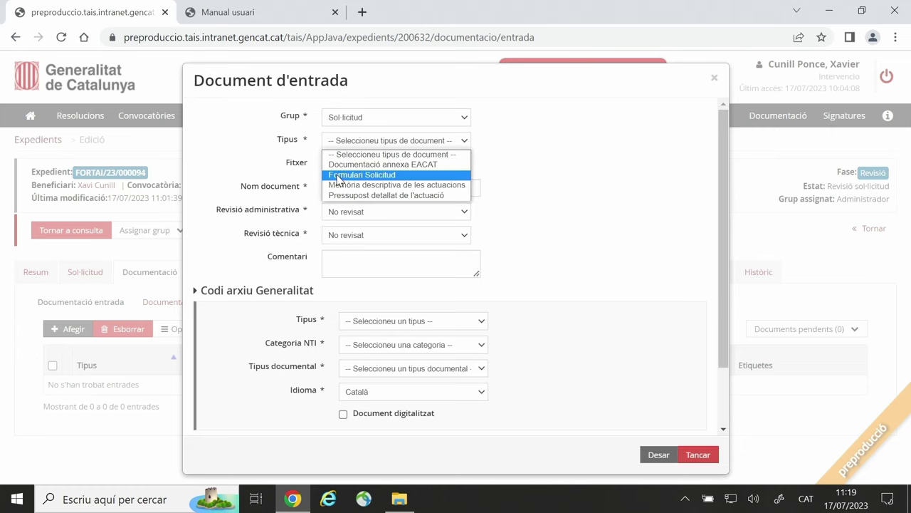
left_click(339, 178)
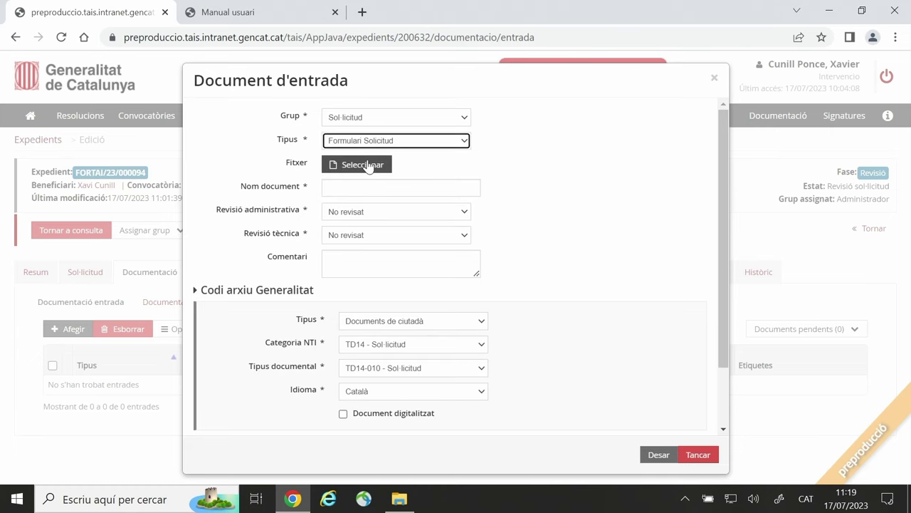
left_click(367, 165)
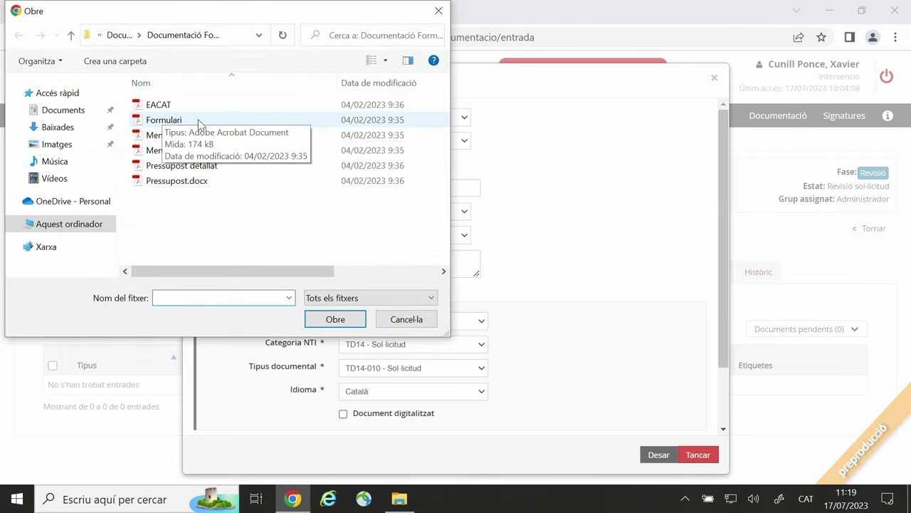
double_click(198, 121)
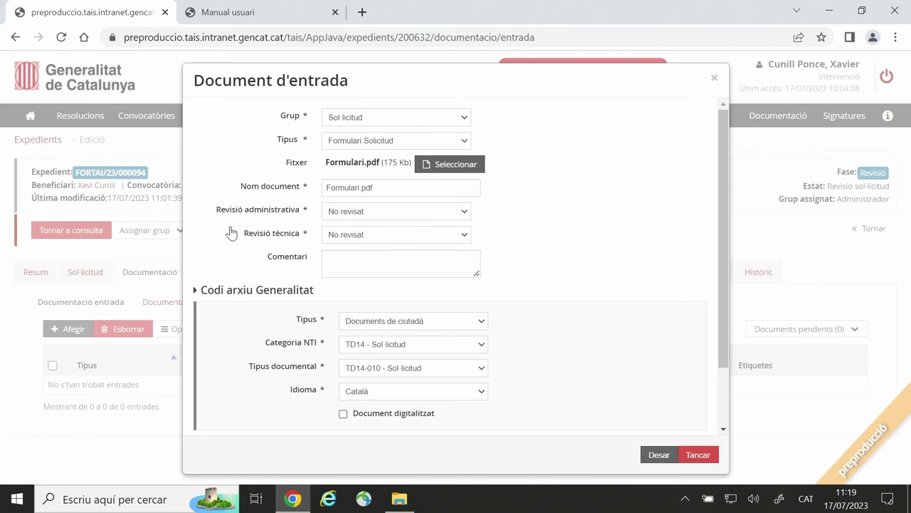
left_click(374, 214)
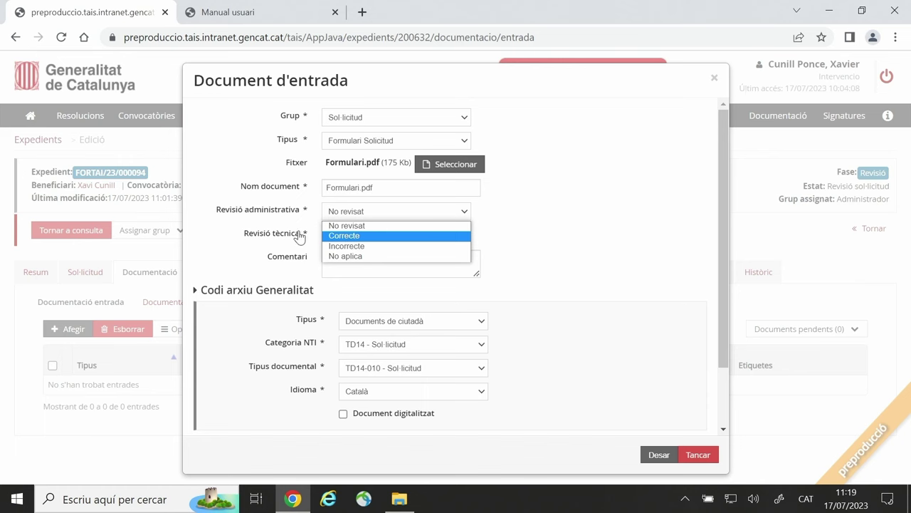
left_click(230, 239)
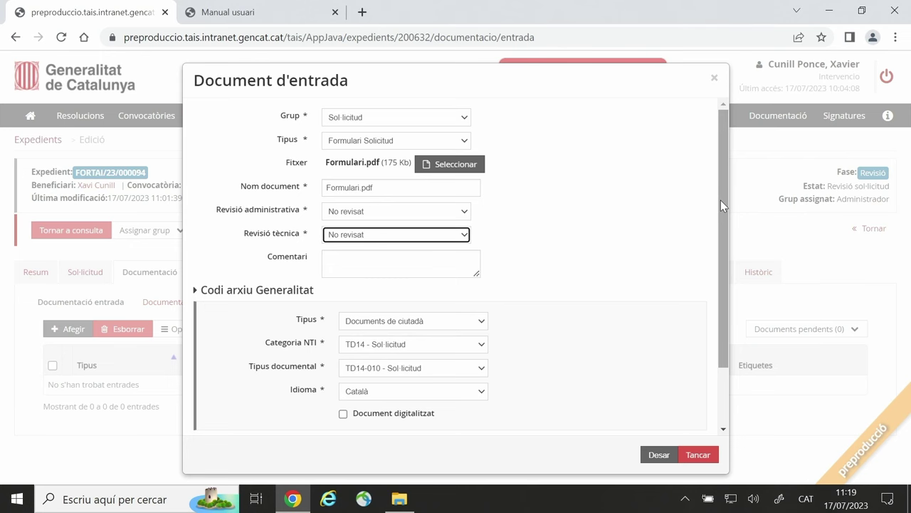
left_click_drag(721, 205, 721, 221)
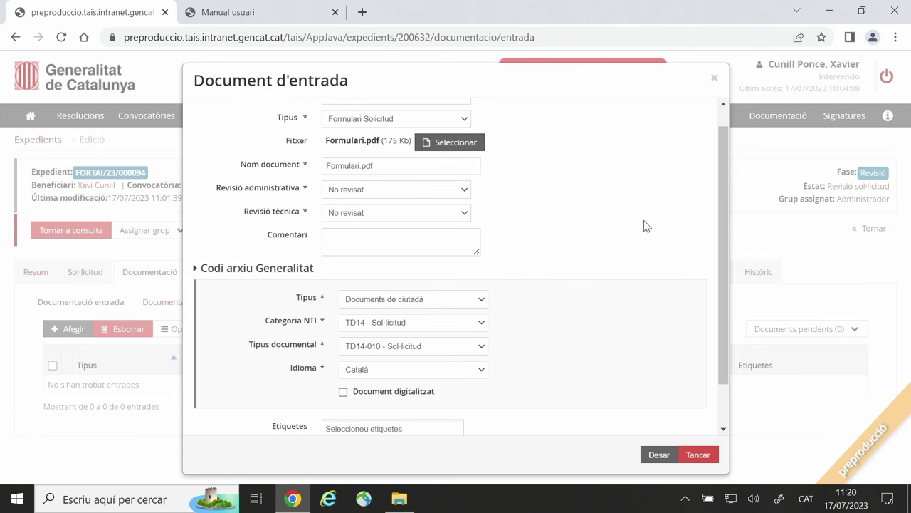
scroll(725, 197, "up", 1)
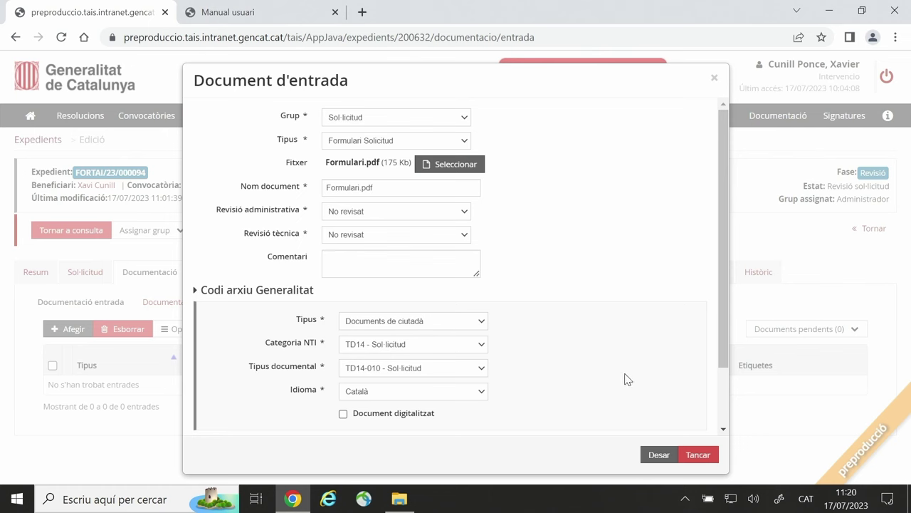
left_click(658, 454)
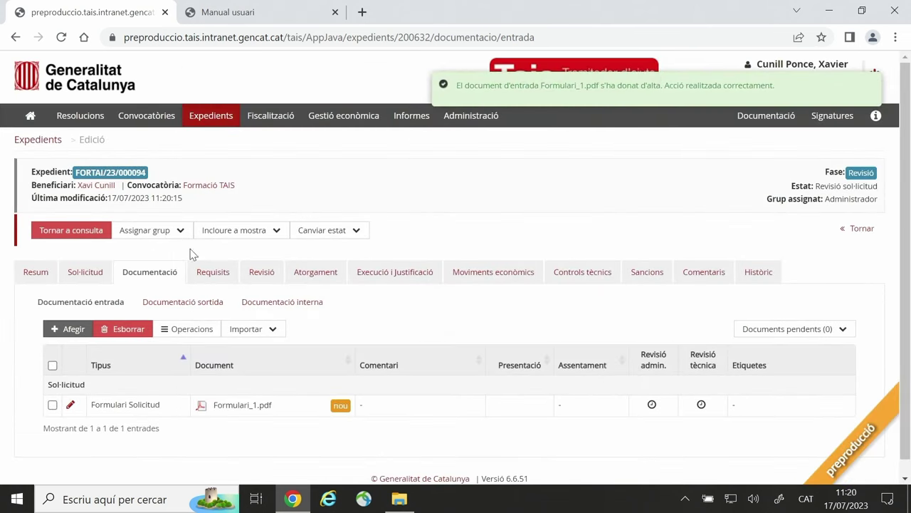
Step: Add Pressupost.docx as a Sol·licitud document of type Pressupost detallat de l'actuació and save it
left_click(67, 328)
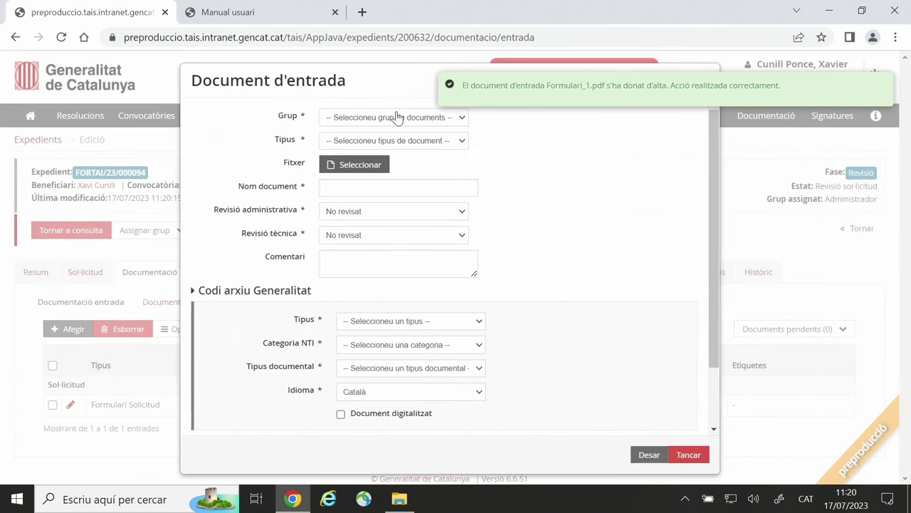
left_click(397, 117)
left_click(370, 141)
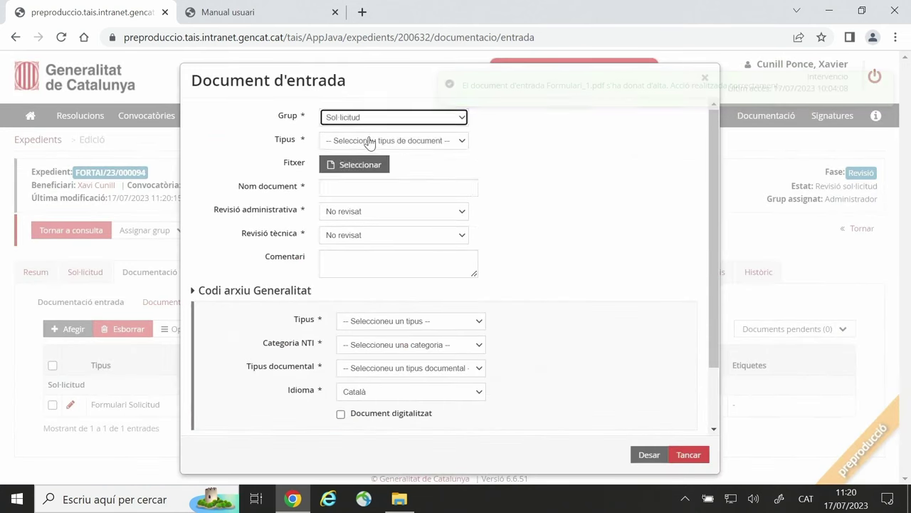
left_click(369, 141)
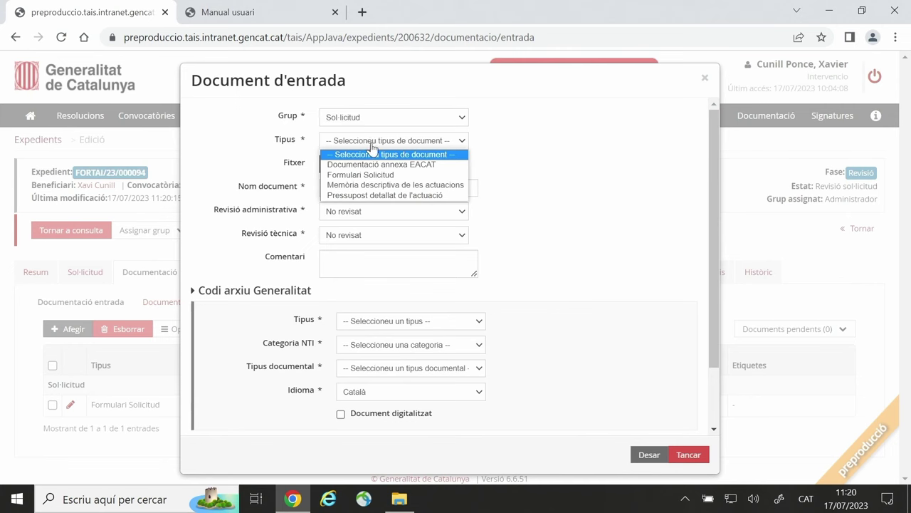
left_click(375, 195)
left_click(365, 165)
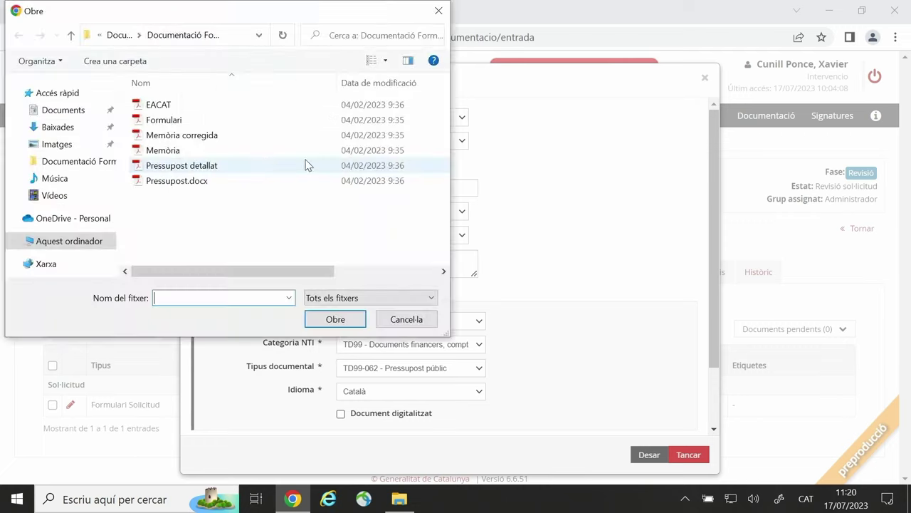
double_click(198, 183)
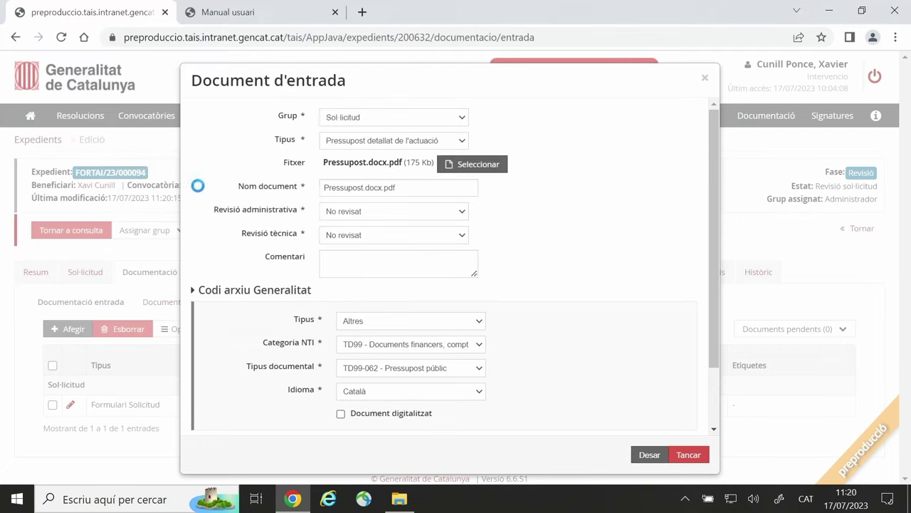
left_click(648, 457)
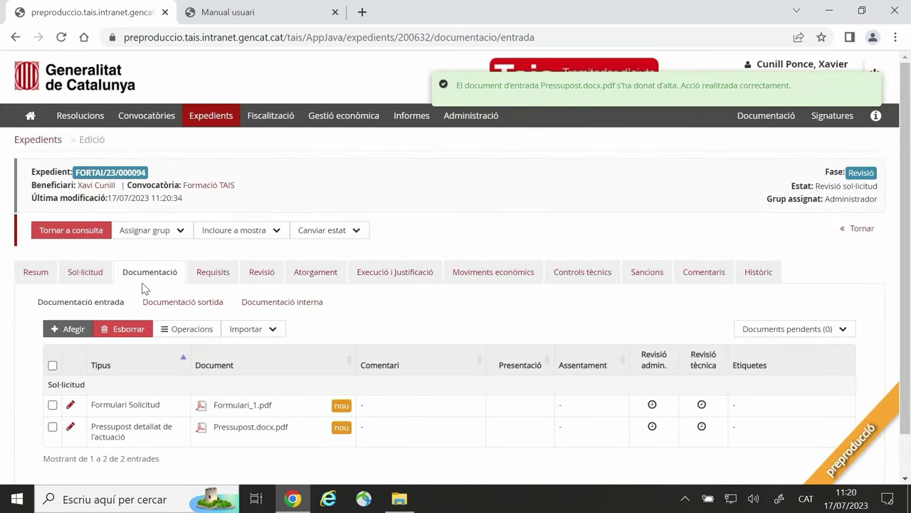
scroll(142, 331, "down", 1)
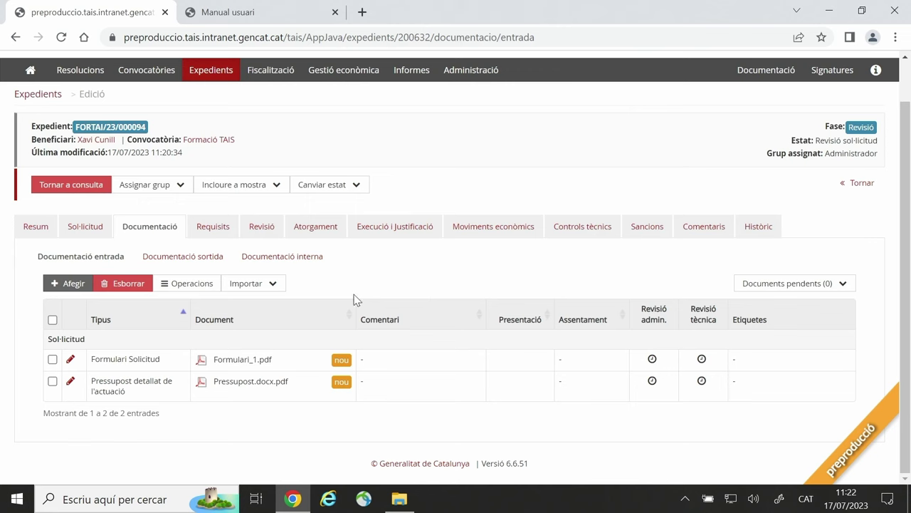
Step: Register both documents under the same looked-up registry entry, then download Formulari_1.pdf
left_click(52, 359)
left_click(52, 382)
left_click(184, 283)
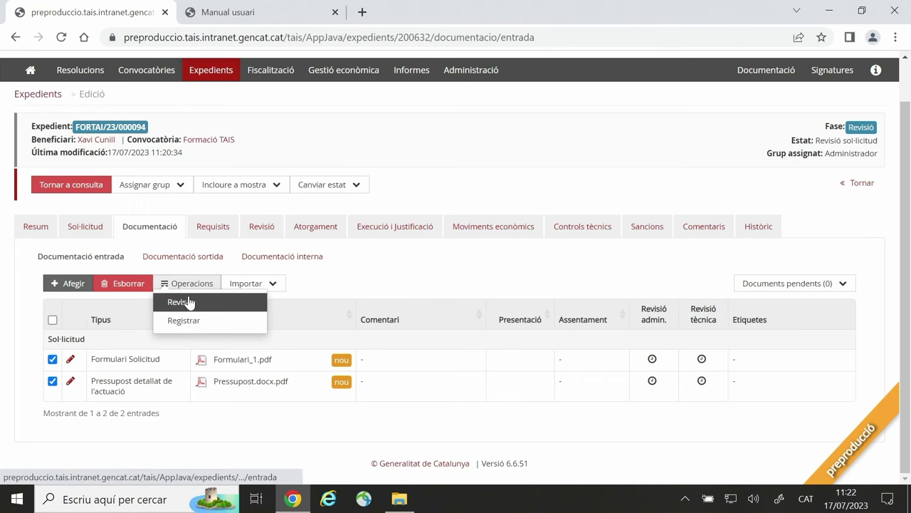
left_click(183, 320)
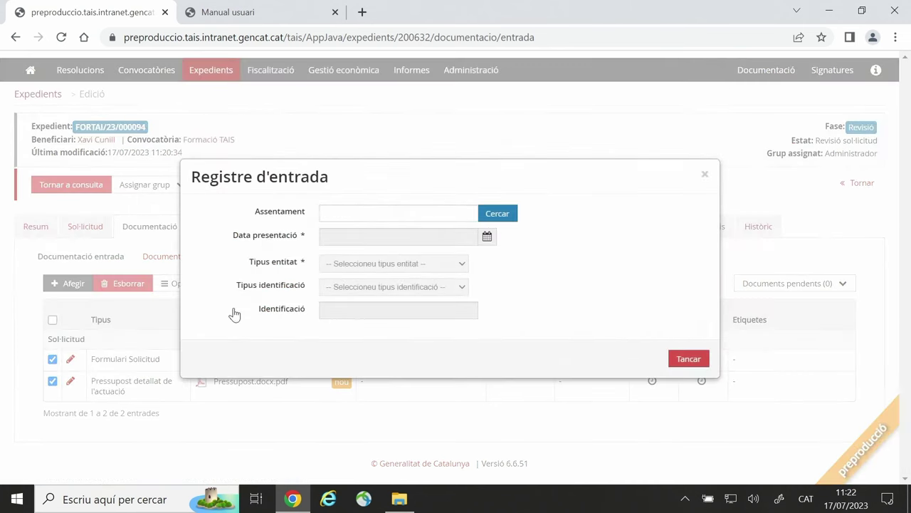
left_click(391, 210)
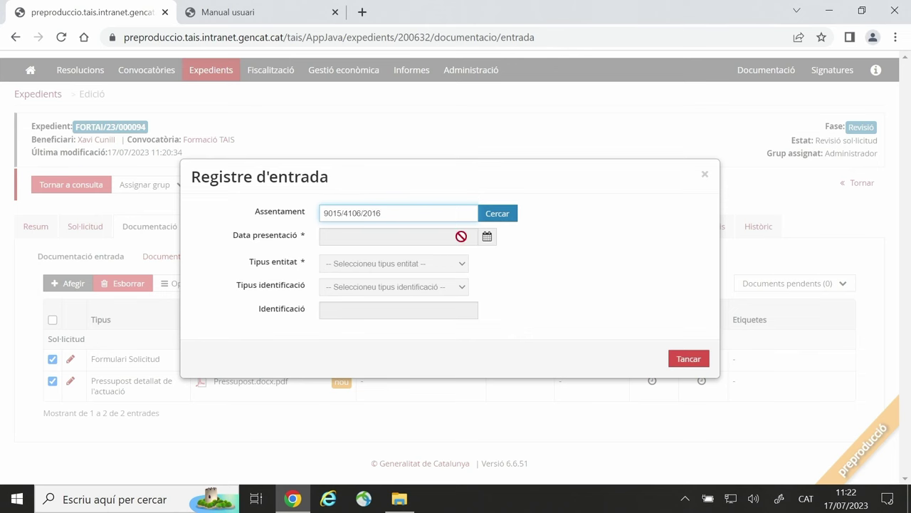
left_click(510, 215)
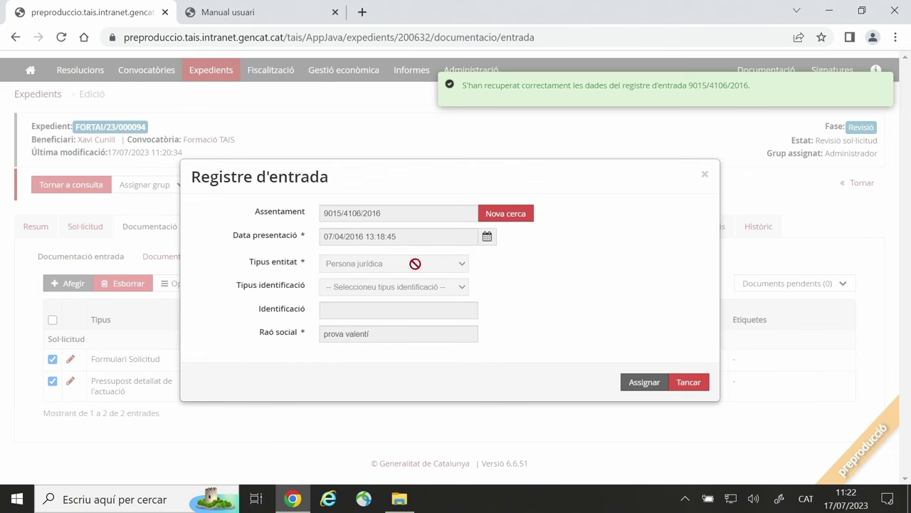
left_click(643, 385)
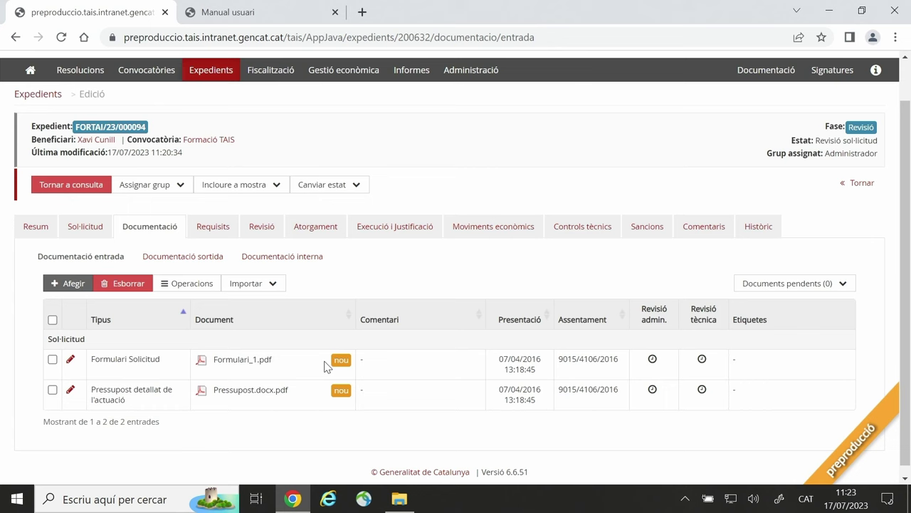
left_click(203, 363)
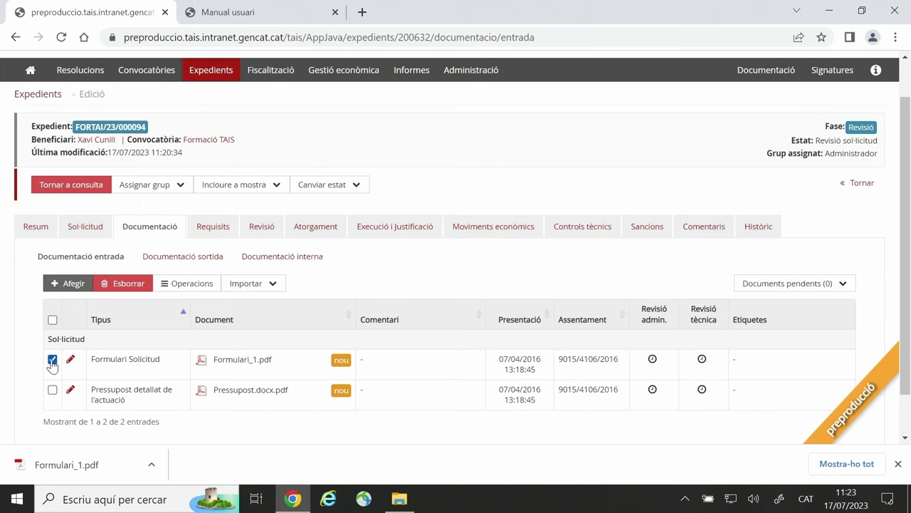
left_click(206, 285)
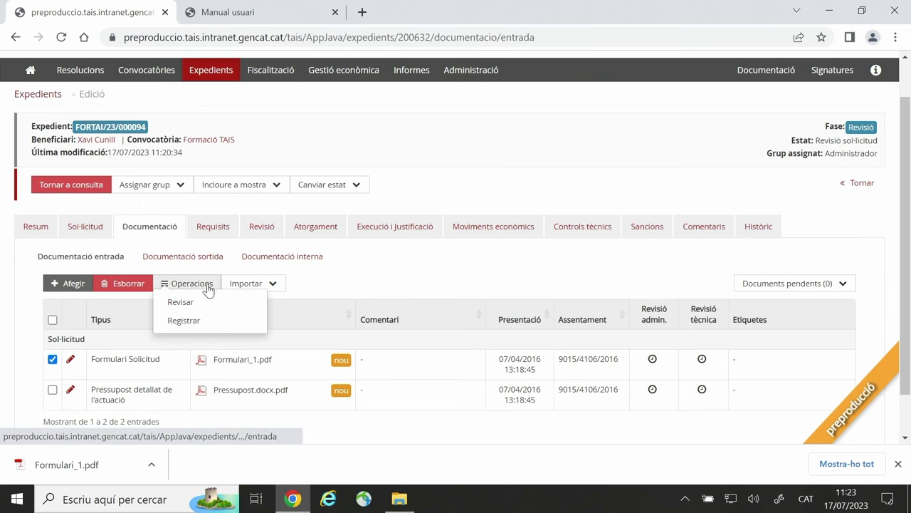
left_click(196, 305)
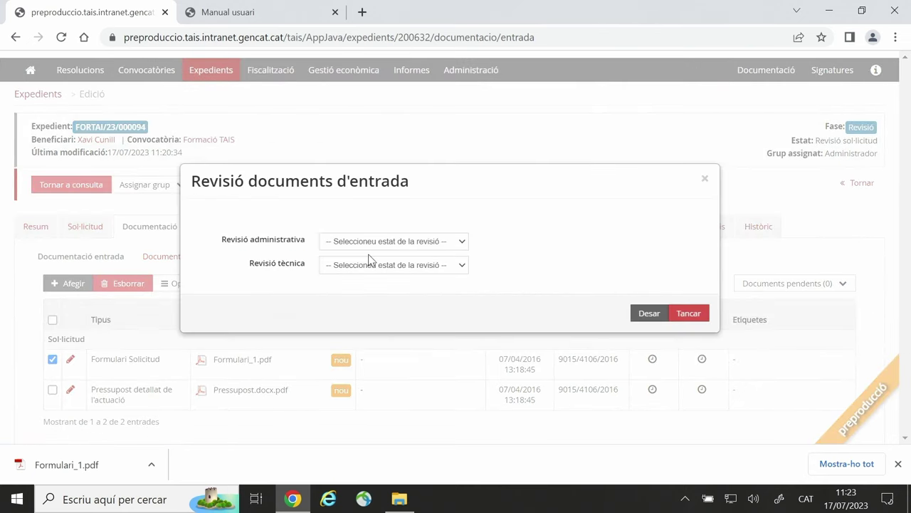
left_click(366, 241)
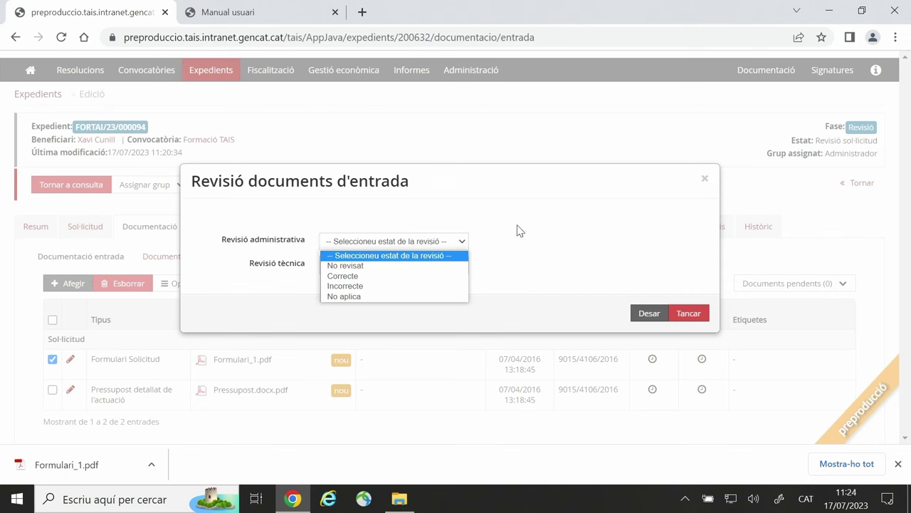
left_click(705, 179)
left_click(705, 179)
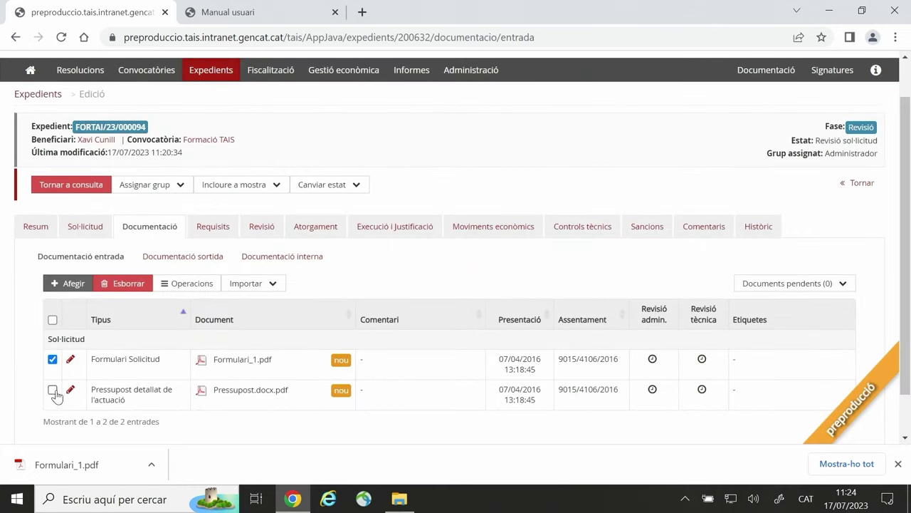
left_click(52, 391)
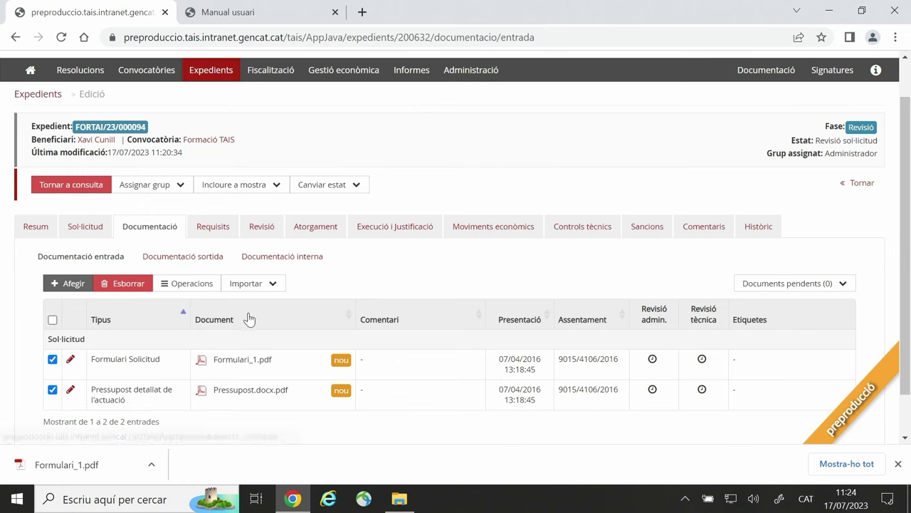
left_click(205, 282)
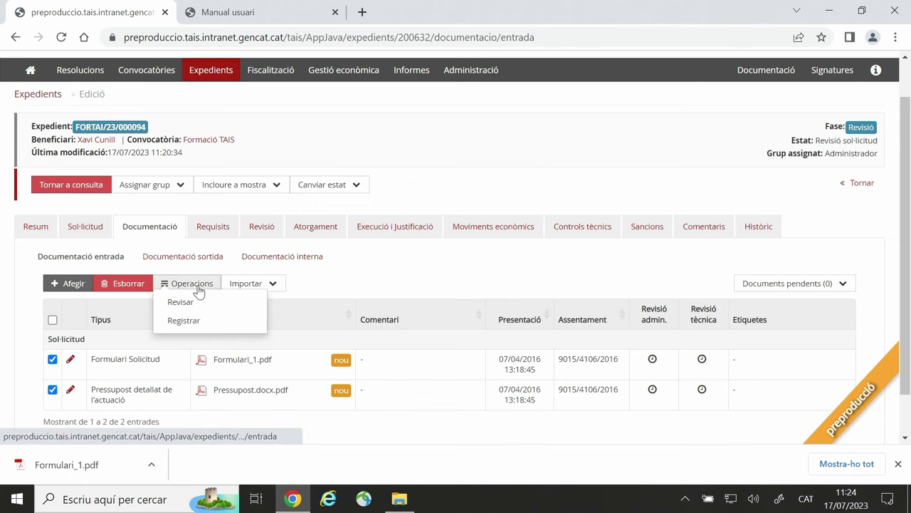
left_click(192, 320)
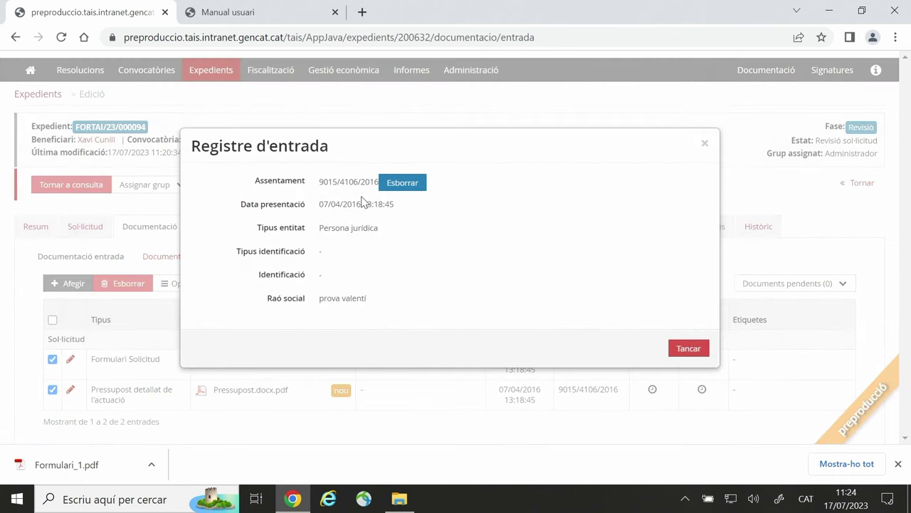
left_click(705, 143)
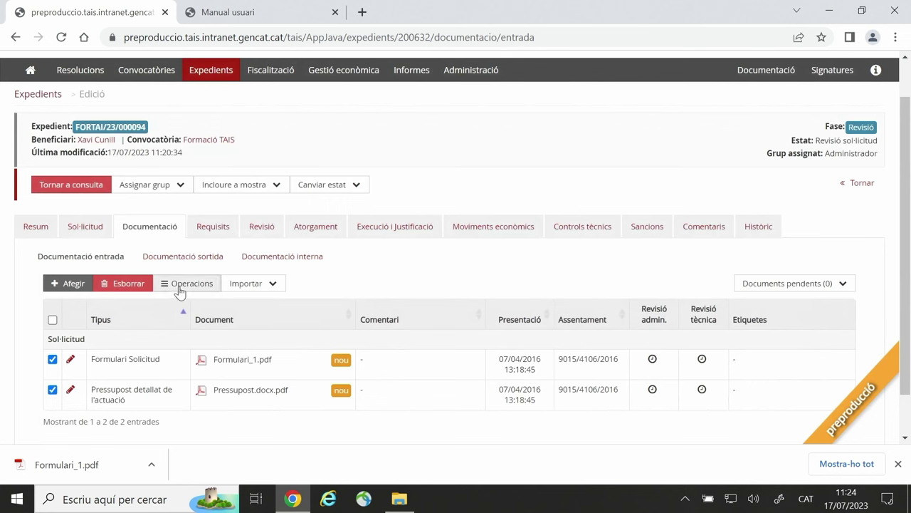
left_click(180, 286)
left_click(187, 303)
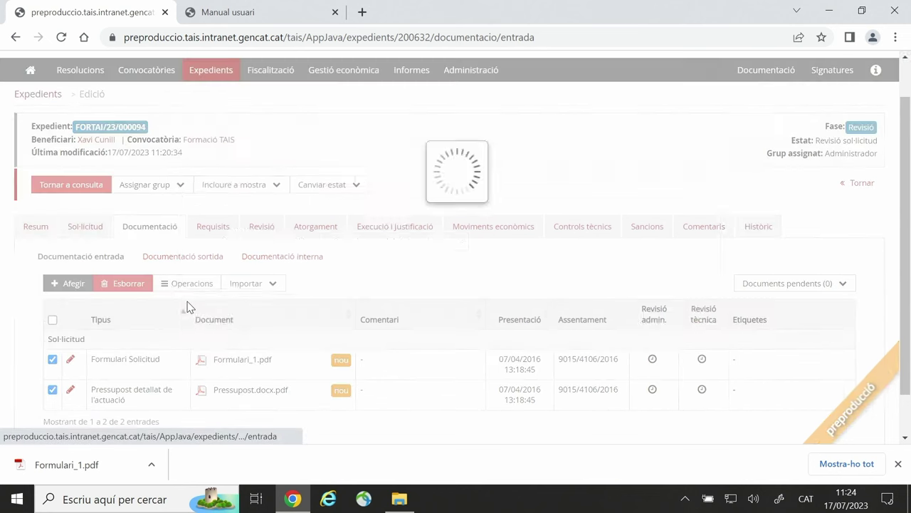
left_click(386, 244)
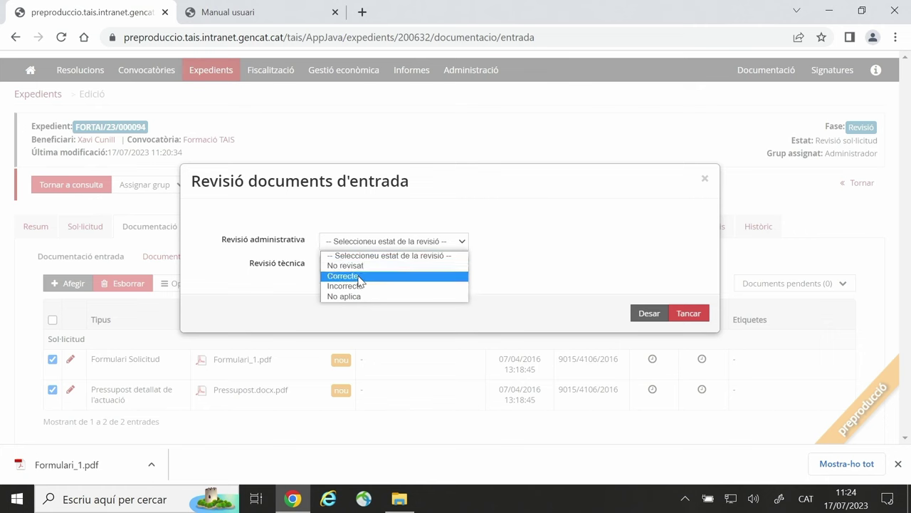
left_click(705, 185)
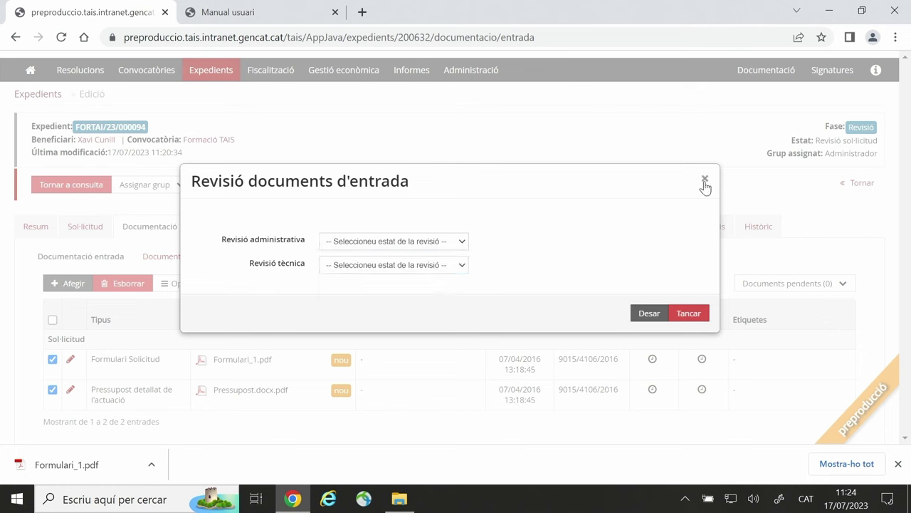
left_click(705, 185)
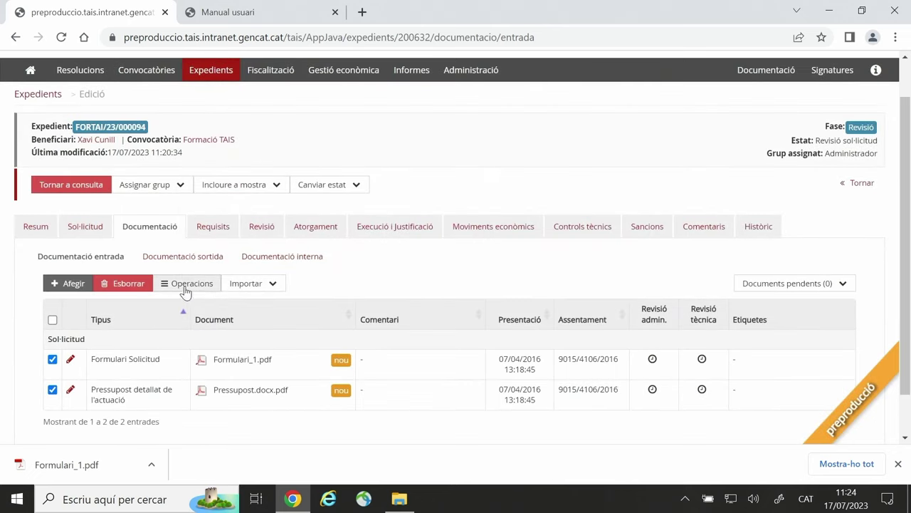
left_click(52, 390)
left_click(52, 359)
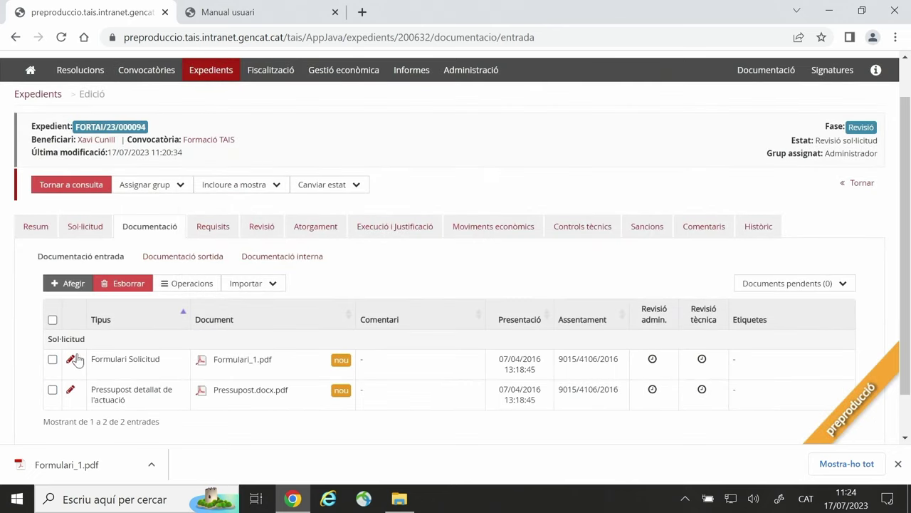
left_click(70, 359)
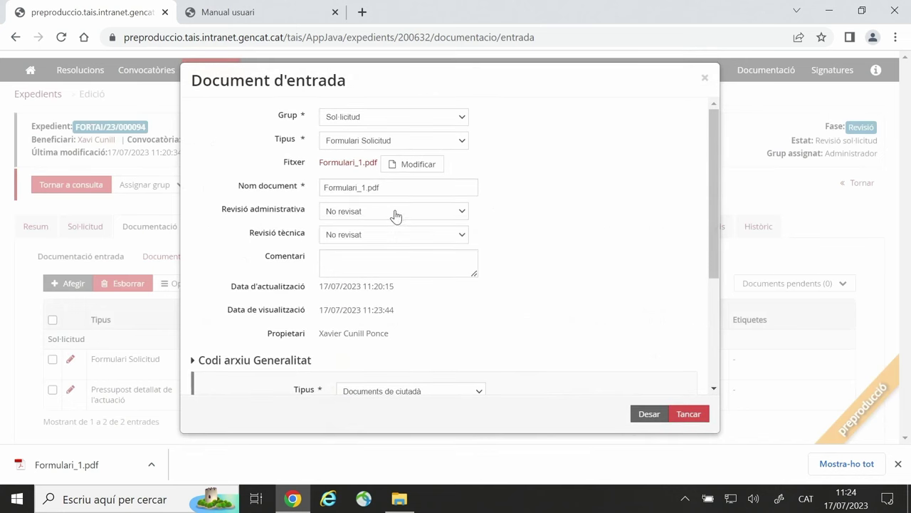
left_click(396, 211)
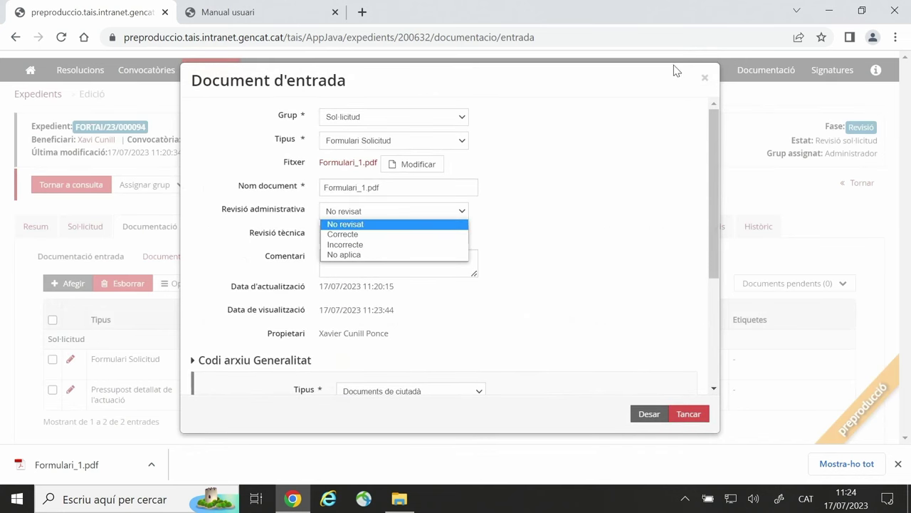
left_click(705, 78)
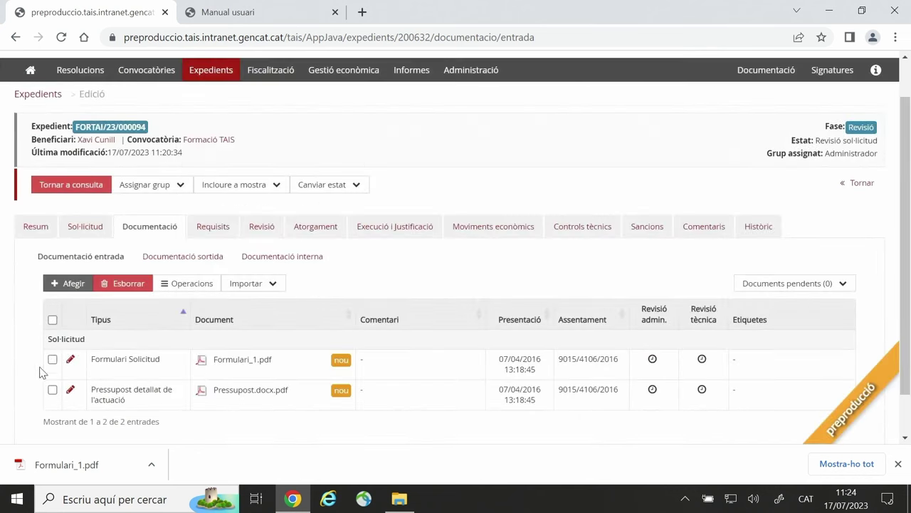
left_click(52, 359)
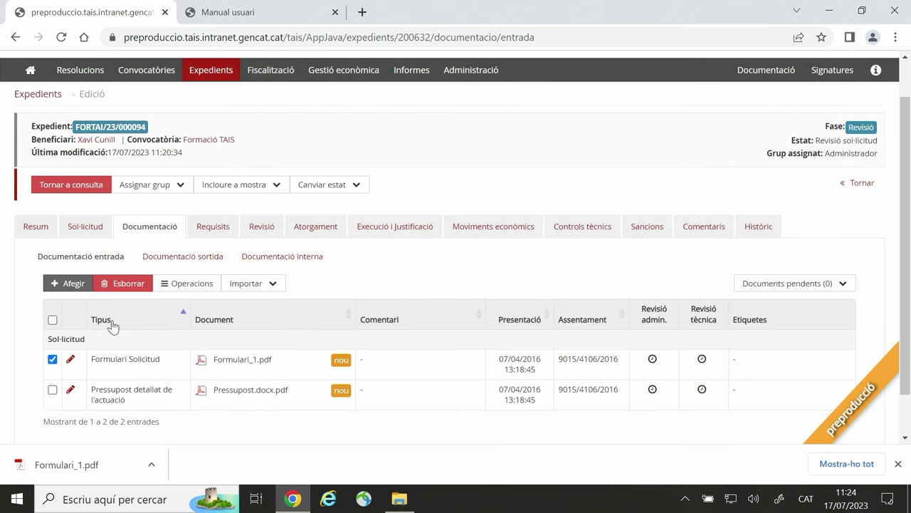
Step: Review Formulari Solicitud as Correcte for both administrative and technical review and save
left_click(191, 286)
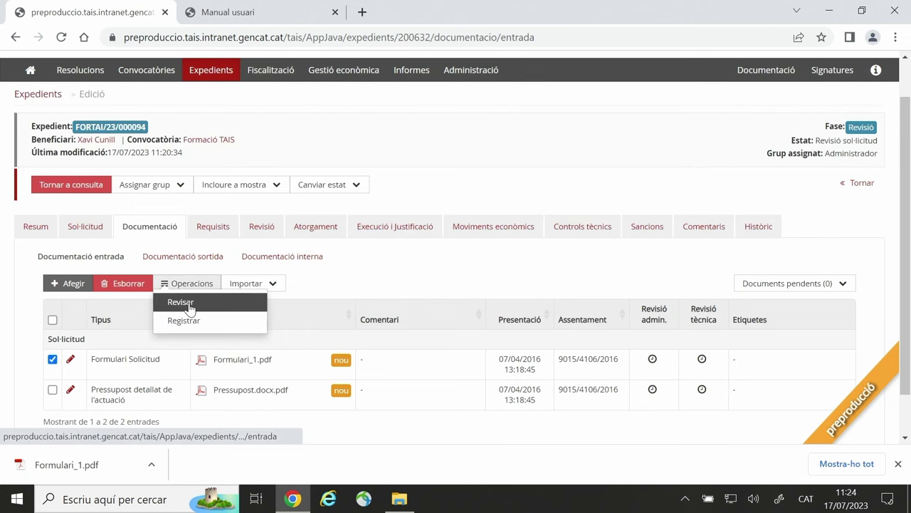
left_click(190, 305)
left_click(364, 245)
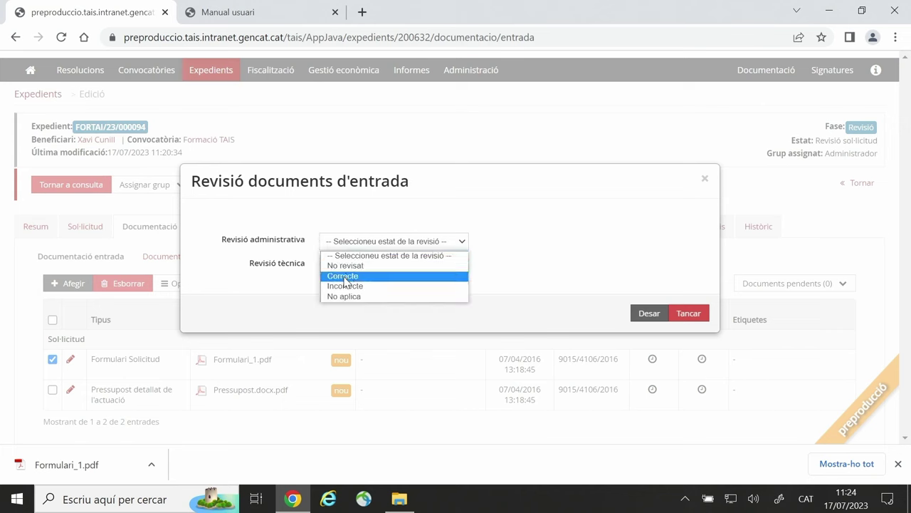
left_click(346, 276)
left_click(350, 265)
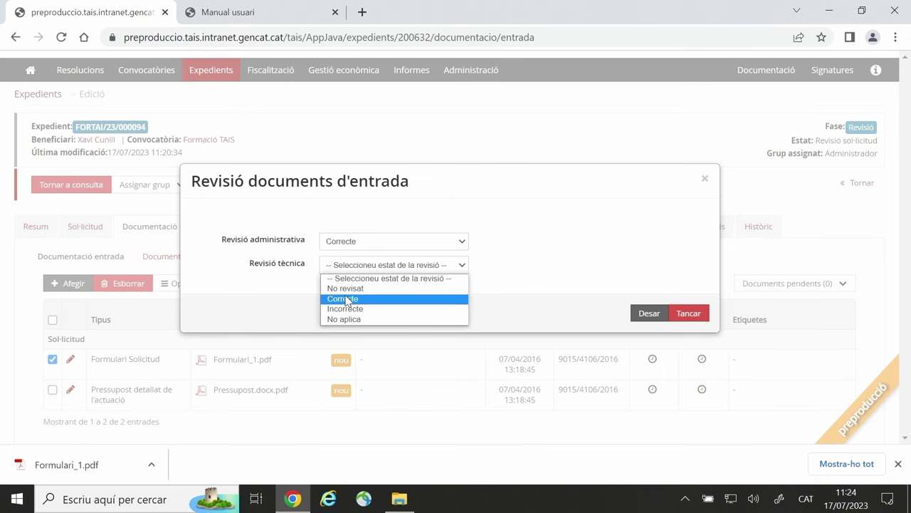
left_click(347, 300)
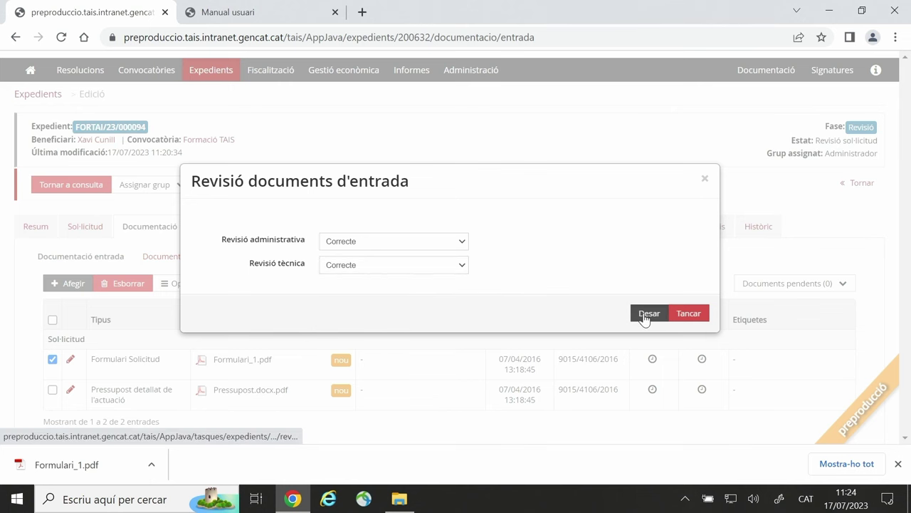
left_click(645, 316)
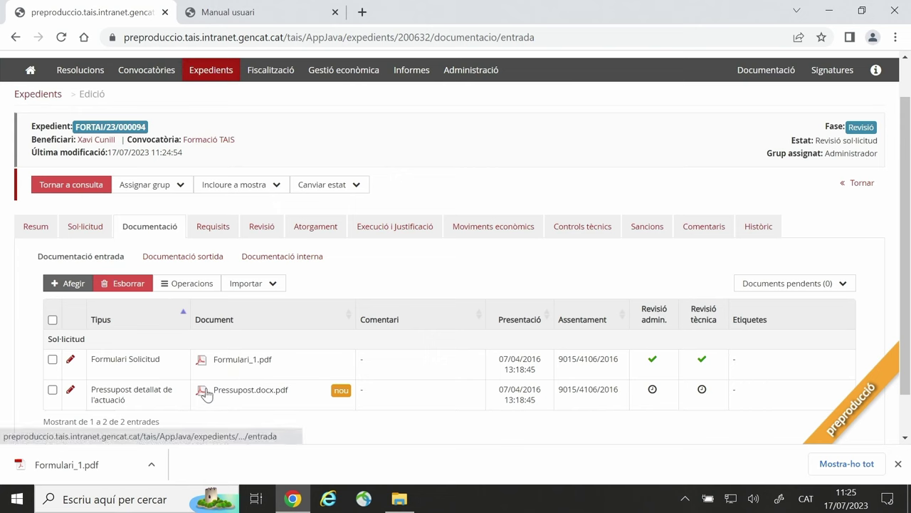
left_click(898, 464)
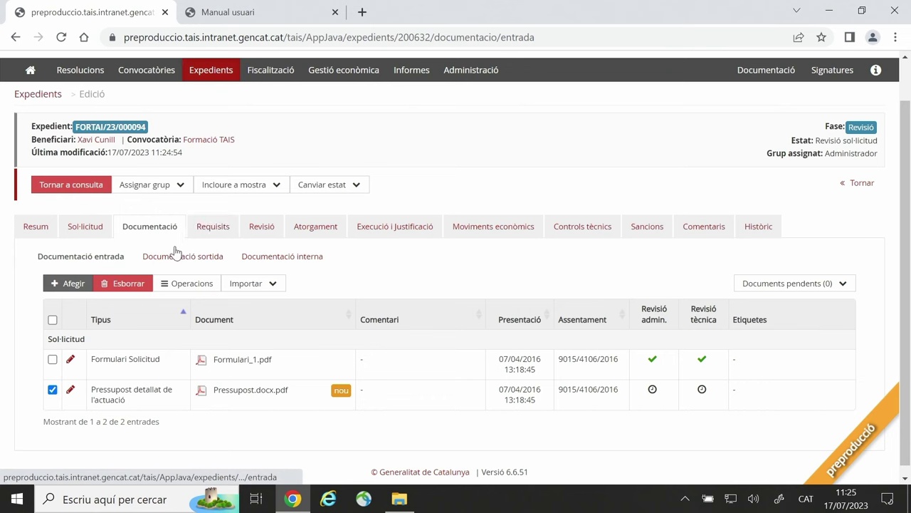
Step: Review the Pressupost document: administrative Correcte, technical Incorrecte, and save
left_click(179, 286)
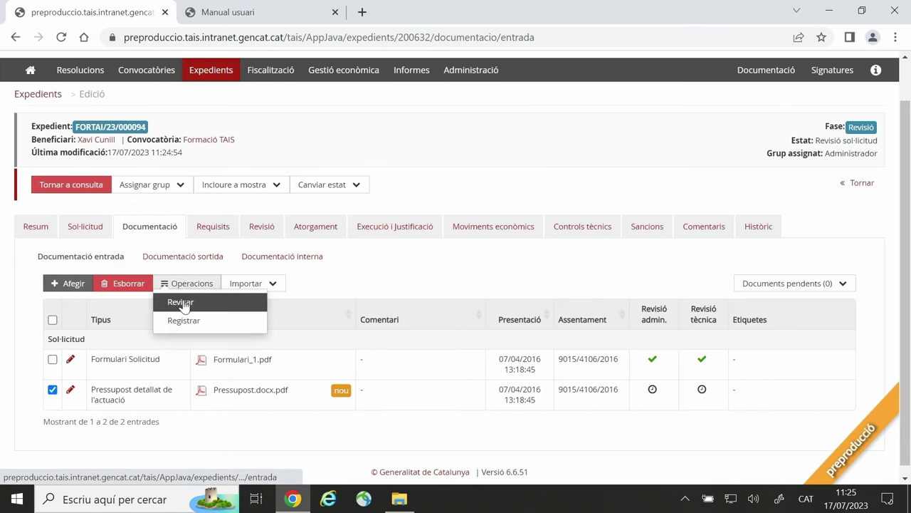
left_click(181, 304)
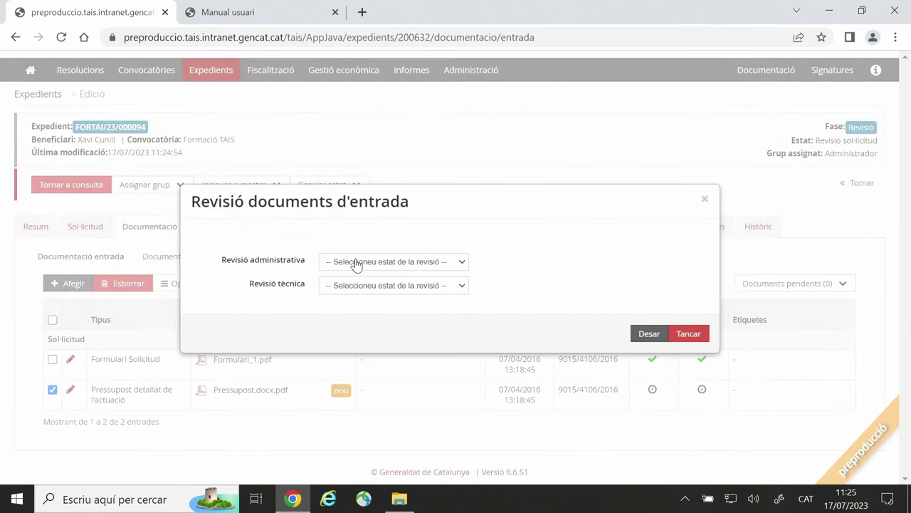
left_click(350, 267)
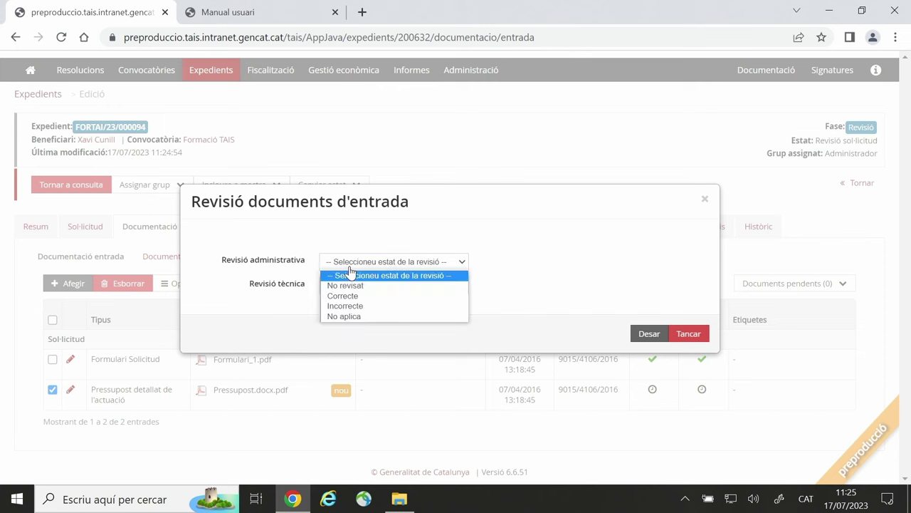
left_click(346, 295)
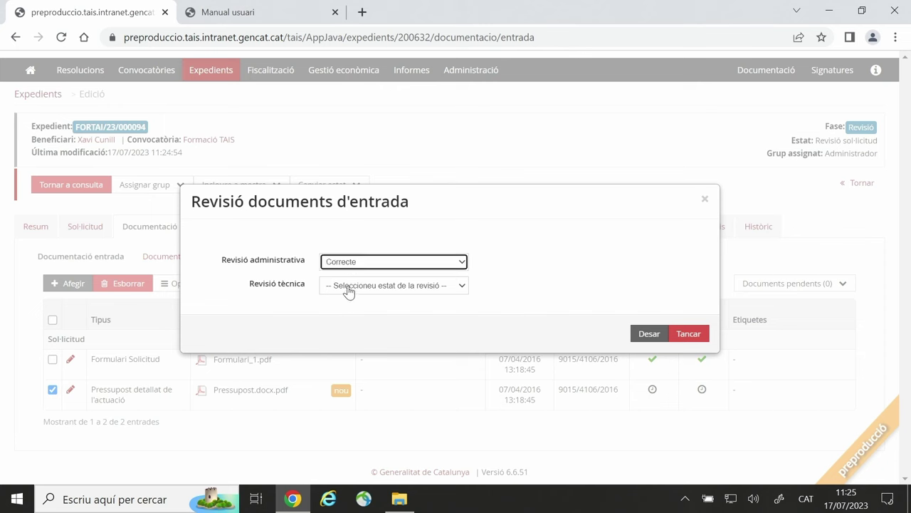
left_click(348, 288)
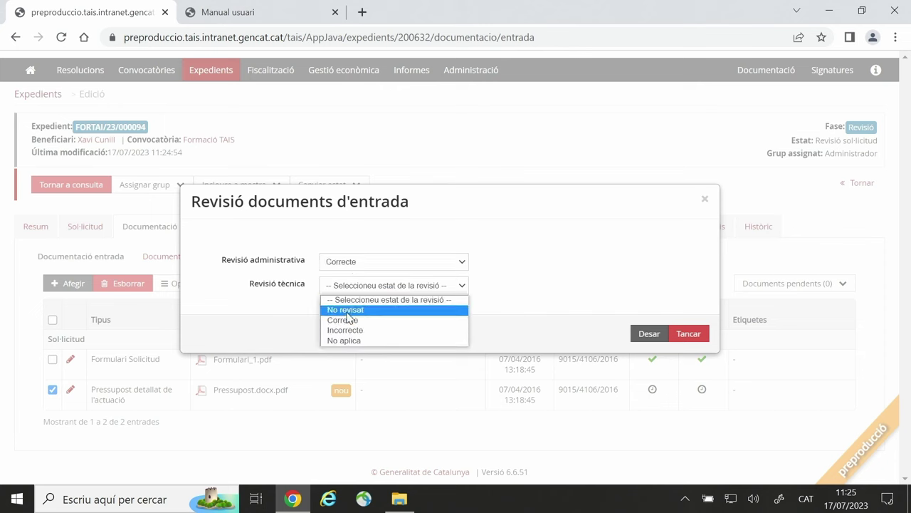
left_click(346, 335)
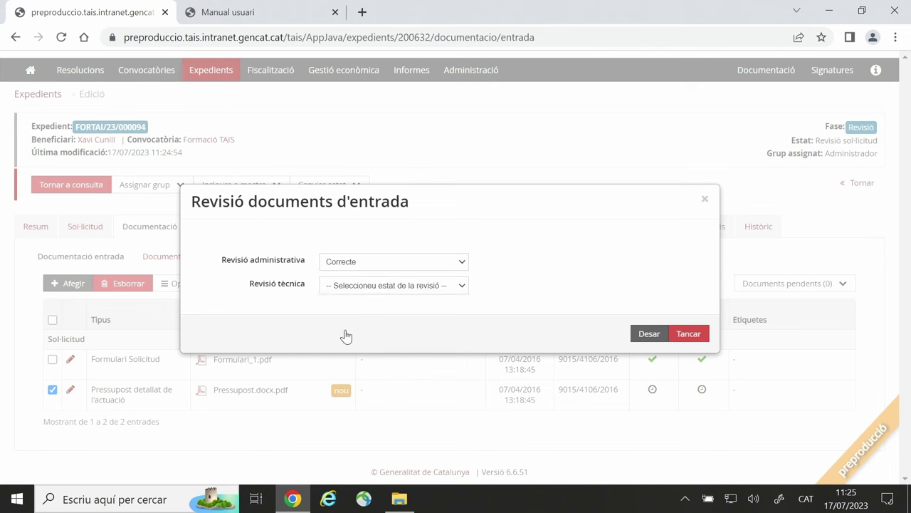
left_click(642, 335)
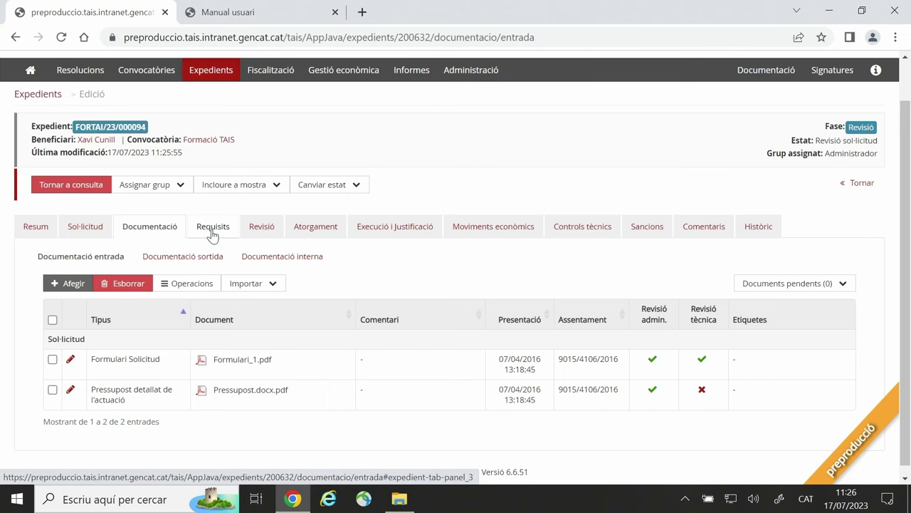
Step: View the Requisits page listing RQ01 and RQ02 as Pendent, and open RQ01 for editing
left_click(212, 228)
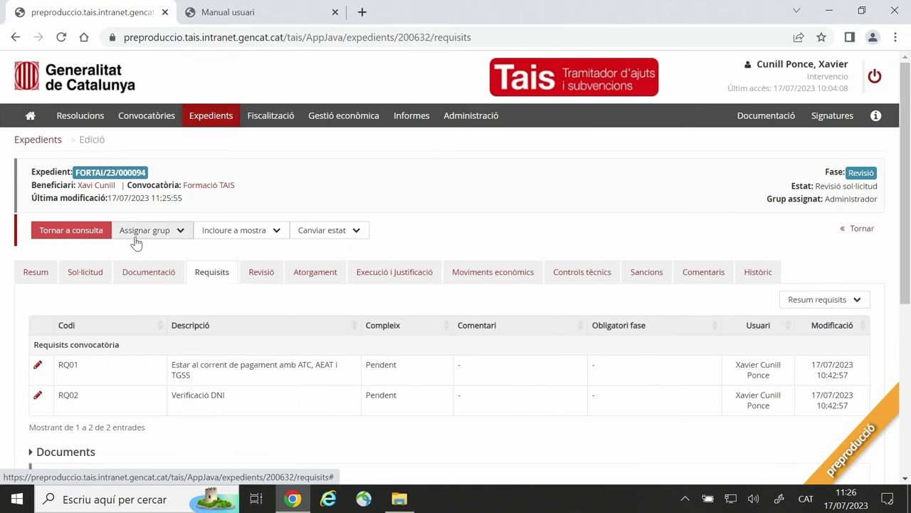
scroll(216, 288, "down", 1)
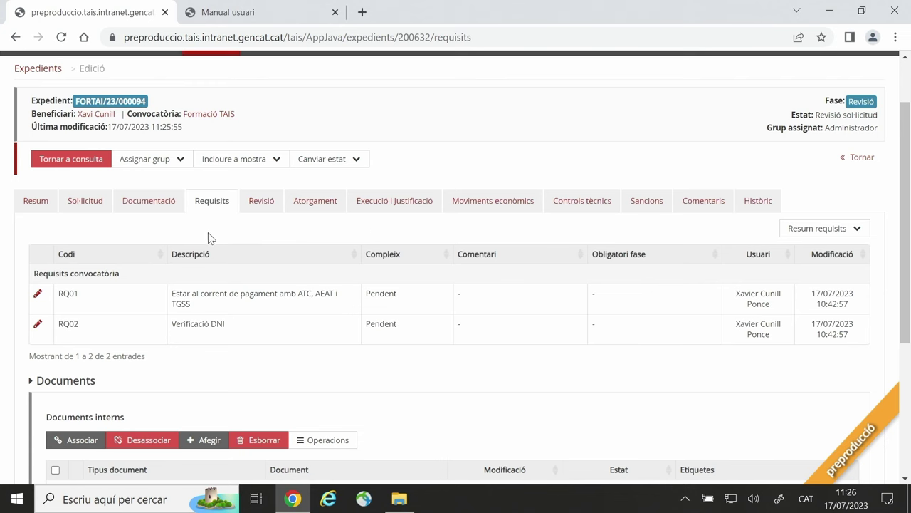
scroll(264, 281, "up", 1)
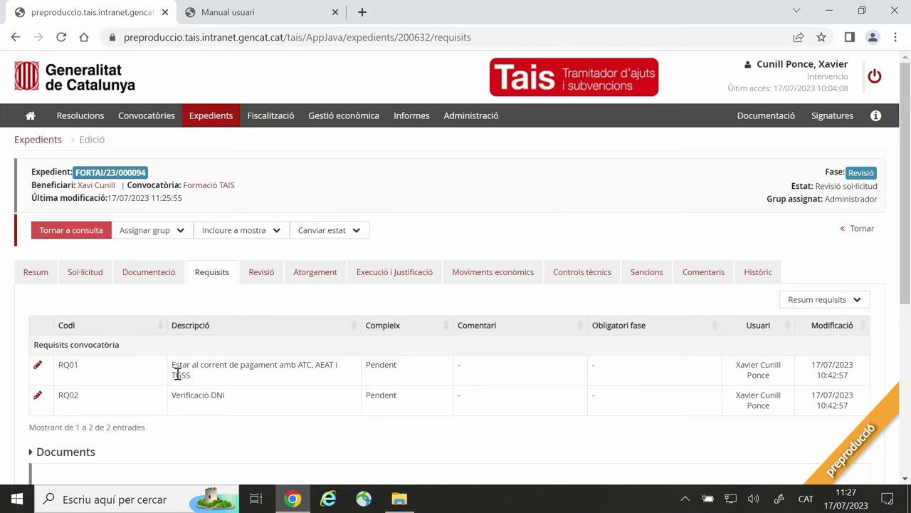
left_click(38, 366)
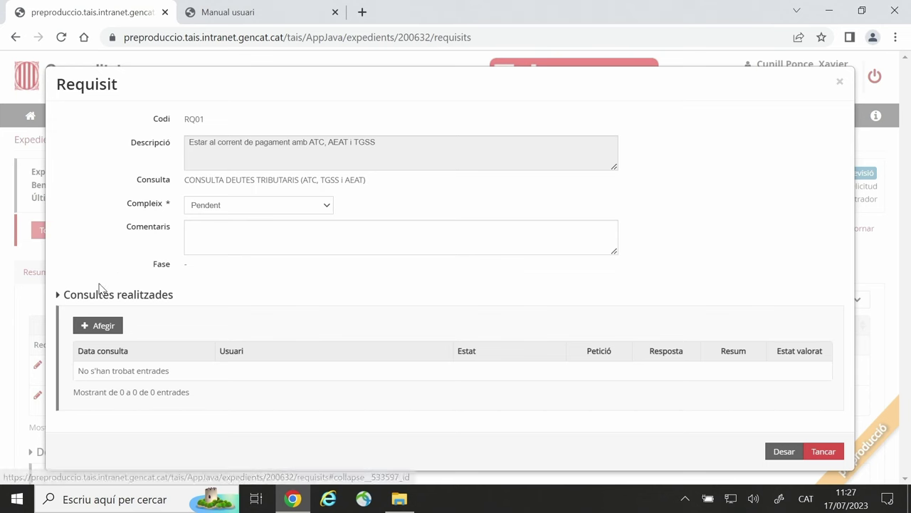
Step: Run a new debt-status consultation for RQ01 and confirm it
left_click(102, 328)
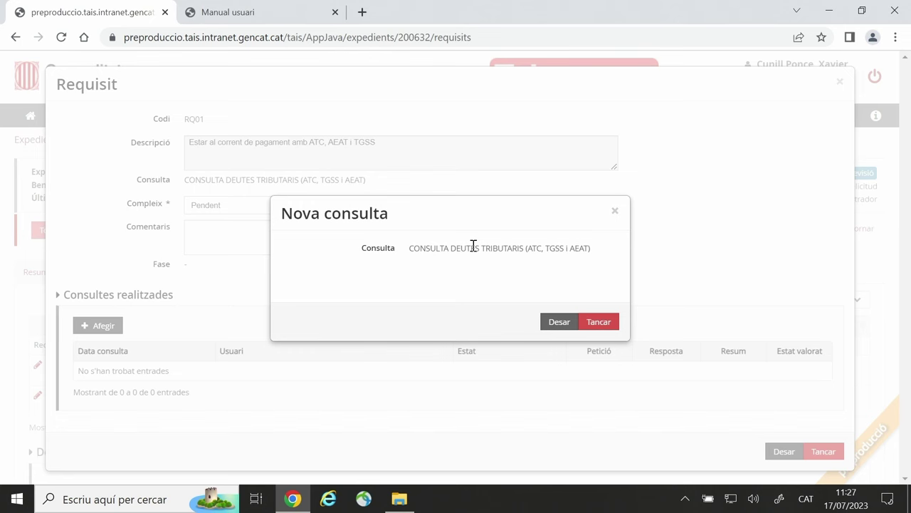
left_click(558, 322)
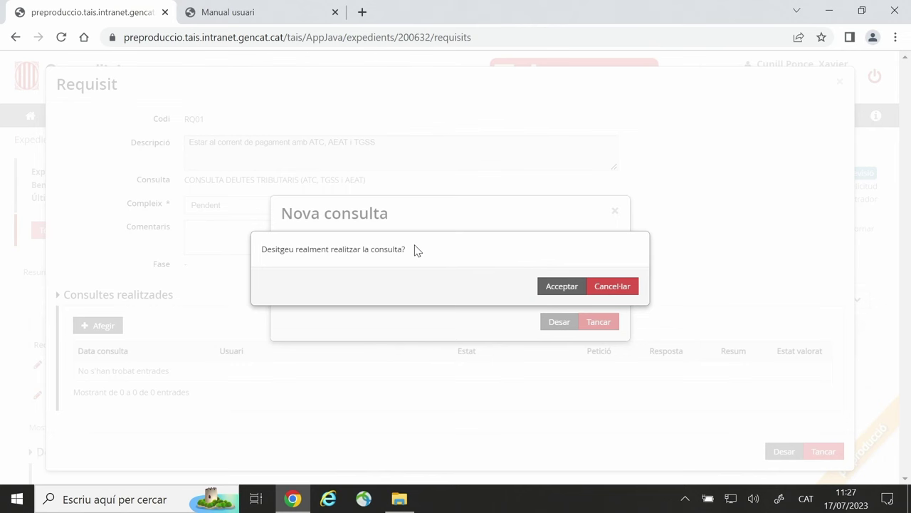
left_click(561, 288)
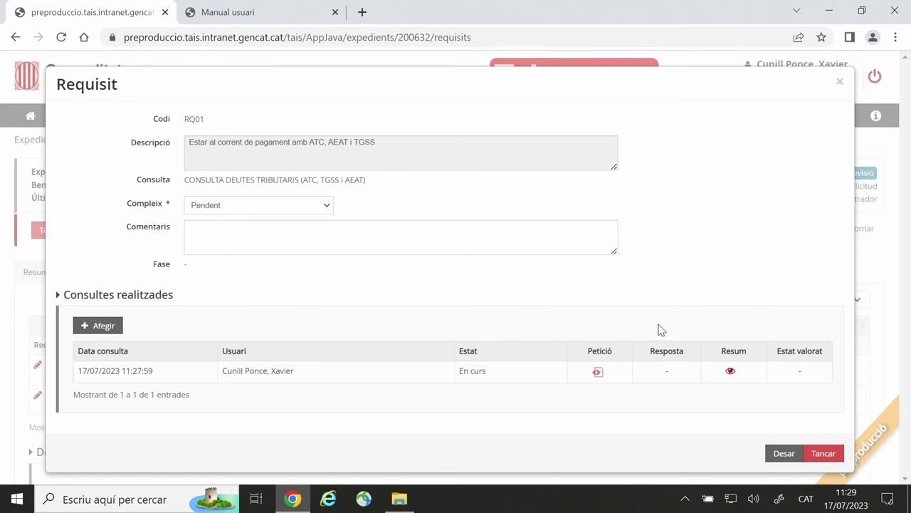
Step: View the RQ01 consultation's debt summary in a new tab, then return to the RQ01 form
left_click(731, 372)
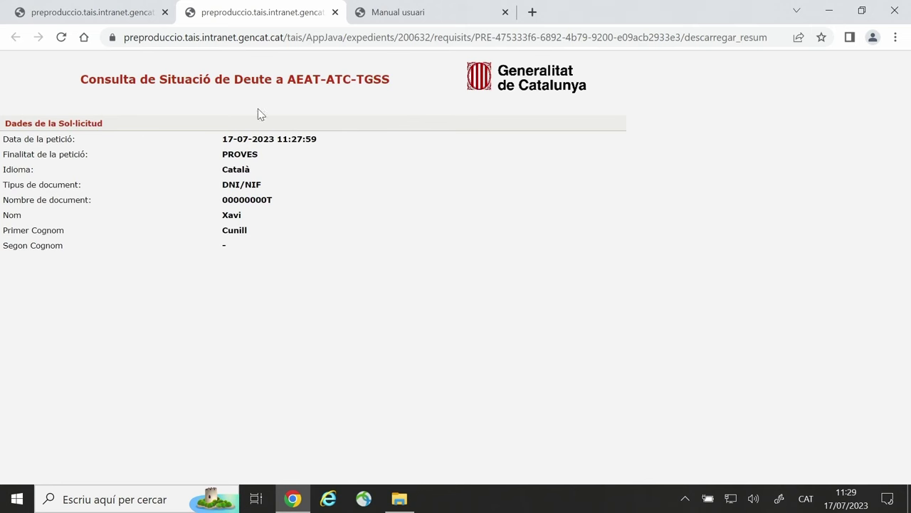
left_click(99, 13)
left_click(244, 207)
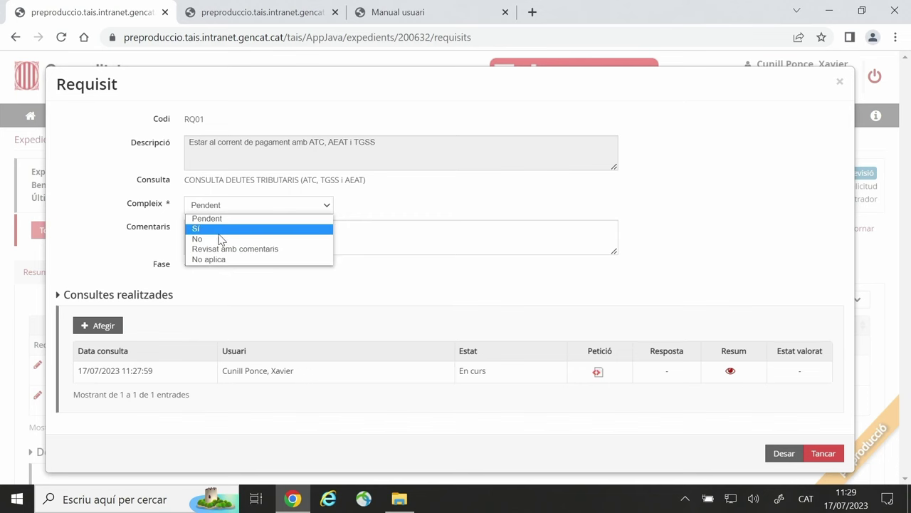
Step: Set RQ01 compliance to Sí, save it, and open RQ02 for editing
left_click(217, 233)
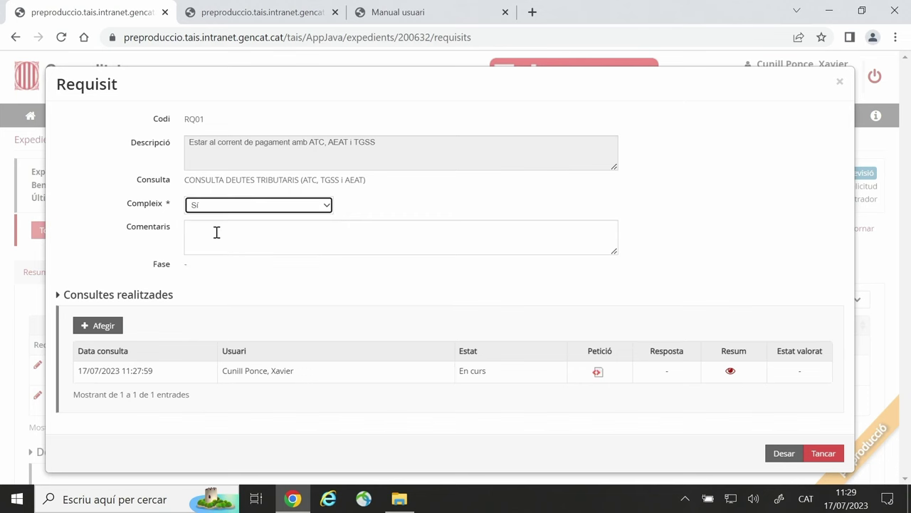
left_click(779, 456)
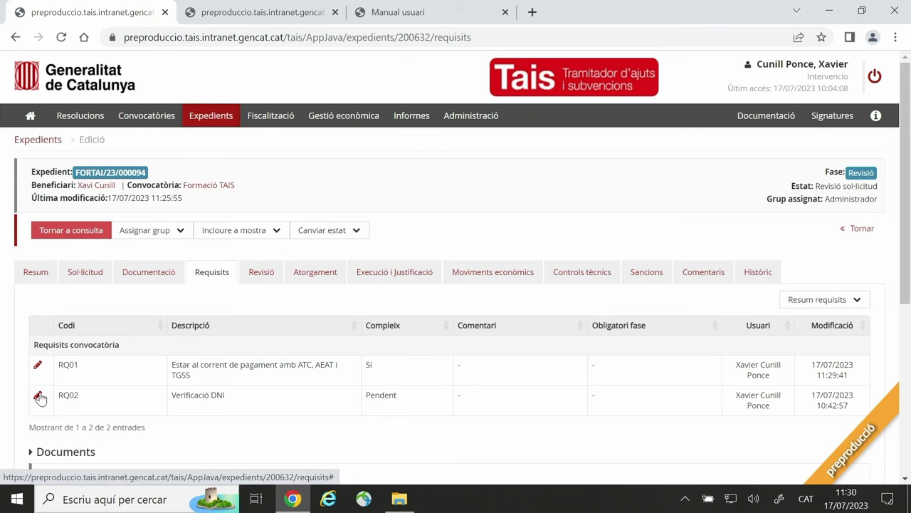
left_click(39, 396)
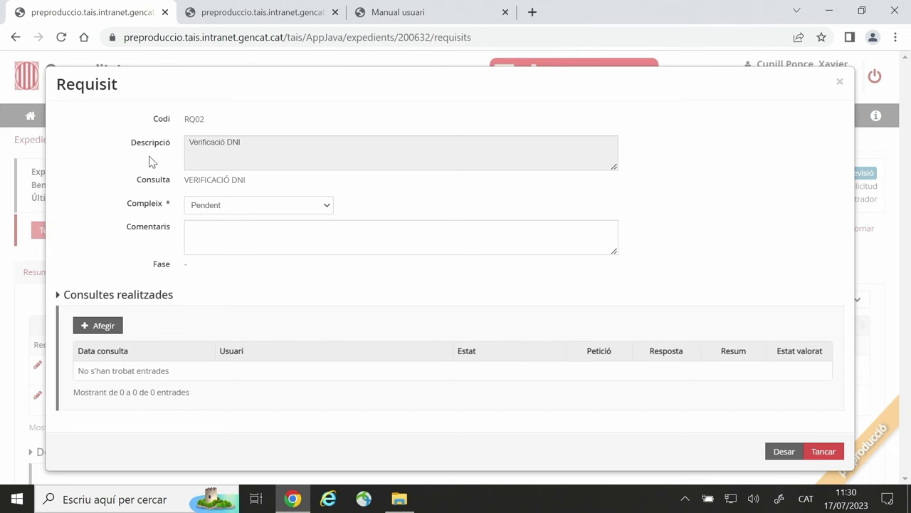
Step: Run and confirm a new DNI verification consultation for RQ02
left_click(249, 211)
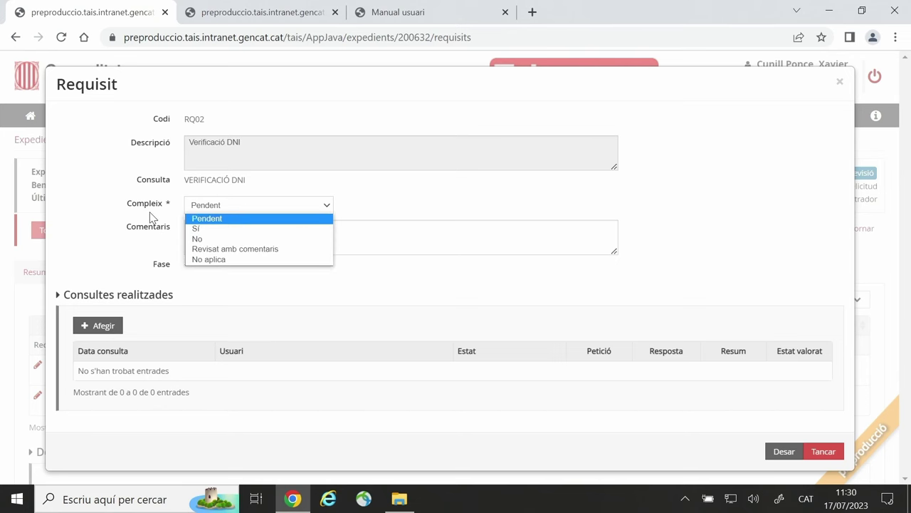
left_click(111, 214)
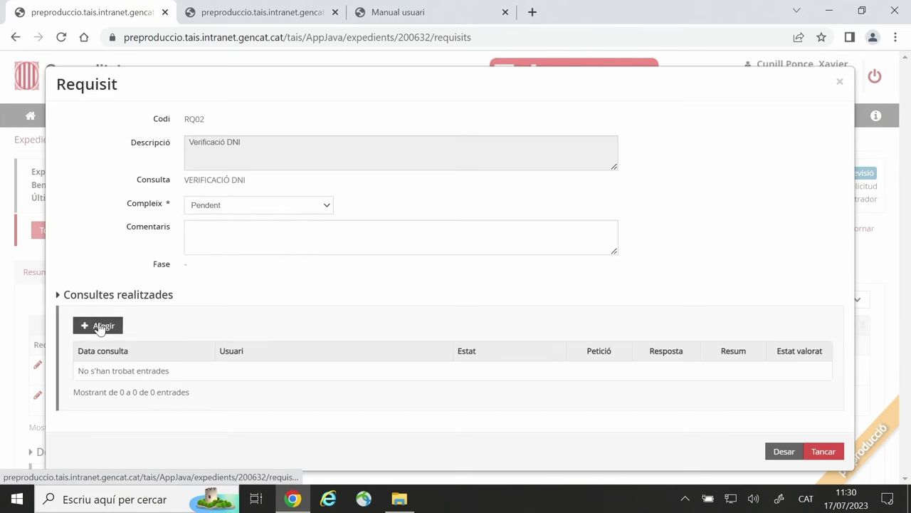
left_click(99, 326)
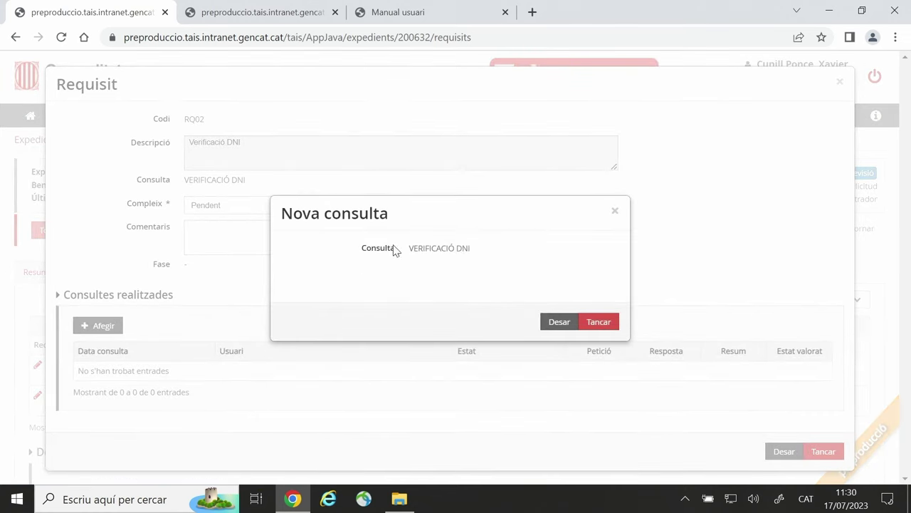
left_click(560, 323)
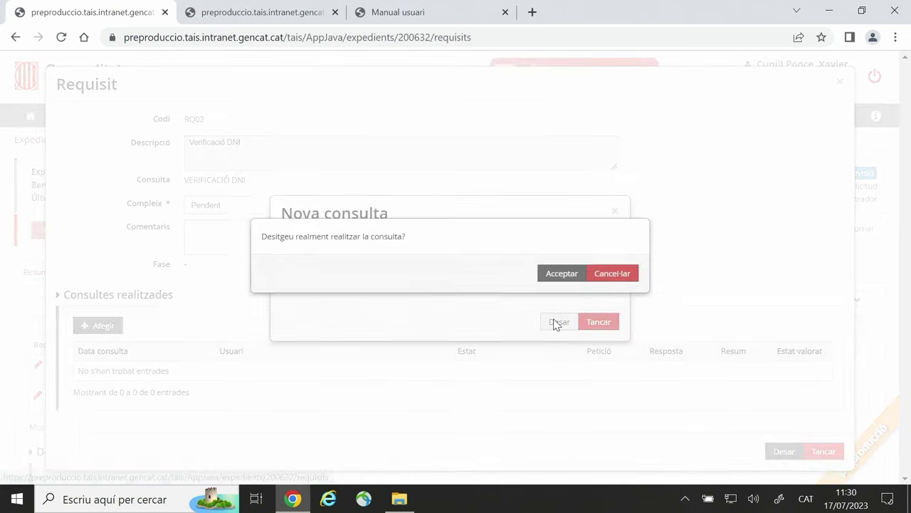
left_click(561, 288)
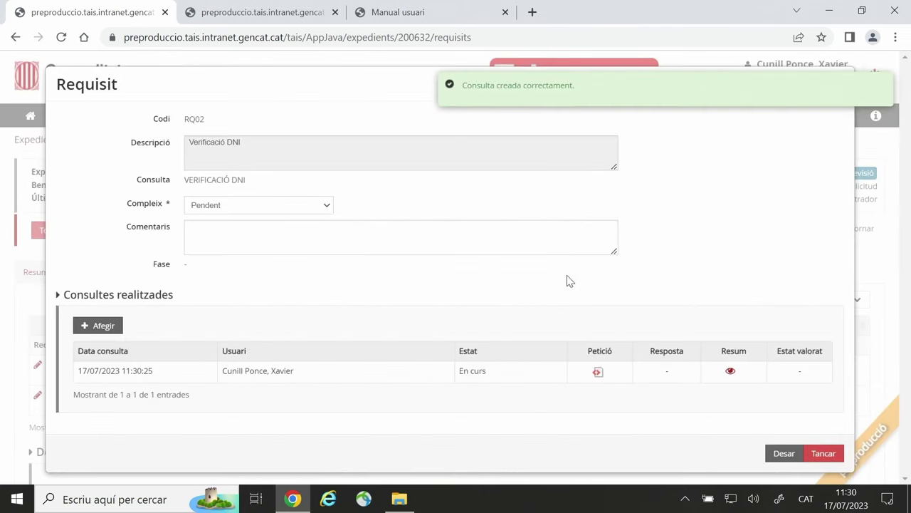
Step: Set RQ02 compliance to Sí and save it
left_click(231, 208)
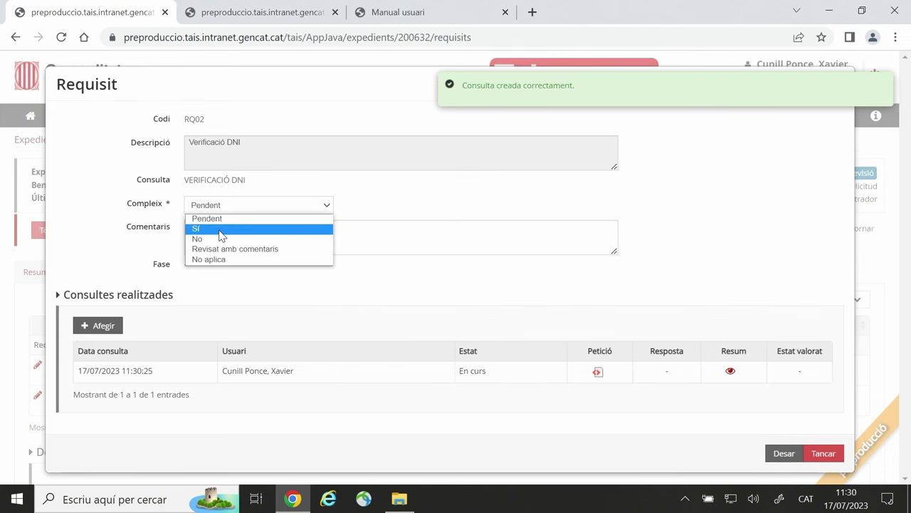
left_click(220, 230)
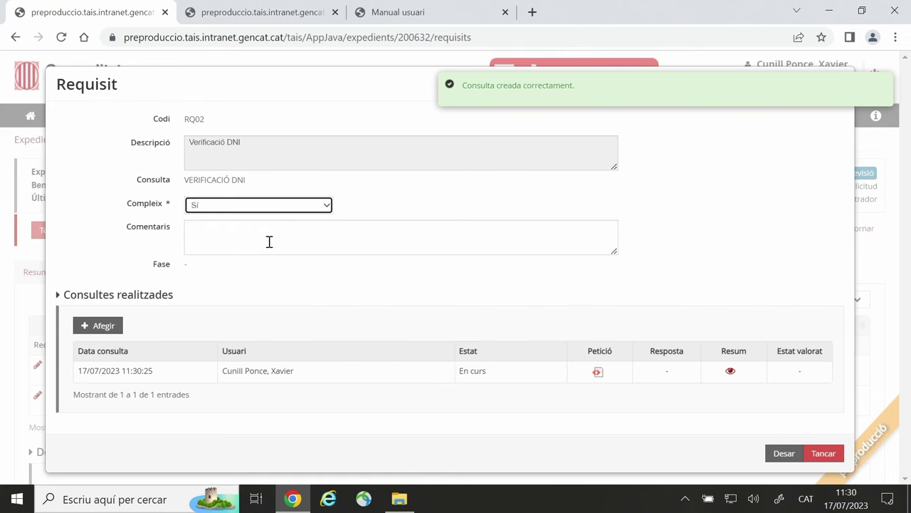
left_click(777, 454)
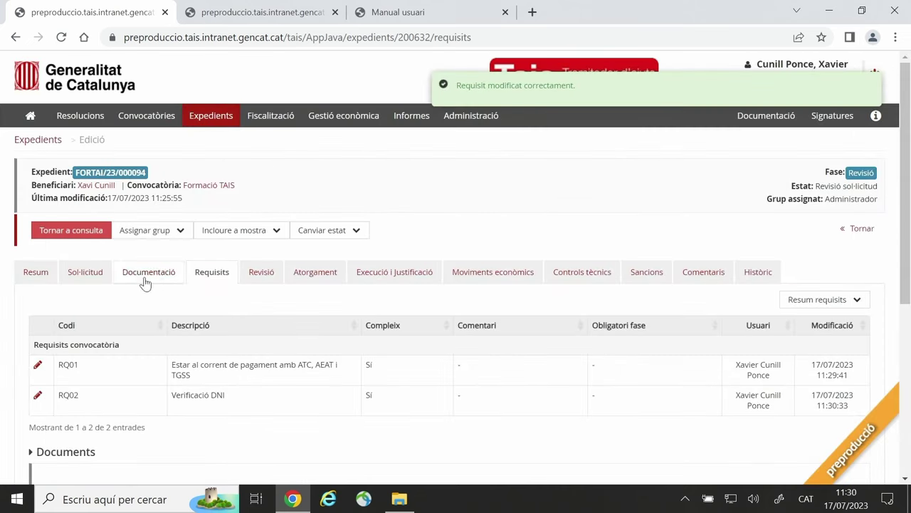
scroll(190, 285, "down", 4)
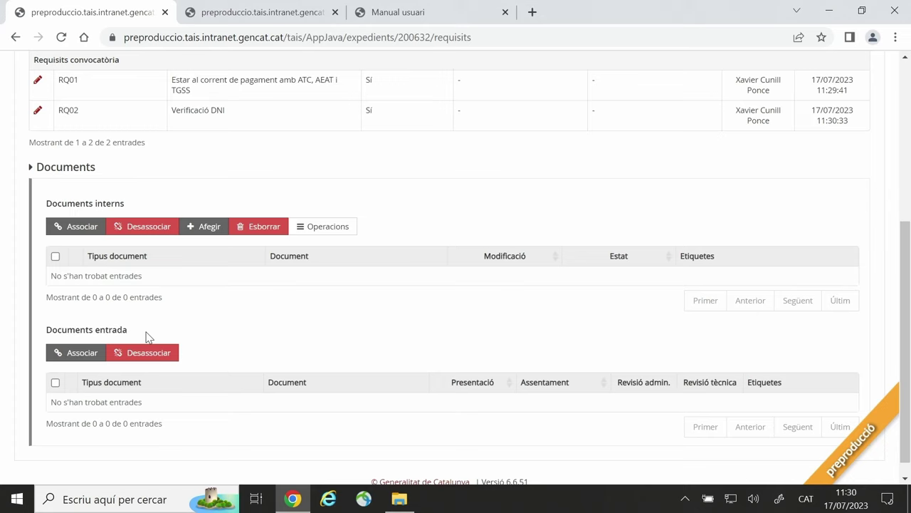
Step: Look over the Requisits page, then show the Revisió section with its two Pendent revisió documents
scroll(150, 285, "up", 2)
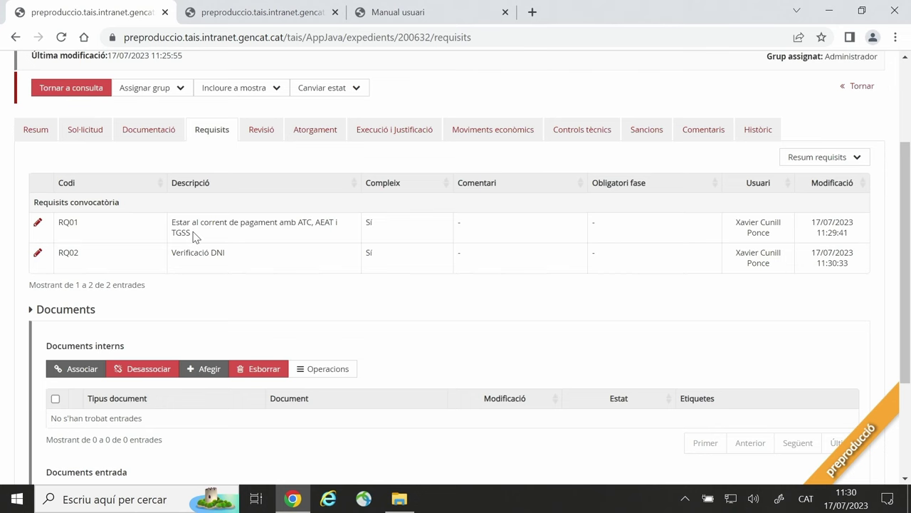
scroll(193, 309, "down", 2)
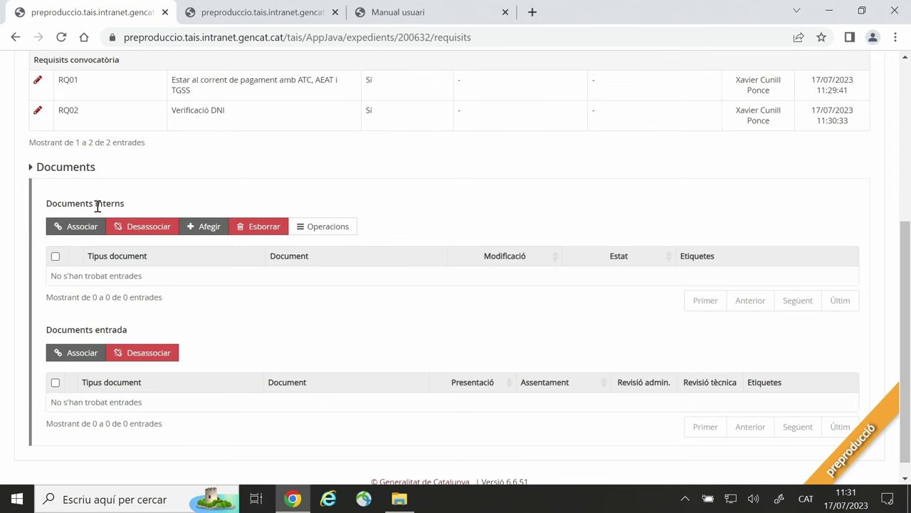
scroll(136, 227, "up", 1)
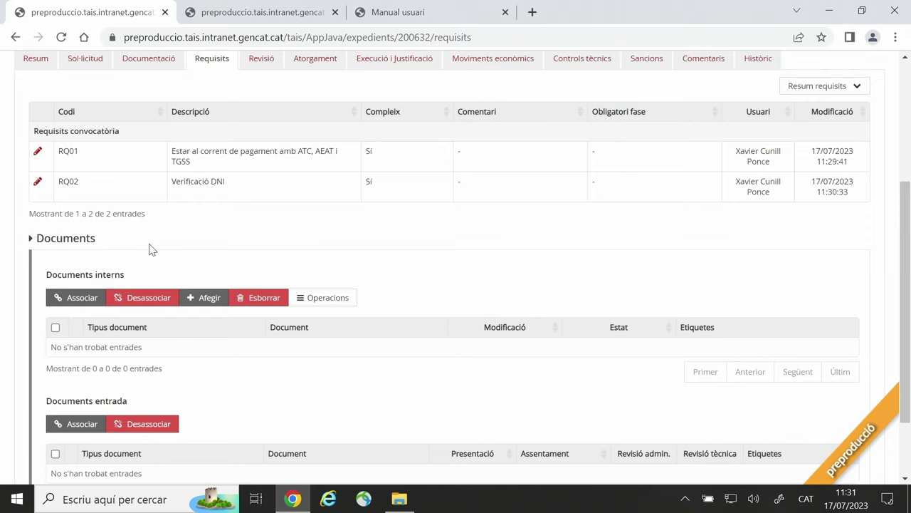
scroll(352, 296, "up", 2)
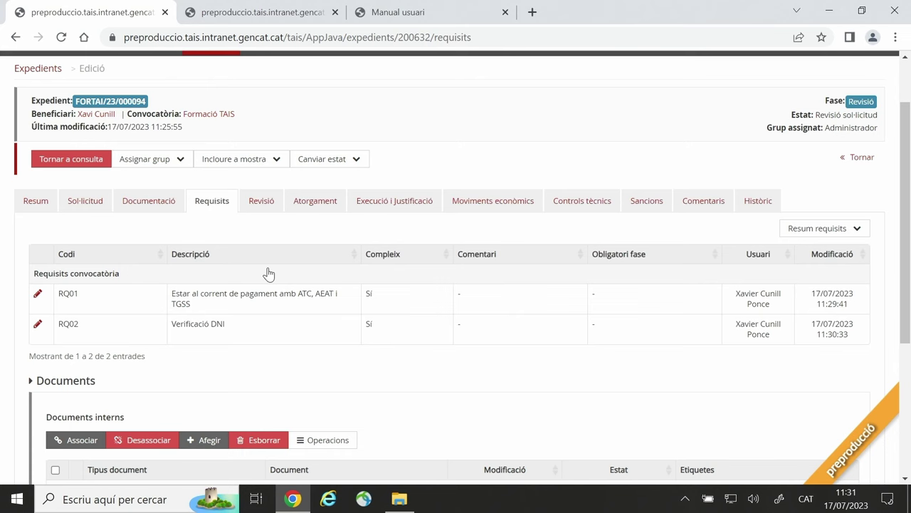
left_click(260, 203)
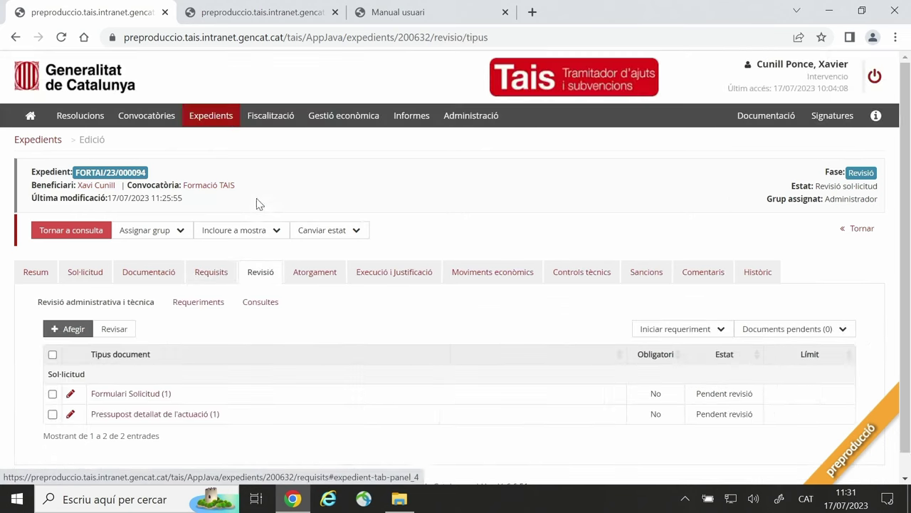
scroll(184, 289, "down", 1)
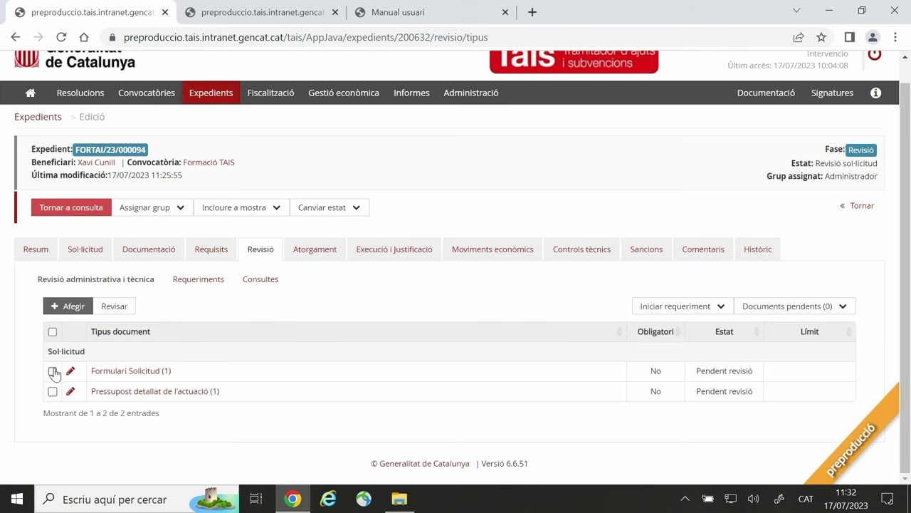
left_click(136, 252)
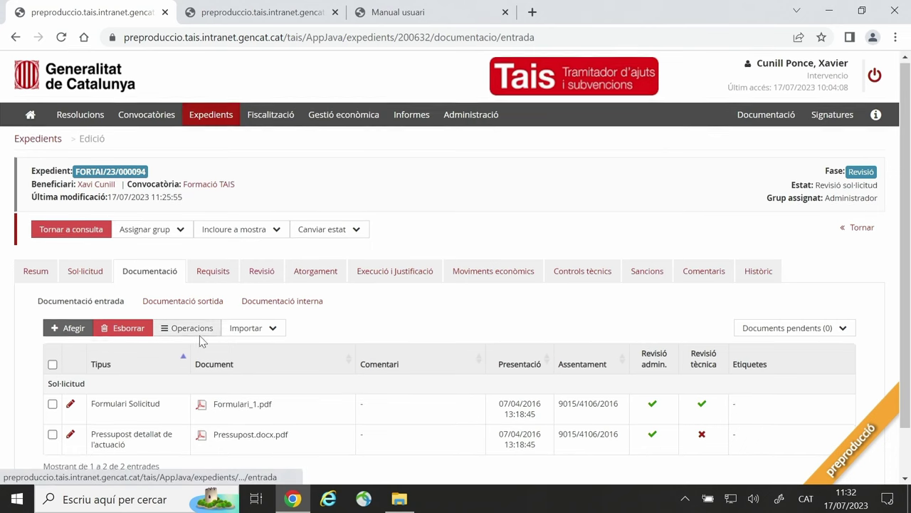
scroll(199, 336, "down", 2)
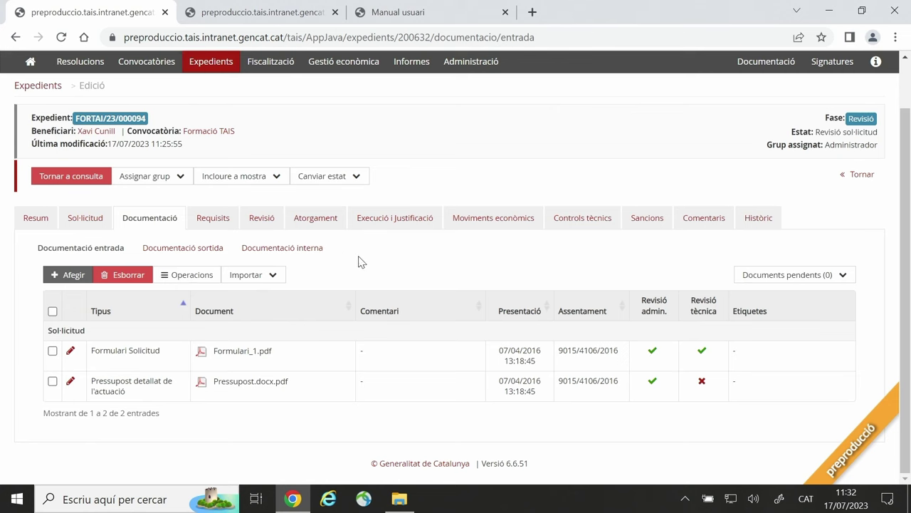
left_click(258, 221)
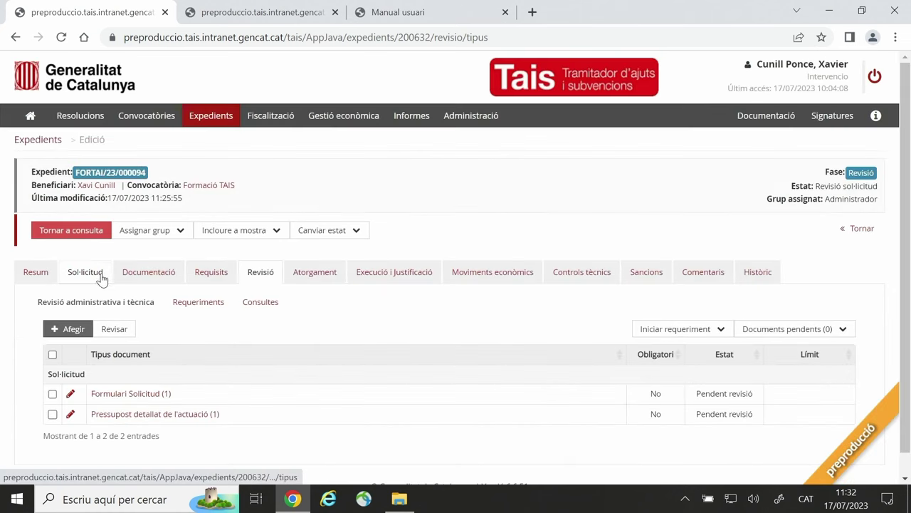
Step: Mark the Formulari Sol·licitud document's review state as Correcte
left_click(52, 396)
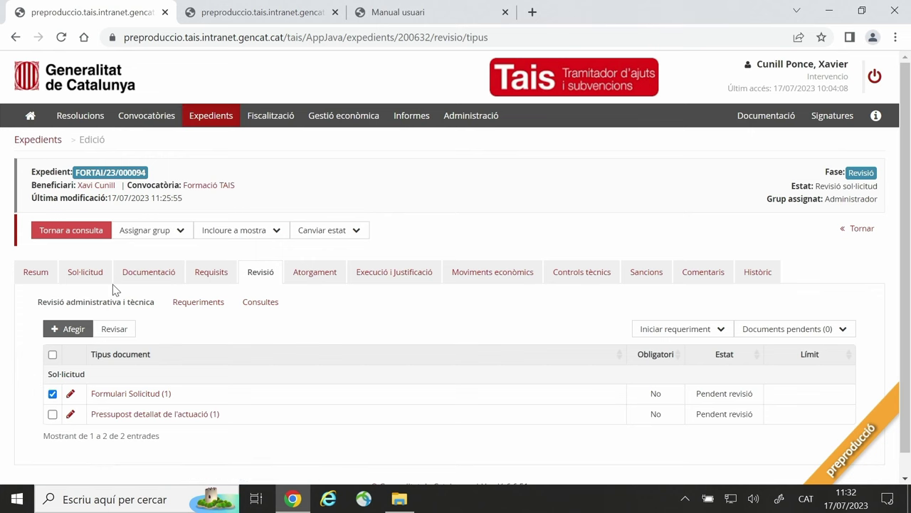
left_click(121, 337)
left_click(388, 262)
left_click(359, 306)
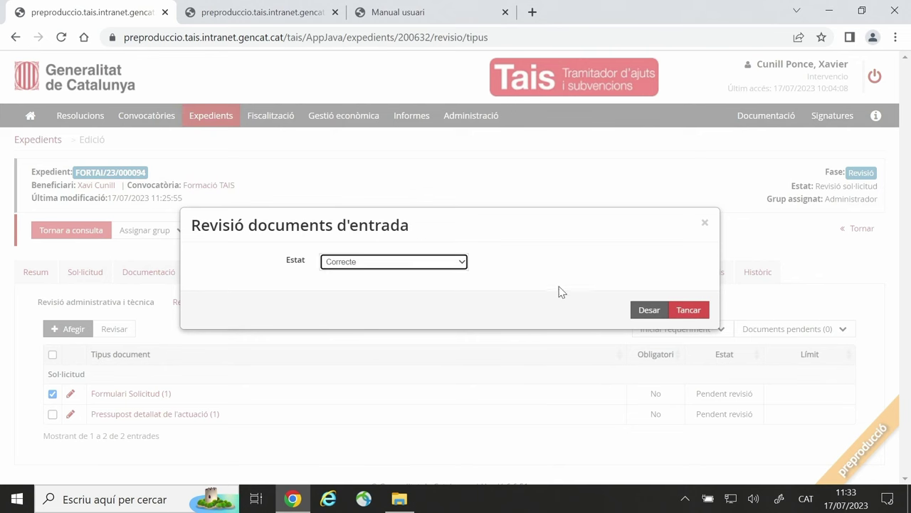
left_click(649, 309)
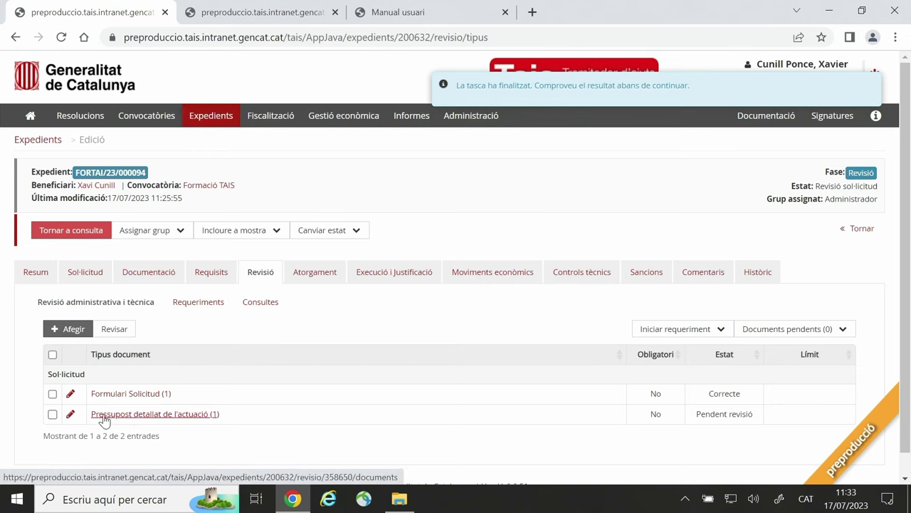
Step: Mark the Pressupost detallat de l'actuació document Incorrecte and begin changing the expedient's state
left_click(116, 332)
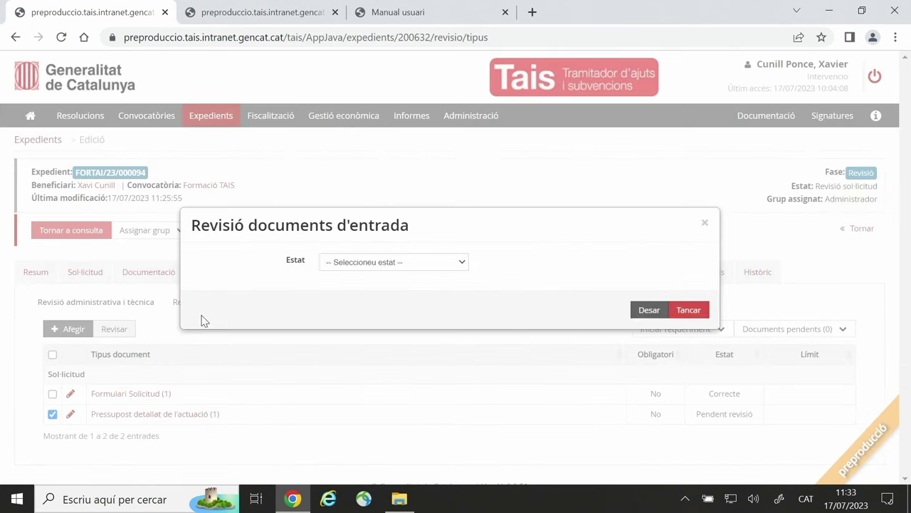
left_click(369, 262)
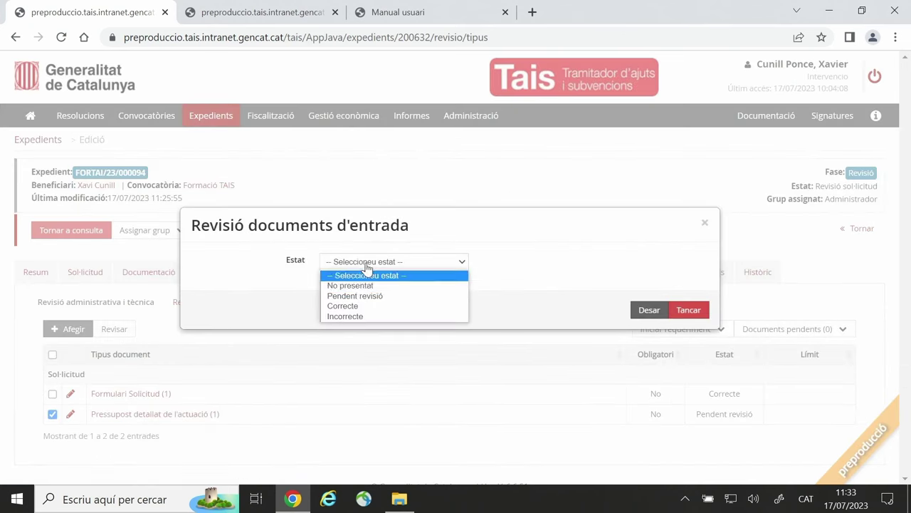
left_click(353, 317)
left_click(643, 312)
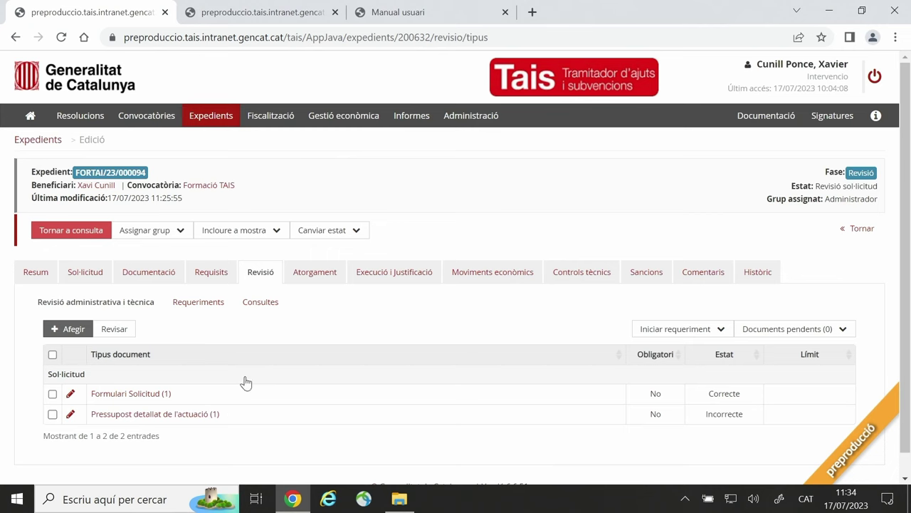
left_click(337, 230)
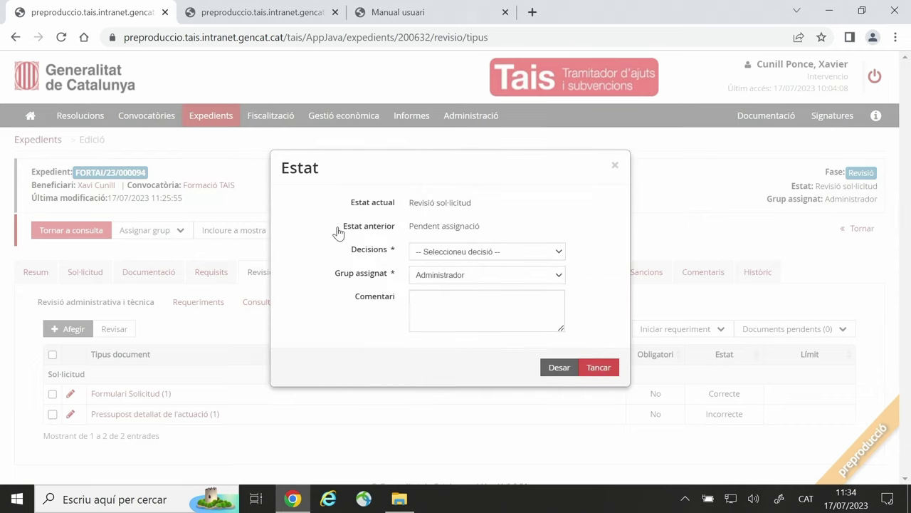
Step: Apply the decision 'Sol·licitud incompleta o incorrecta', moving the expedient to Pendent requeriment
left_click(476, 255)
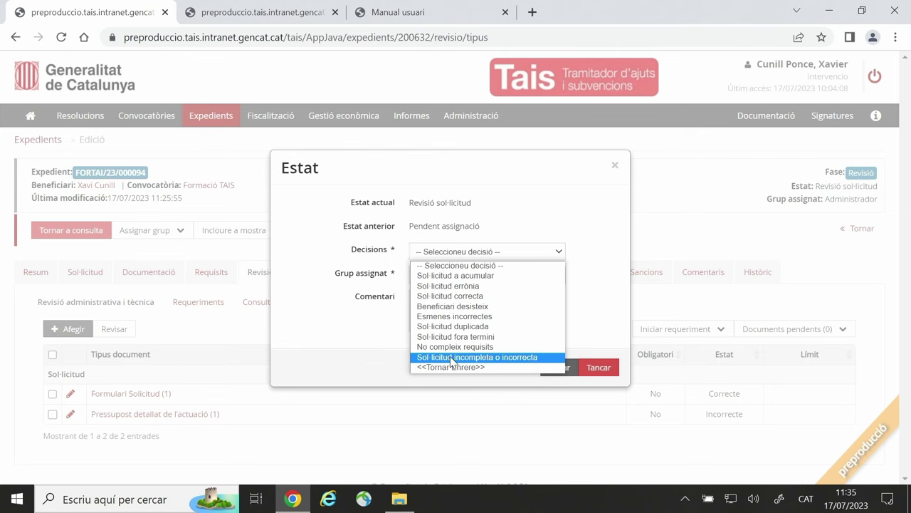
left_click(450, 357)
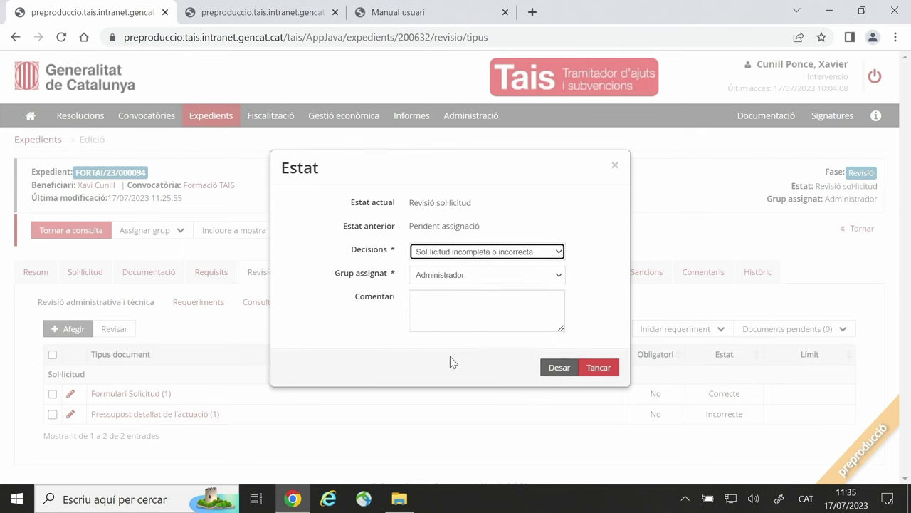
left_click(559, 367)
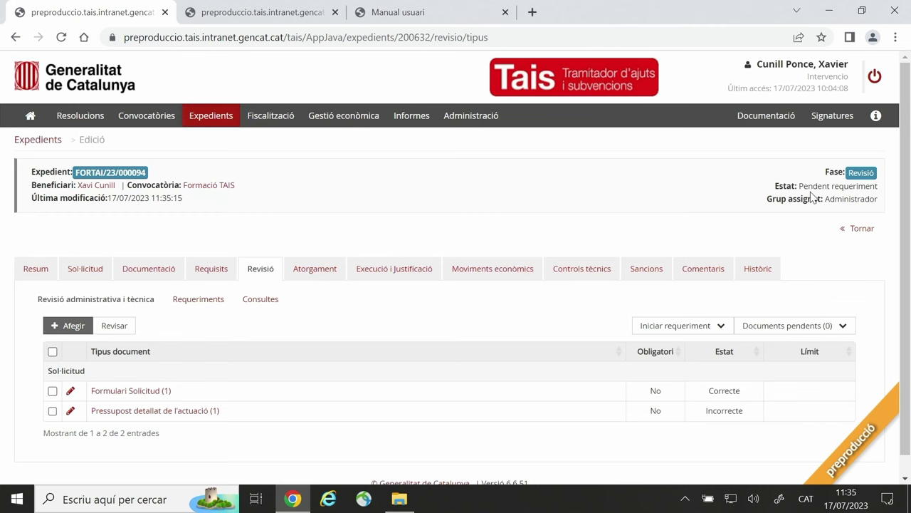
Step: From Requisits, use <<Tornar Enrere>> to return the expedient to Revisió sol·licitud
left_click(211, 268)
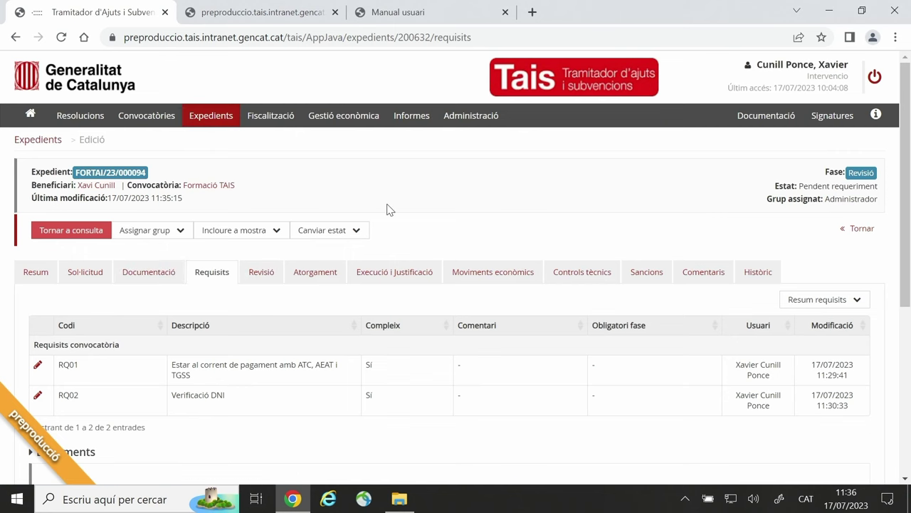
left_click(320, 235)
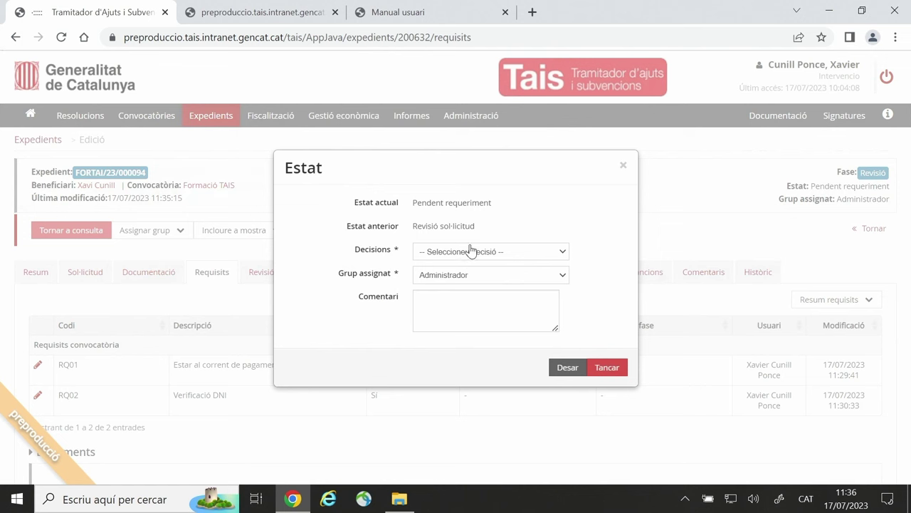
left_click(476, 252)
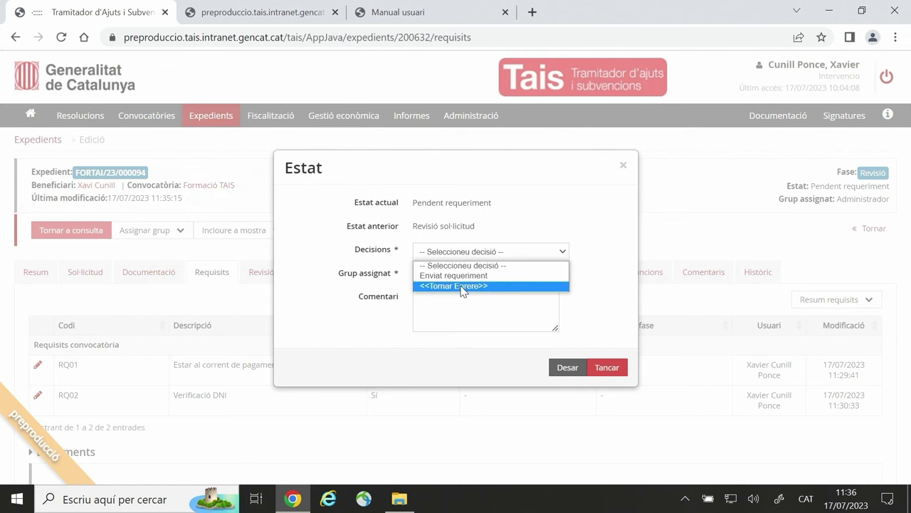
left_click(461, 286)
left_click(573, 368)
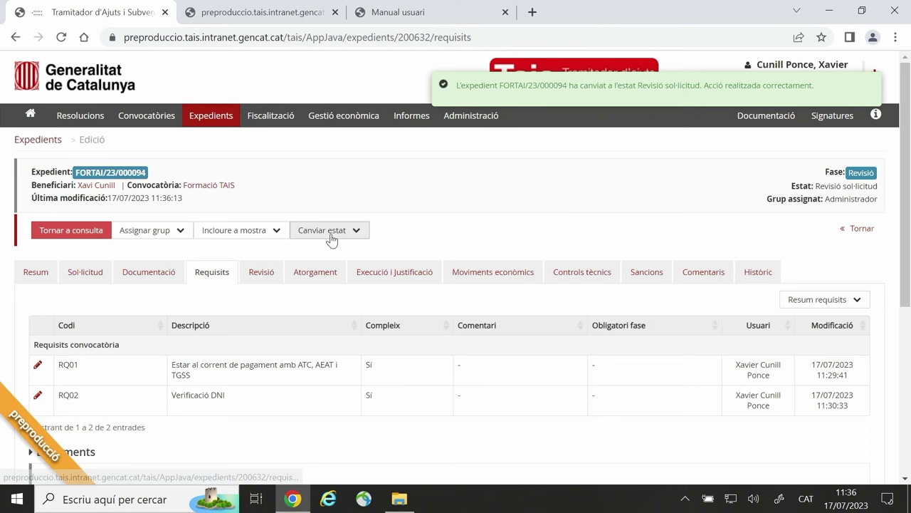
Step: Apply the decision Beneficiari desisteix, moving the expedient to Proposta desistiment
left_click(329, 234)
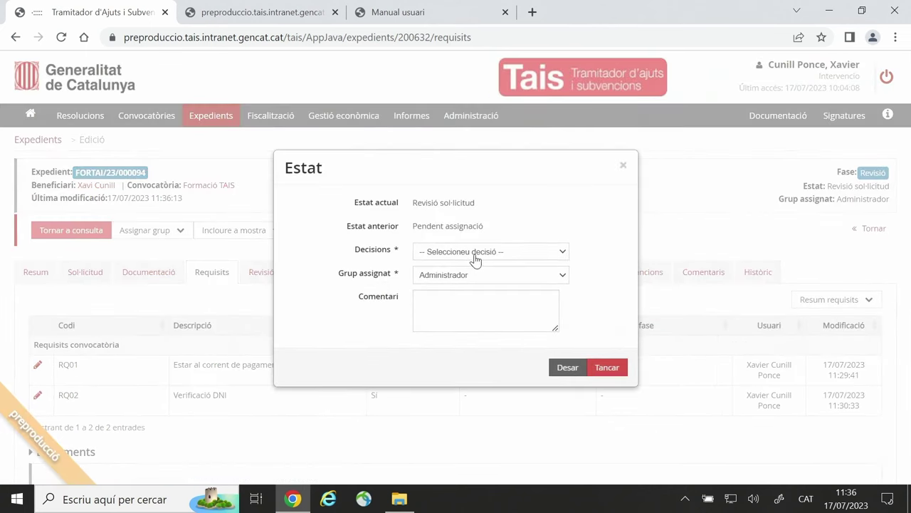
left_click(474, 254)
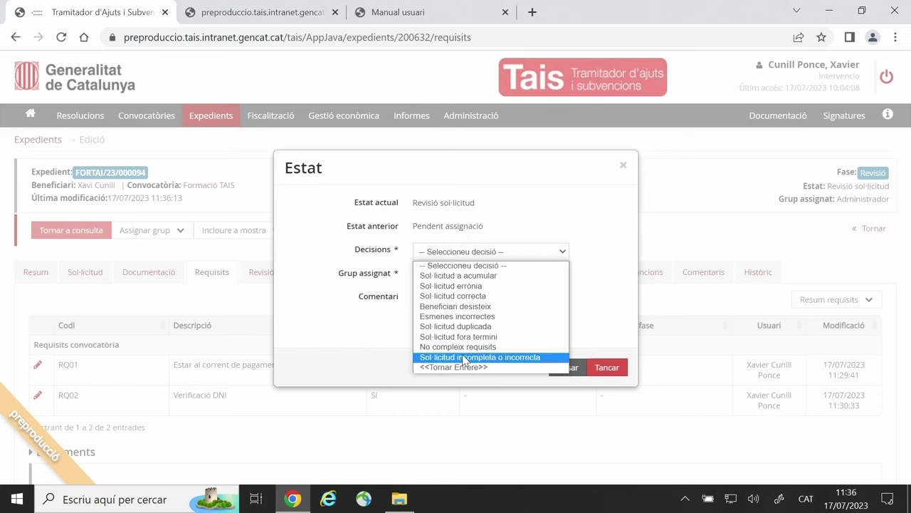
left_click(470, 307)
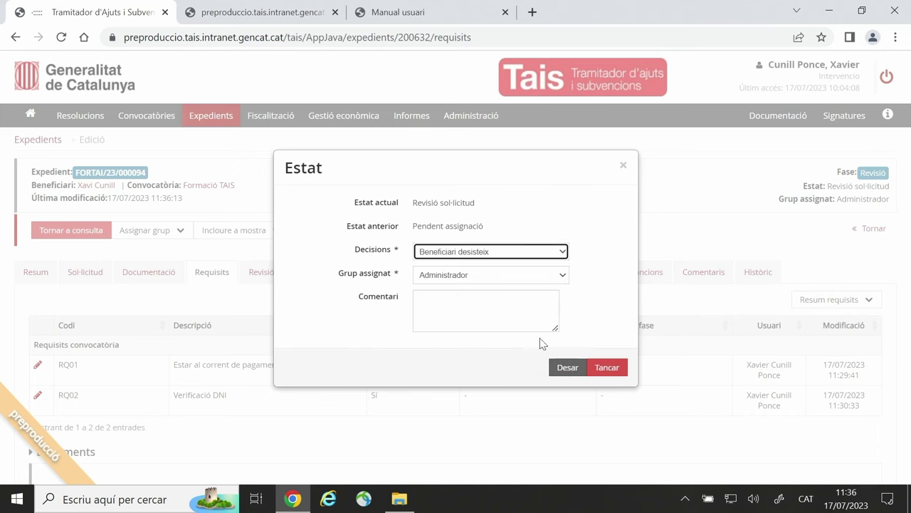
left_click(566, 370)
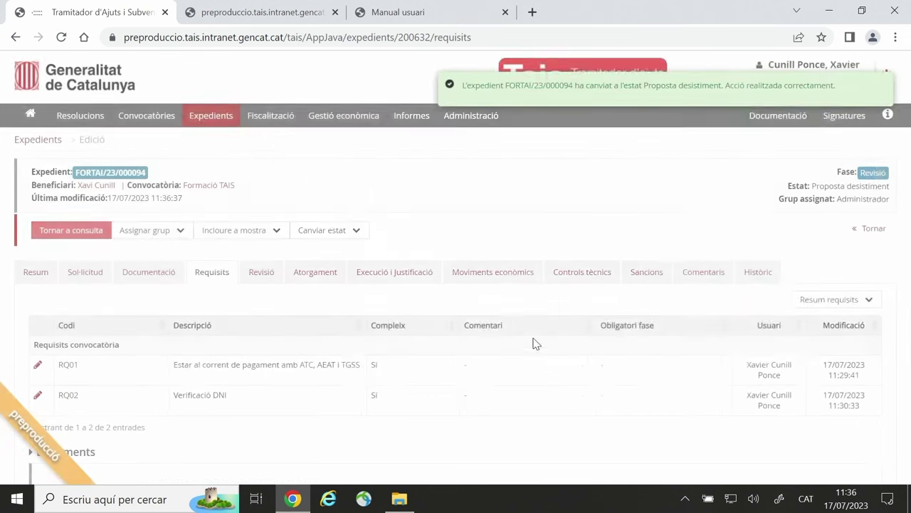
Step: Check the Sol·licitud lines and actions, where Curs de formació now shows Desistida
left_click(85, 274)
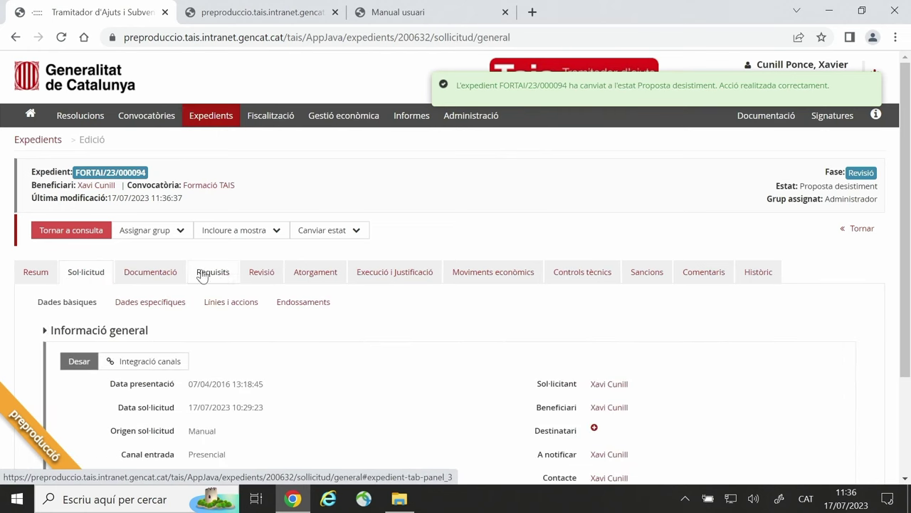
left_click(241, 306)
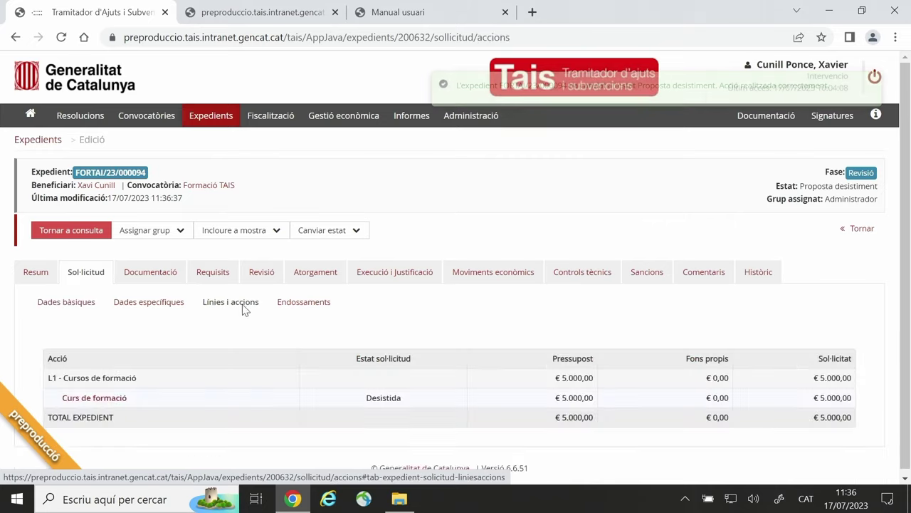
left_click_drag(420, 403, 338, 407)
left_click(359, 329)
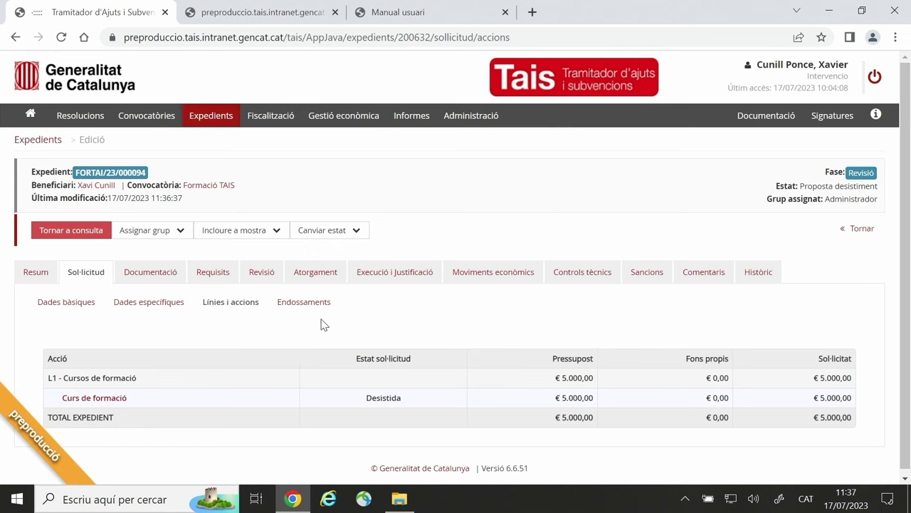
Step: Use <<Tornar Enrere>> to return the expedient from Proposta desistiment to Revisió sol·licitud
left_click(328, 230)
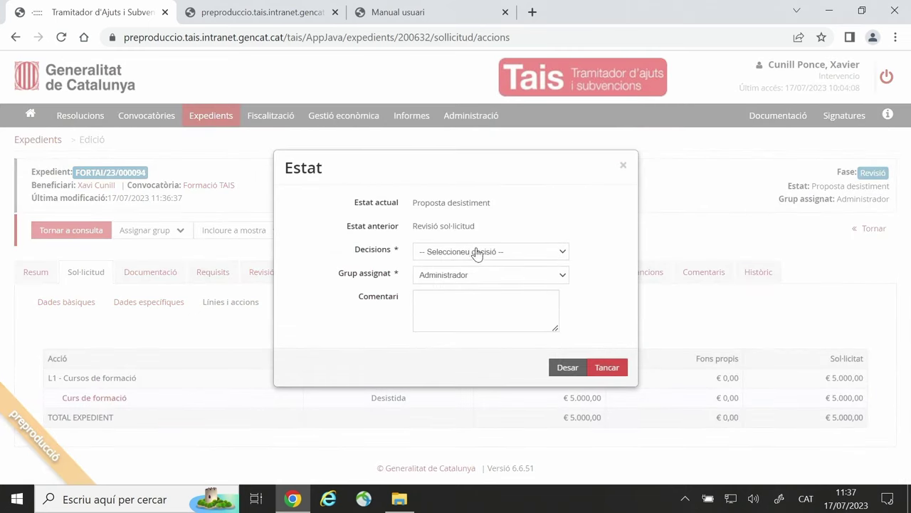
left_click(475, 252)
left_click(459, 285)
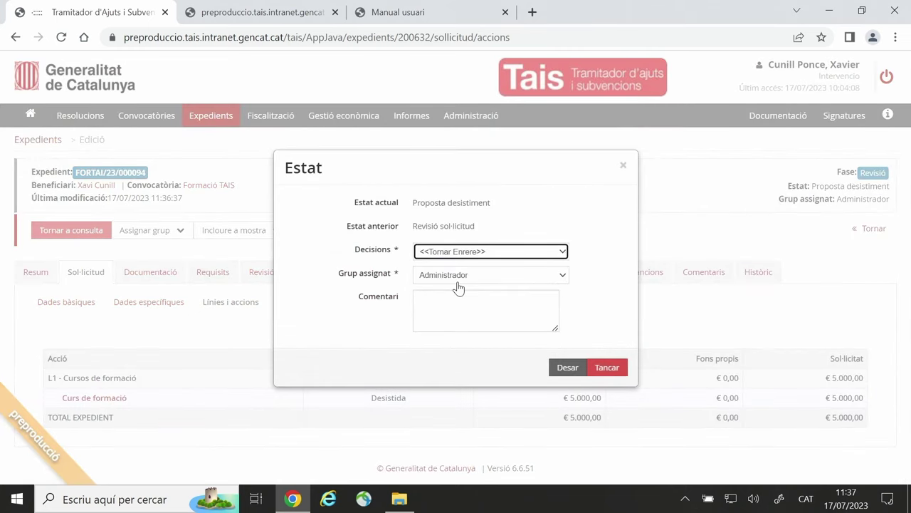
left_click(570, 370)
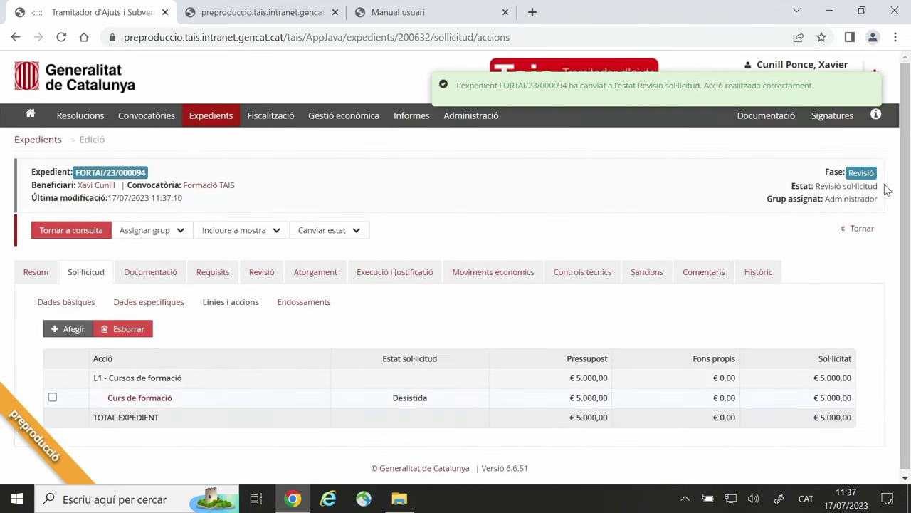
left_click_drag(878, 186, 815, 186)
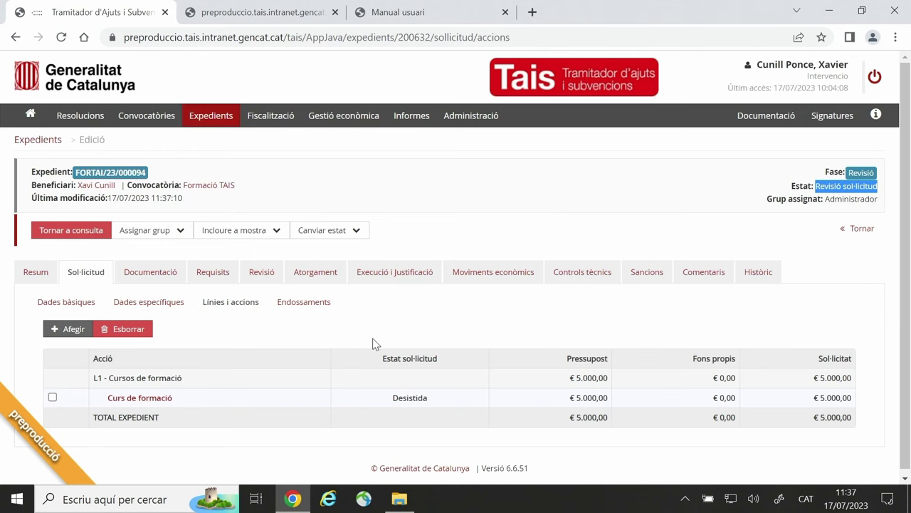
Step: Set the Curs de formació line's Estat sol·licitud back to Sol·licitada and save
left_click(126, 400)
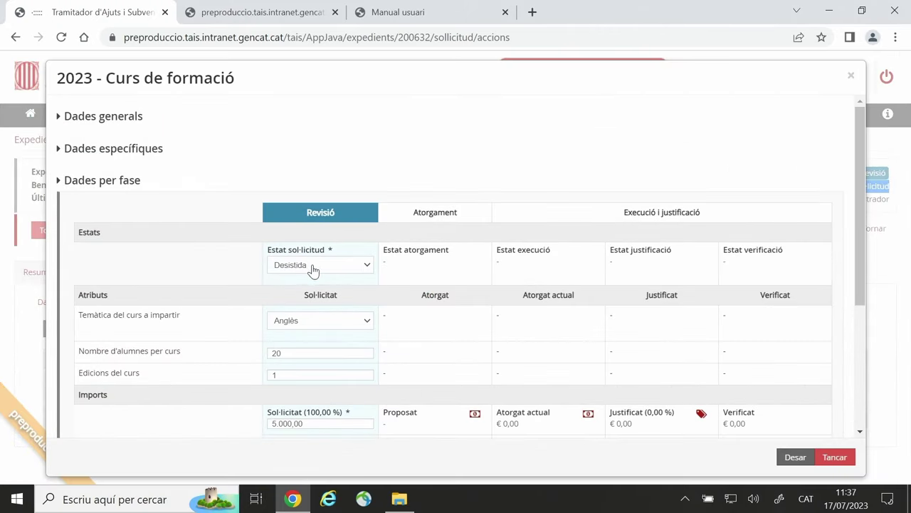
left_click(313, 269)
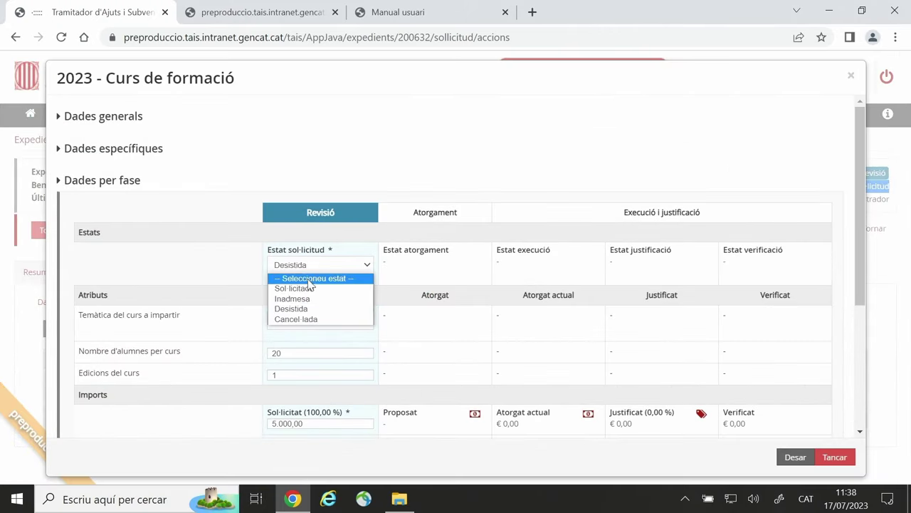
left_click(306, 288)
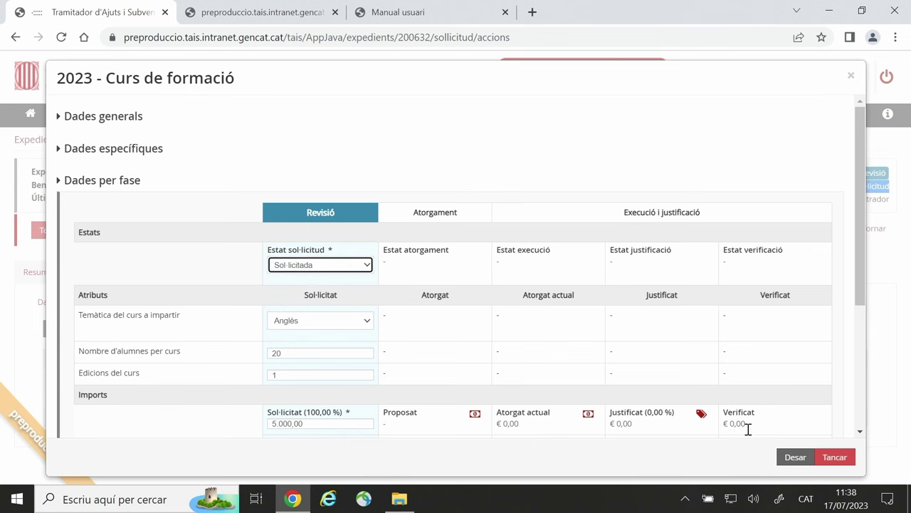
left_click(792, 460)
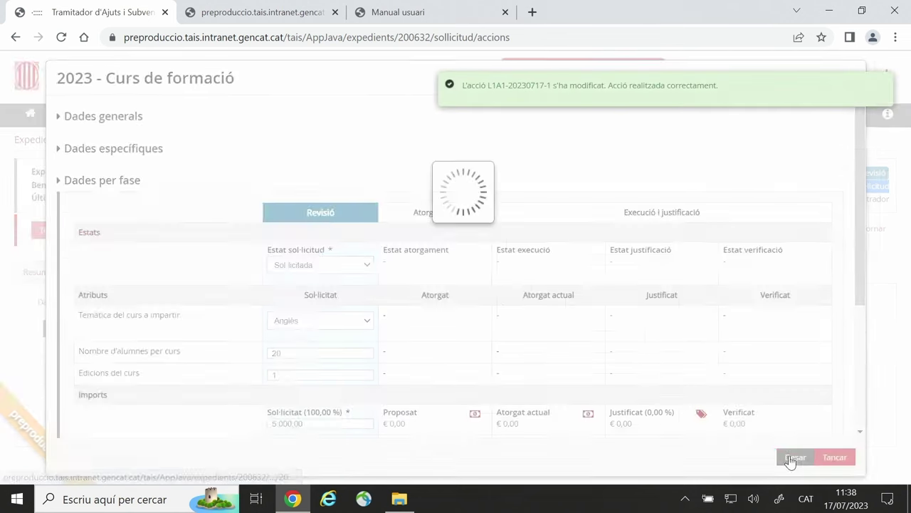
left_click(834, 459)
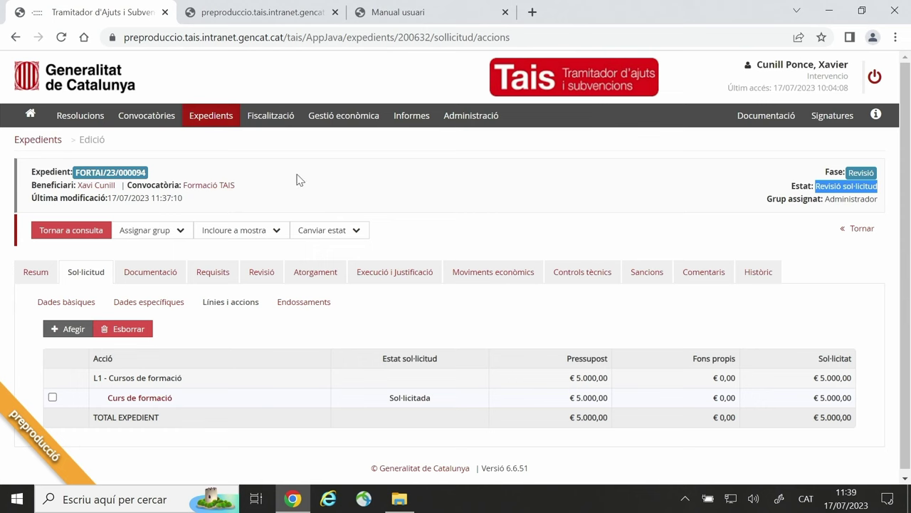
left_click(315, 230)
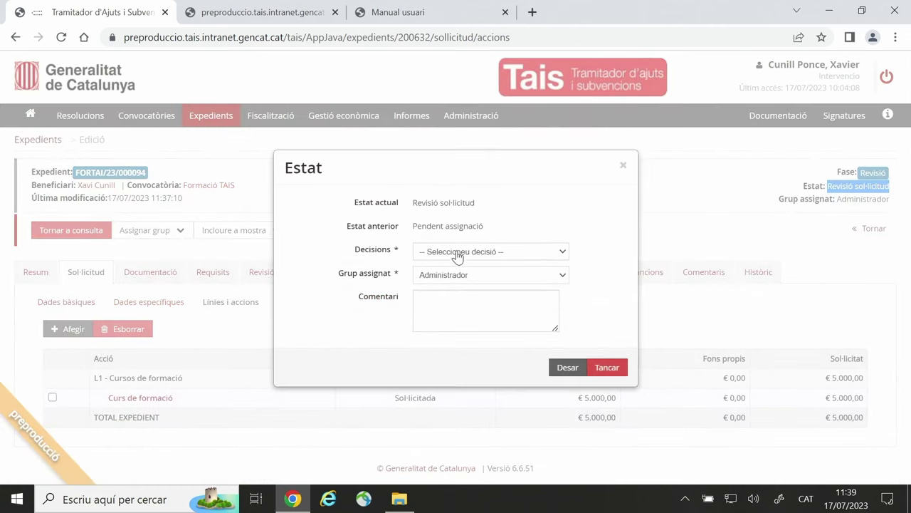
left_click(457, 254)
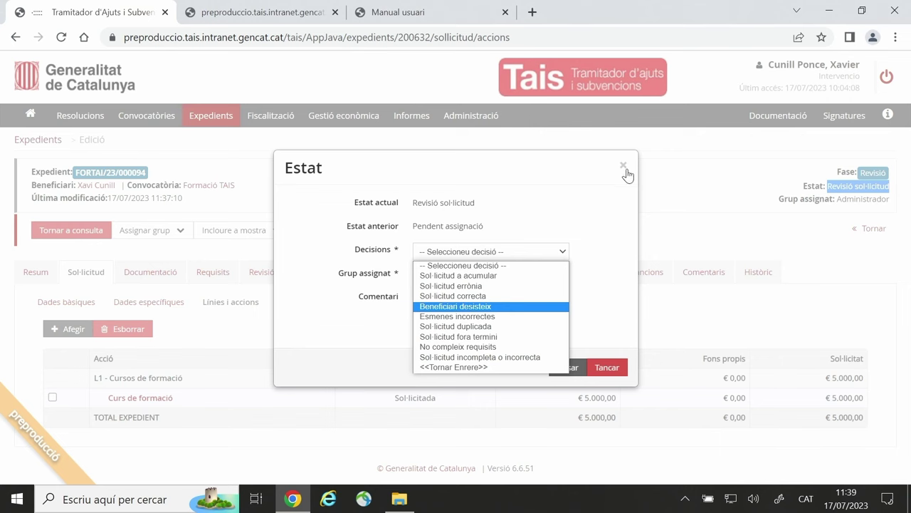
left_click(624, 166)
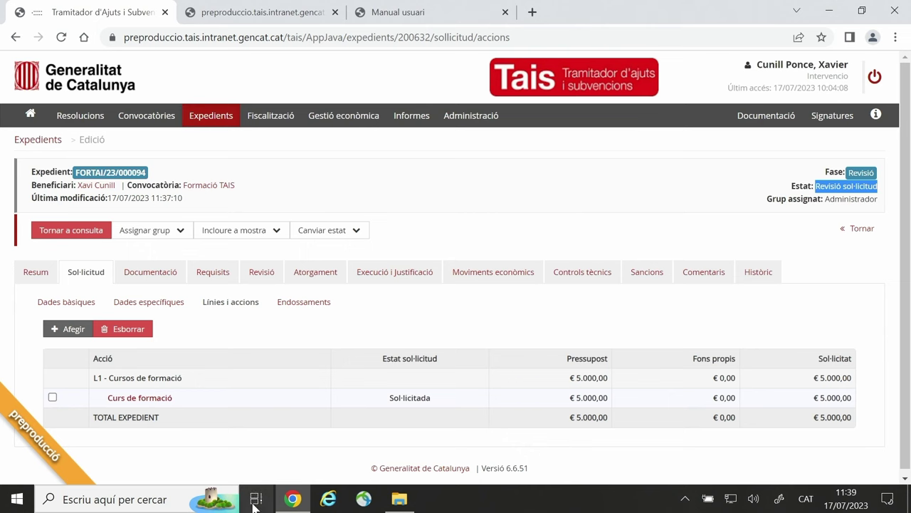
mouse_move(279, 501)
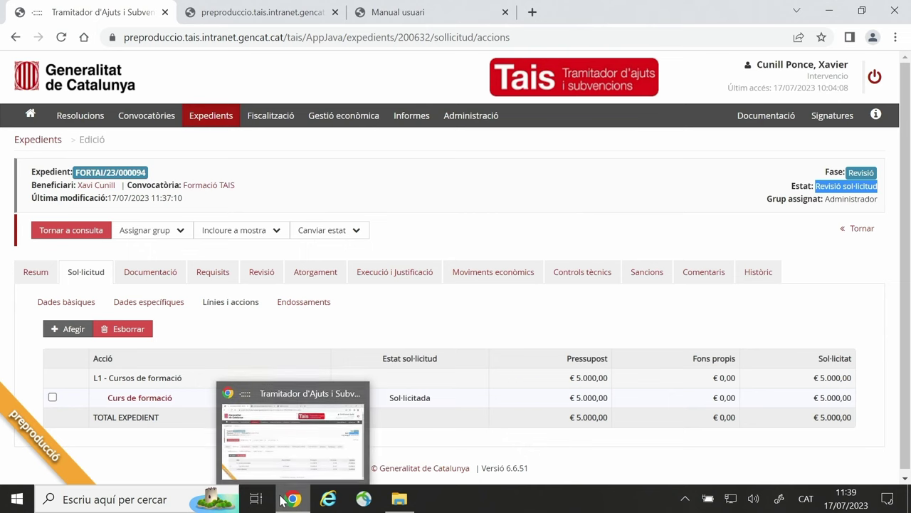
left_click(504, 310)
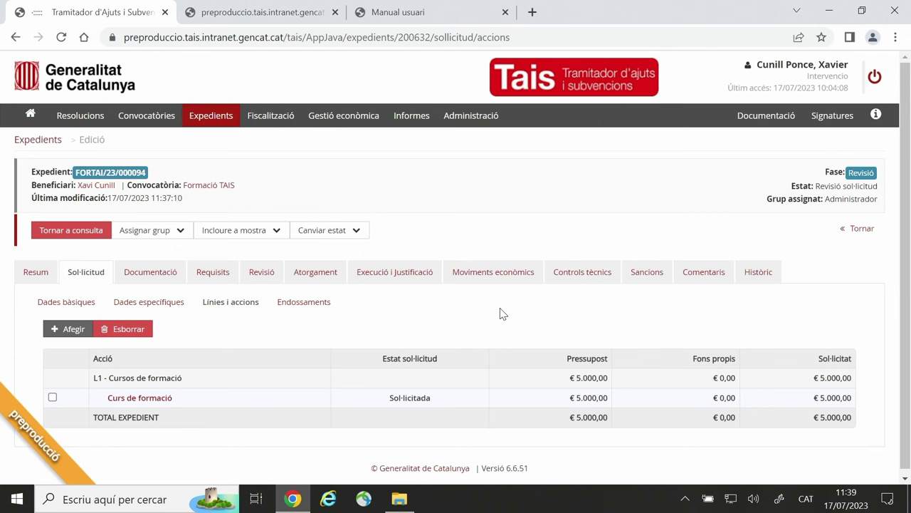
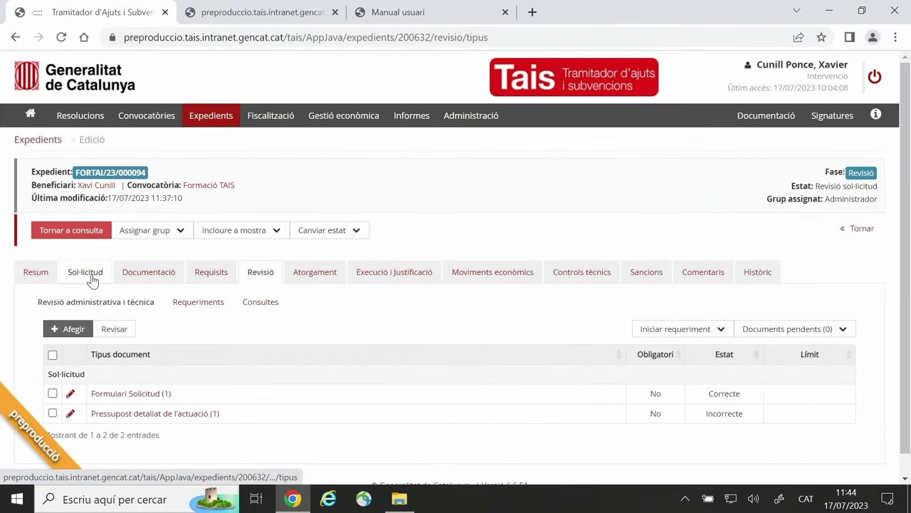
Step: Move expedient FORTAI/23/000094 to Pendent requeriment with decision 'Sol·licitud incompleta o incorrecta'
left_click(89, 280)
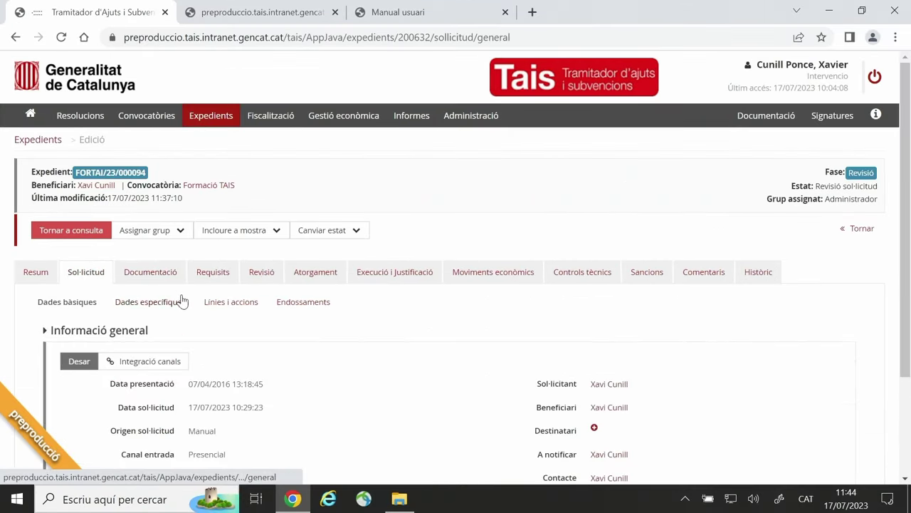
left_click(229, 301)
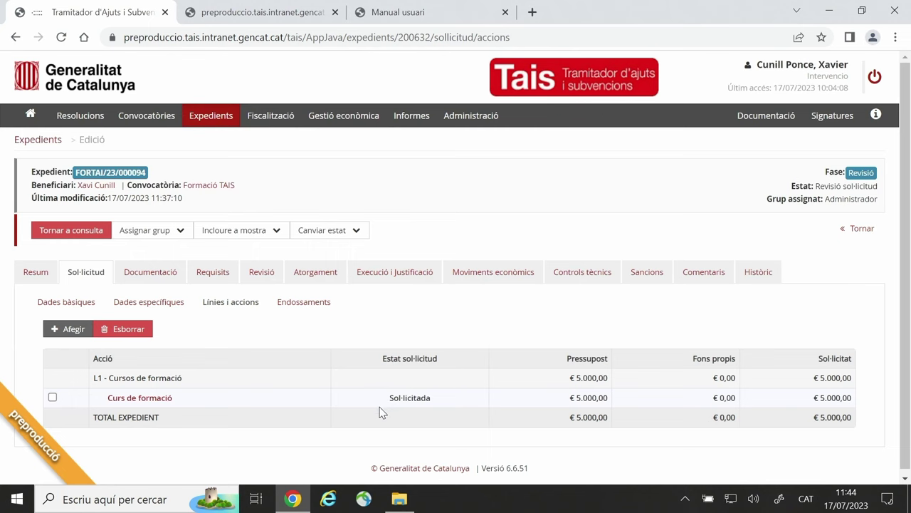
left_click(315, 236)
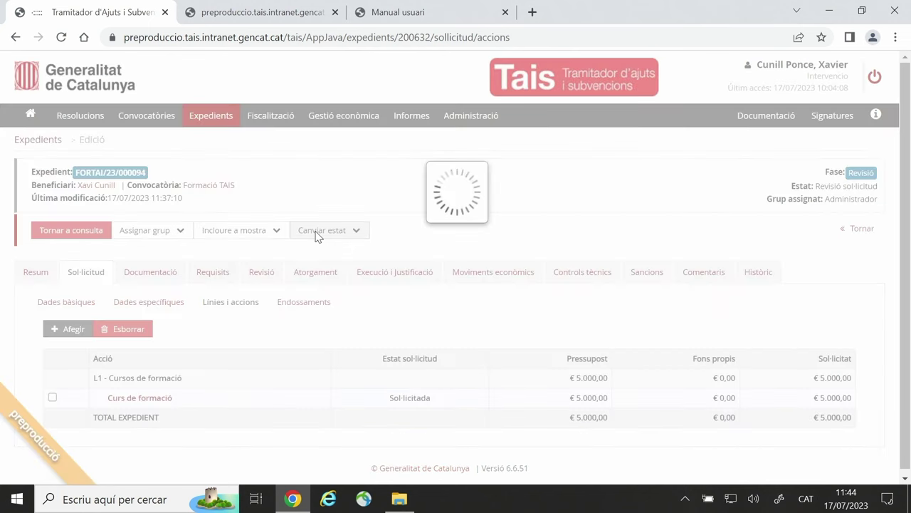
left_click(462, 255)
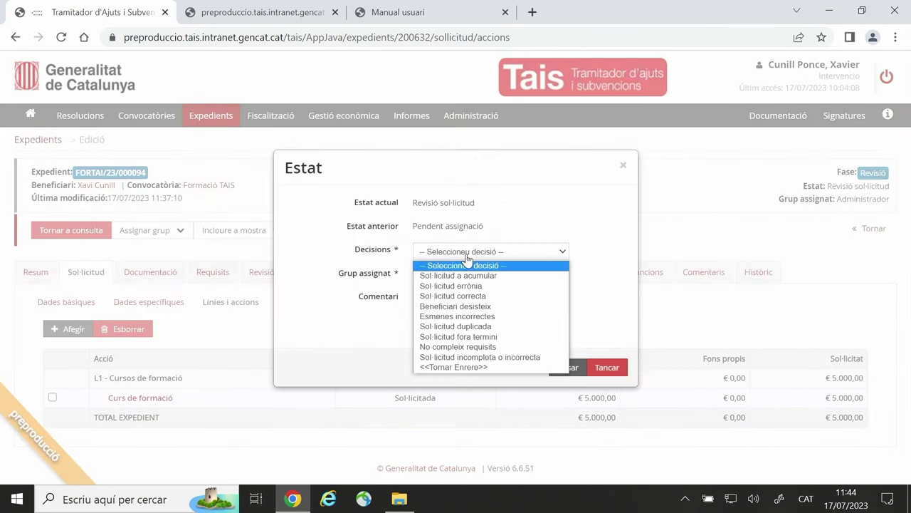
left_click(462, 363)
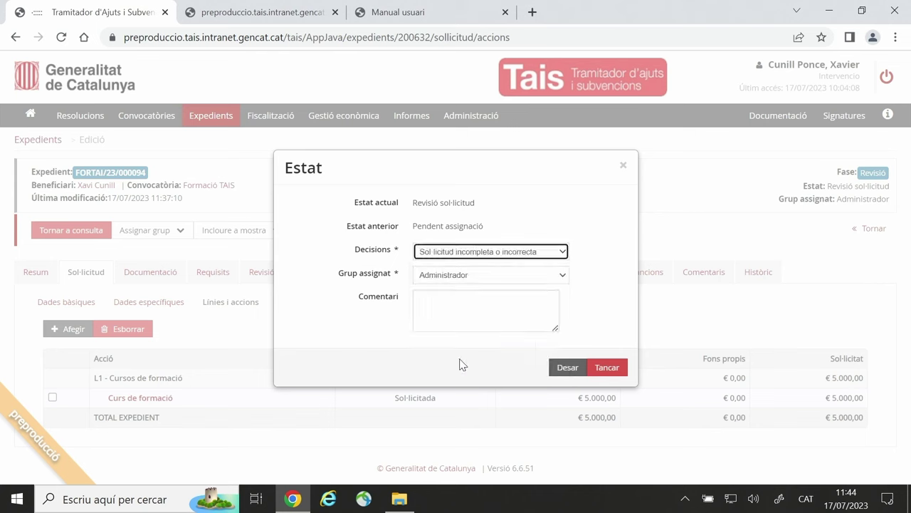
left_click(568, 368)
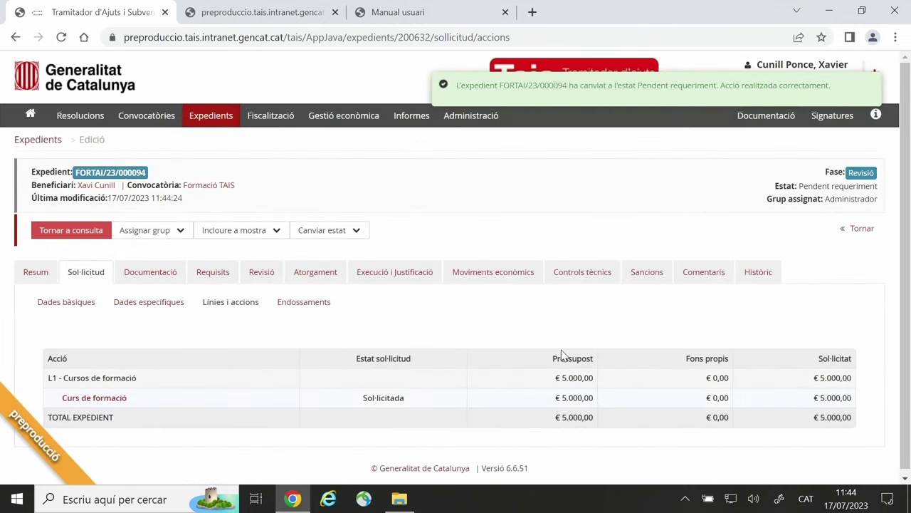
Step: Mark the Pressupost detallat de l'actuació document in the review and start requirement RQM_170723_00001
mouse_move(488, 78)
left_click(262, 276)
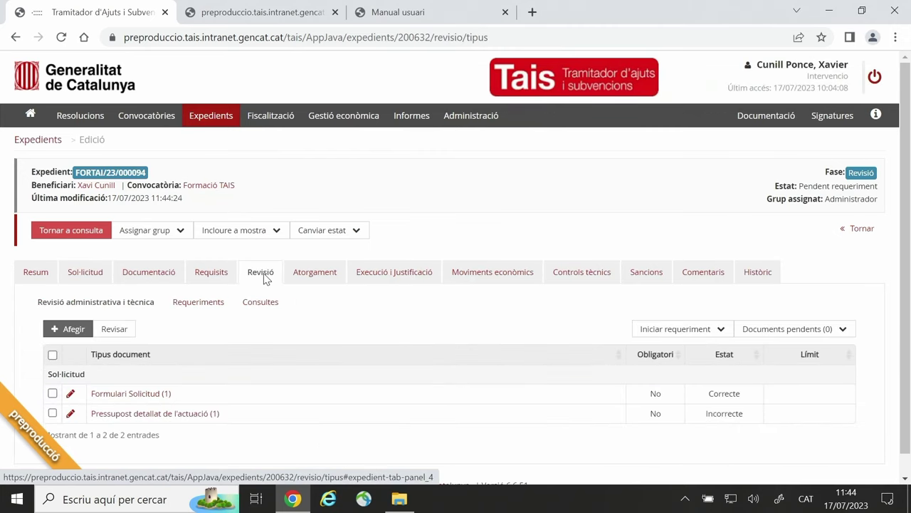
left_click(53, 413)
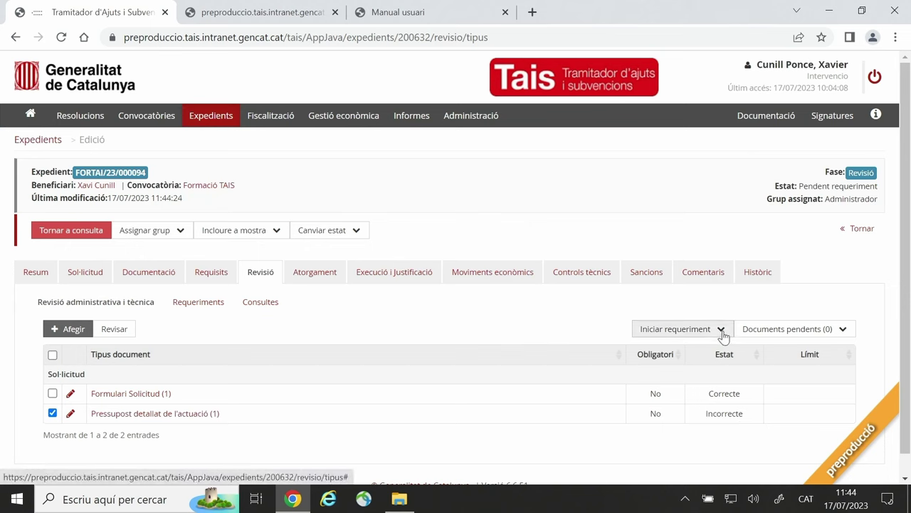
left_click(200, 309)
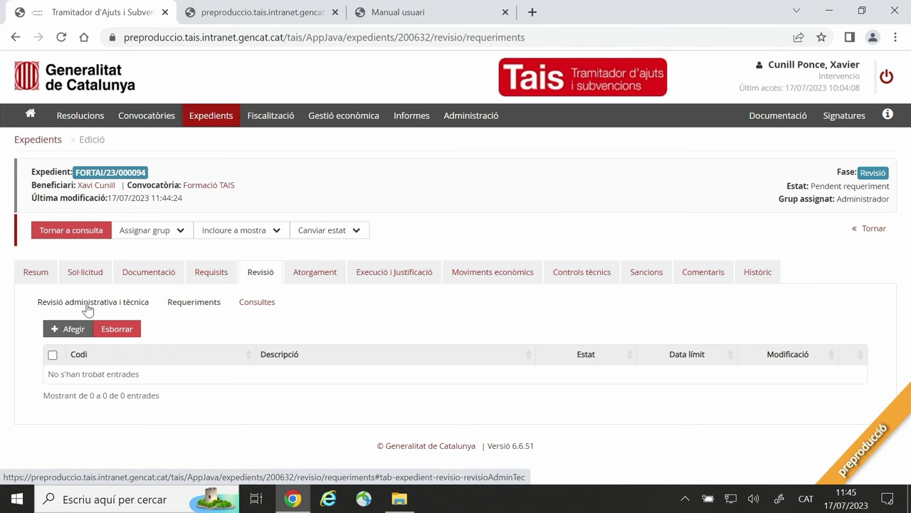
left_click(87, 308)
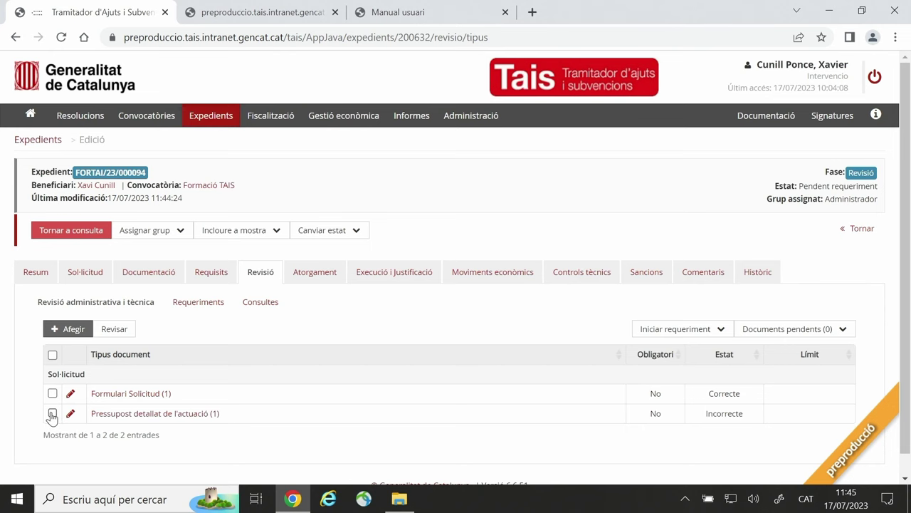
left_click(52, 415)
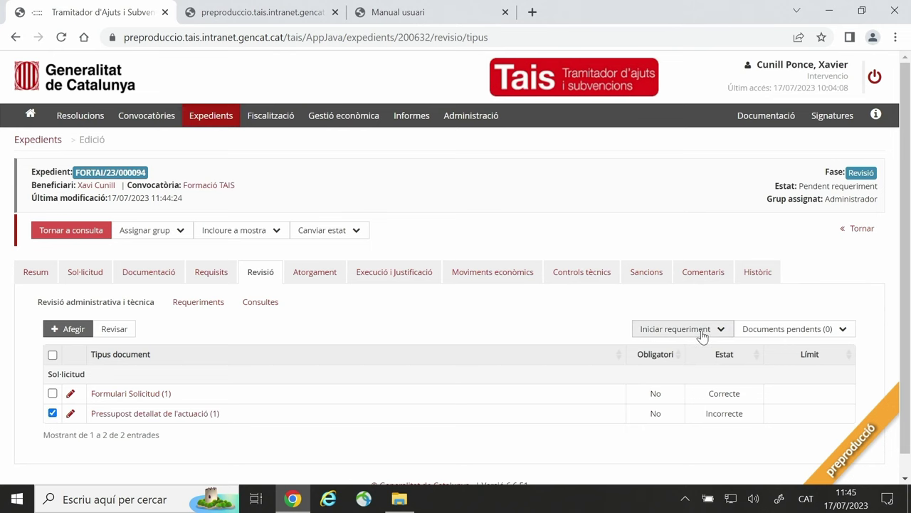
left_click(701, 333)
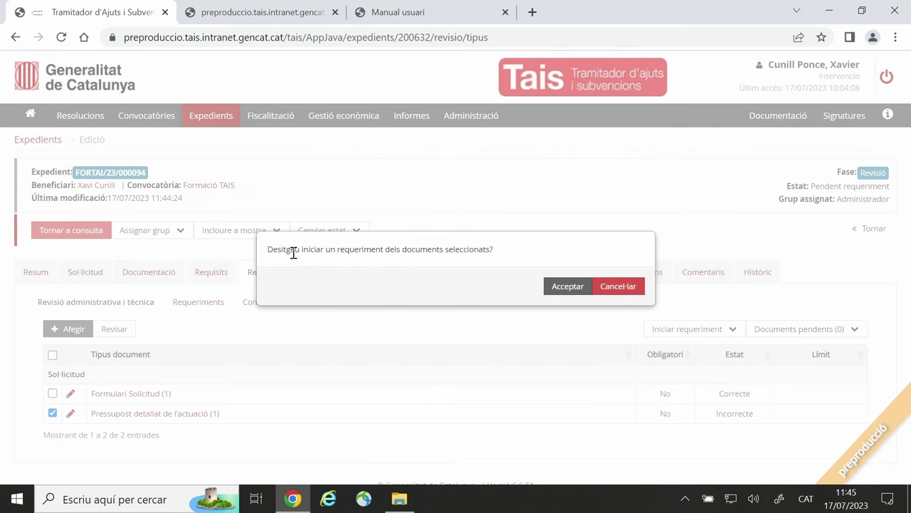
left_click(564, 287)
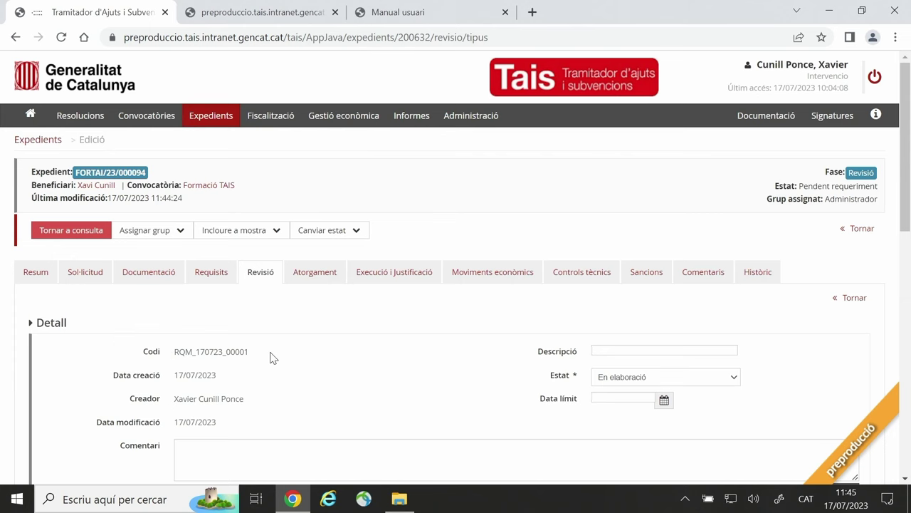
Step: Enter 'Requeriment esmenes SOLC' as the requirement's description and save it
scroll(272, 360, "down", 1)
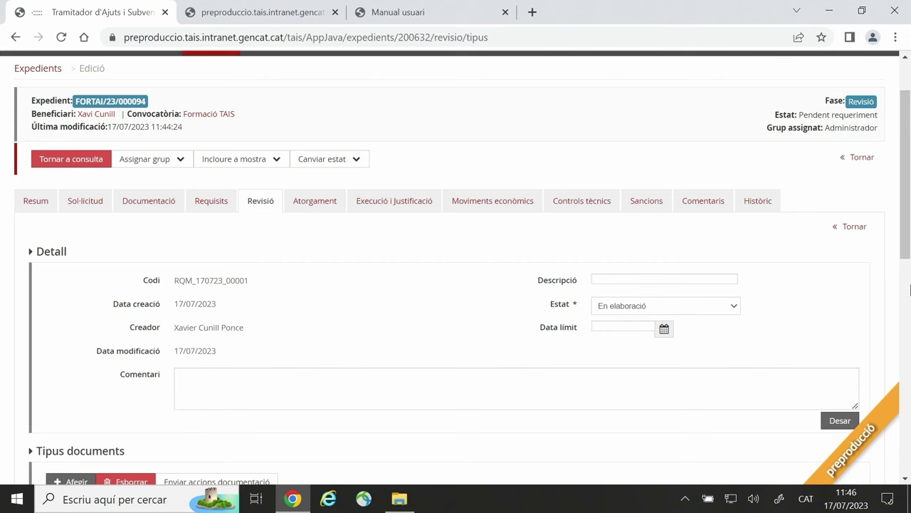
left_click(624, 279)
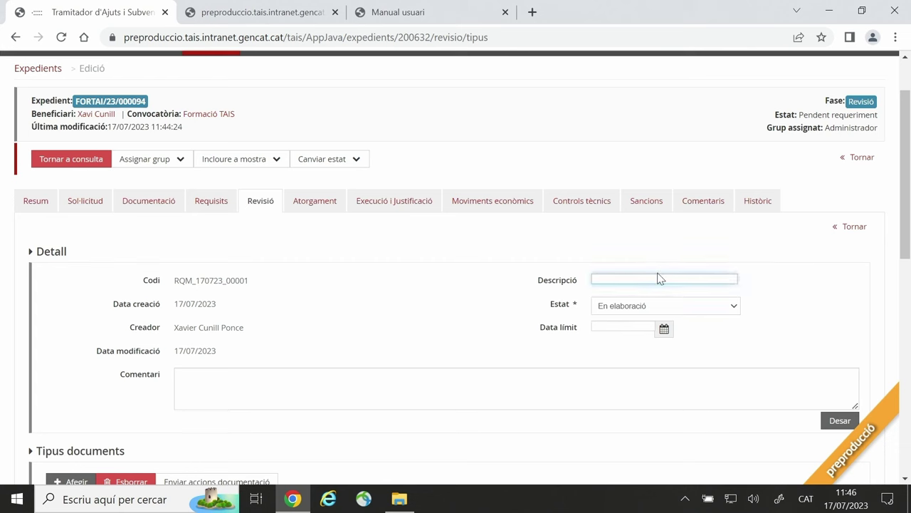
type("Requeriment esmenes")
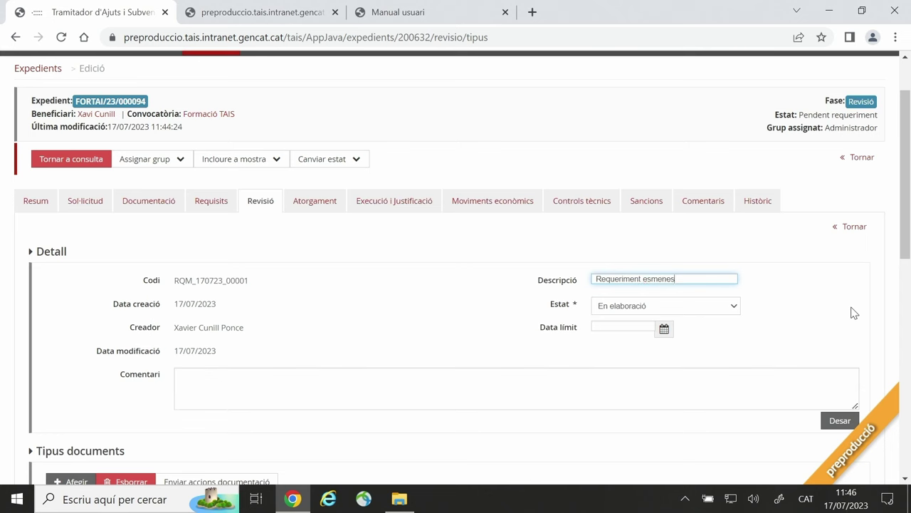
type(" SOLC")
left_click(840, 421)
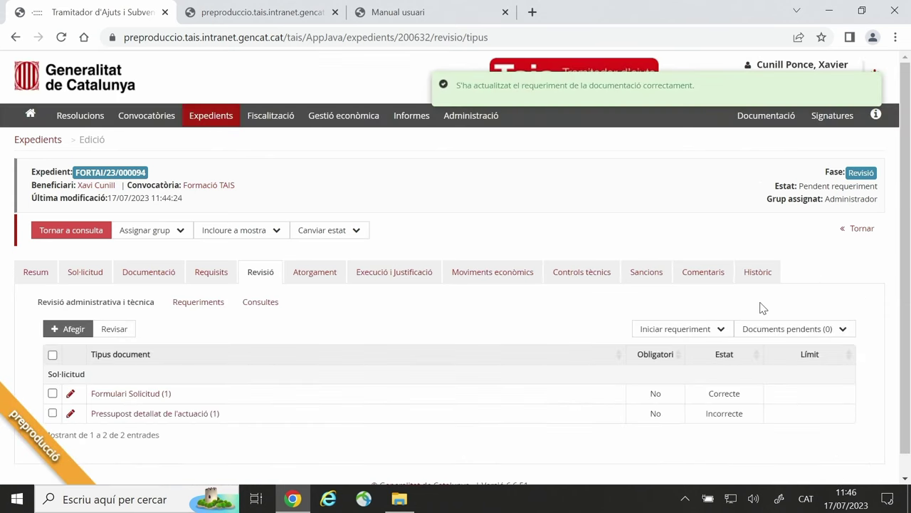
Step: Review requirement RQM_170723_00001's details from the requirements list
mouse_move(499, 96)
left_click(198, 302)
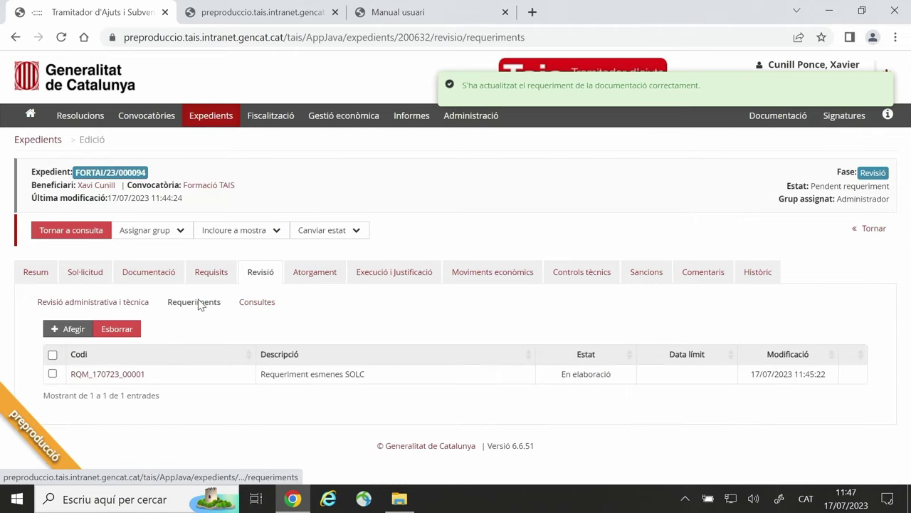
left_click(113, 375)
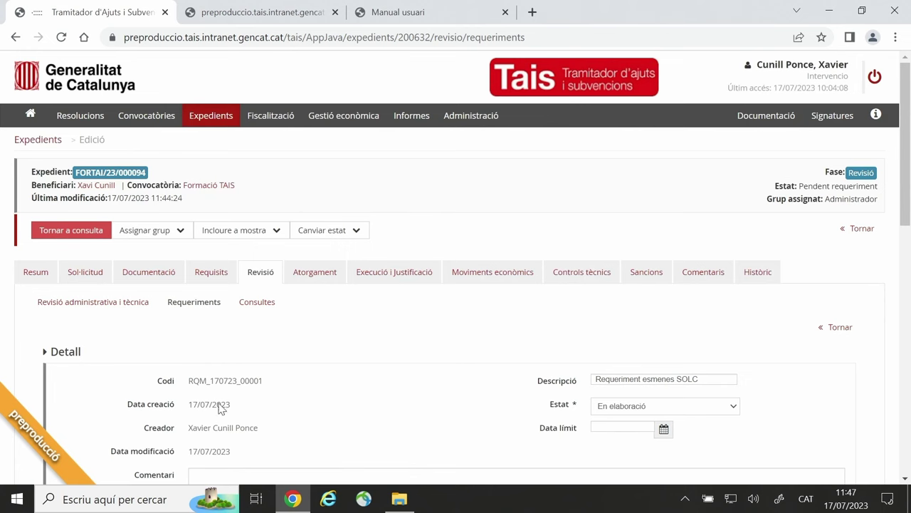
scroll(122, 379, "down", 1)
scroll(123, 380, "down", 4)
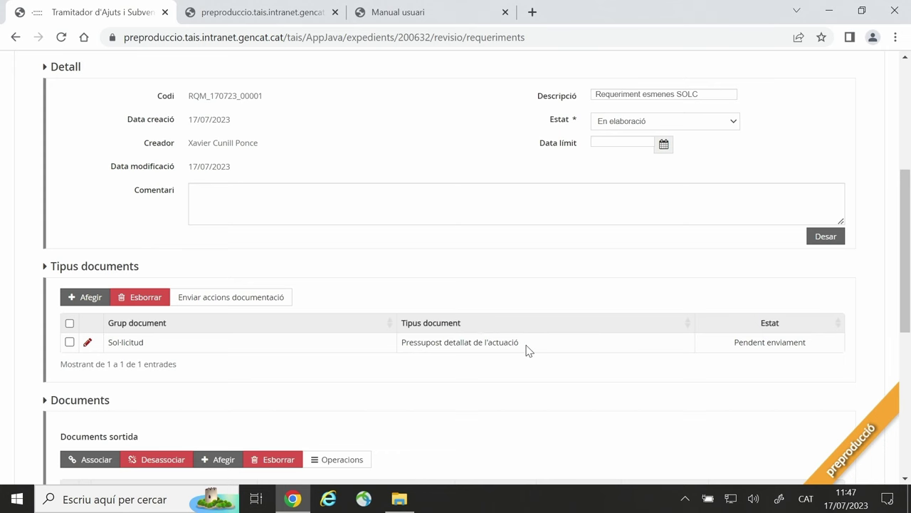
scroll(197, 238, "up", 1)
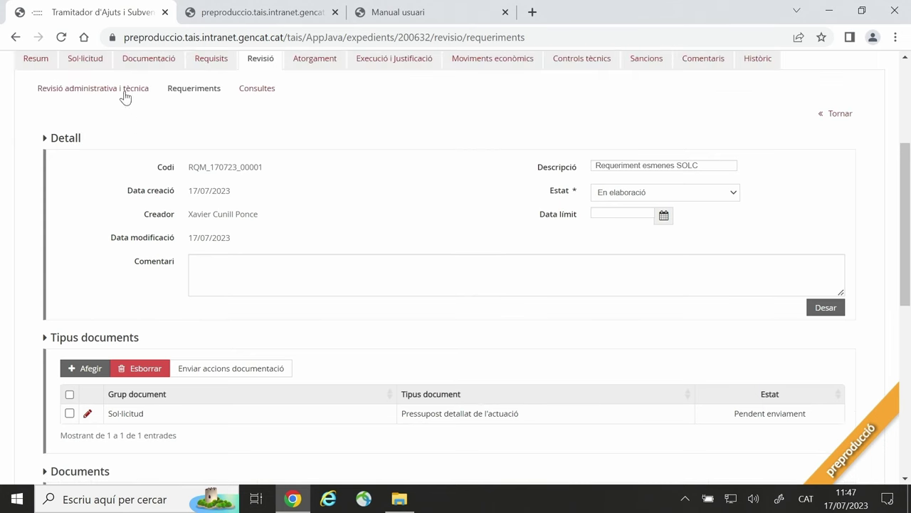
left_click(95, 94)
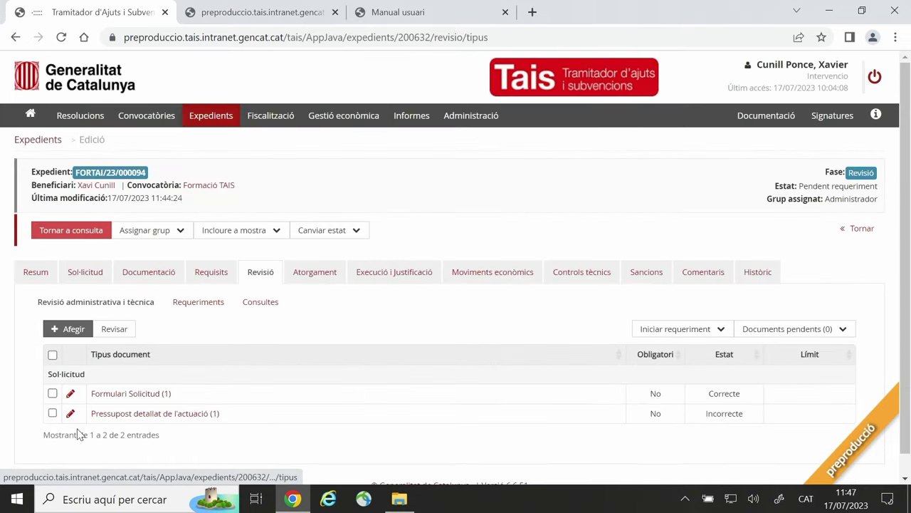
Step: Mark Pressupost detallat de l'actuació again and create a new requirement
left_click(52, 413)
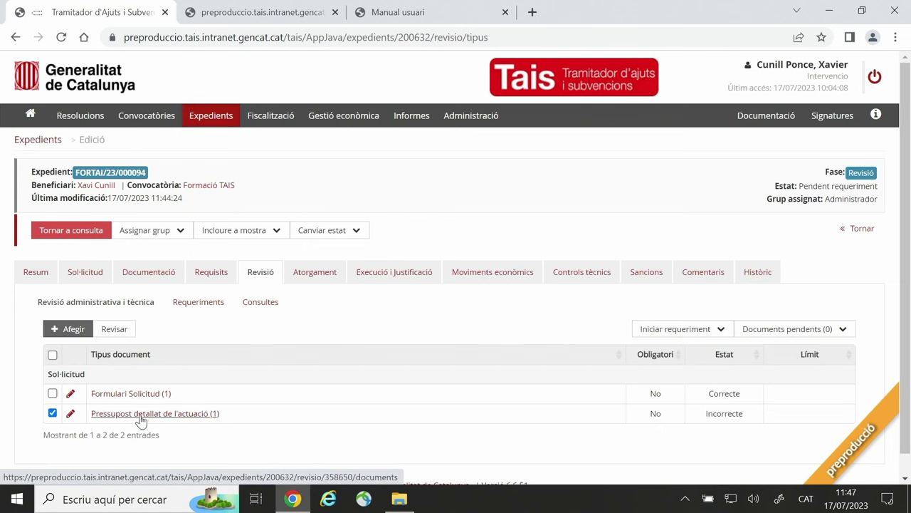
left_click(200, 309)
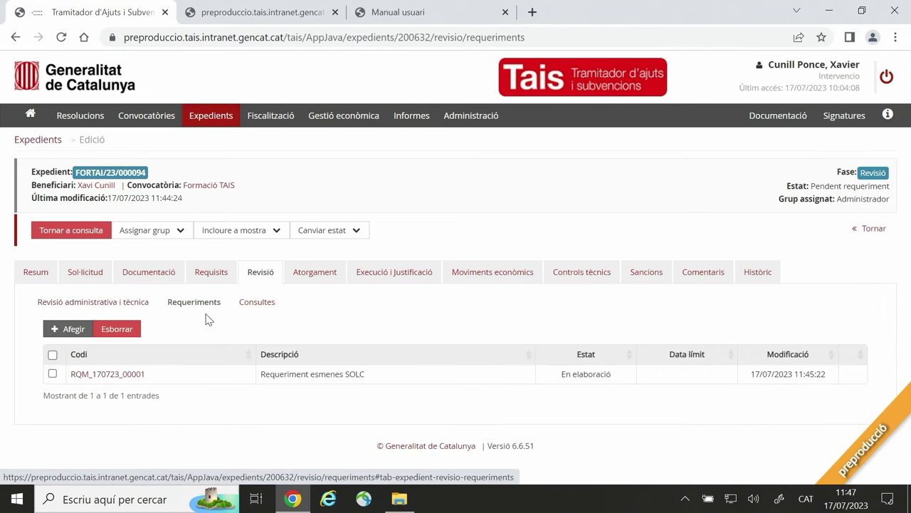
left_click(70, 328)
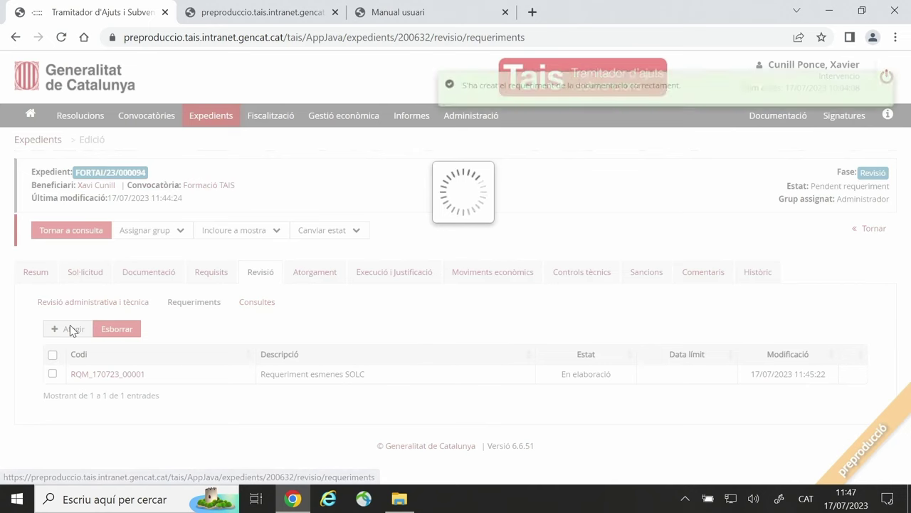
scroll(259, 331, "down", 2)
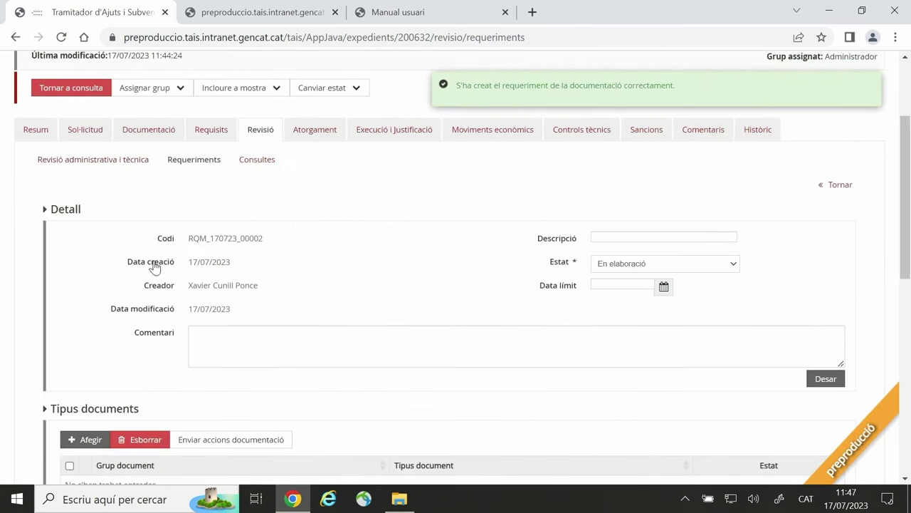
scroll(125, 333, "down", 1)
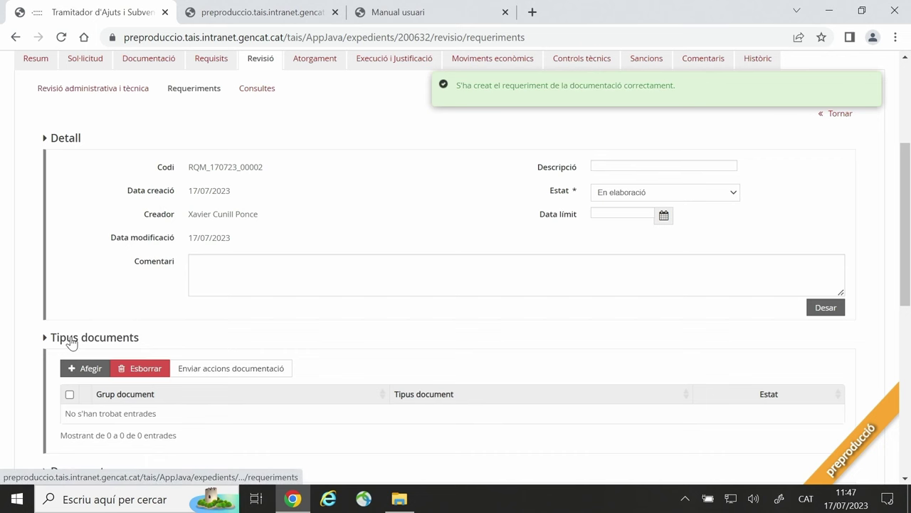
Step: Delete requirement RQM_170723_00002 from the file's requirements list
left_click(105, 91)
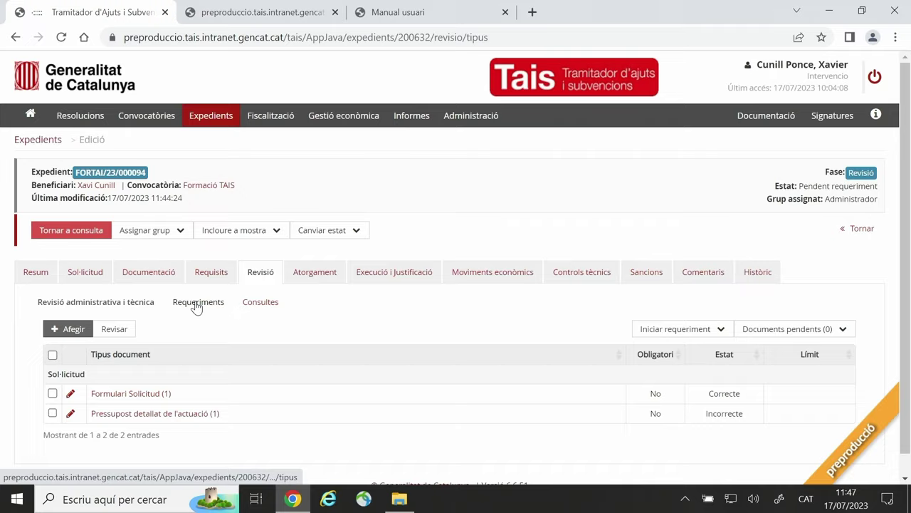
left_click(197, 304)
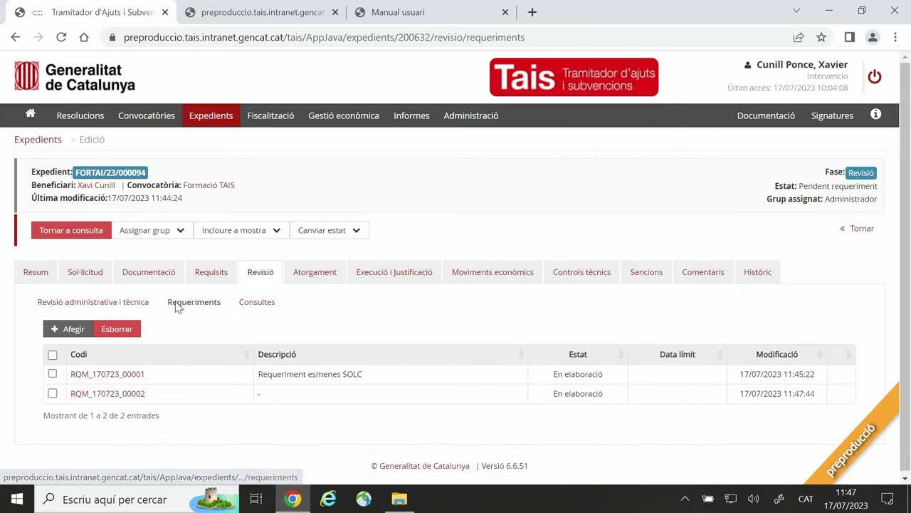
left_click(52, 394)
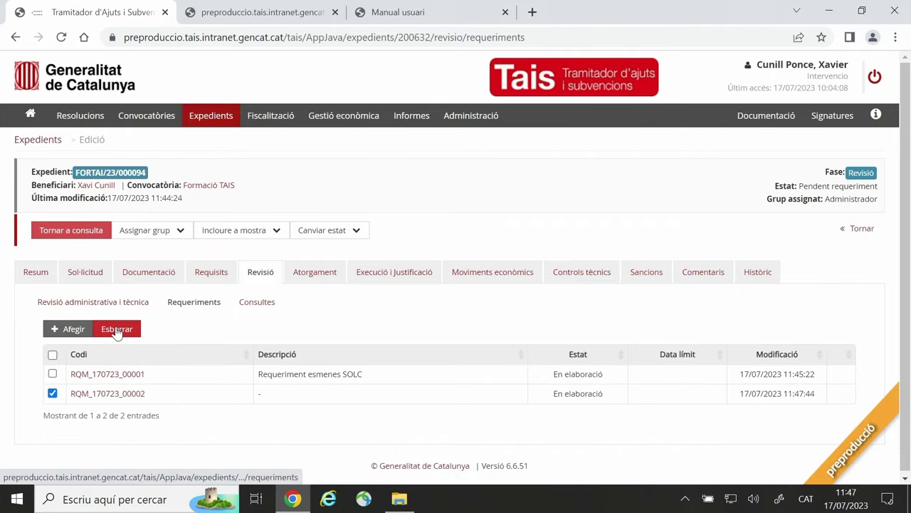
left_click(117, 329)
left_click(574, 286)
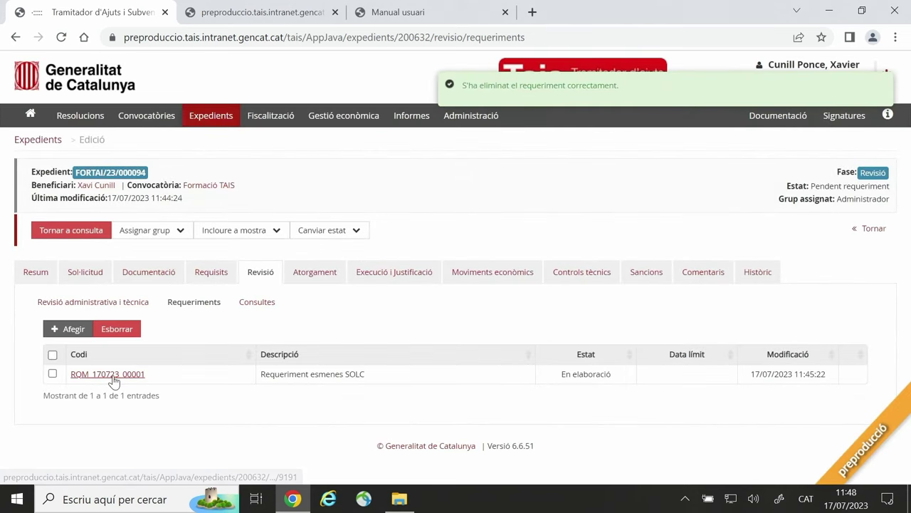
Step: Add Memòria descriptiva de les actuacions as a document type in RQM_170723_00001
left_click(111, 378)
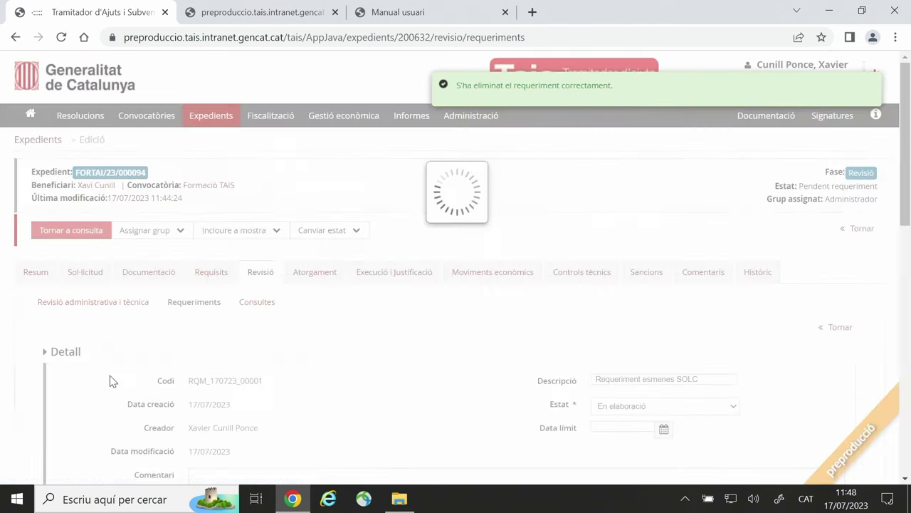
scroll(193, 350, "down", 5)
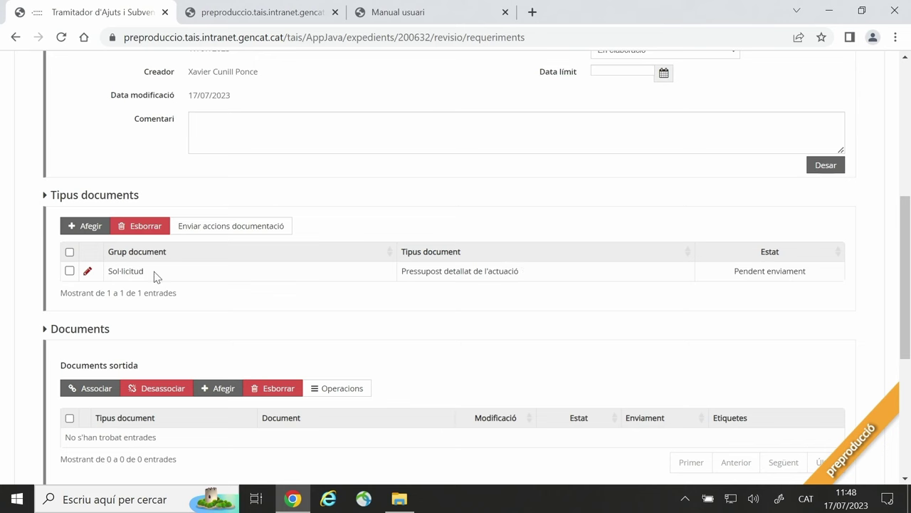
left_click(86, 228)
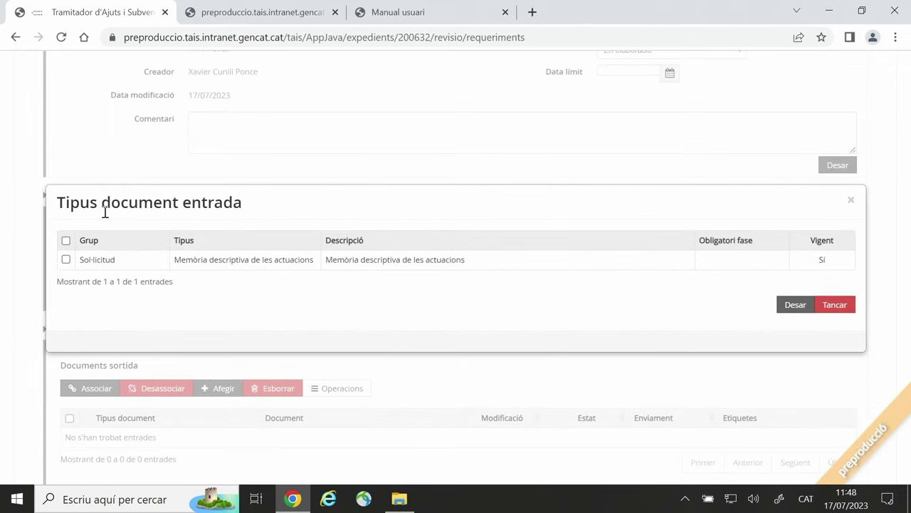
left_click(66, 260)
left_click(794, 311)
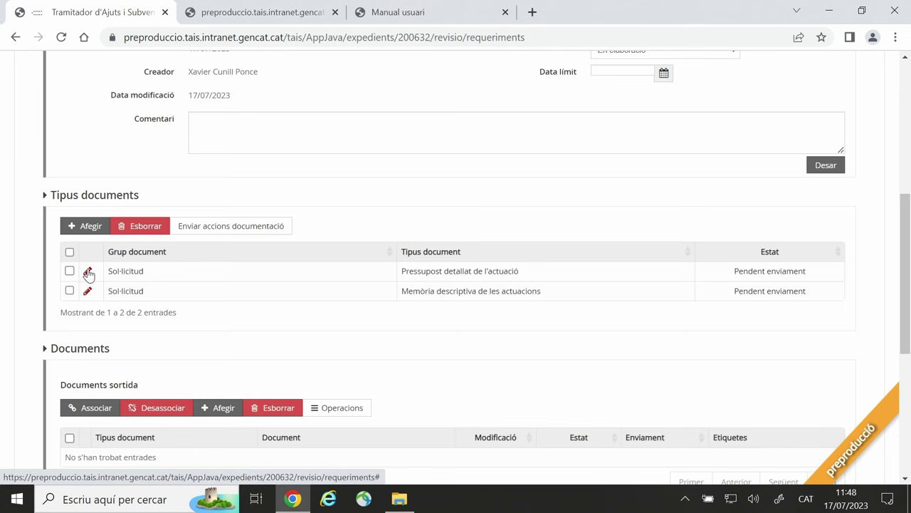
Step: Open the Pressupost detallat de l'actuació entry's comment window
left_click(89, 272)
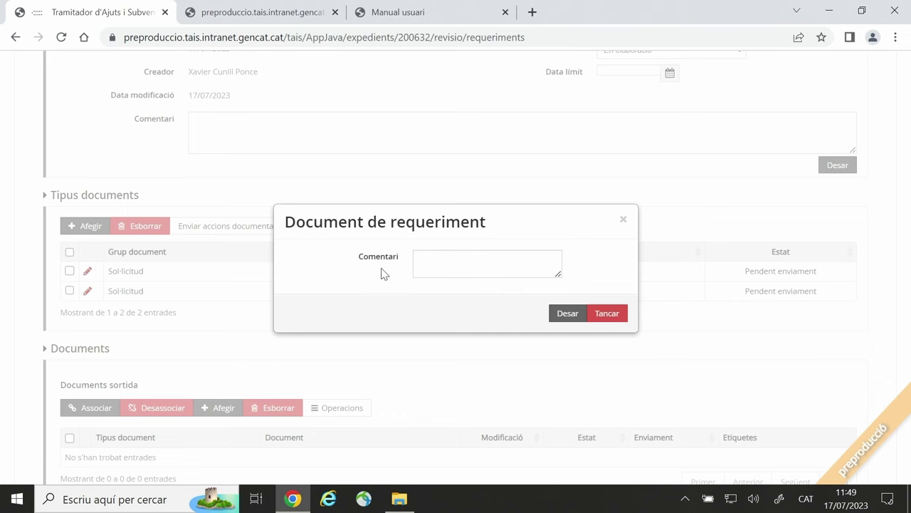
left_click(623, 222)
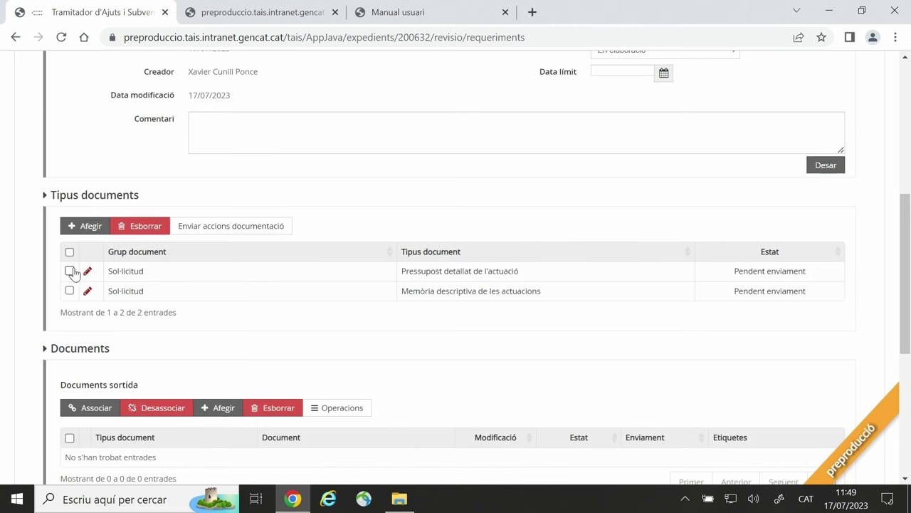
left_click(87, 271)
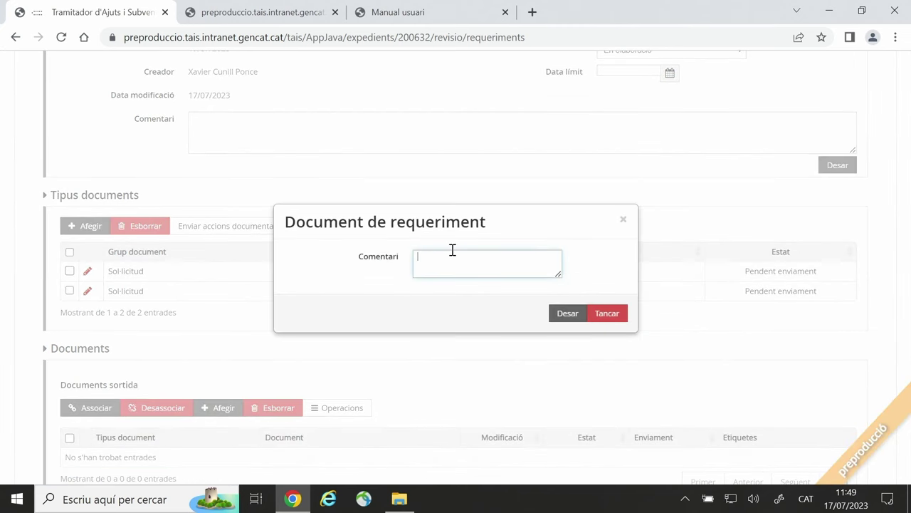
Step: Comment on Pressupost detallat that the budget isn't detailed as point 8.2 of the BBRR requires
type("Q")
key("BackSpace")
type("El pressupost no est+a à deta")
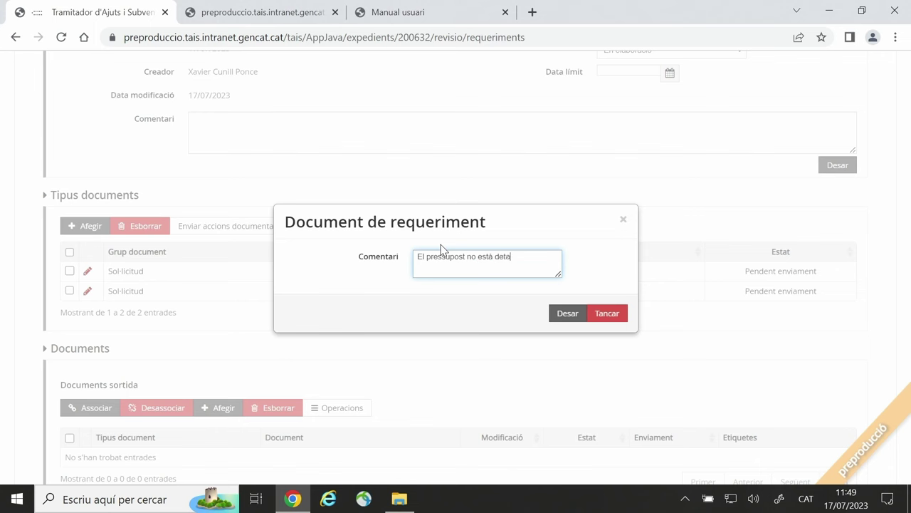
type("llat tal i com indiqu")
type("en ")
type("ca el")
key("BackSpace")
key("BackSpace")
key("BackSpace")
key("BackSpace")
type("u")
type("ca ")
type("el punta 8")
type("8.2 de le")
type("s B")
type("BRR.")
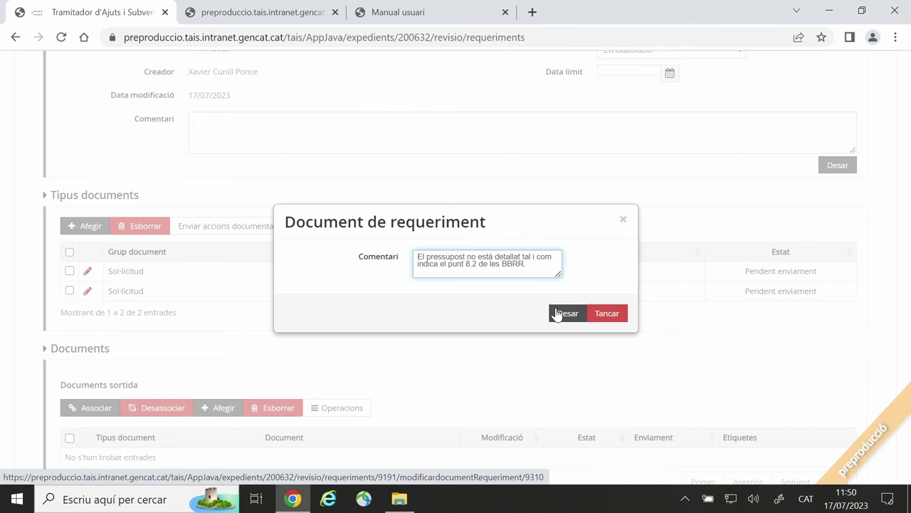
left_click(557, 314)
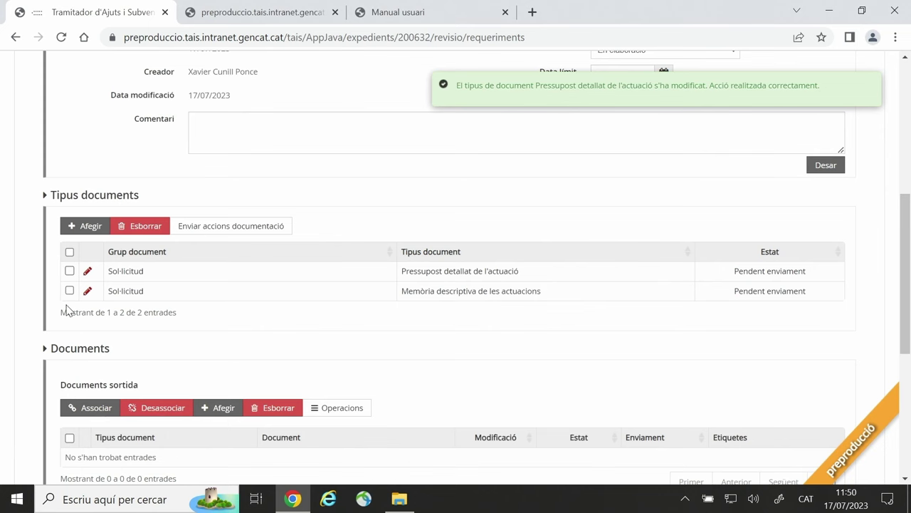
left_click(88, 290)
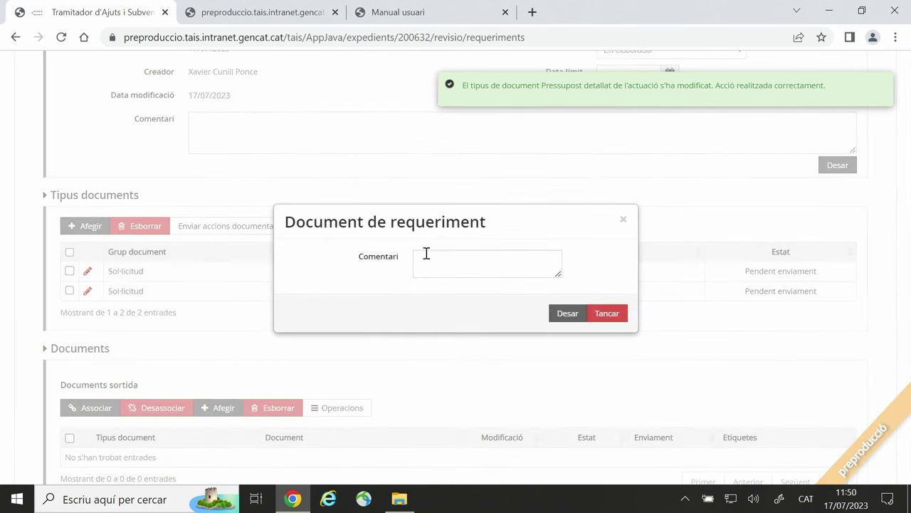
Step: Save the comment 'Manca la presentació de la memòria' on Memòria descriptiva de les actuacions
left_click(437, 257)
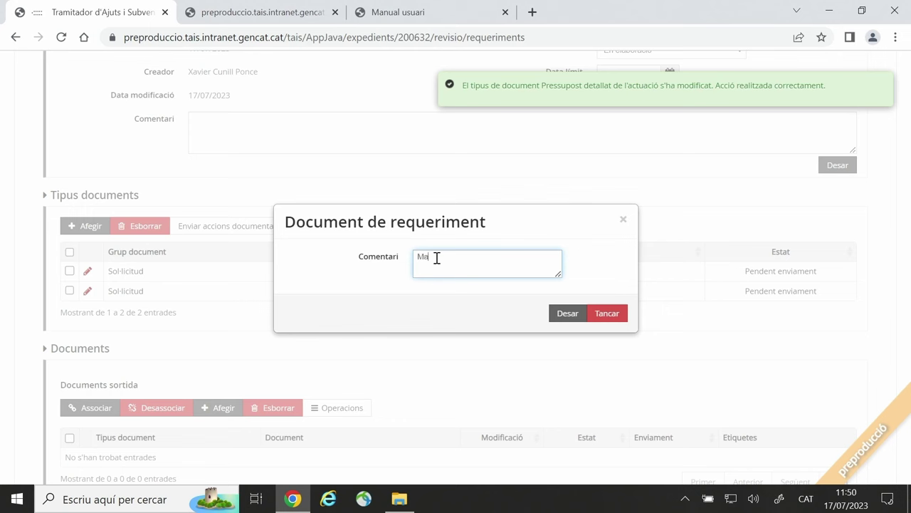
type("Manca la presentació de l")
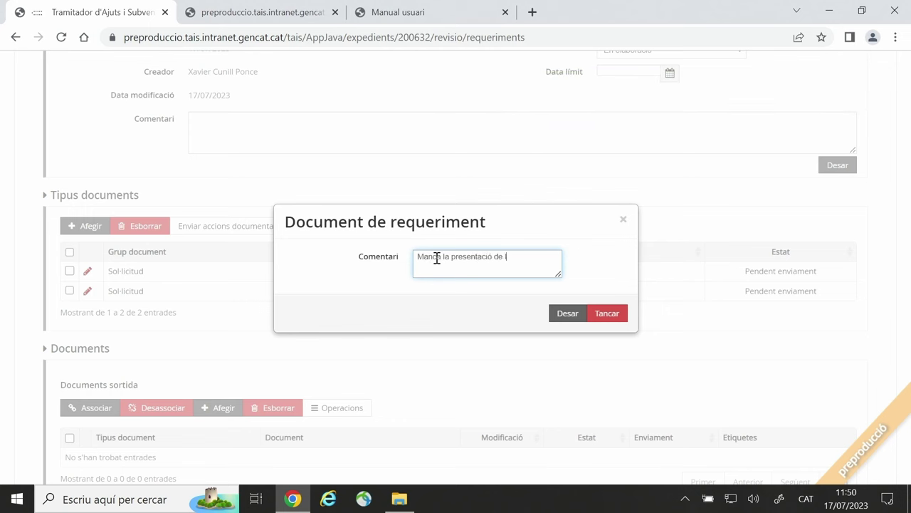
type("a ma")
key("BackSpace")
type("emòria")
left_click(567, 315)
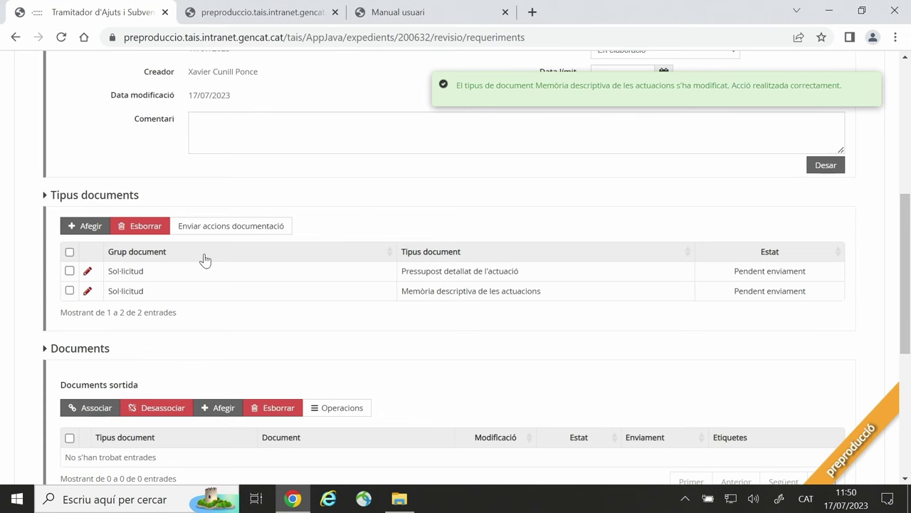
scroll(135, 258, "down", 1)
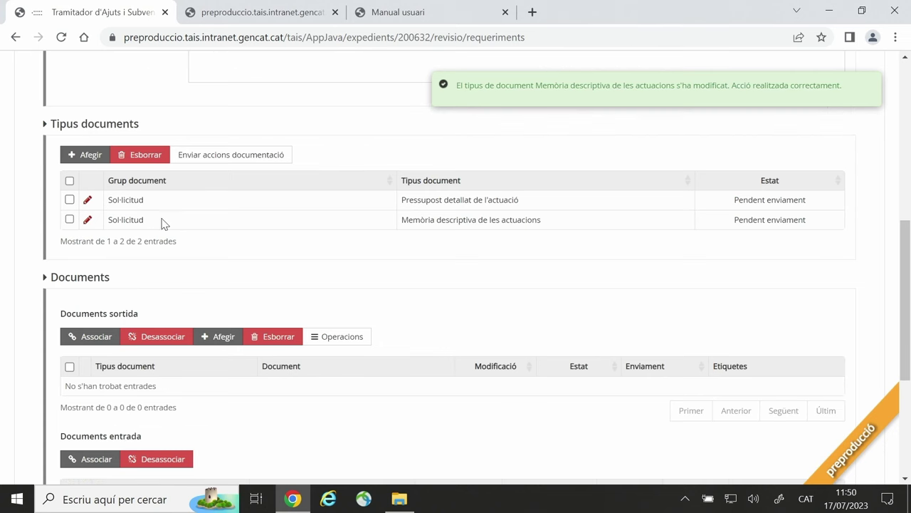
scroll(164, 222, "down", 1)
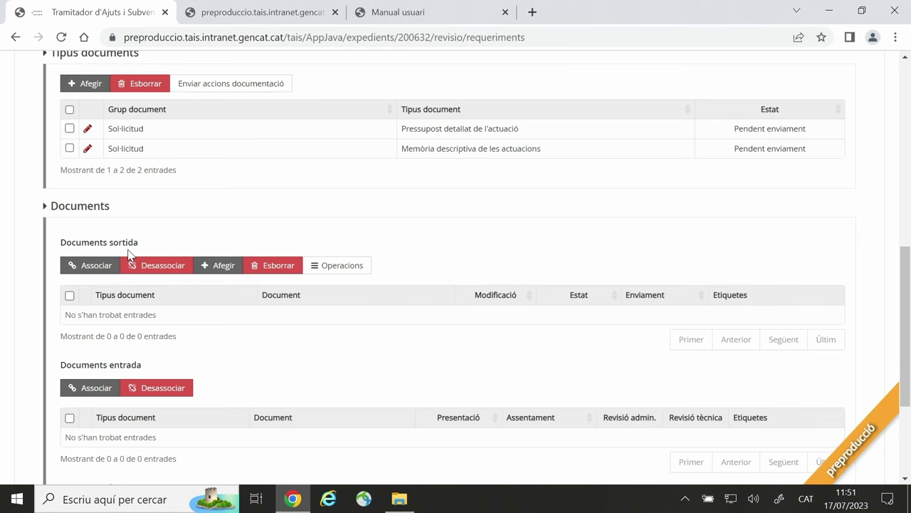
Step: Add an outgoing document of type Requeriment individual, auto-filling archive codes TD07 and TD07-012
left_click(212, 266)
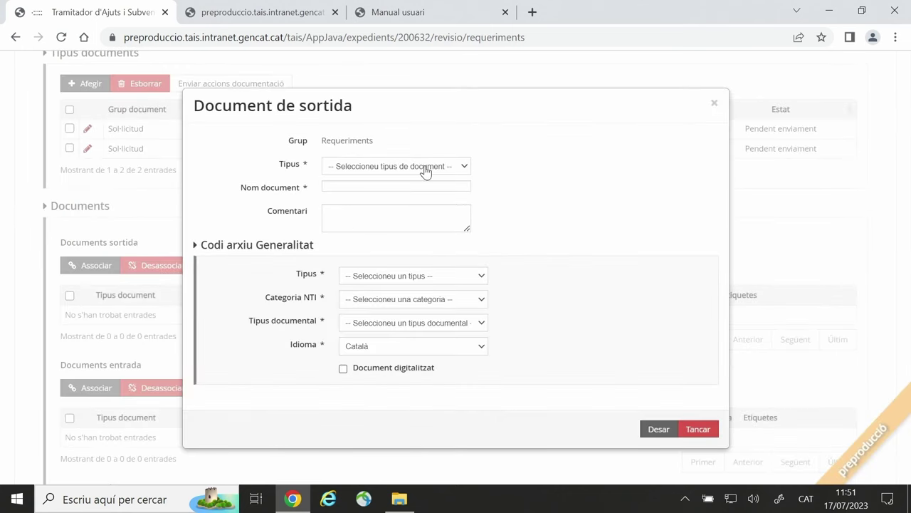
left_click(425, 168)
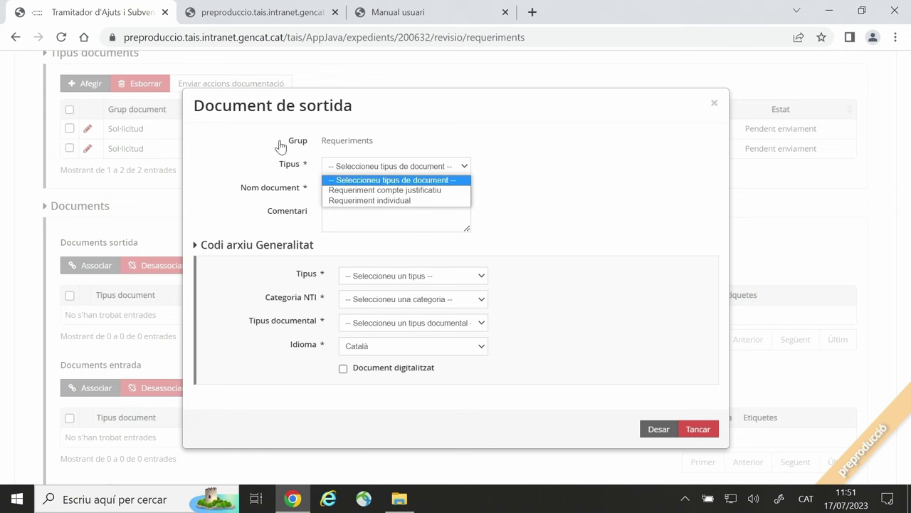
left_click(282, 145)
left_click_drag(283, 143, 397, 147)
left_click(396, 147)
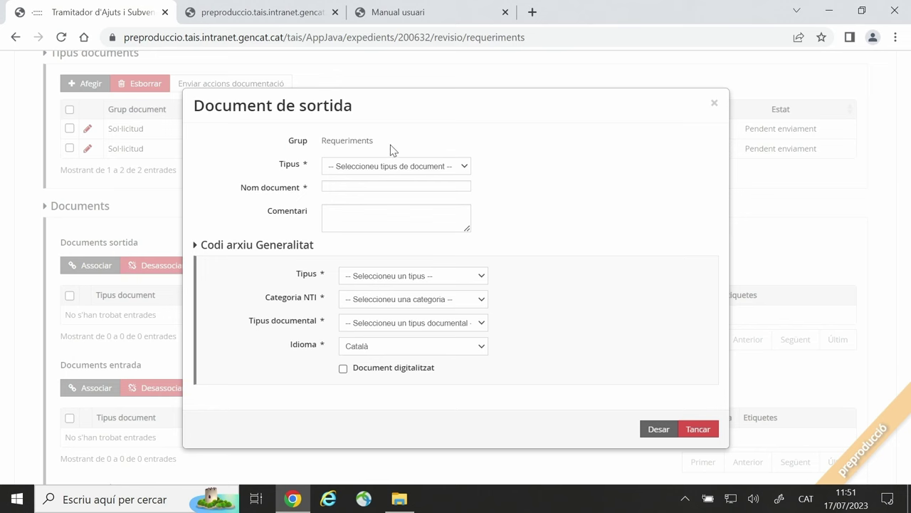
left_click(341, 173)
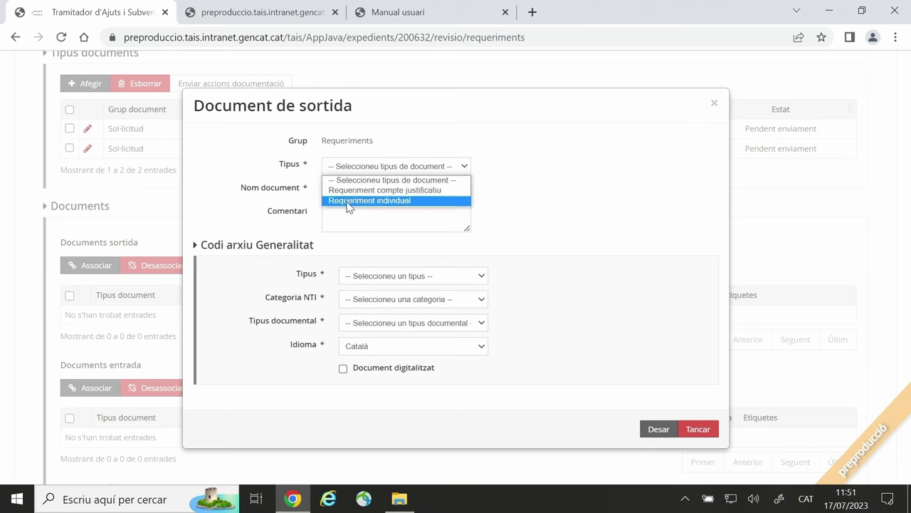
left_click(349, 200)
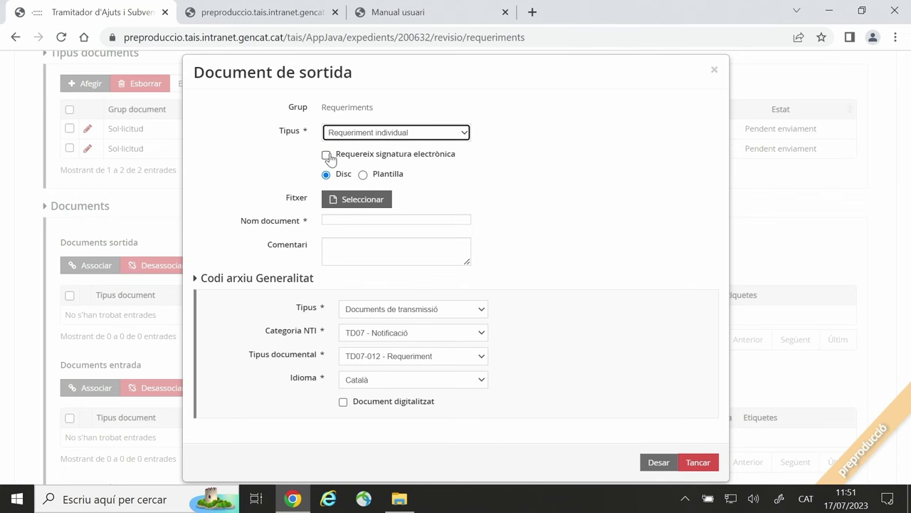
Step: Review the Certificat digital signature type, then untick 'Requereix signatura electrònica'
left_click(326, 155)
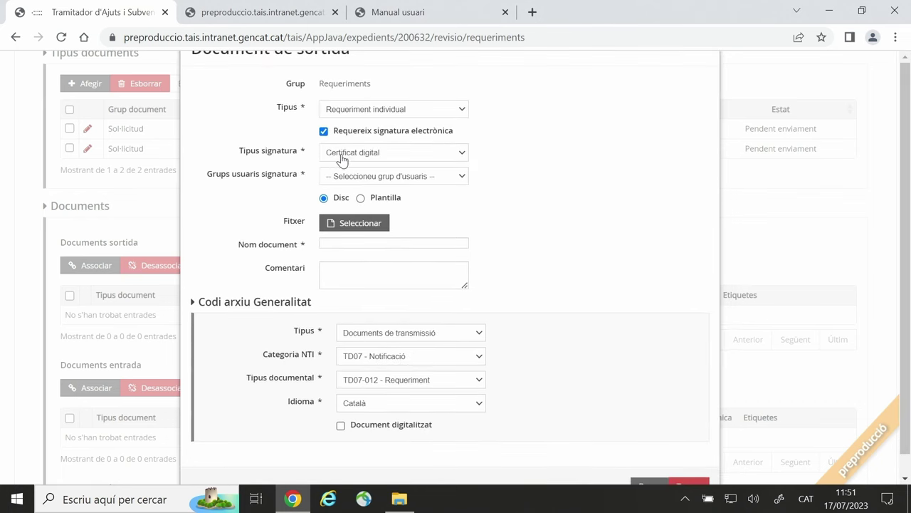
left_click(343, 155)
left_click(343, 157)
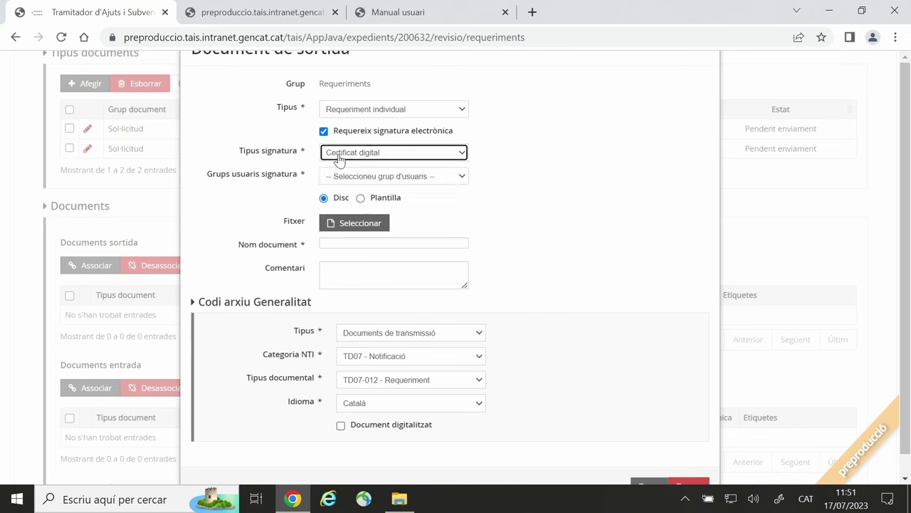
left_click(340, 159)
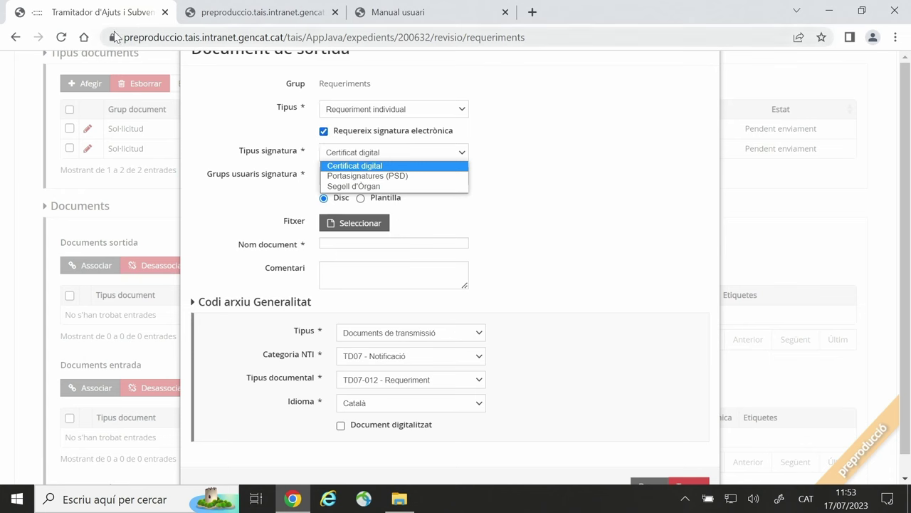
left_click(324, 132)
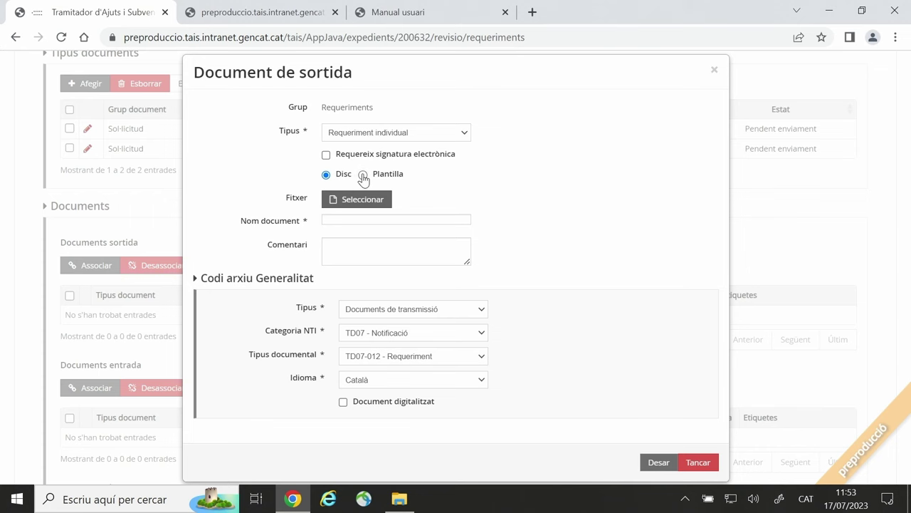
Step: Generate the outgoing document from a template named Requeriment_esmenes_SOLC and save it
left_click(363, 175)
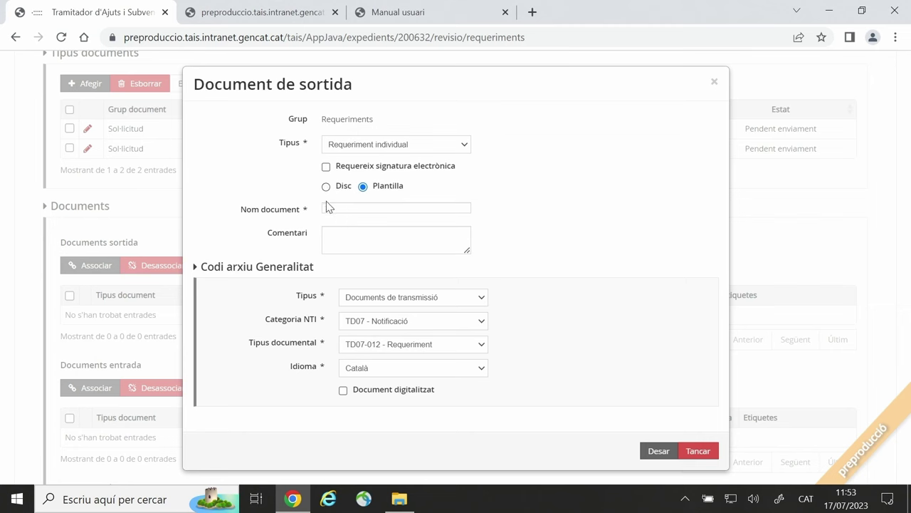
left_click(342, 206)
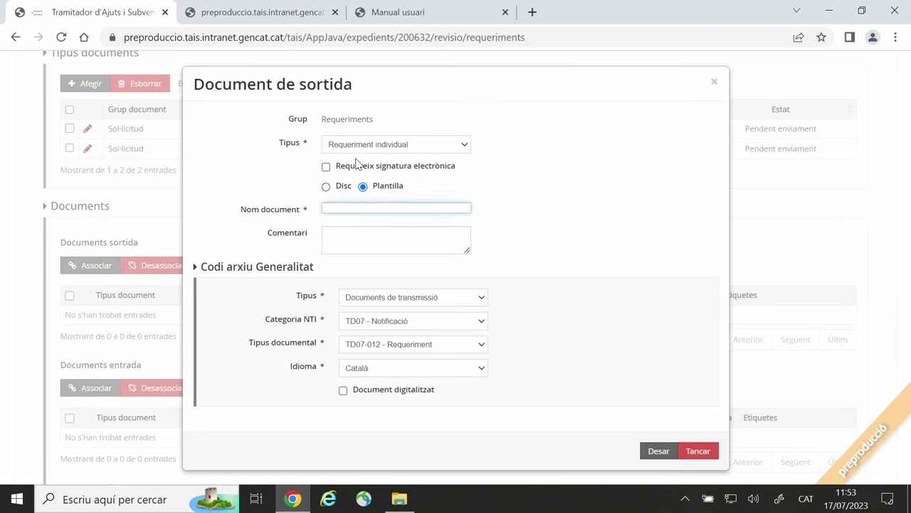
type("Requeriment_esmenes_SOLC")
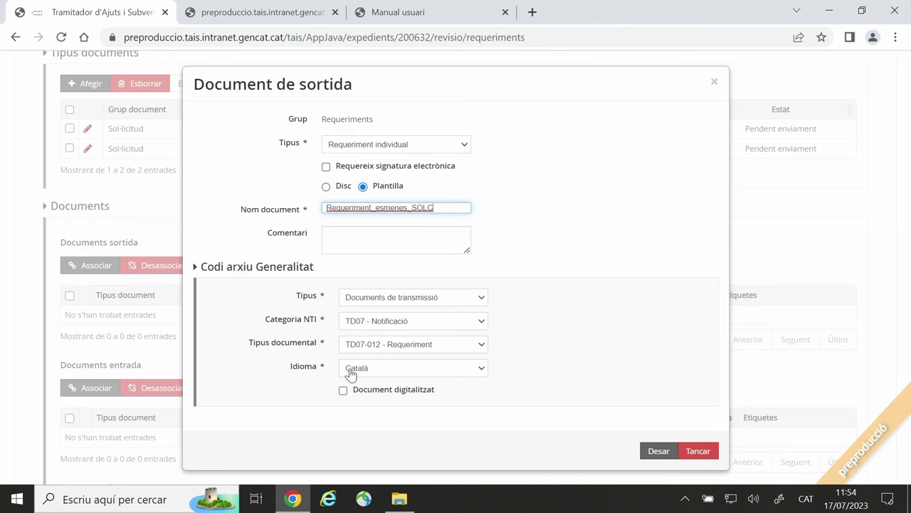
left_click(656, 453)
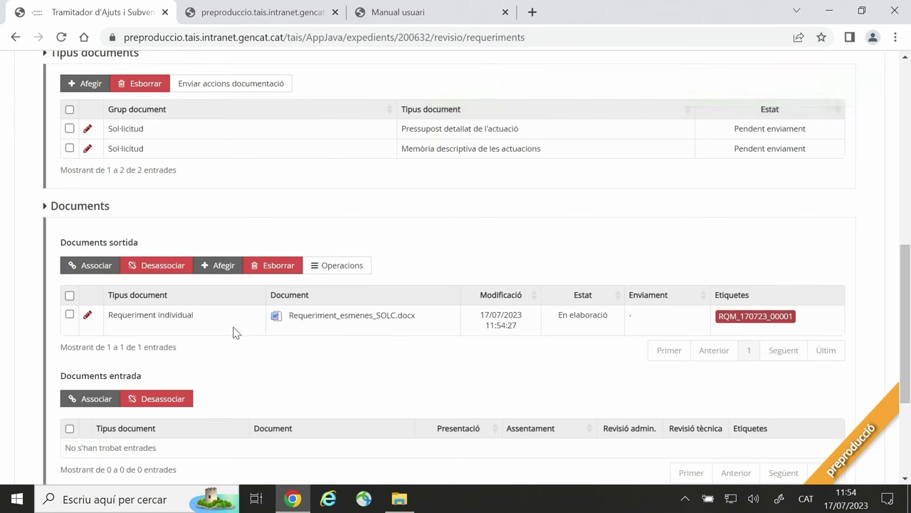
Step: Download Requeriment_esmenes_SOLC.docx from TAIS and open it in Word
left_click(276, 318)
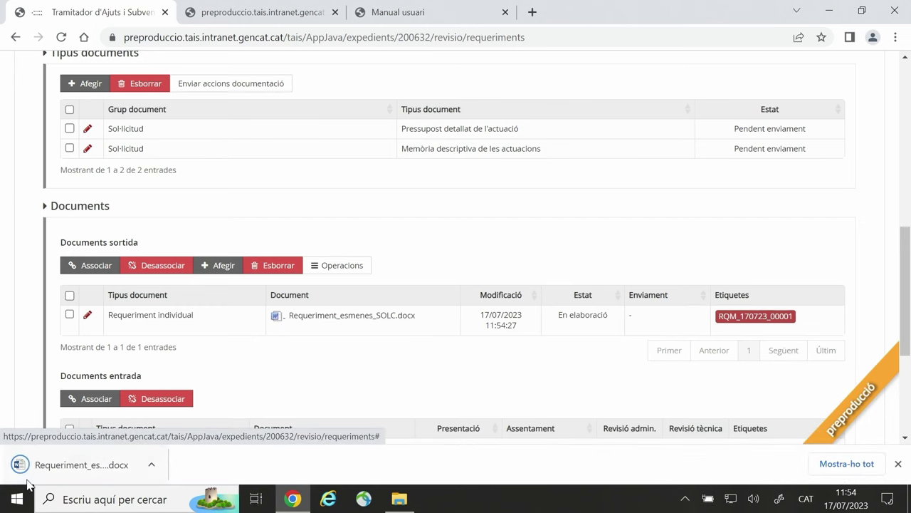
left_click(59, 469)
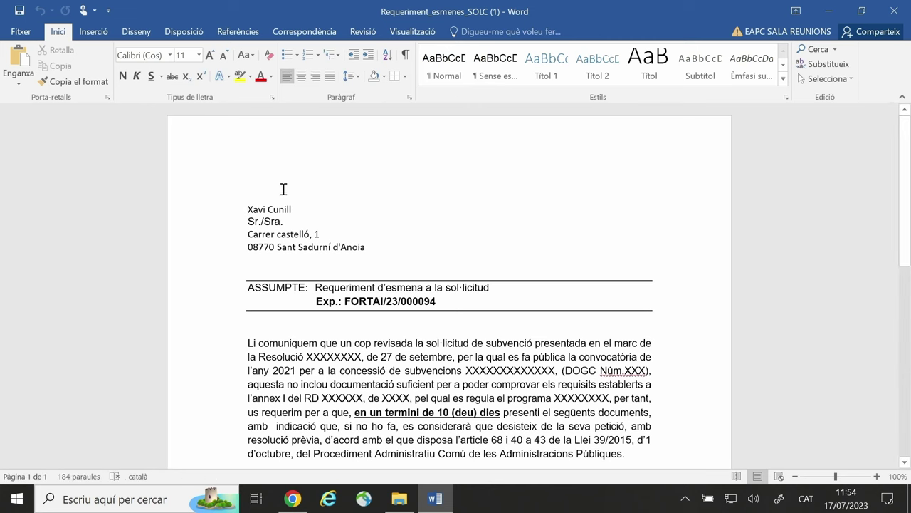
Step: Change the budget comment's BBRR reference from point 8.2 to 8.3, then save and close Word
scroll(285, 188, "down", 1)
key("Home")
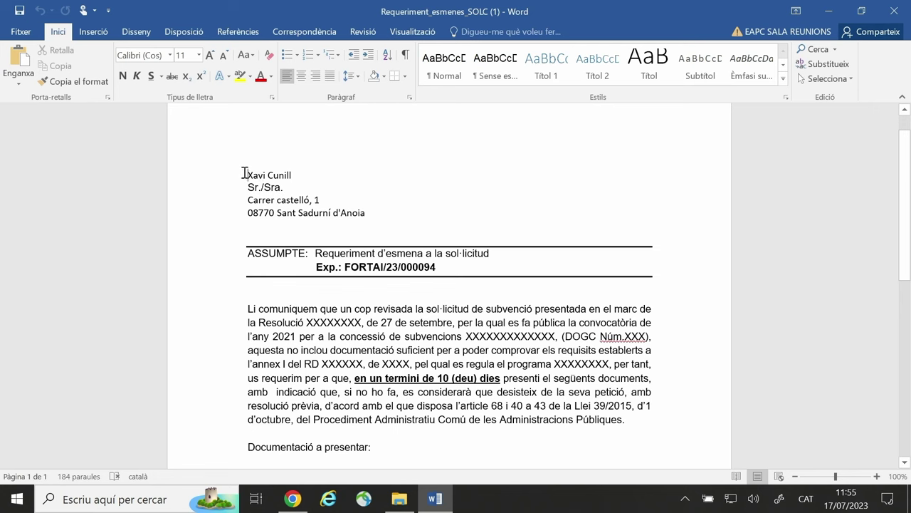
scroll(399, 201, "down", 2)
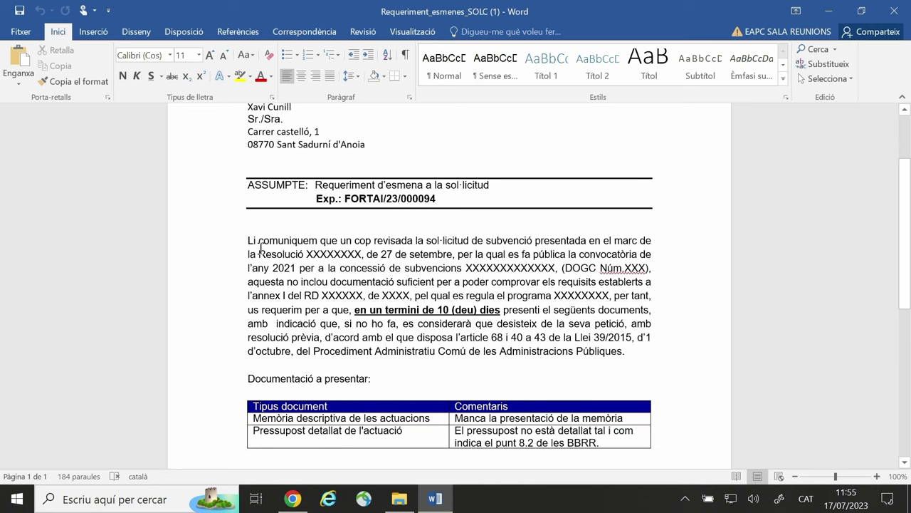
scroll(292, 299, "down", 2)
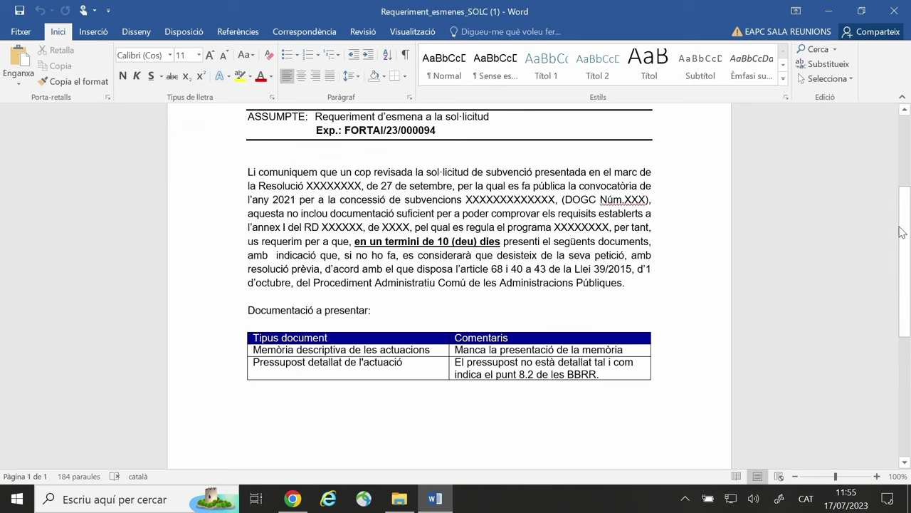
scroll(901, 235, "down", 2)
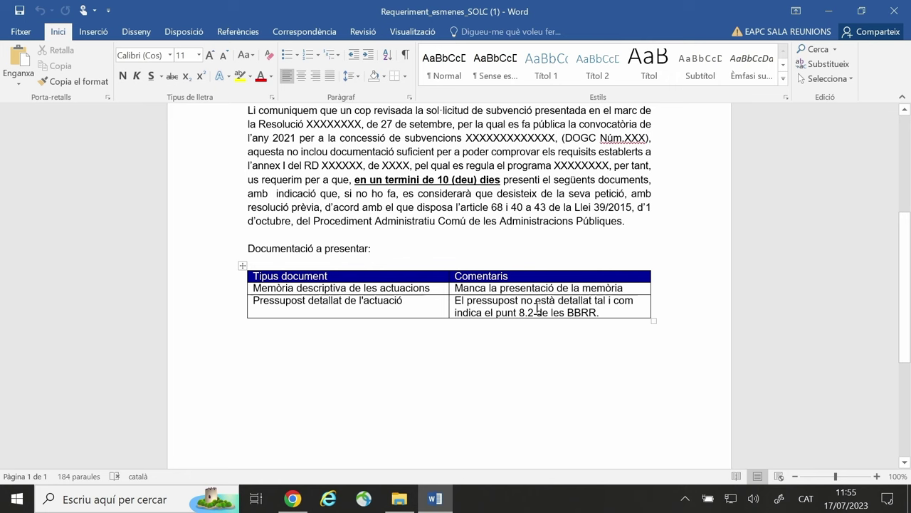
double_click(531, 311)
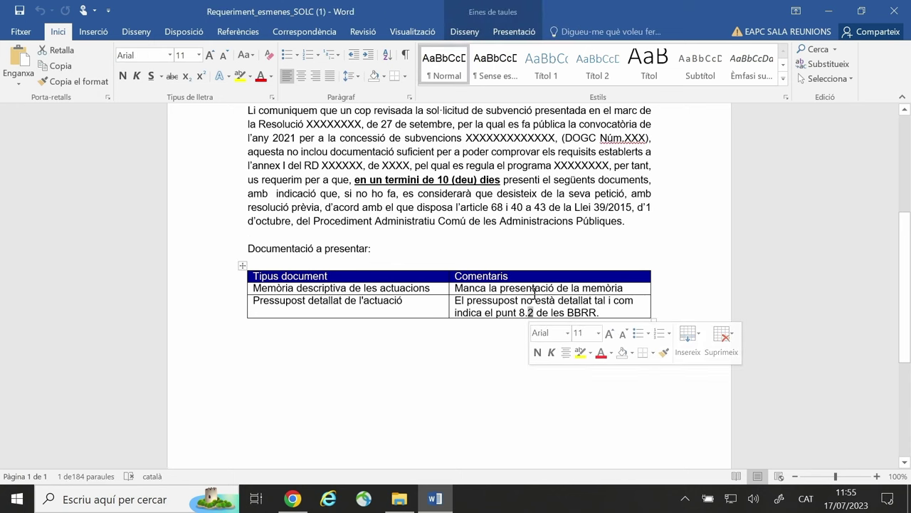
type("3")
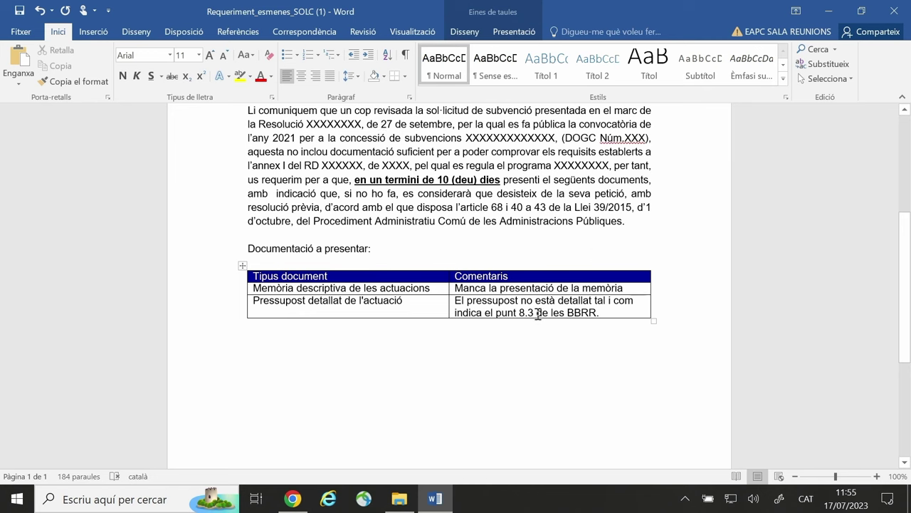
left_click(19, 10)
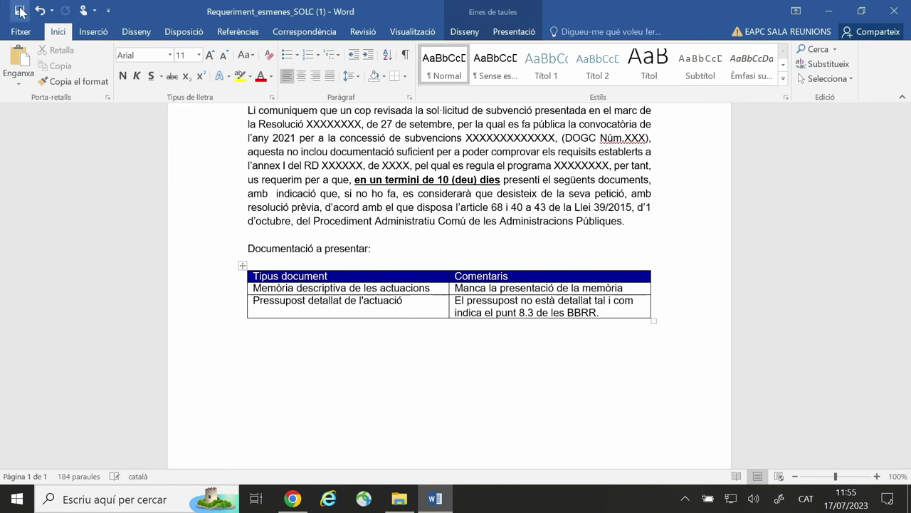
left_click(895, 17)
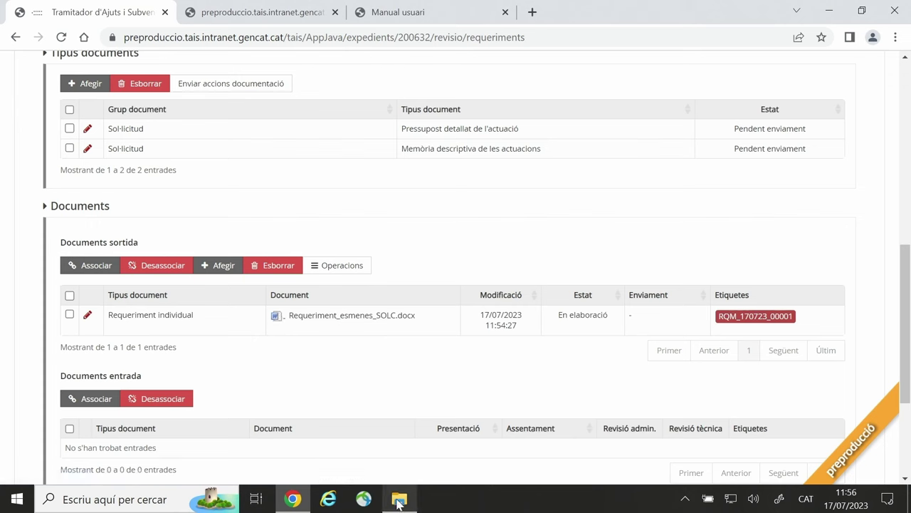
mouse_move(399, 501)
left_click(392, 459)
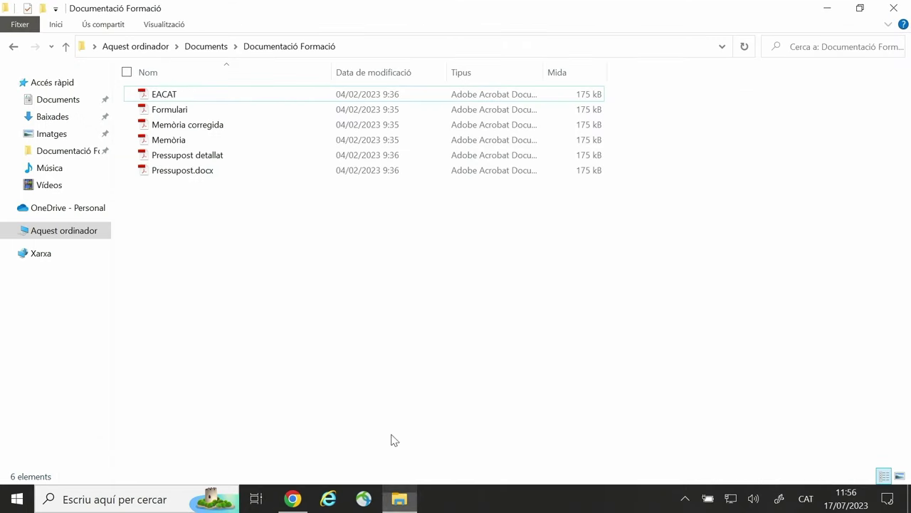
left_click(57, 117)
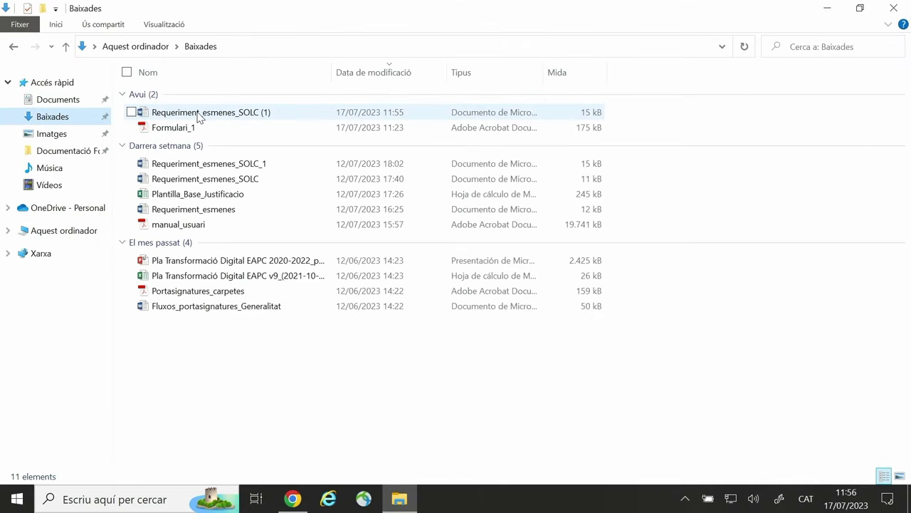
left_click(828, 8)
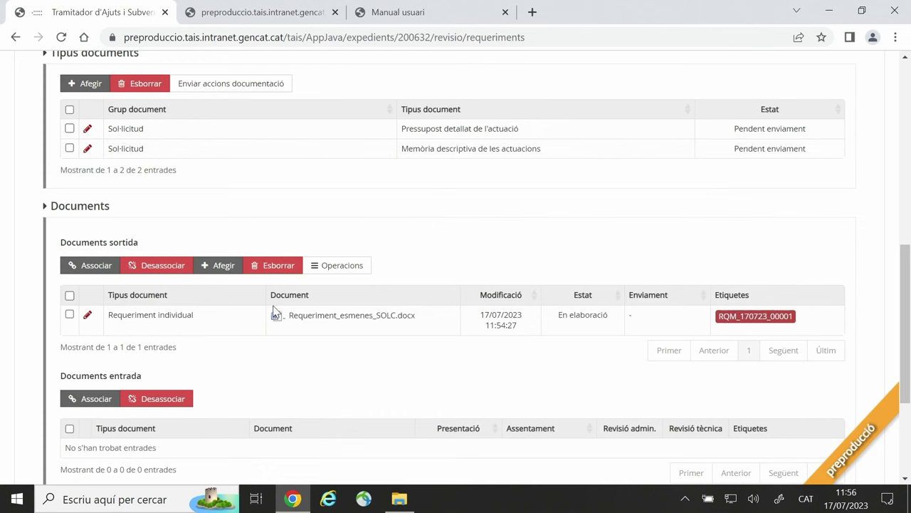
Step: Replace the outgoing document's file with Requeriment_esmenes_SOLC (1).docx from Baixades and save
left_click(88, 315)
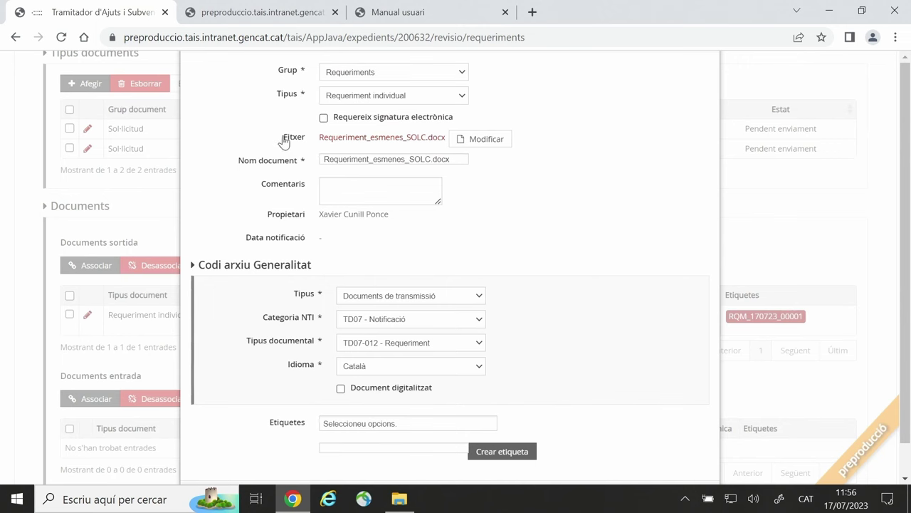
left_click(491, 142)
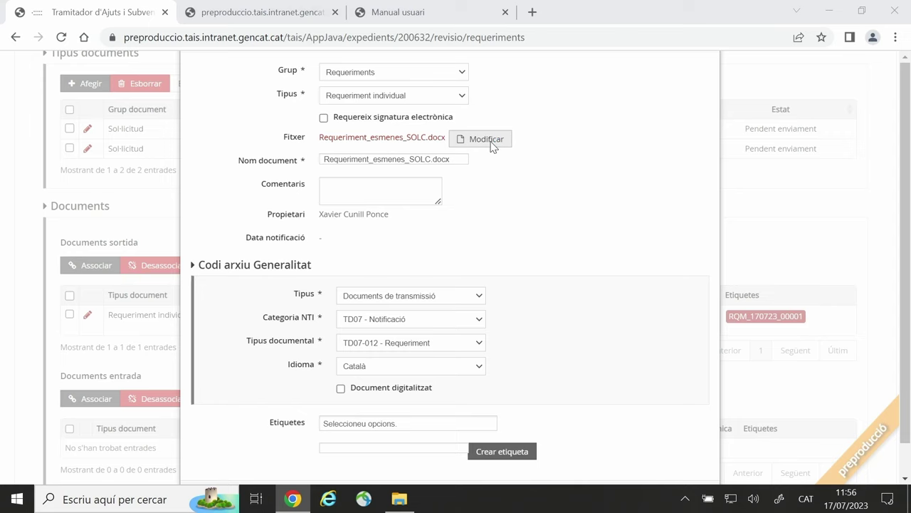
left_click(52, 128)
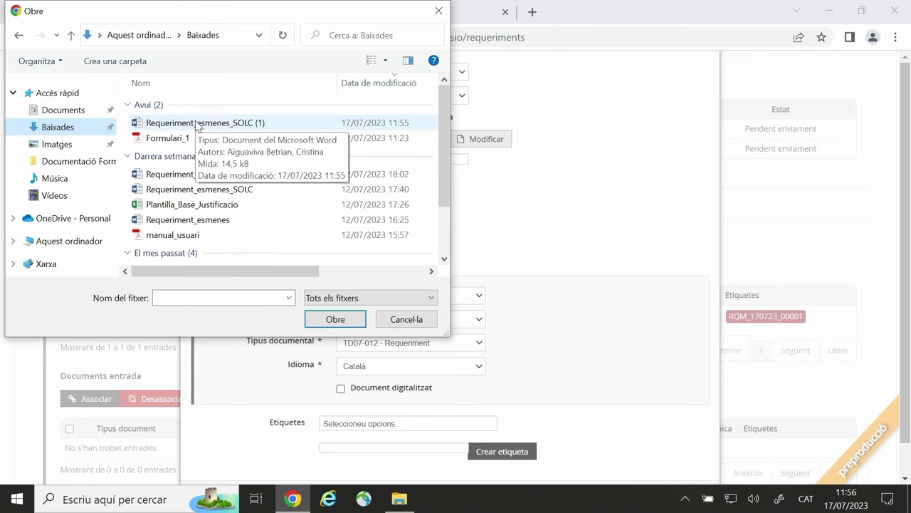
double_click(198, 125)
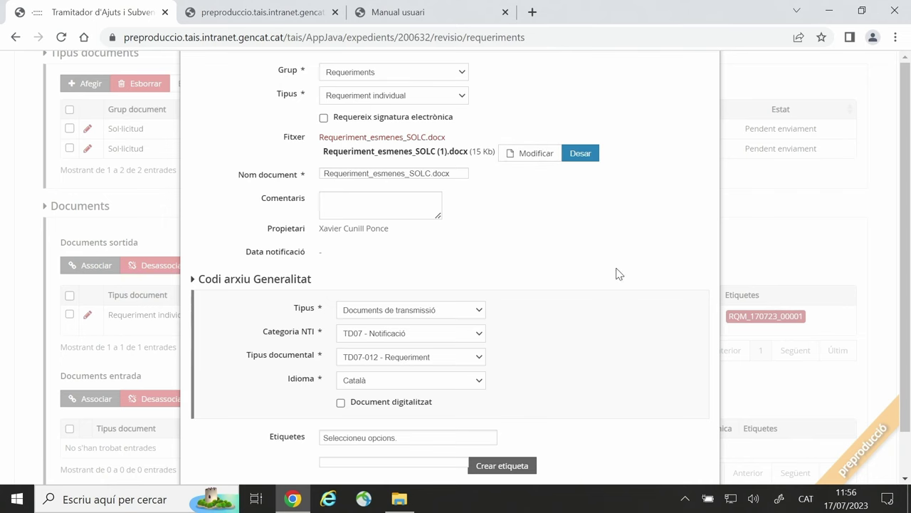
scroll(626, 313, "down", 1)
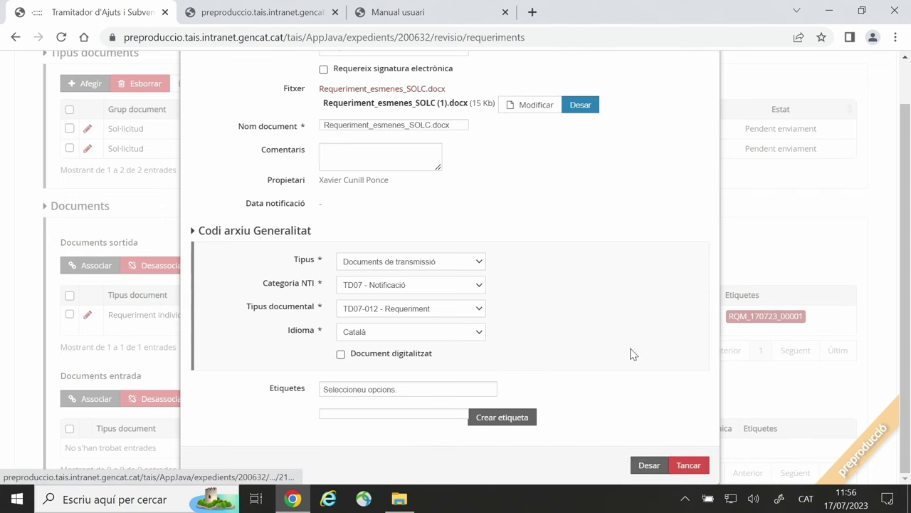
scroll(306, 139, "up", 1)
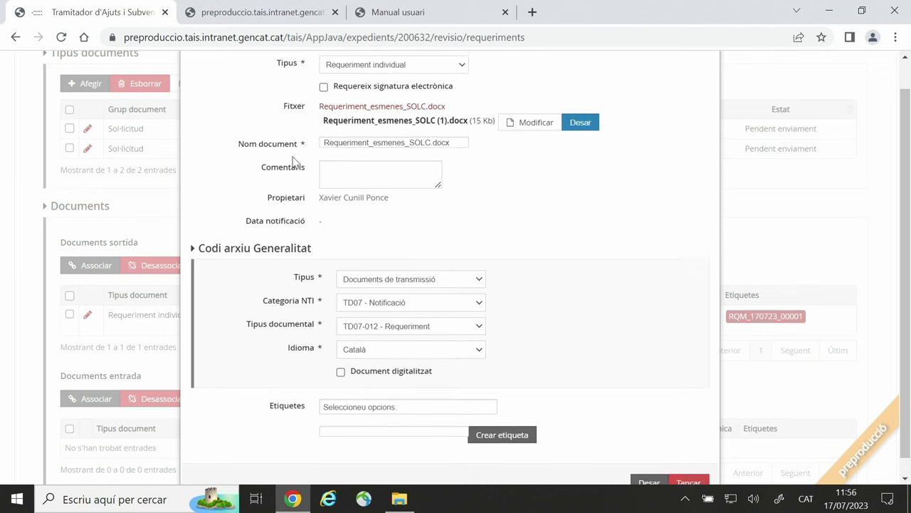
left_click(579, 154)
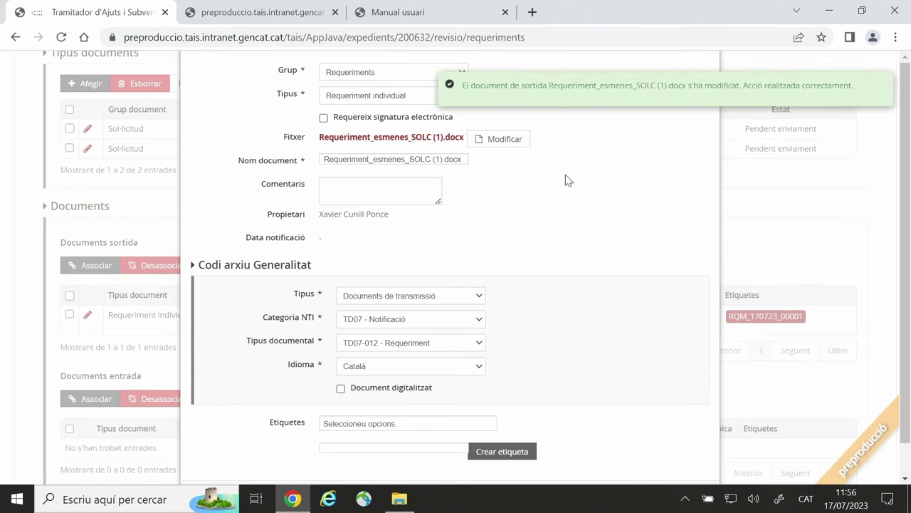
scroll(635, 459, "down", 1)
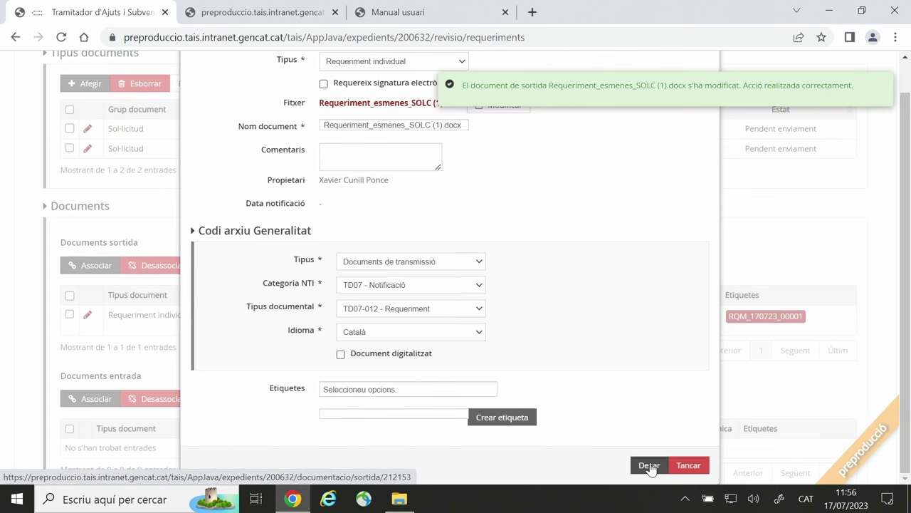
left_click(649, 465)
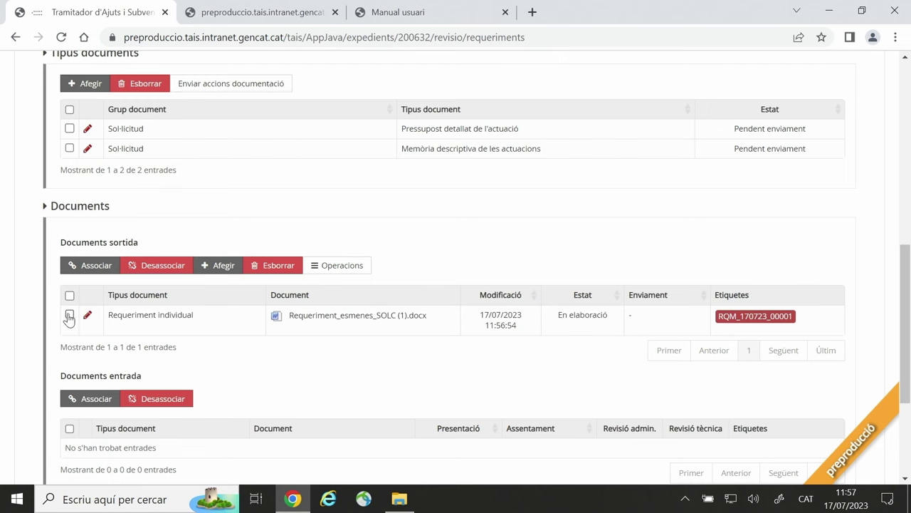
Step: Try sending the Requeriment individual document and dismiss the must-be-finalised warning
left_click(69, 315)
left_click(341, 266)
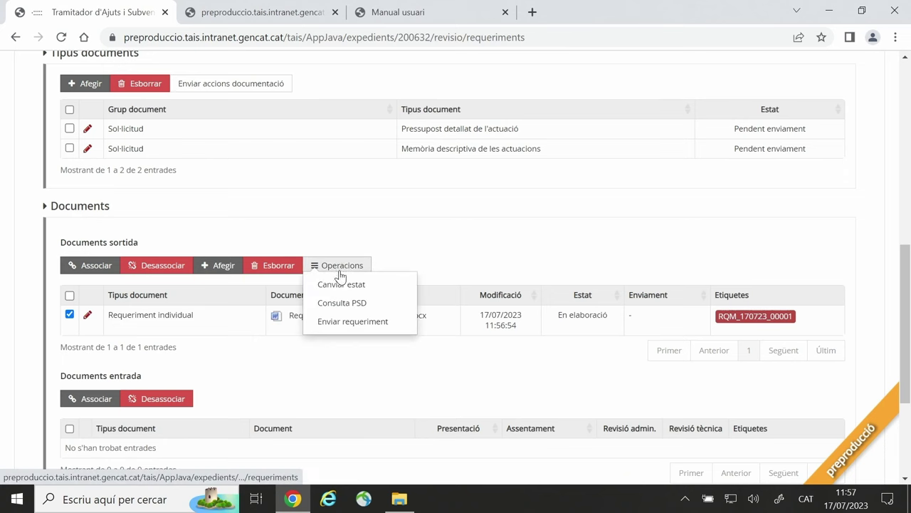
left_click(339, 323)
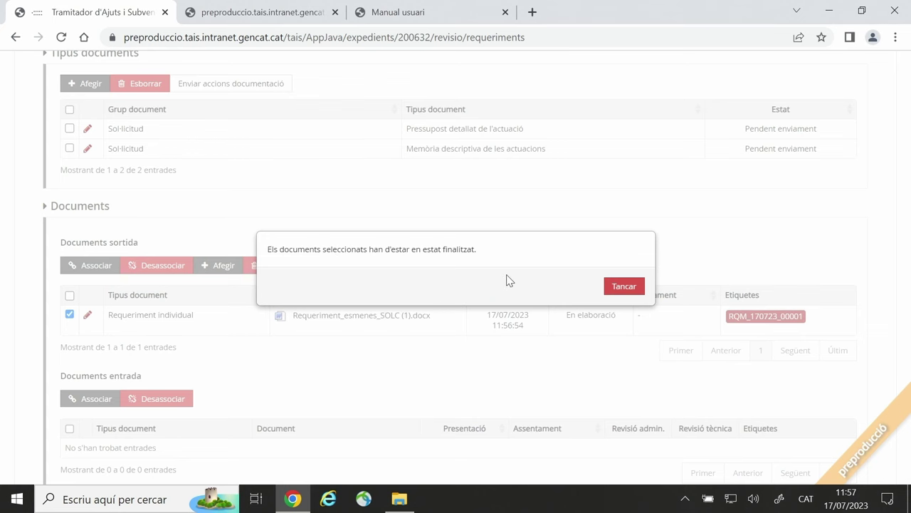
left_click(623, 286)
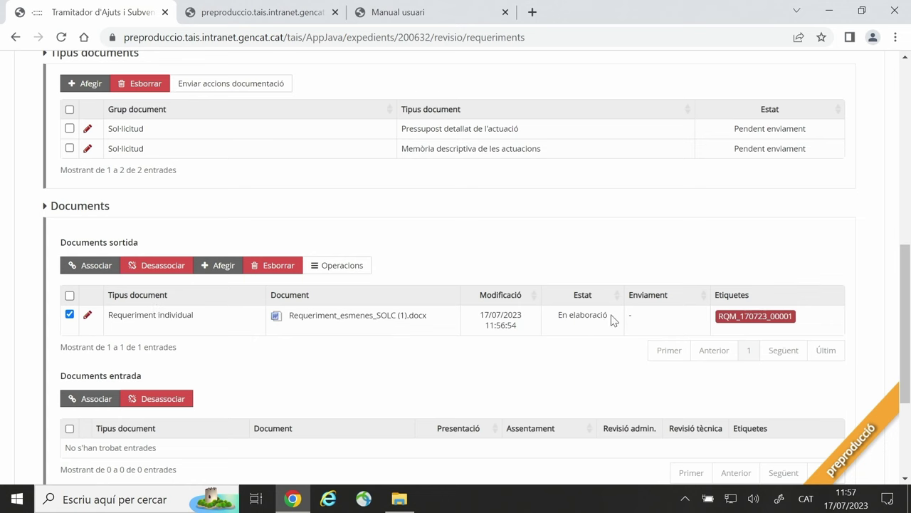
Step: Check the document's En elaboració status and bring up its Operacions menu
left_click_drag(612, 317, 562, 315)
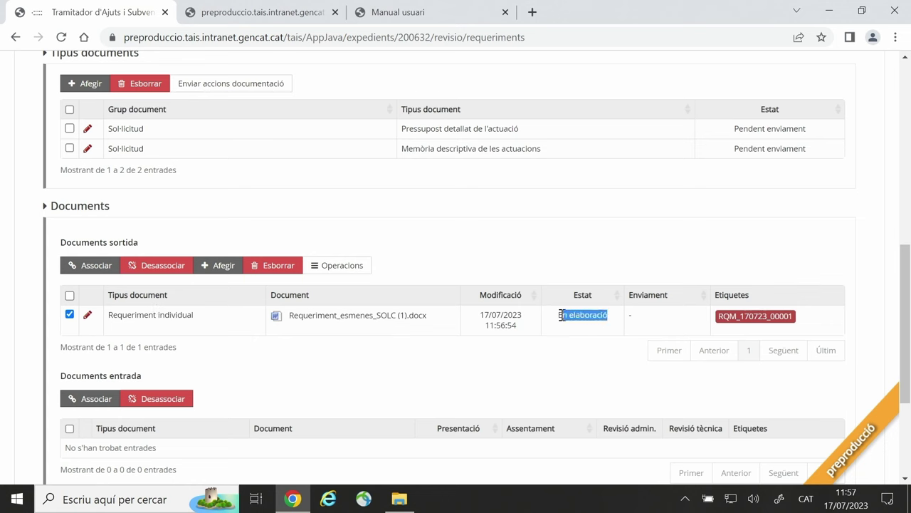
left_click(556, 352)
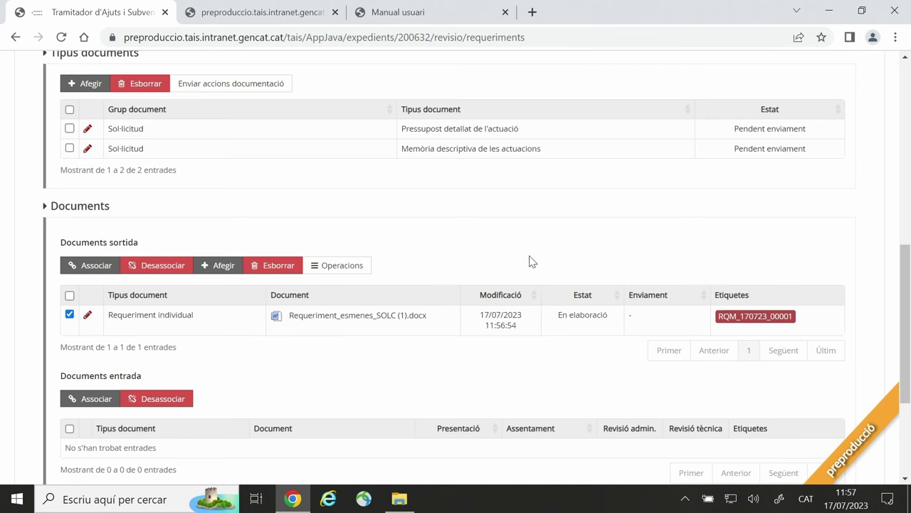
left_click(325, 269)
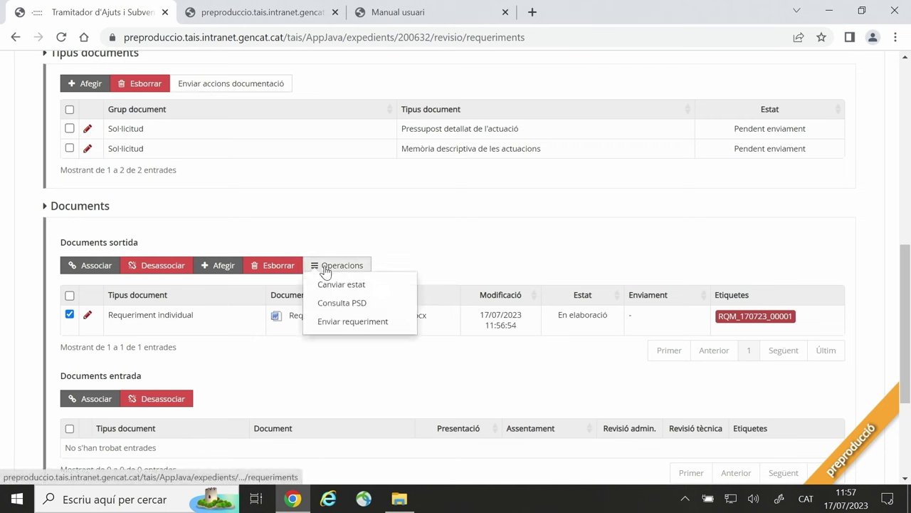
Step: Change Requeriment_esmenes_SOLC (1).docx to Finalitzat with Passar a finalitzat, then tick its row
left_click(327, 283)
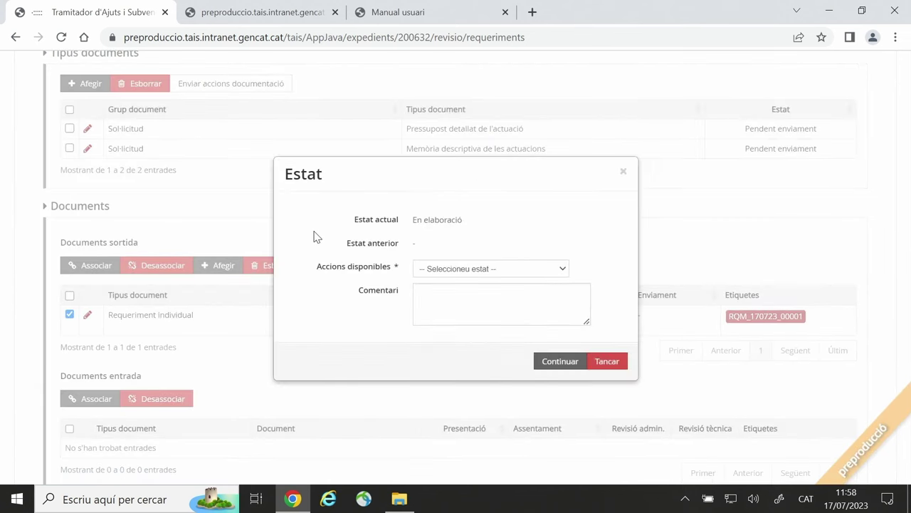
left_click(487, 274)
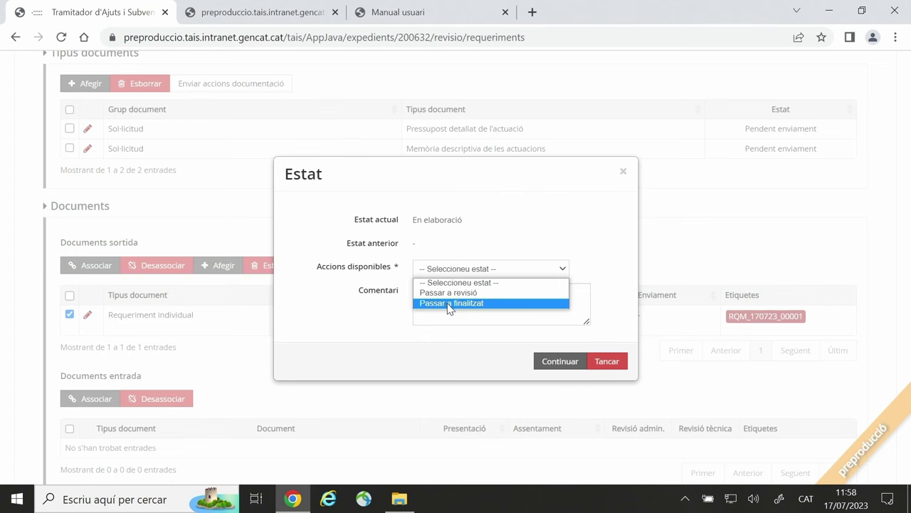
left_click(450, 304)
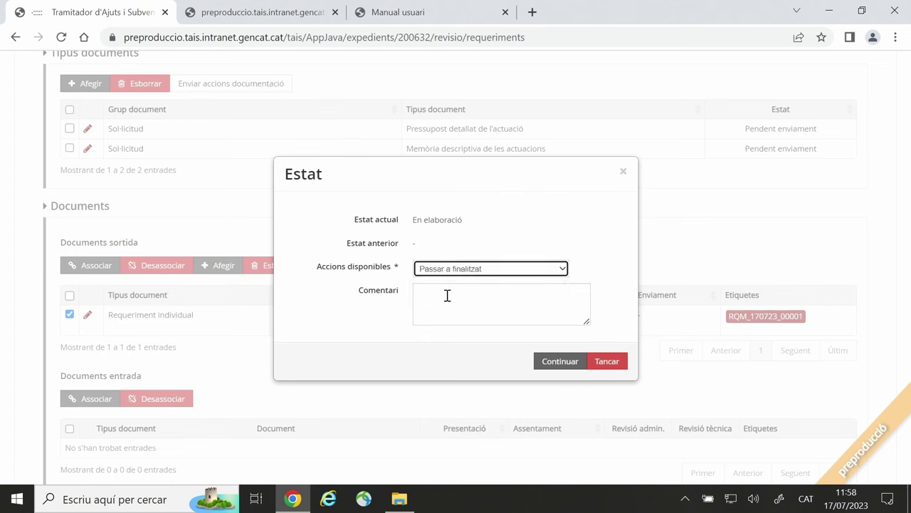
left_click(561, 360)
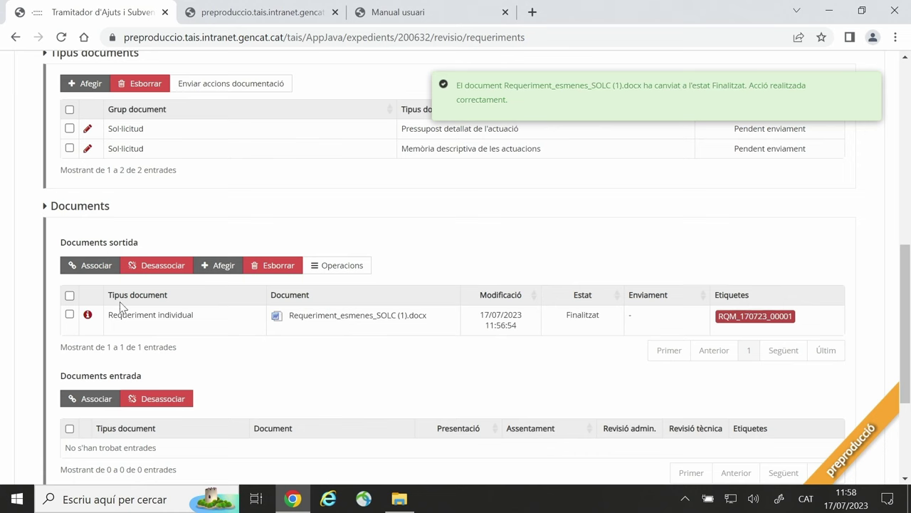
left_click(69, 315)
Step: Send the requirement in a package named 'Requeriment esmenes SOLC' with decision Notificar
left_click(329, 273)
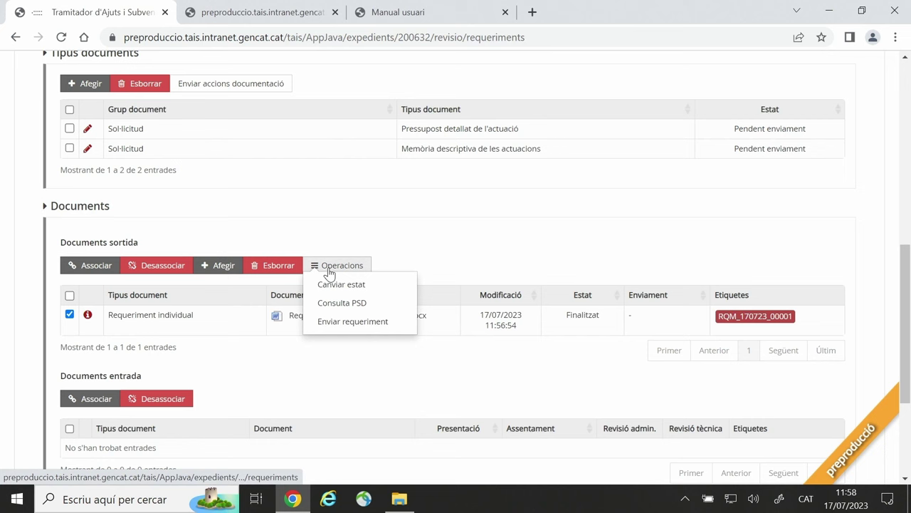
left_click(352, 322)
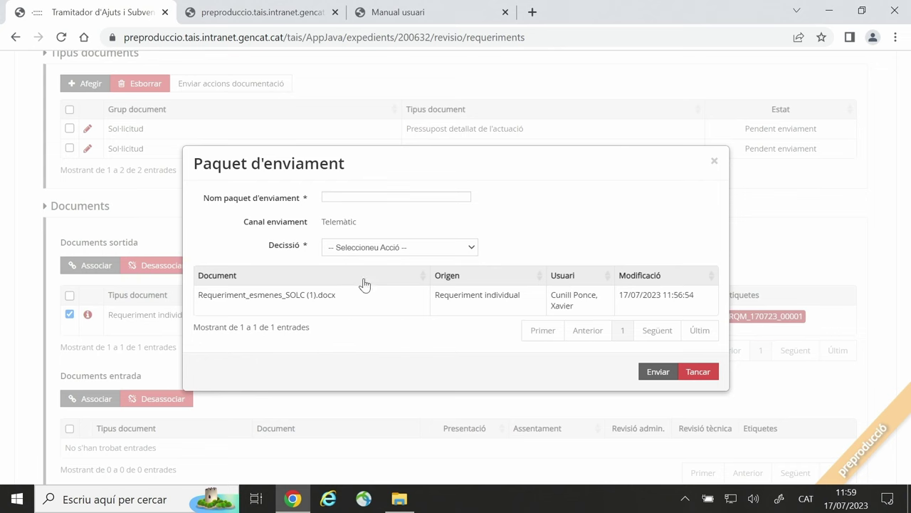
left_click(342, 196)
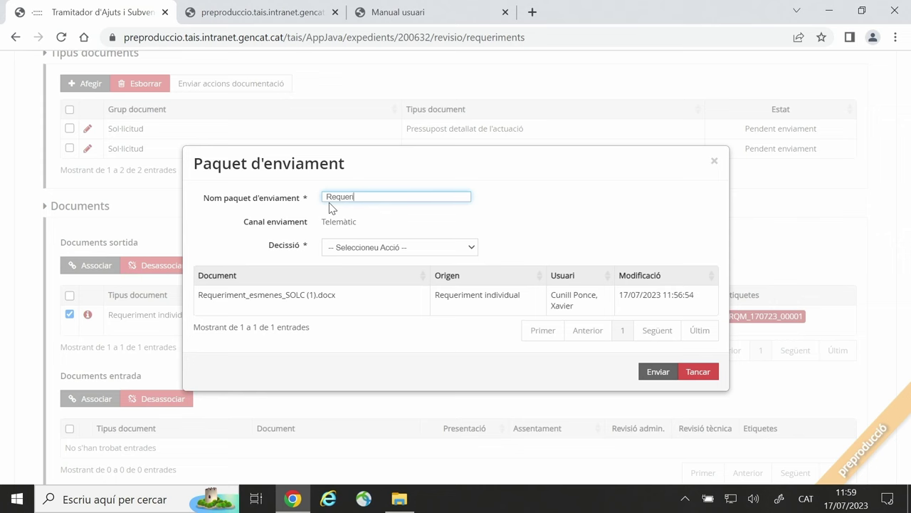
type("ment esmenes SOLC")
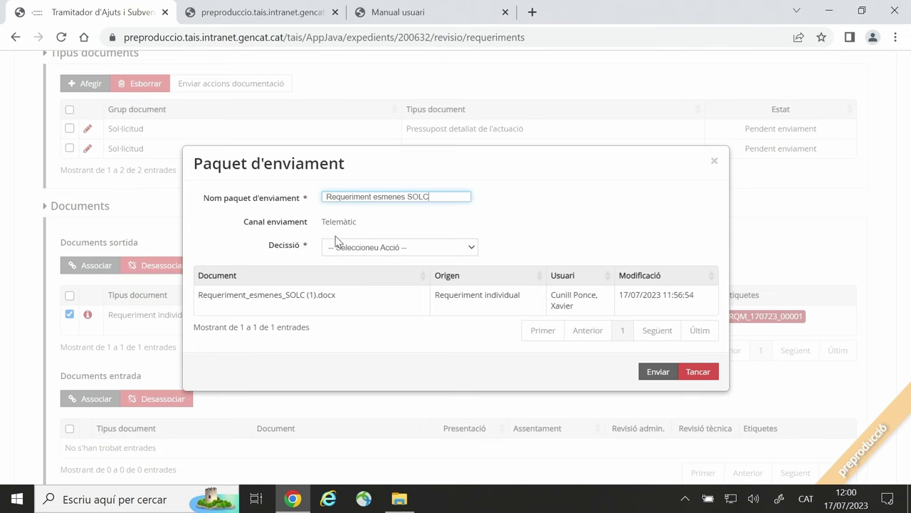
left_click(361, 249)
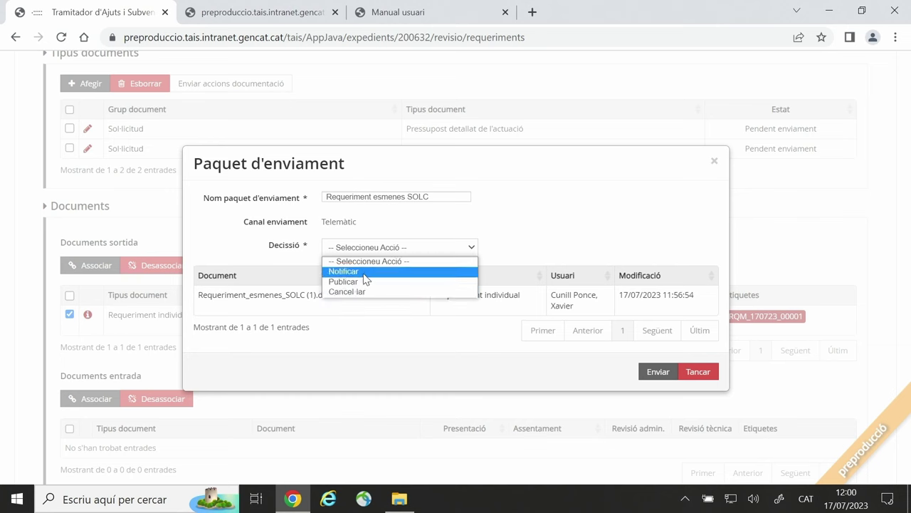
left_click(344, 271)
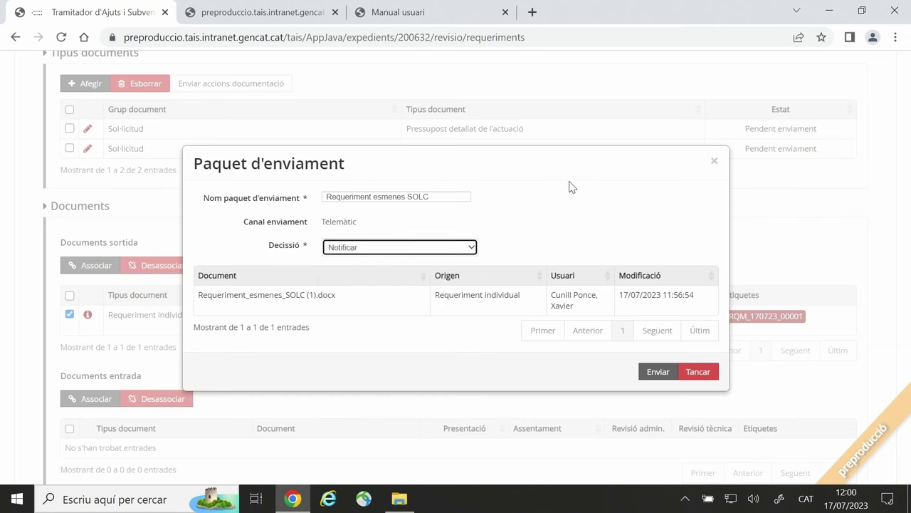
left_click(657, 371)
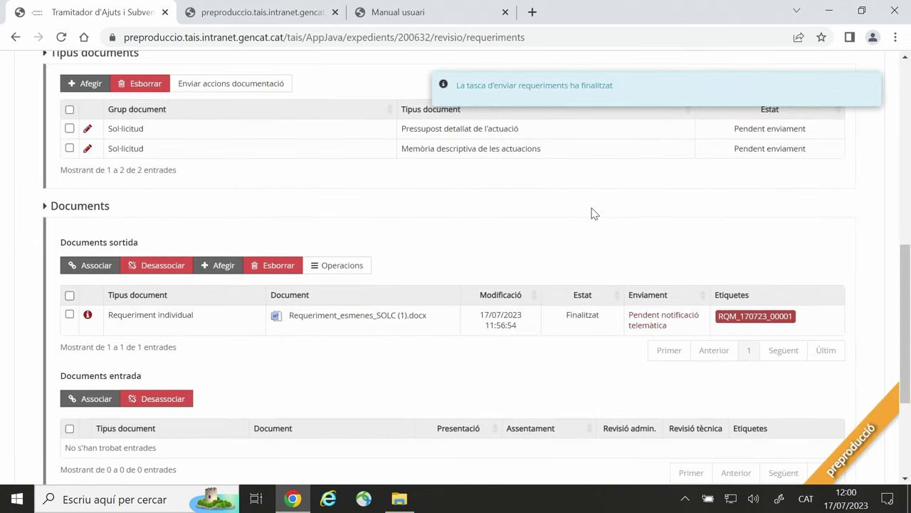
mouse_move(458, 83)
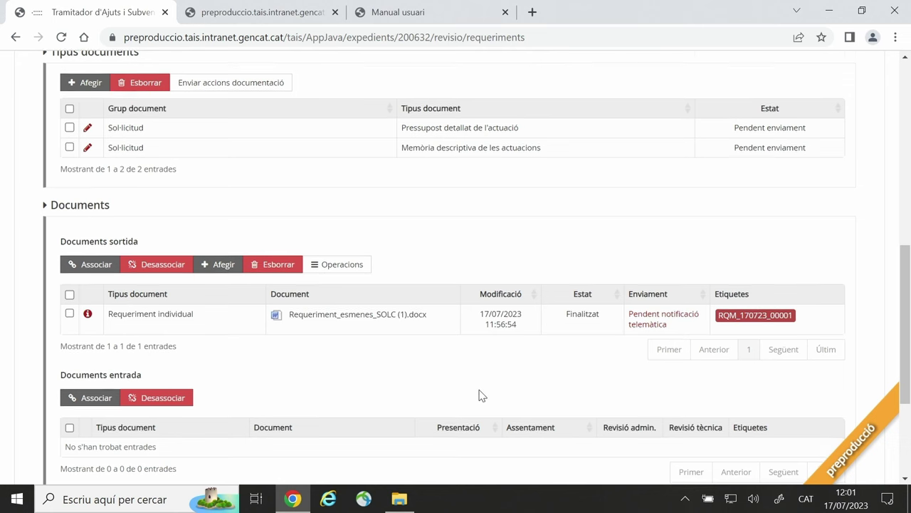
scroll(448, 320, "down", 1)
scroll(397, 278, "down", 2)
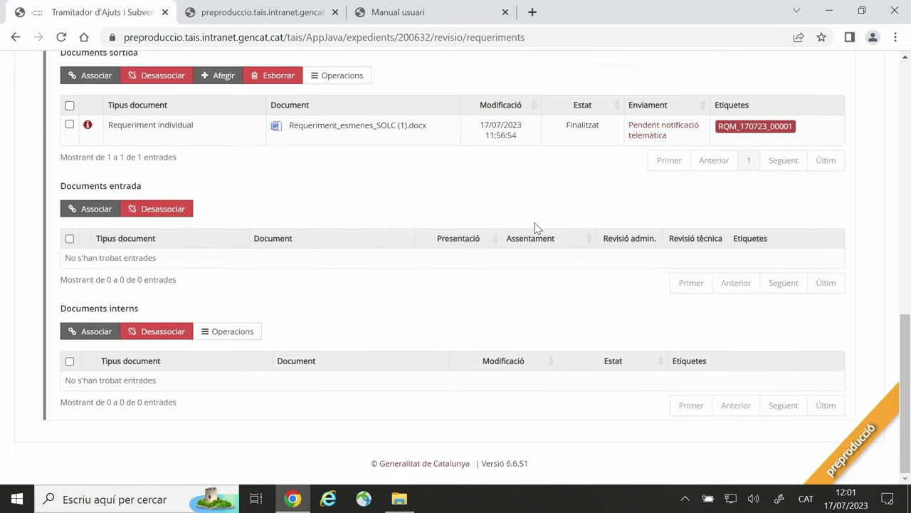
scroll(551, 268, "up", 5)
scroll(549, 278, "up", 2)
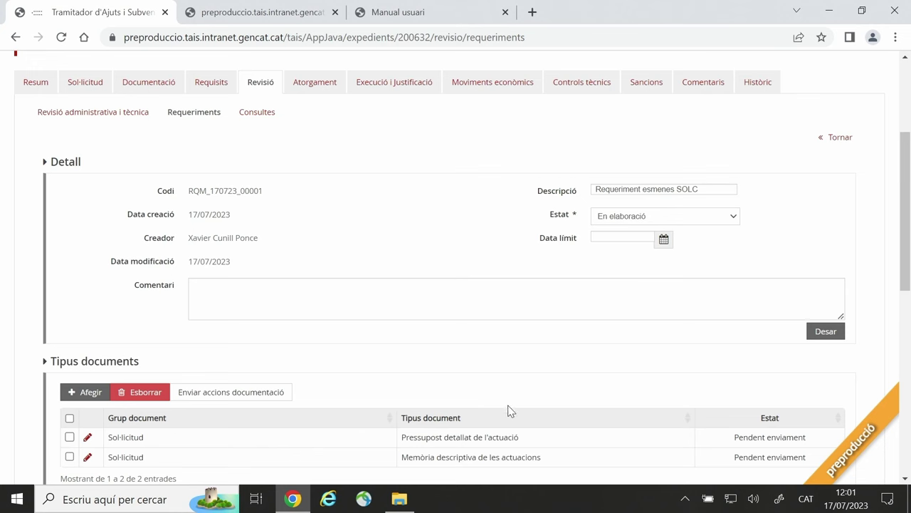
scroll(559, 441, "down", 2)
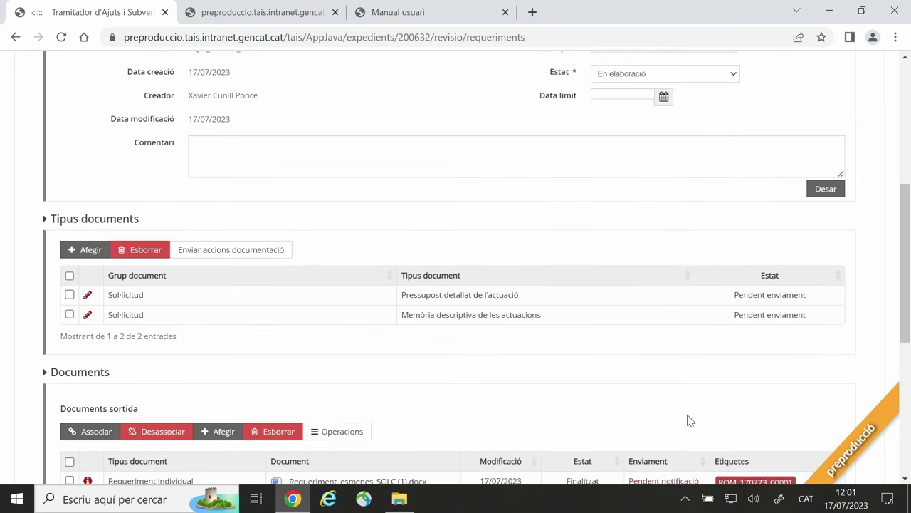
scroll(680, 411, "down", 1)
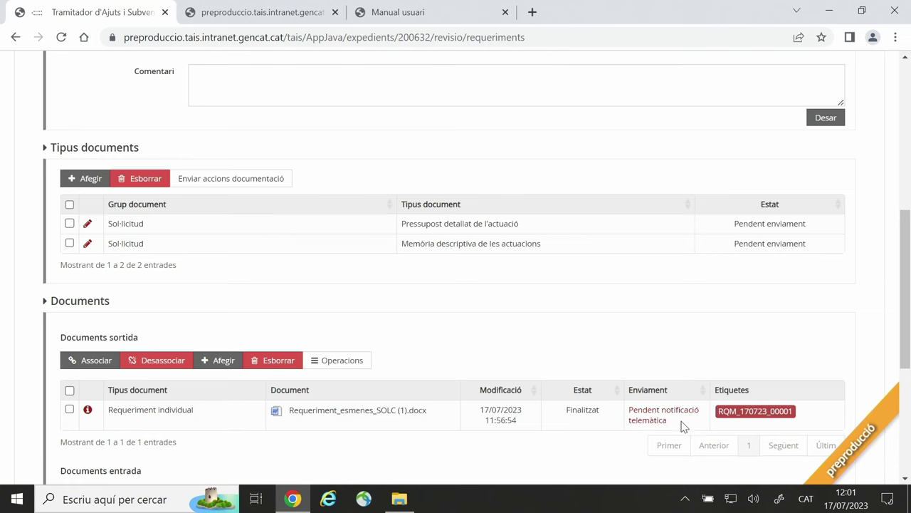
scroll(484, 278, "up", 4)
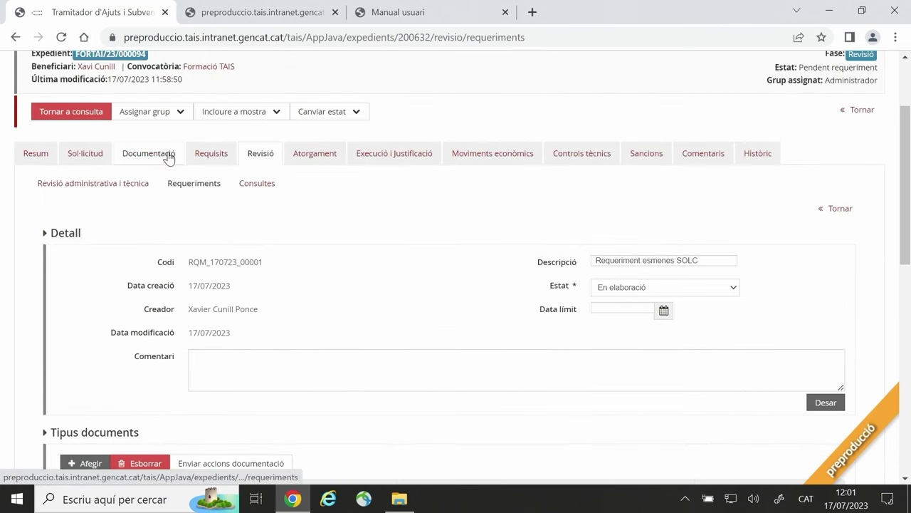
left_click(169, 157)
Step: Show the Documentació sortida list with the finalised requirement pending telematic notification
left_click(178, 306)
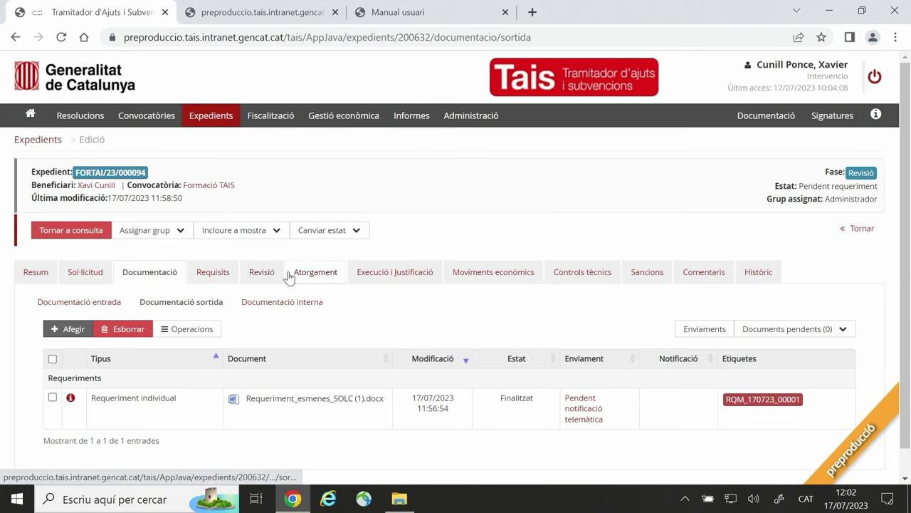
Step: Open requirement RQM_170723_00001's details from the file's requirements list
left_click(260, 275)
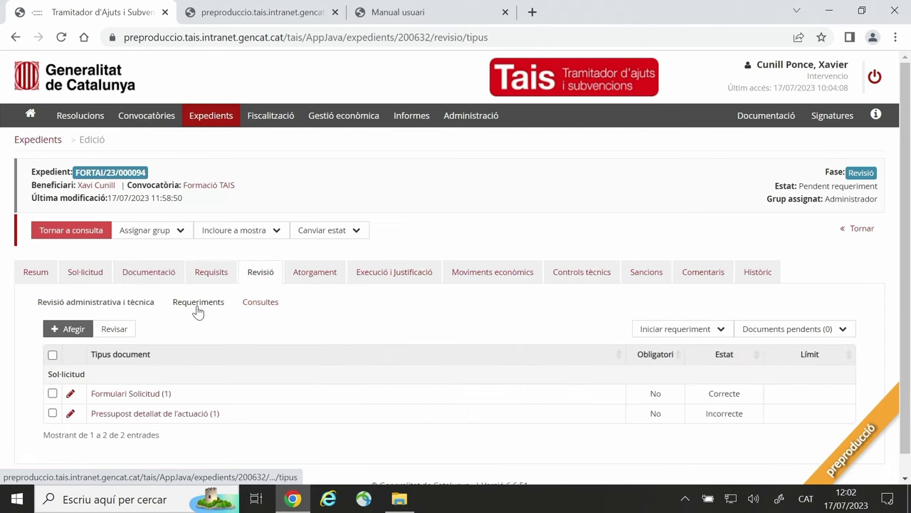
left_click(198, 304)
left_click(114, 375)
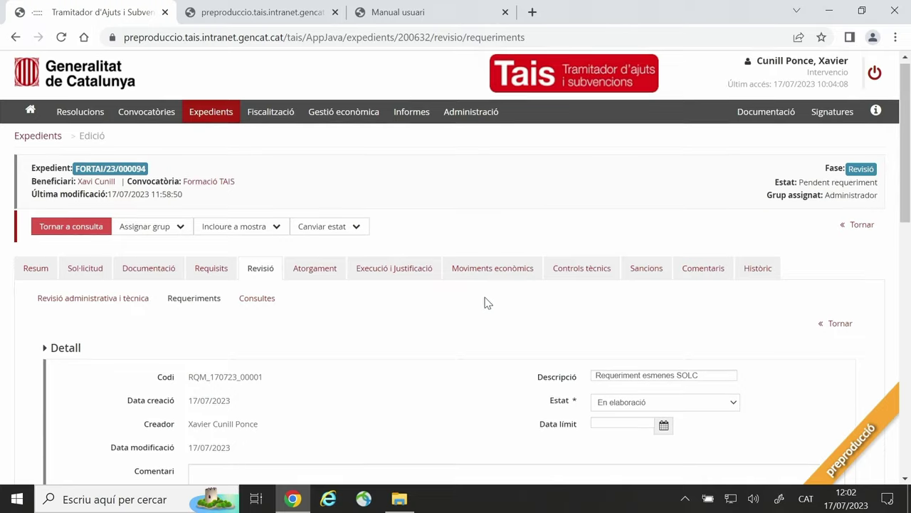
scroll(484, 301, "down", 2)
Step: Set the requirement's Data límit to 01/08/2023 and save it
left_click(603, 283)
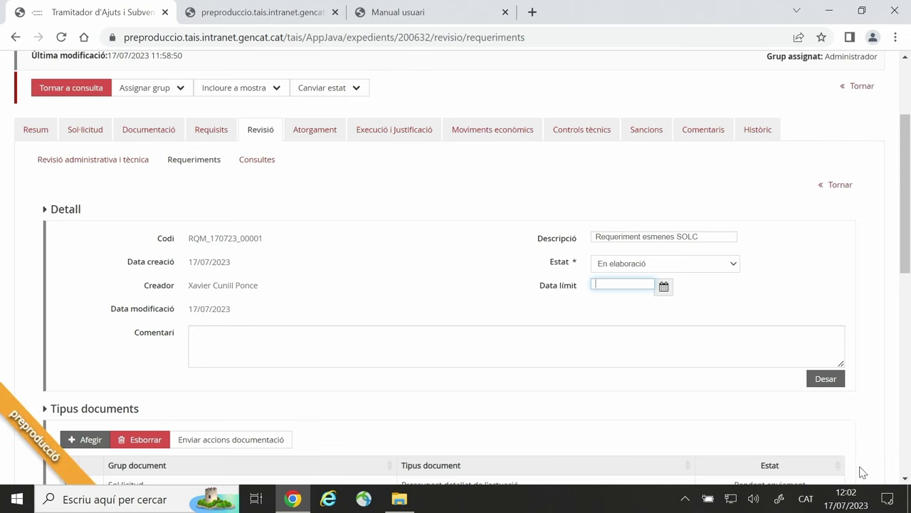
left_click(846, 501)
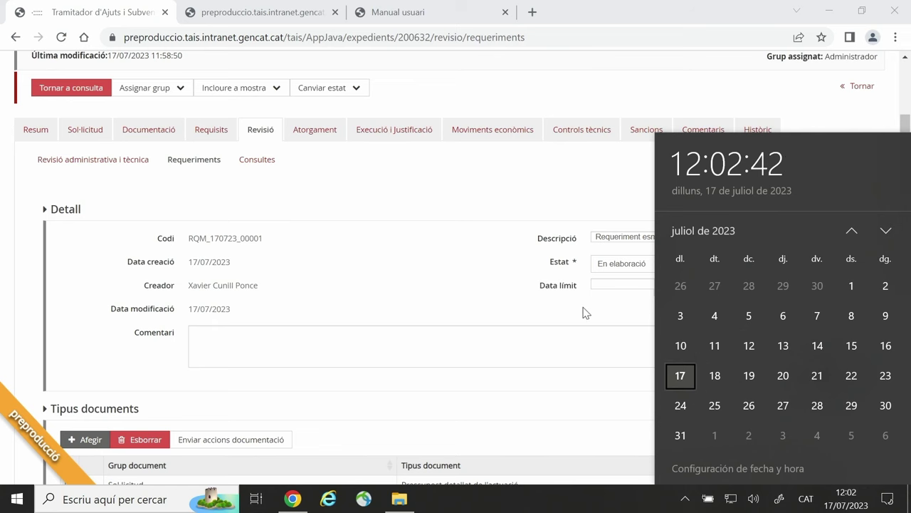
left_click(615, 335)
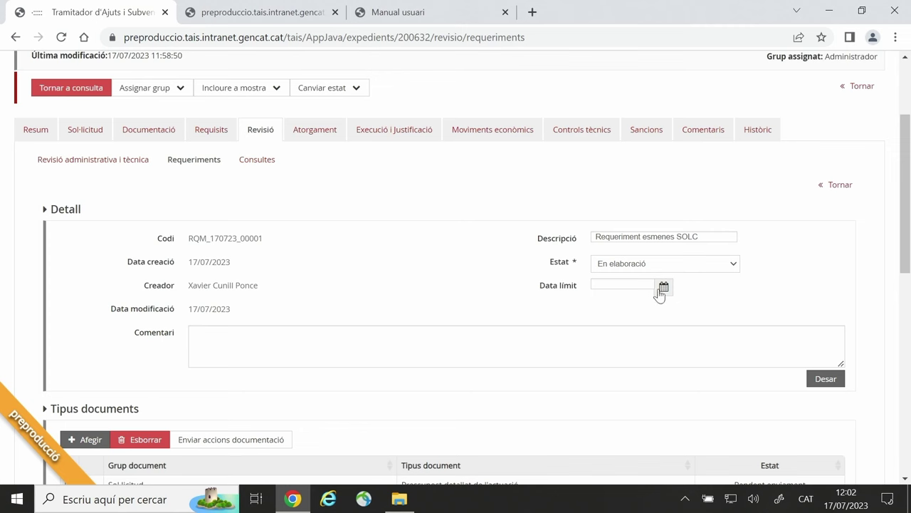
left_click(662, 287)
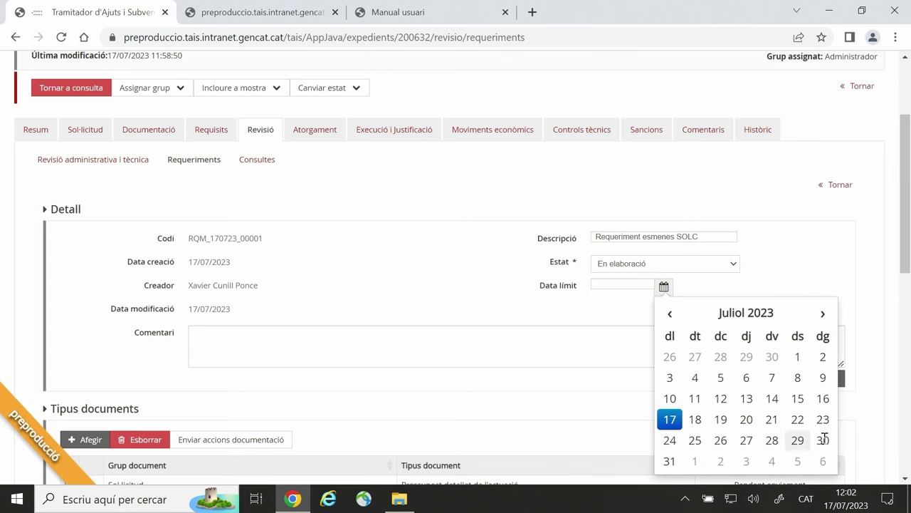
left_click(823, 314)
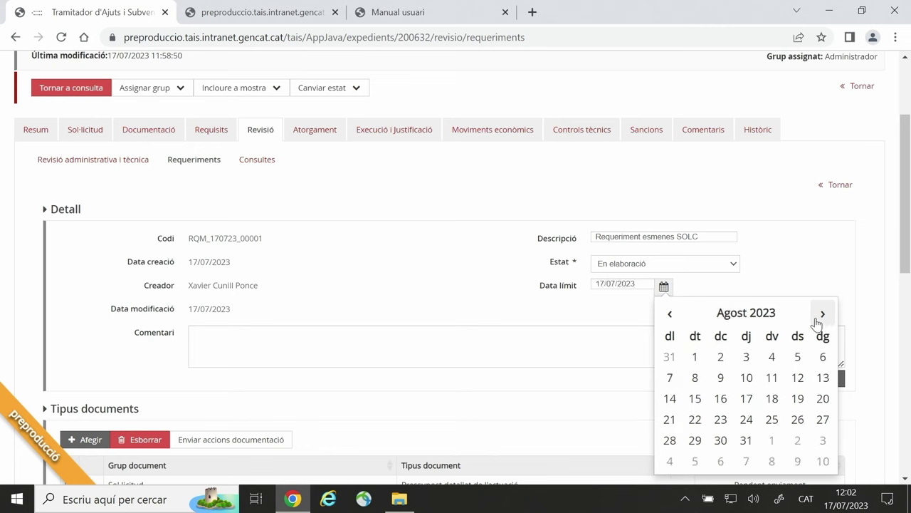
left_click(696, 358)
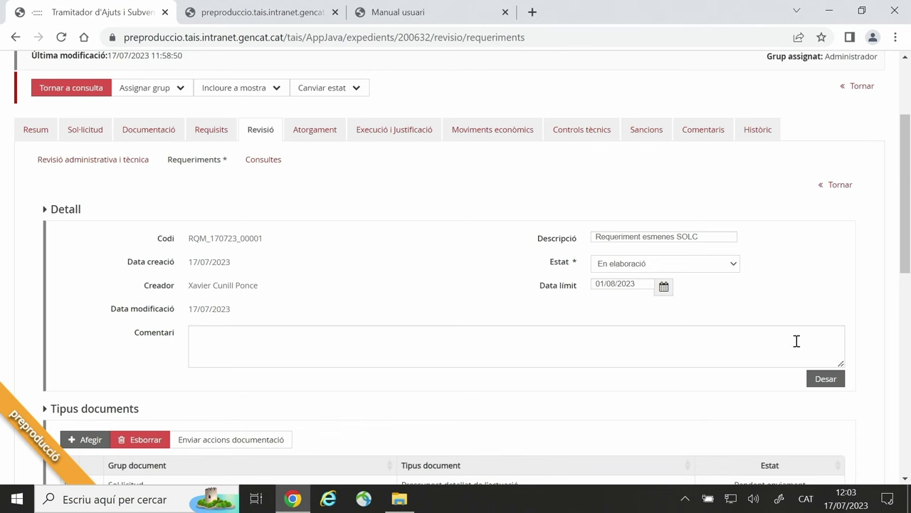
left_click(823, 381)
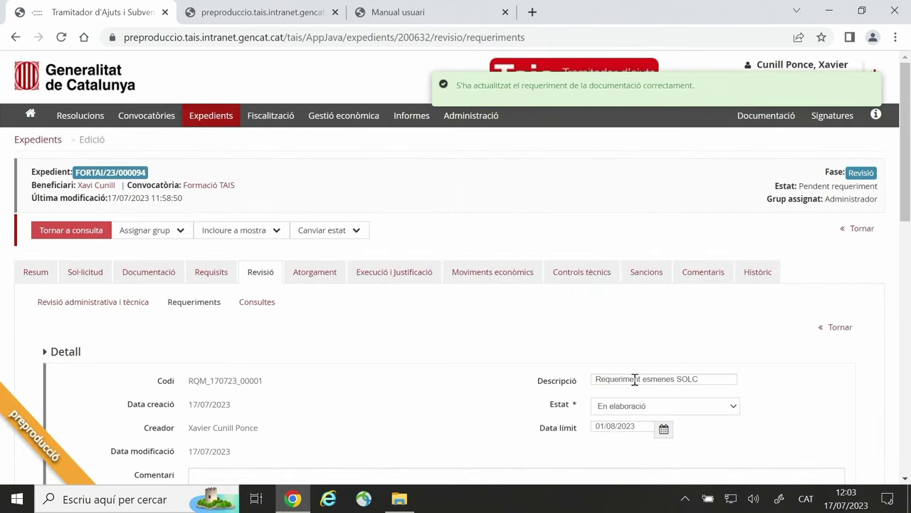
left_click(621, 407)
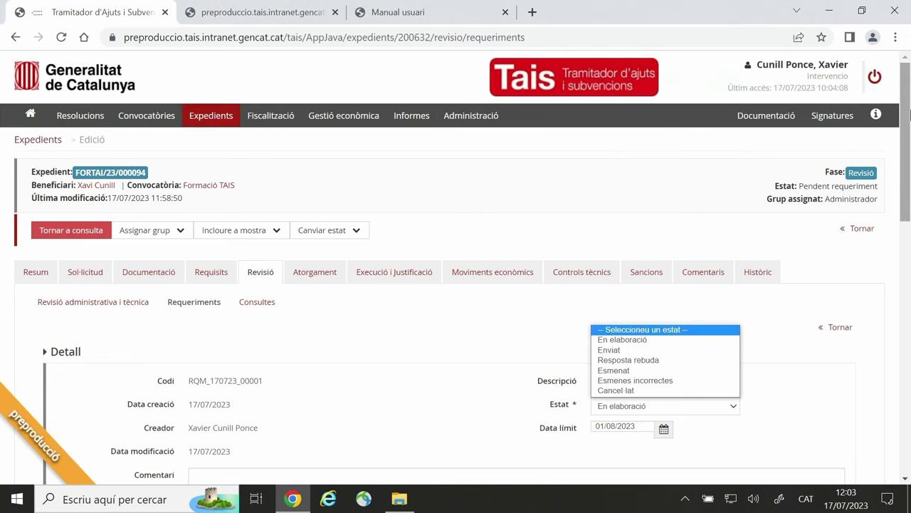
left_click_drag(905, 118, 880, 214)
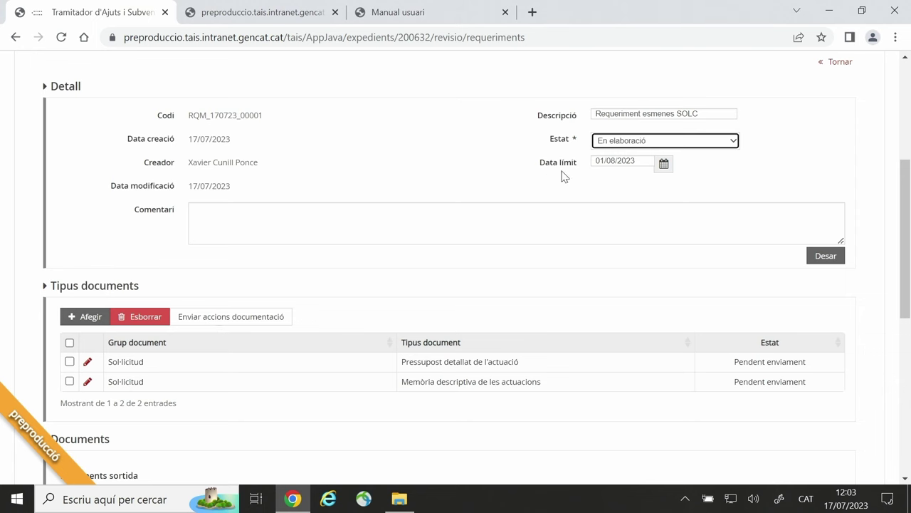
Step: Send the requirement's documentation actions, confirming with Acceptar on the second attempt
left_click(223, 318)
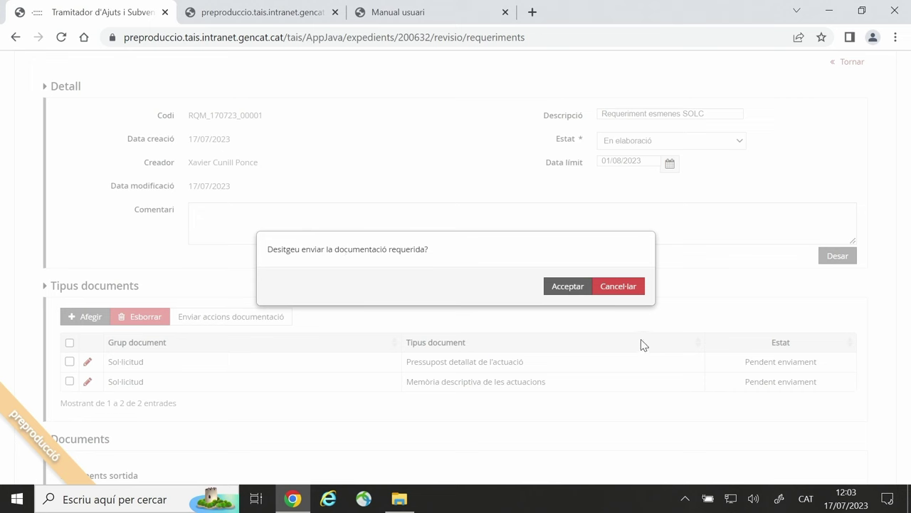
left_click(606, 286)
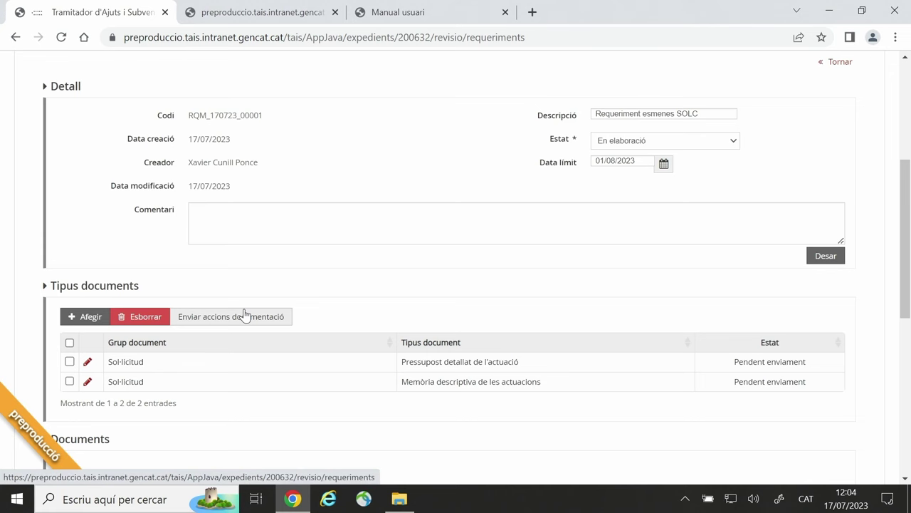
left_click_drag(904, 261, 895, 309)
left_click(228, 170)
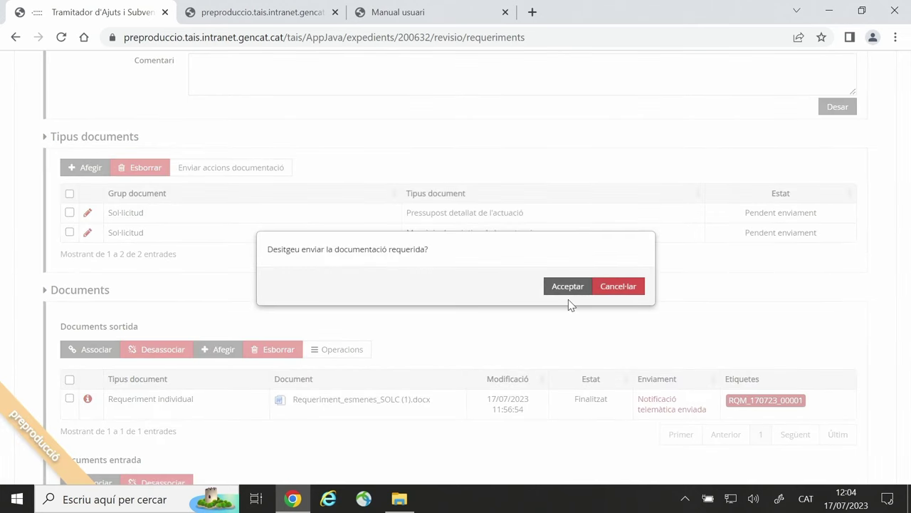
left_click(567, 287)
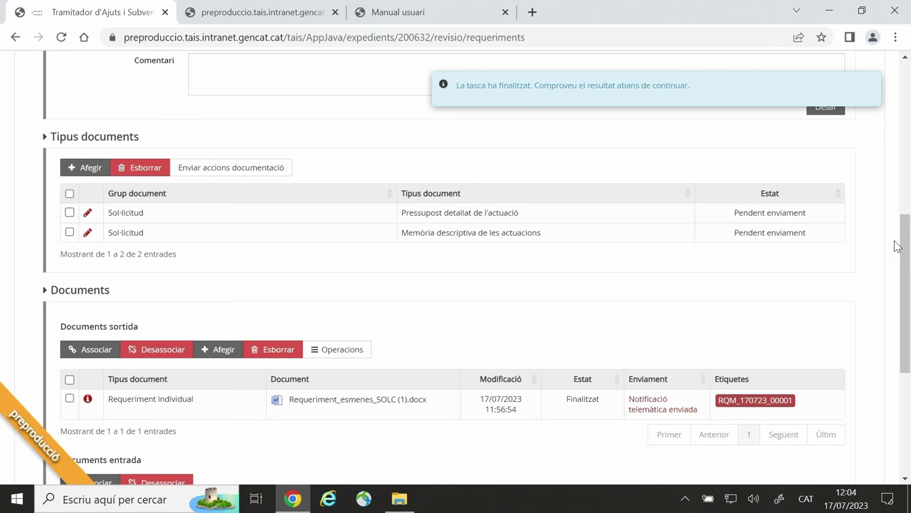
scroll(898, 232, "up", 3)
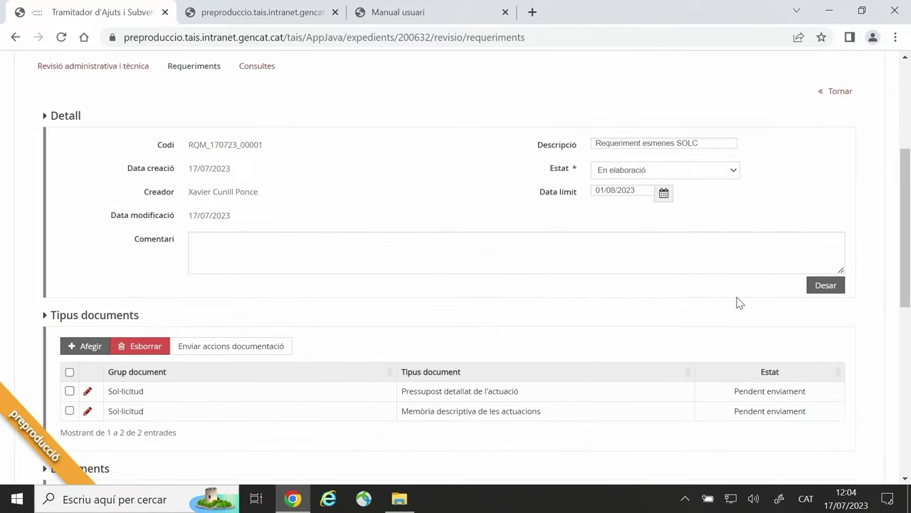
Step: Set requirement RQM_170723_00001's Estat to Enviat and save
left_click(680, 173)
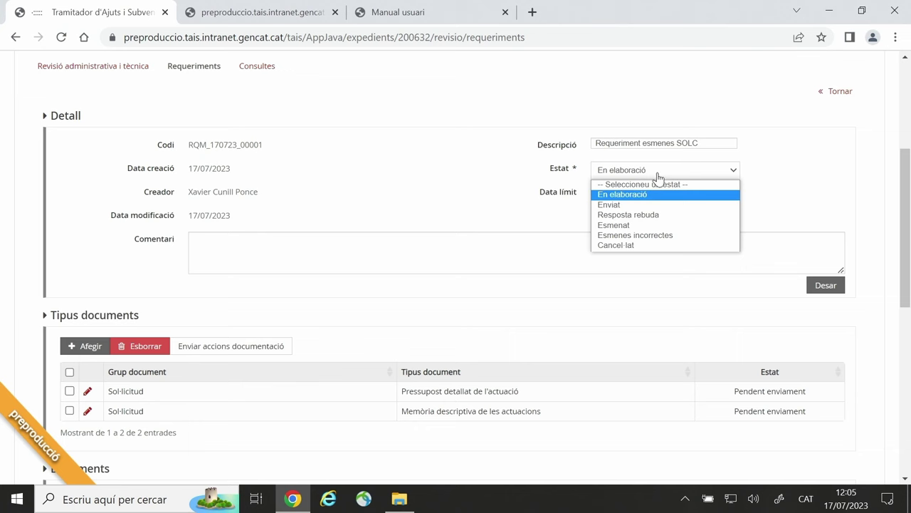
left_click(631, 207)
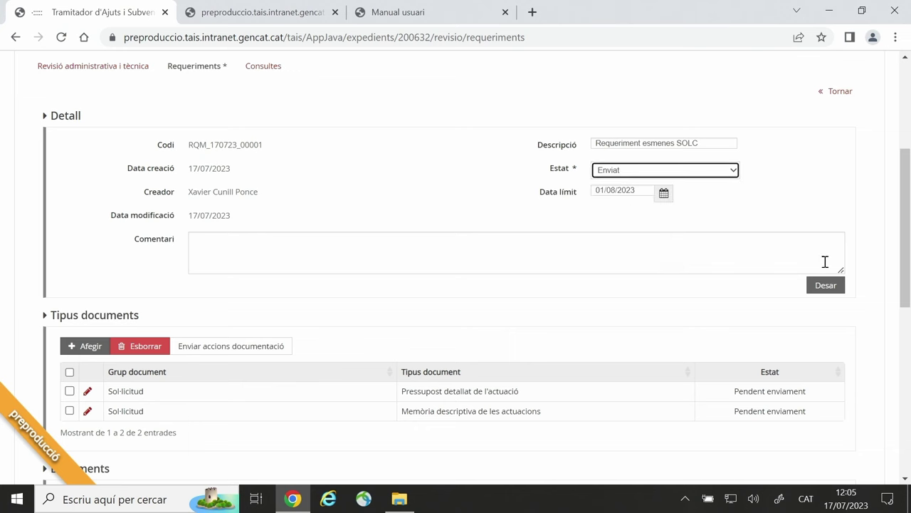
left_click(825, 285)
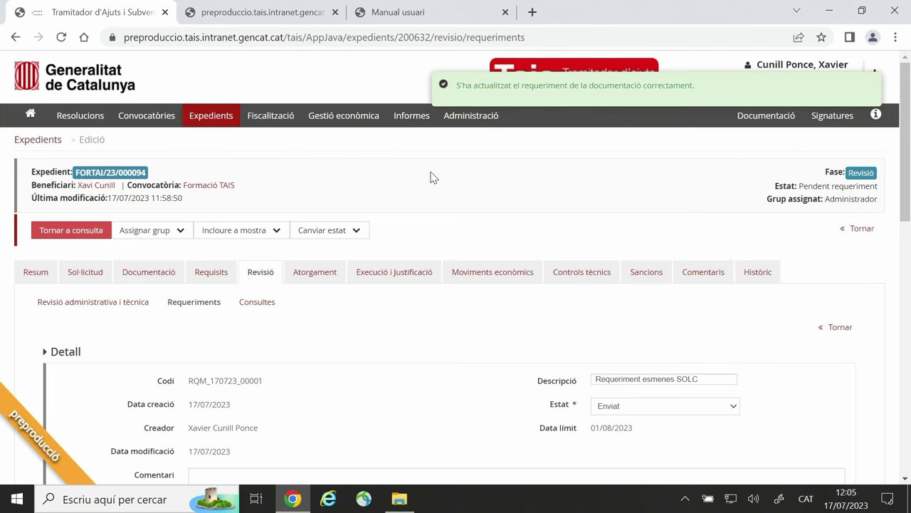
Step: Apply the decision Enviat requeriment to expedient FORTAI/23/000094, moving it to Requerit
left_click(326, 233)
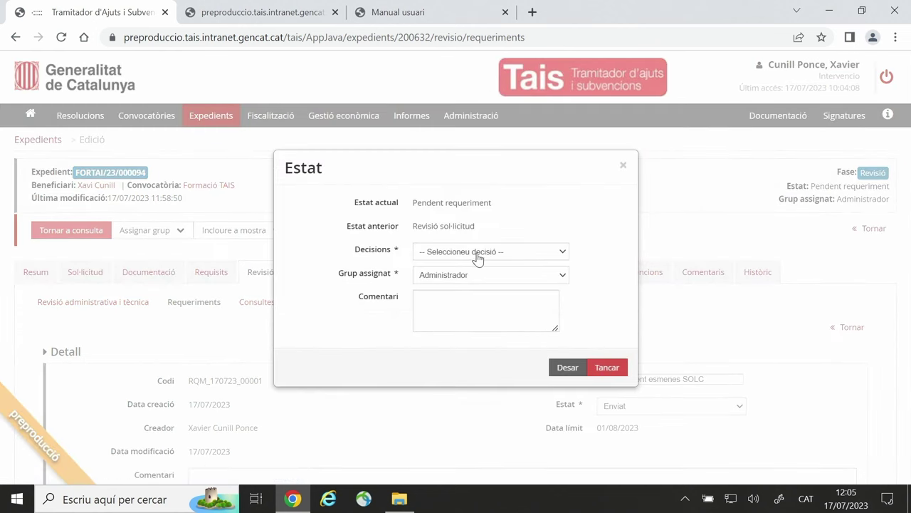
left_click(478, 257)
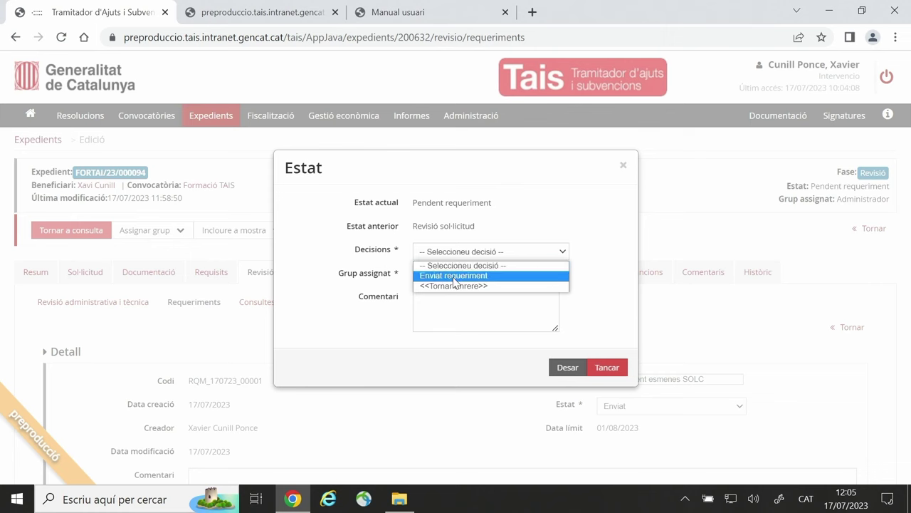
left_click(454, 278)
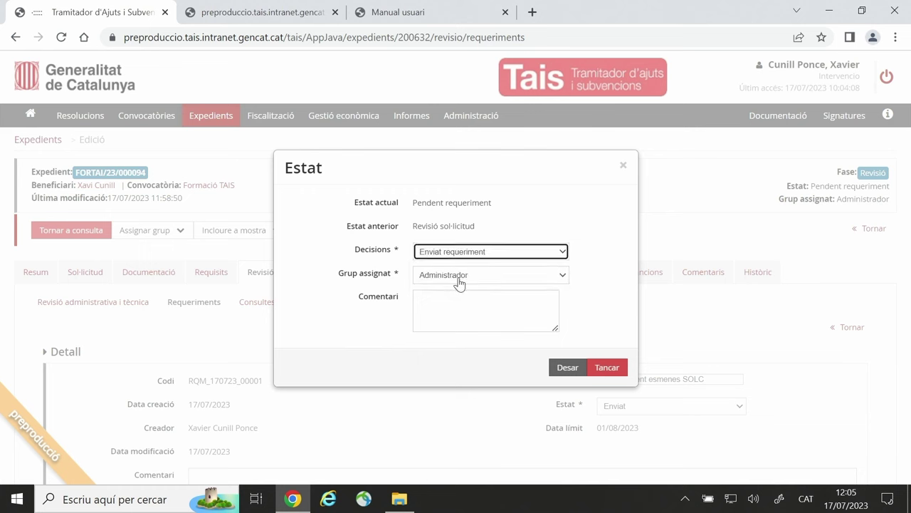
left_click(566, 368)
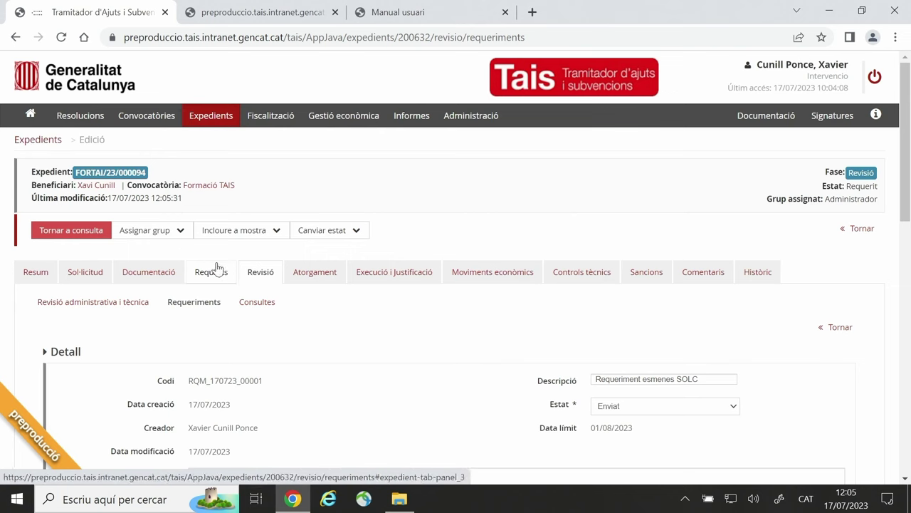
Step: Send the requirement's pending documentation actions under Revisió > Requeriments, then return to Documentació entrada
left_click(155, 277)
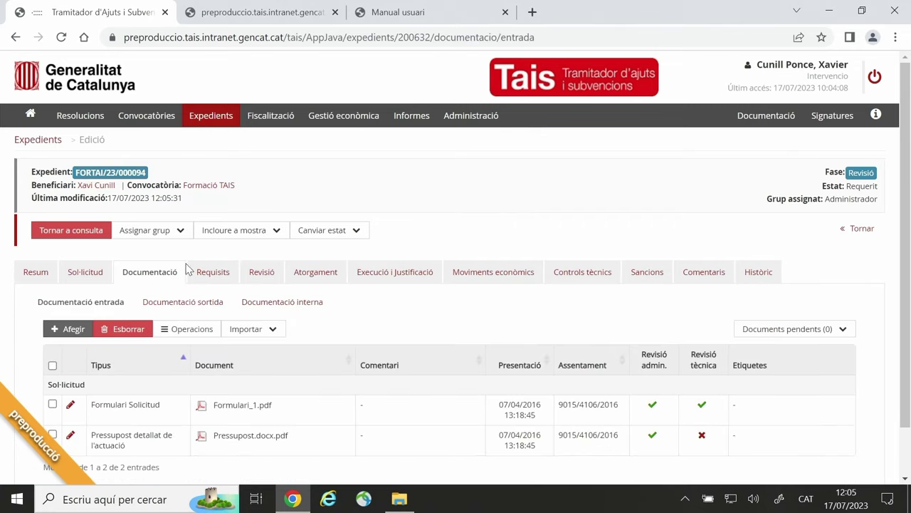
scroll(187, 311, "down", 1)
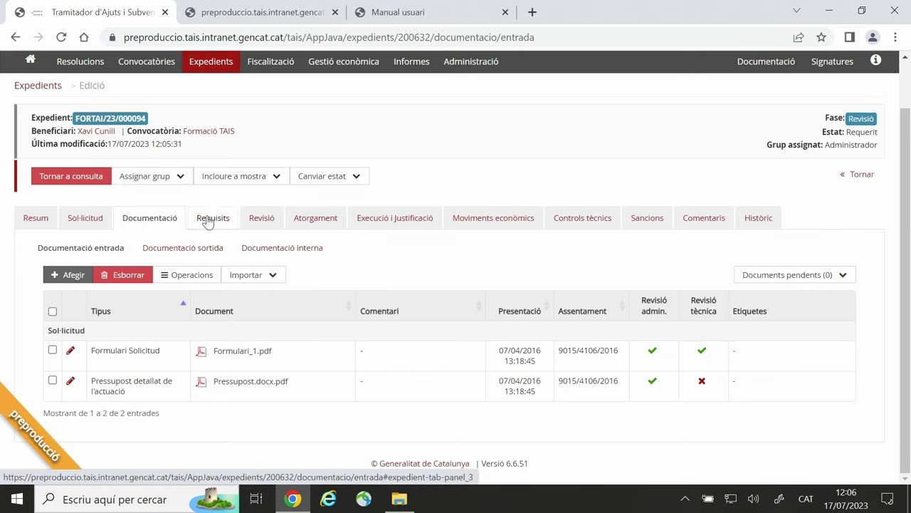
left_click(264, 225)
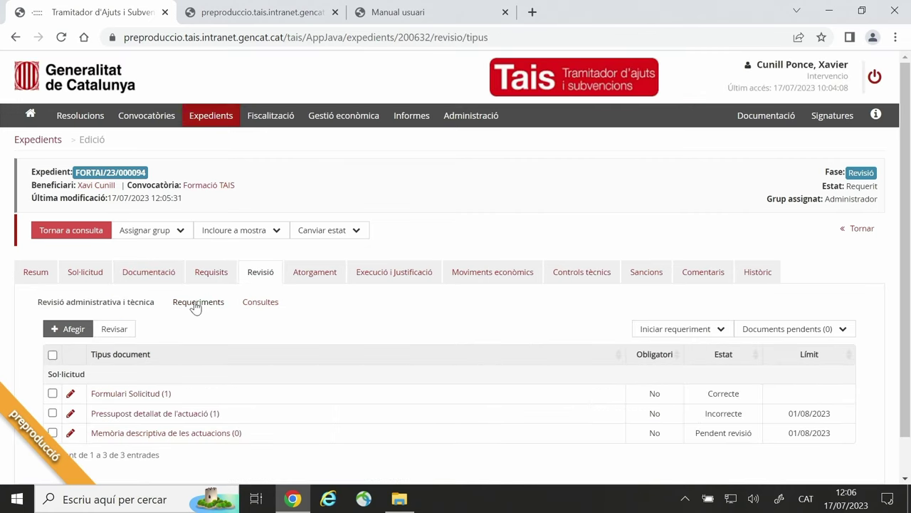
left_click(199, 302)
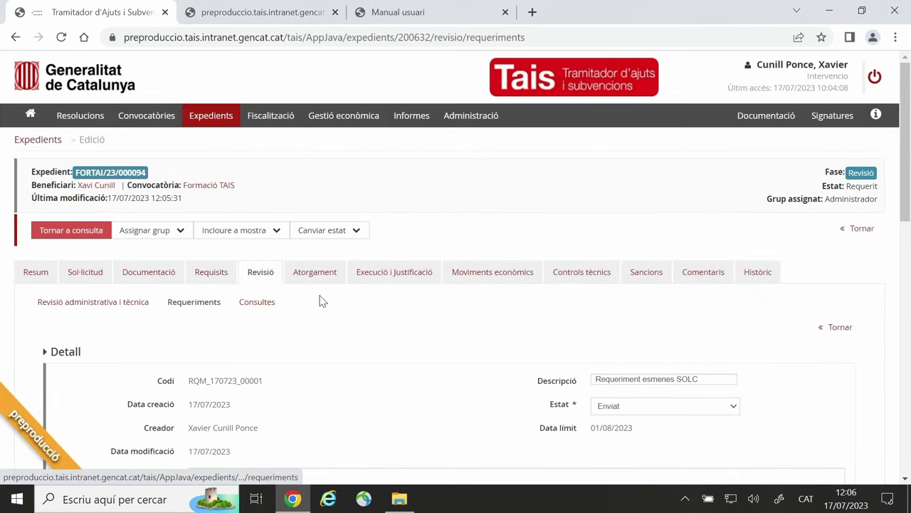
scroll(201, 325, "down", 2)
scroll(200, 325, "down", 2)
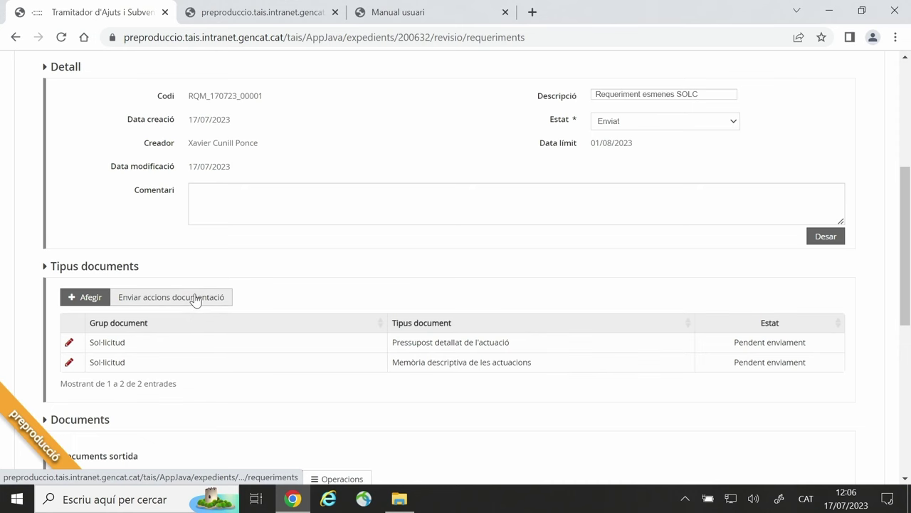
left_click(196, 299)
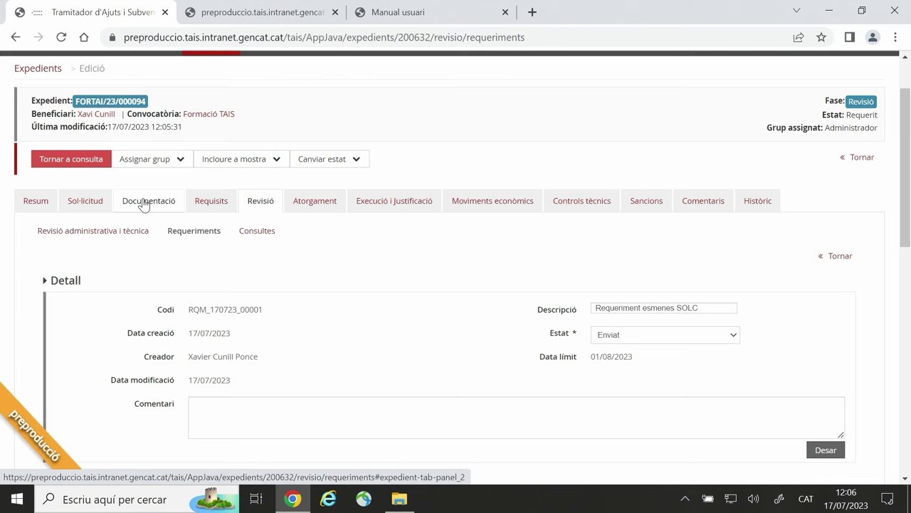
left_click(144, 205)
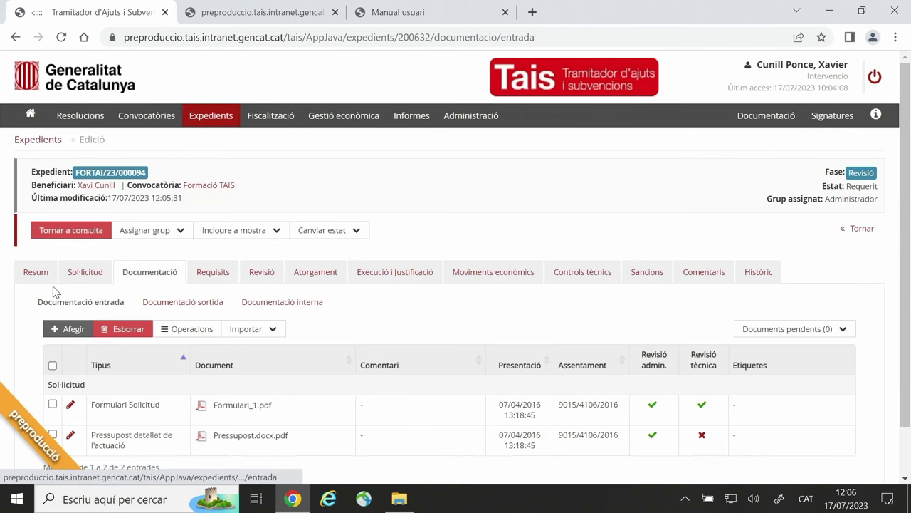
Step: Register Pressupost detallat.pdf from Documents > Documentació Formació as an incoming document, group and type Altres
left_click(66, 329)
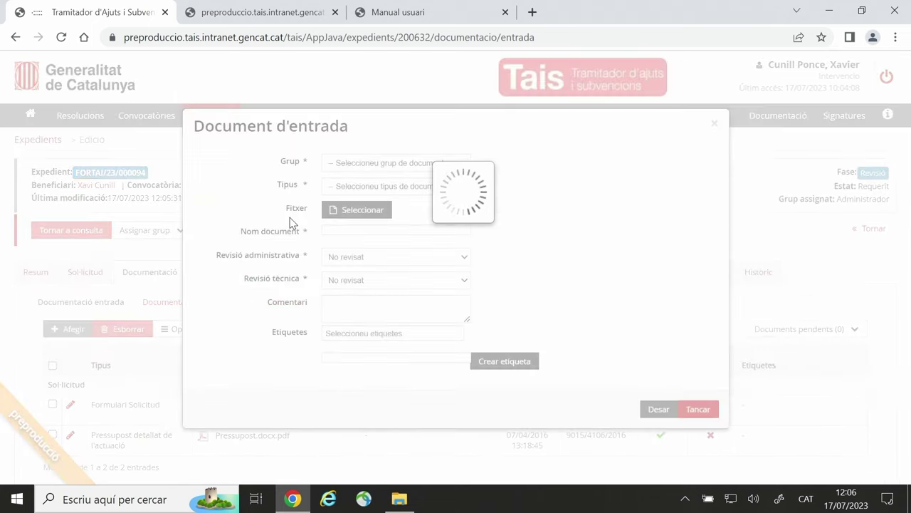
left_click(361, 92)
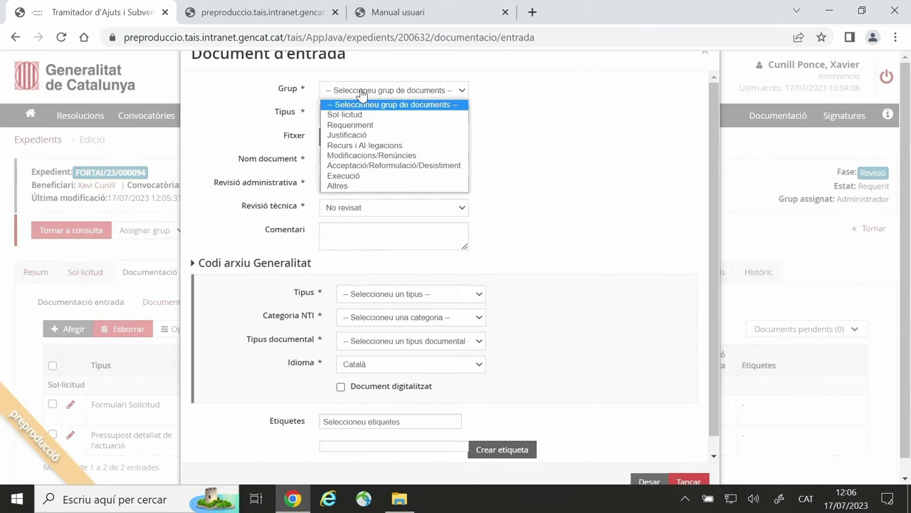
left_click(338, 186)
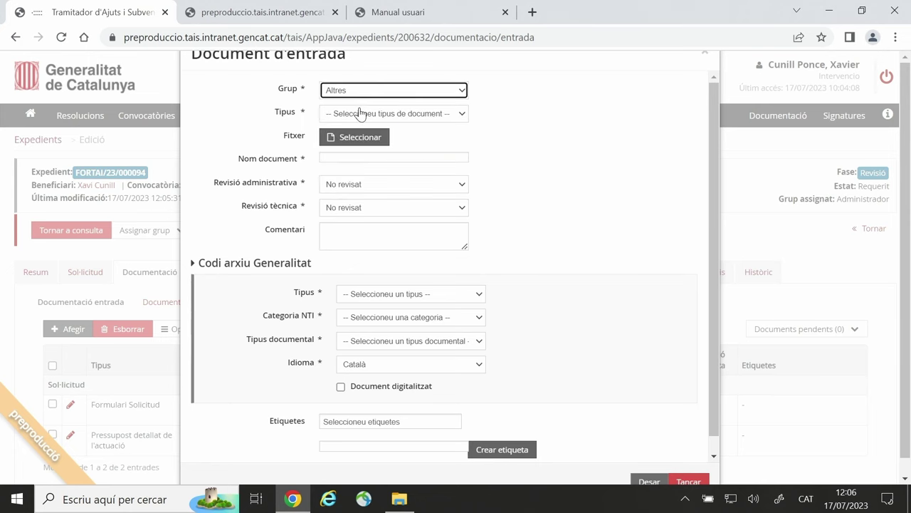
left_click(358, 113)
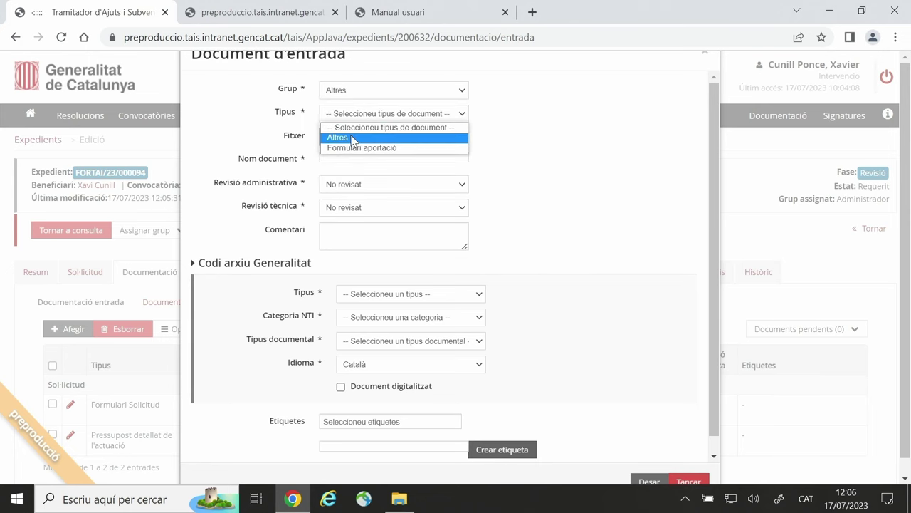
left_click(339, 138)
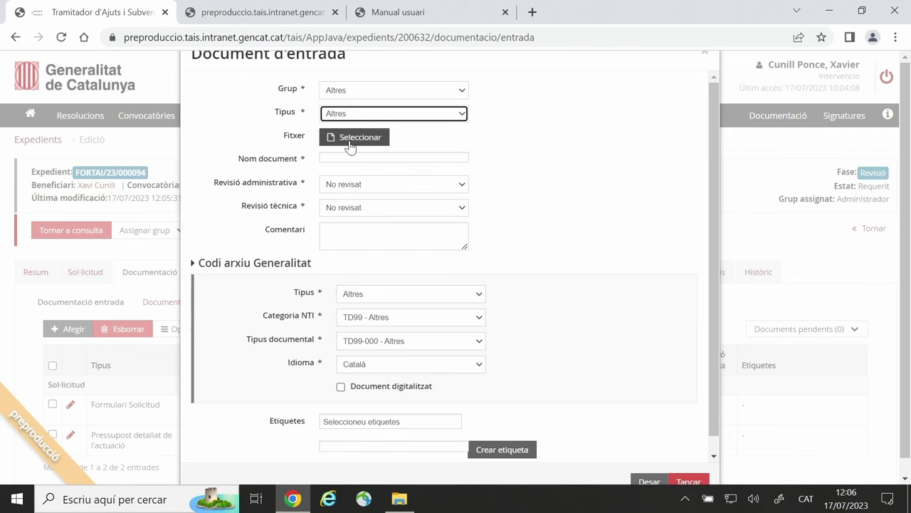
left_click(349, 144)
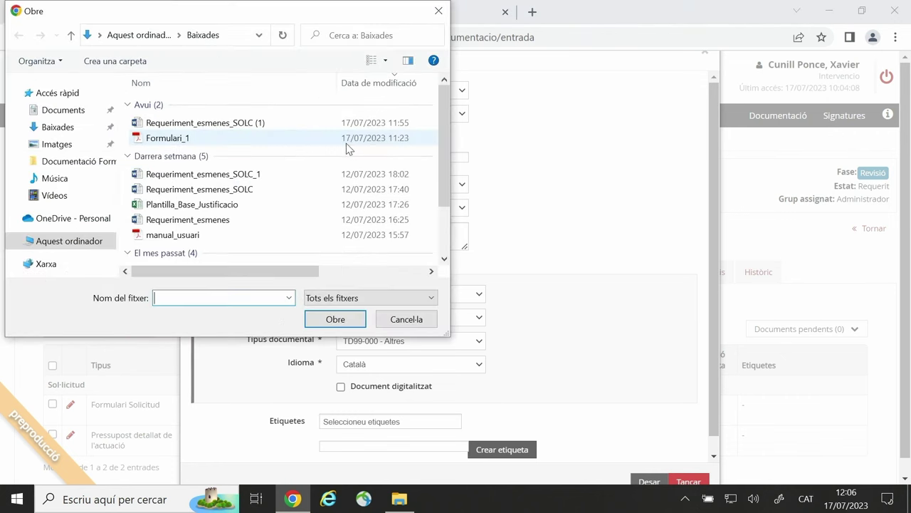
left_click(54, 109)
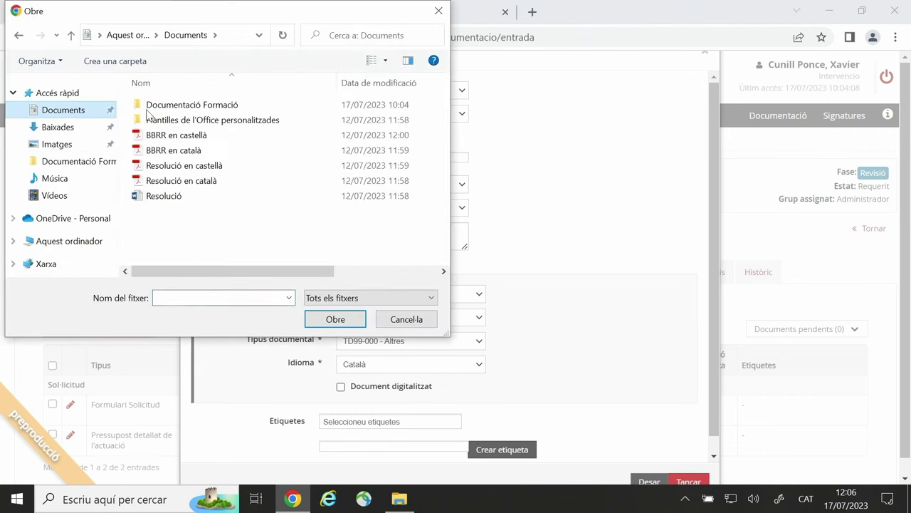
double_click(194, 108)
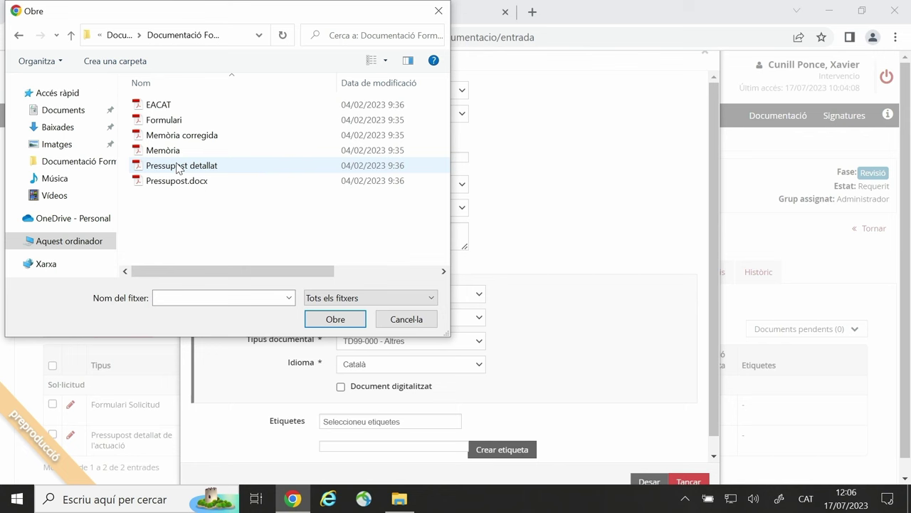
double_click(178, 166)
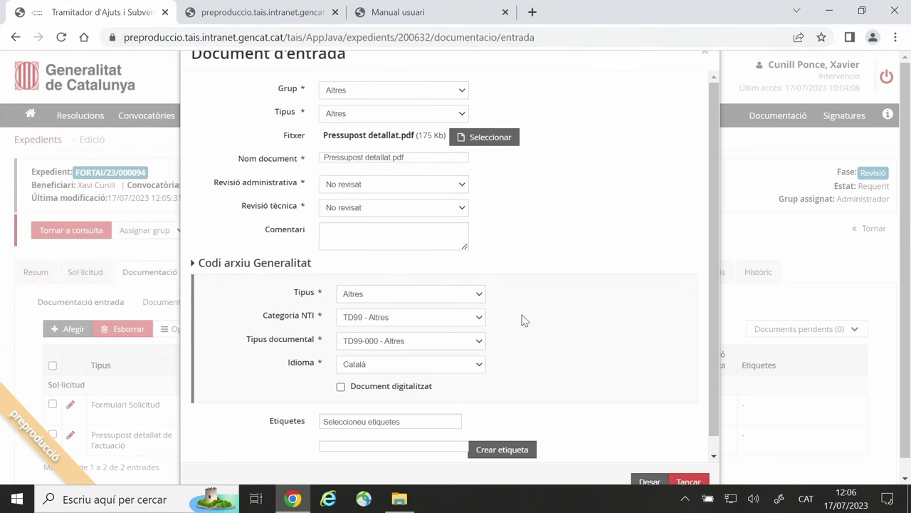
left_click(659, 481)
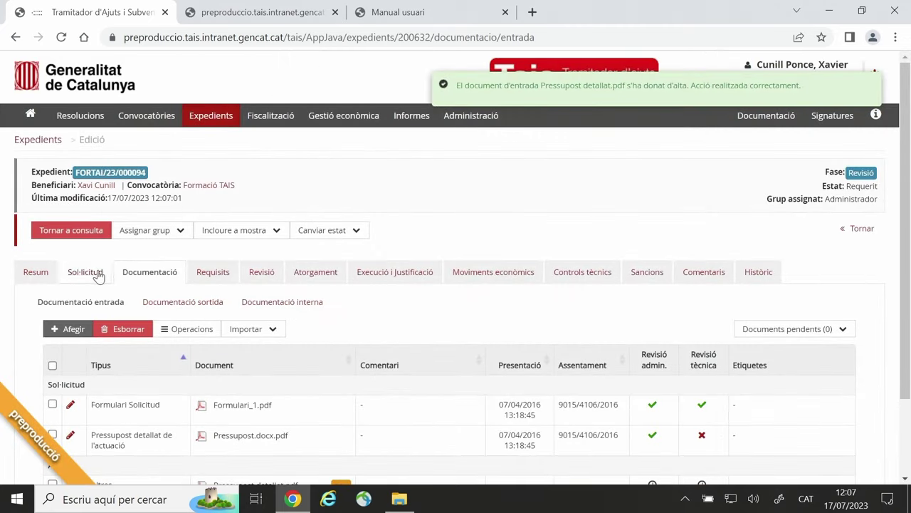
Step: Register Memòria.pdf as a second incoming document with group Altres and type Altres
left_click(68, 328)
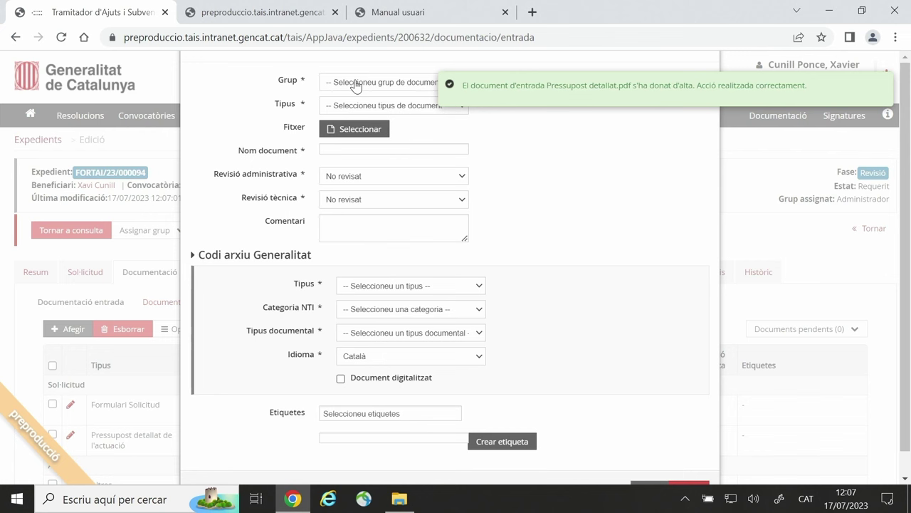
left_click(356, 86)
left_click(340, 167)
left_click(353, 86)
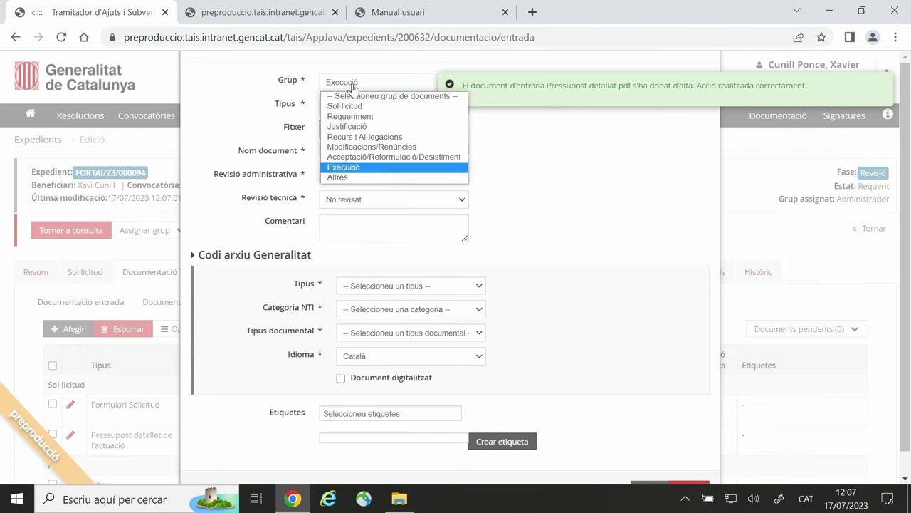
left_click(348, 177)
left_click(349, 105)
left_click(349, 129)
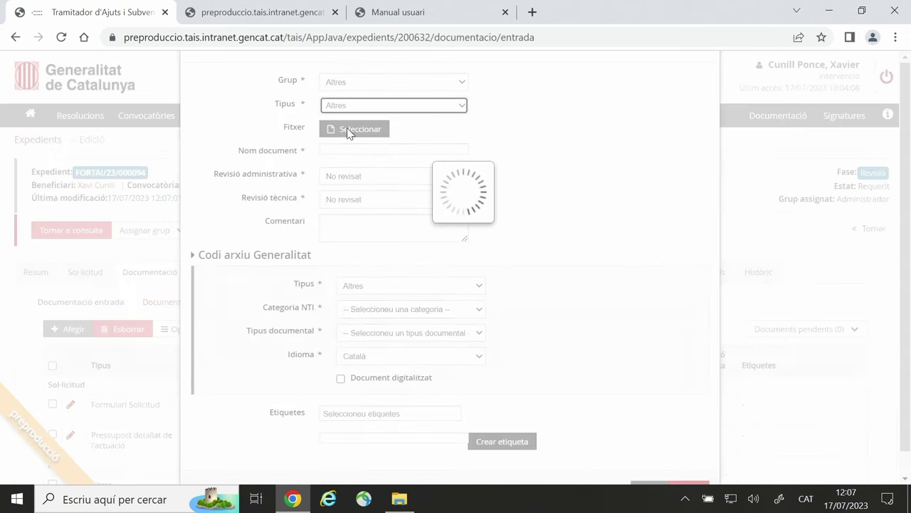
left_click(354, 129)
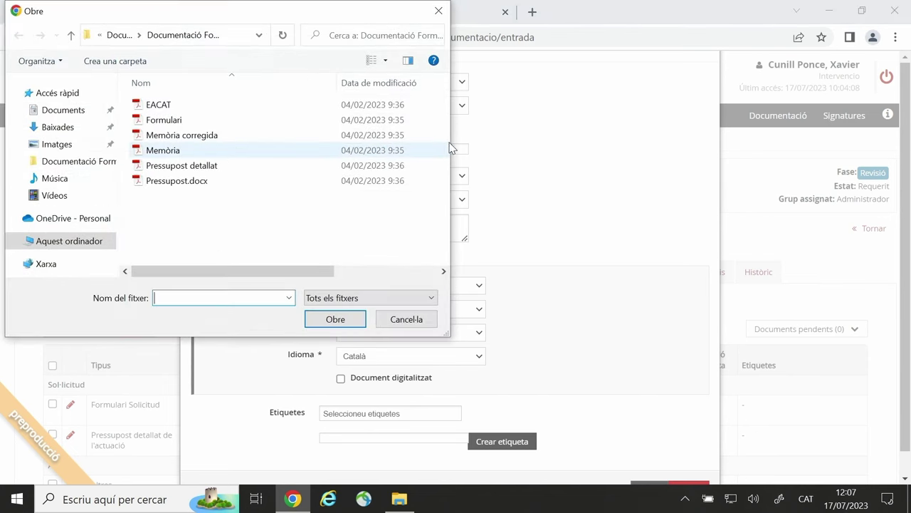
double_click(182, 148)
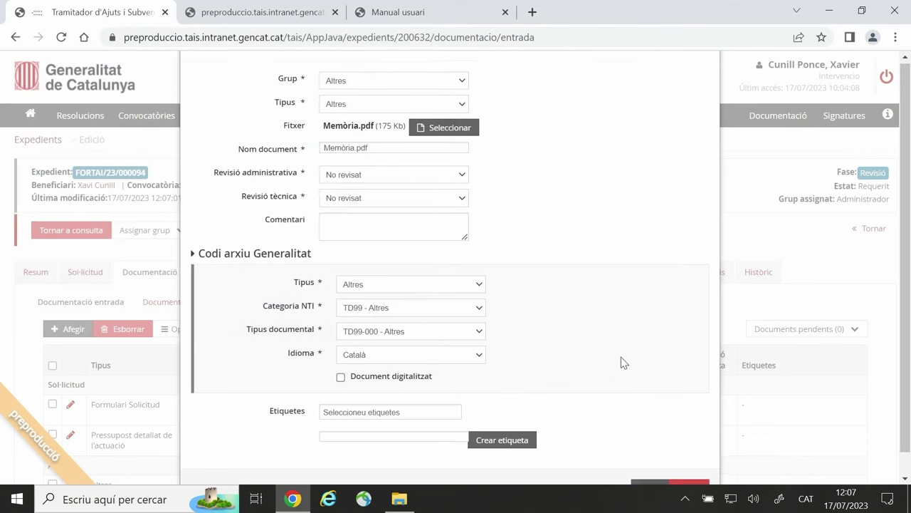
scroll(622, 362, "down", 1)
left_click(648, 466)
scroll(142, 341, "down", 2)
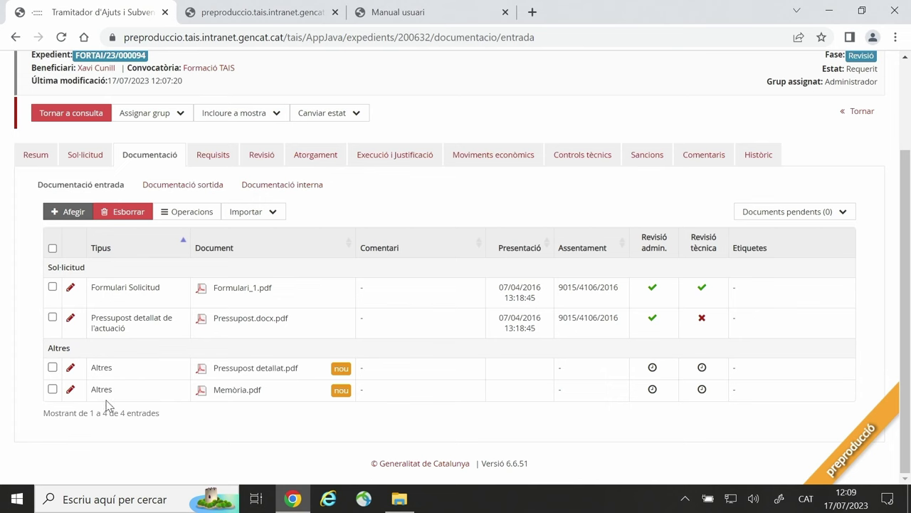
Step: Open requirement RQM_170723_00001 from Revisió > Requeriments and review its document status
left_click(260, 158)
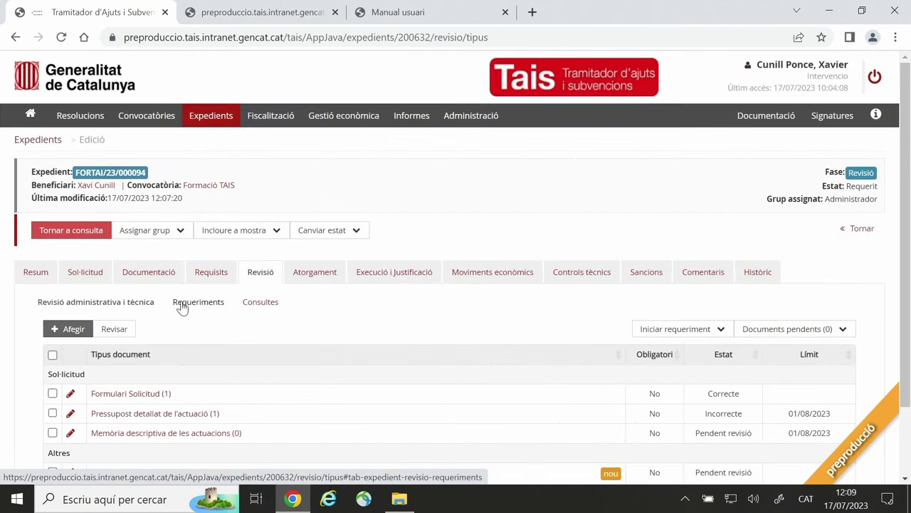
scroll(178, 313, "down", 2)
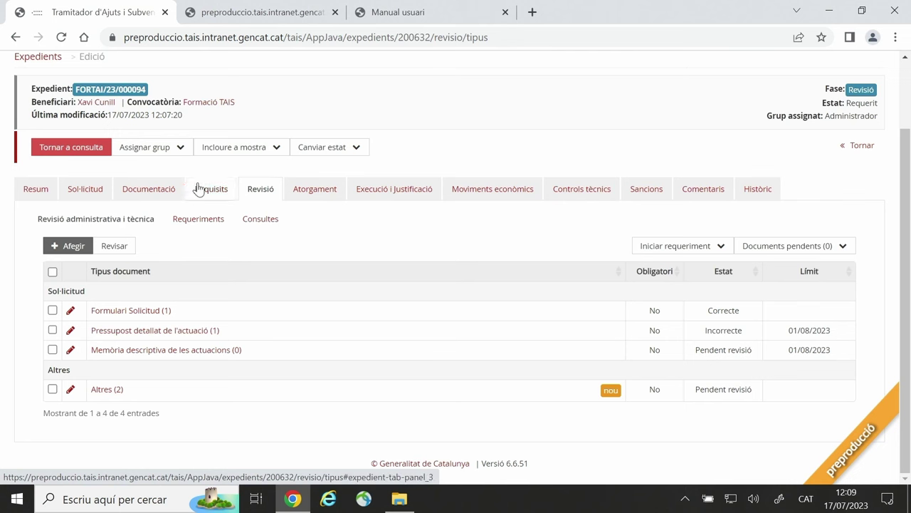
left_click(142, 191)
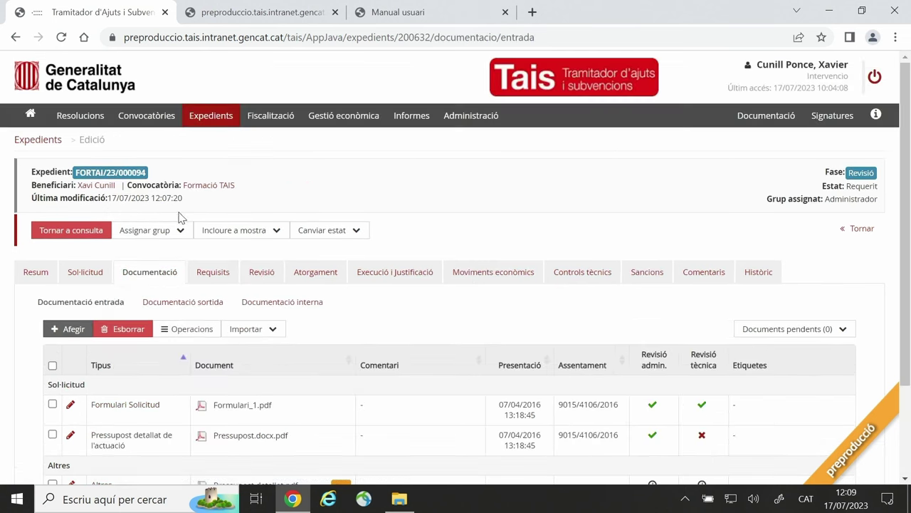
scroll(153, 294, "down", 2)
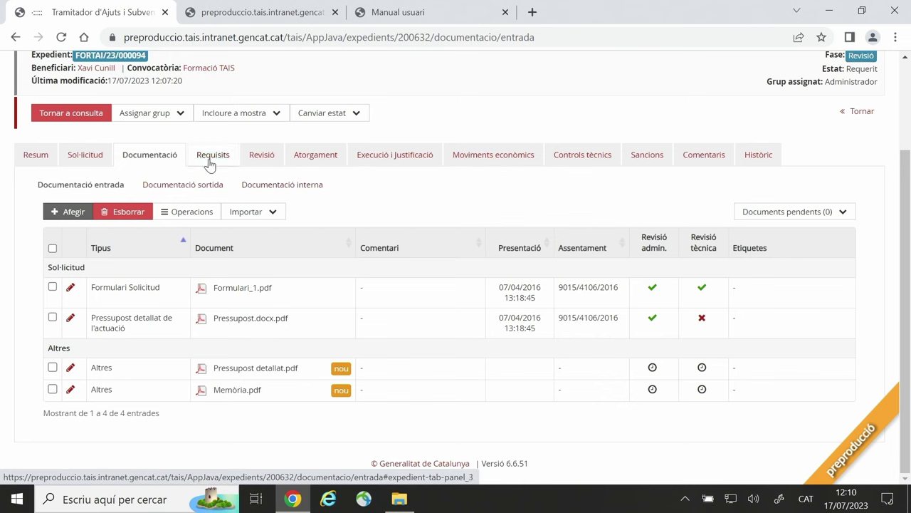
left_click(259, 162)
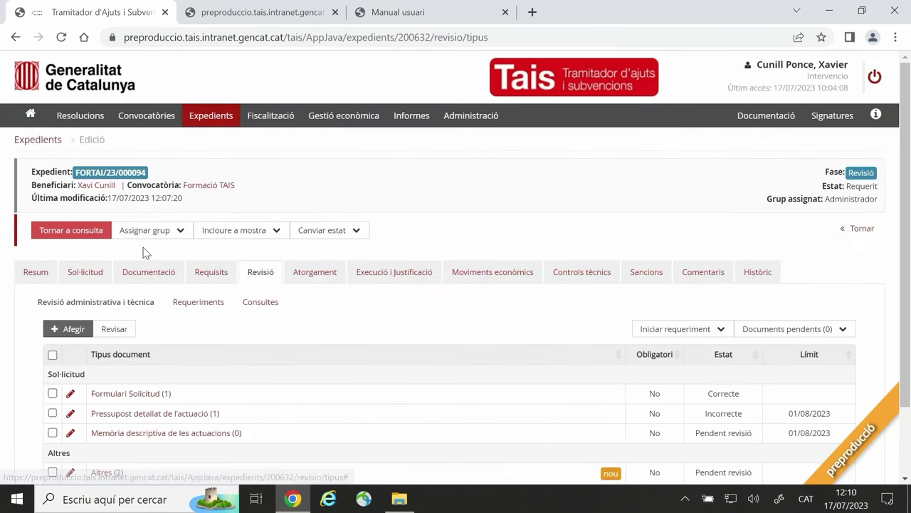
left_click(189, 305)
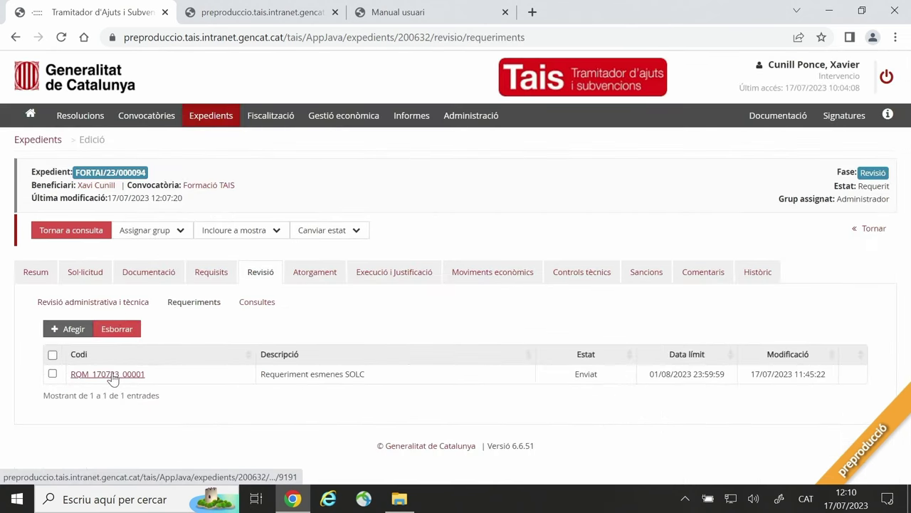
left_click(113, 378)
scroll(218, 256, "down", 6)
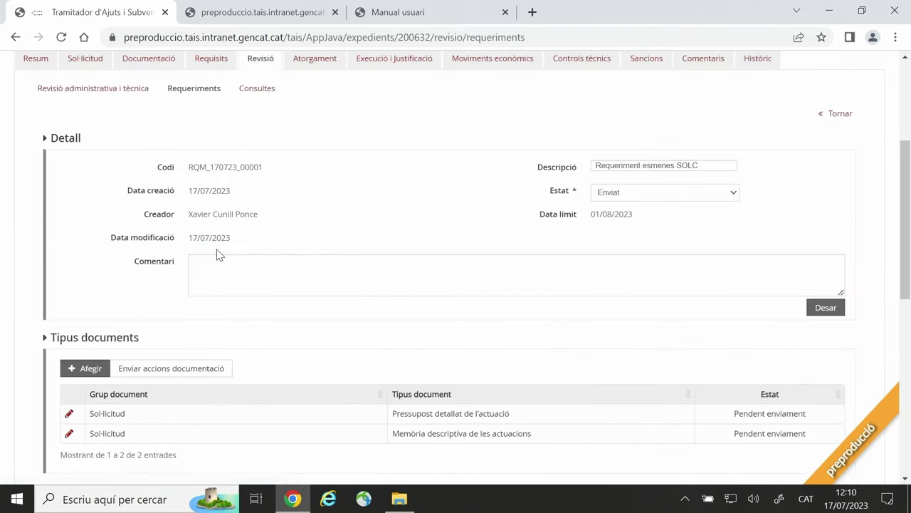
scroll(211, 227, "down", 2)
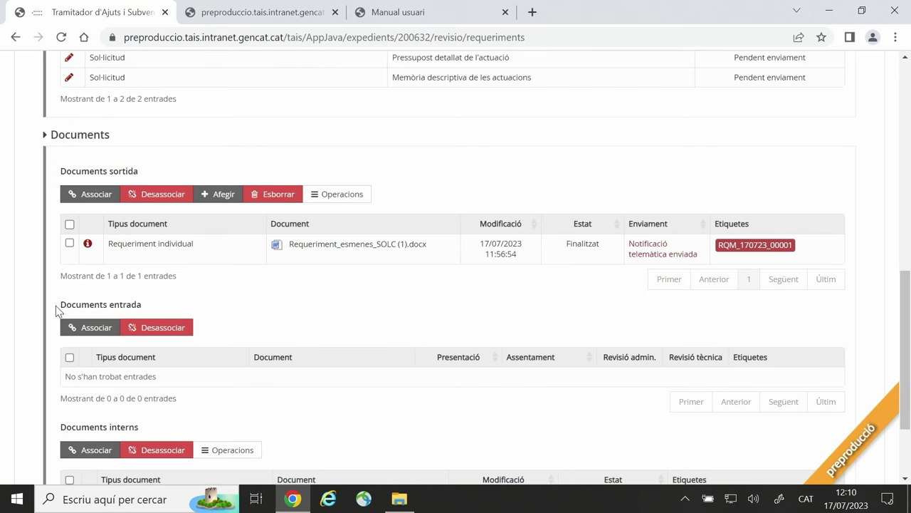
scroll(247, 309, "up", 3)
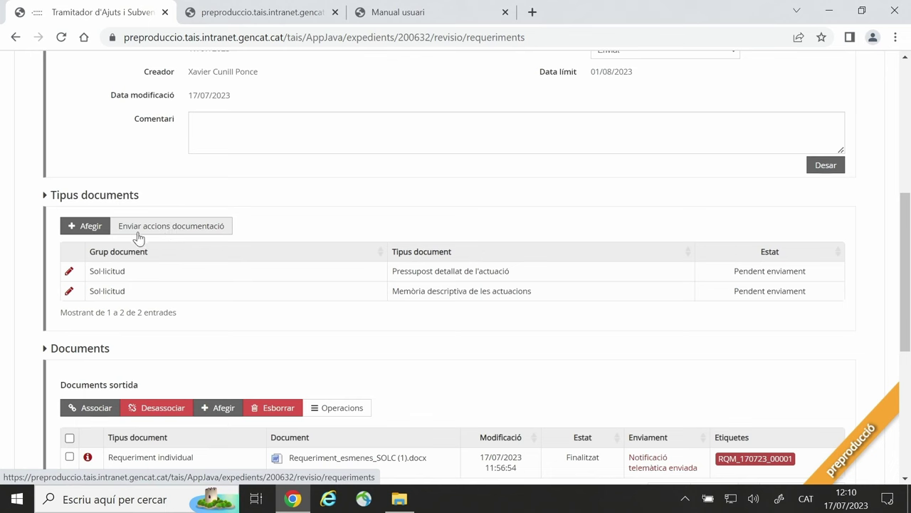
scroll(146, 269, "down", 5)
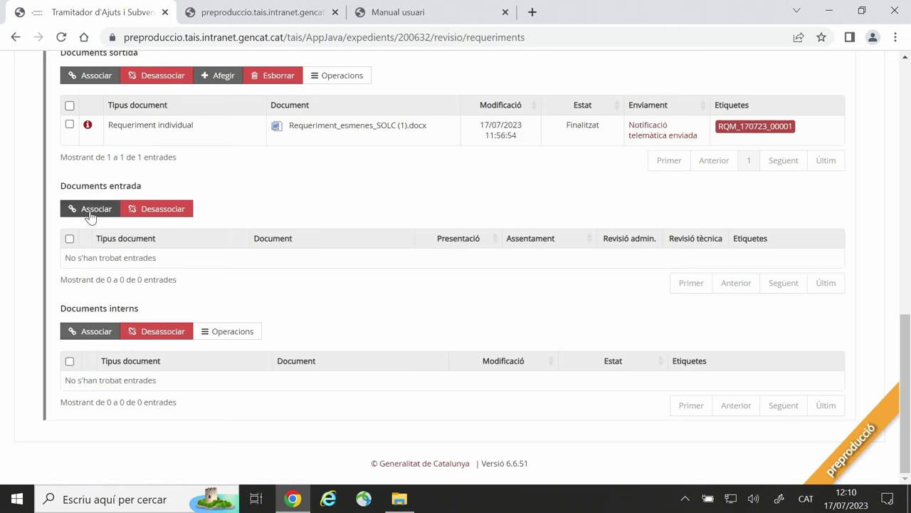
Step: Associate Pressupost detallat.pdf and Memòria.pdf with the requirement as incoming documents and save
left_click(89, 211)
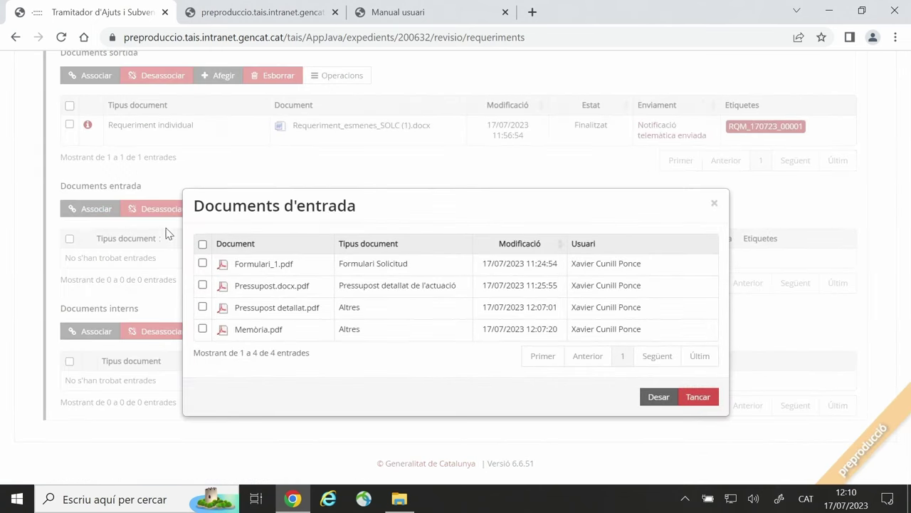
left_click(203, 307)
left_click(203, 329)
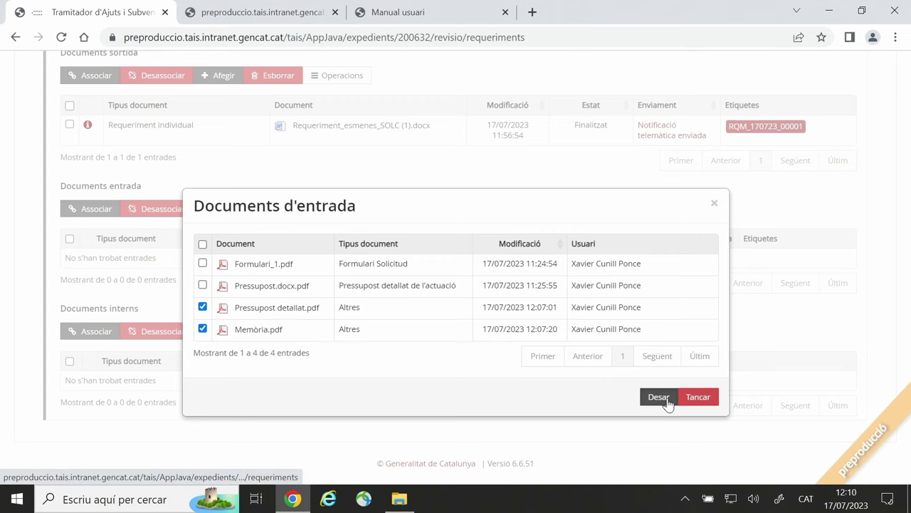
left_click(667, 402)
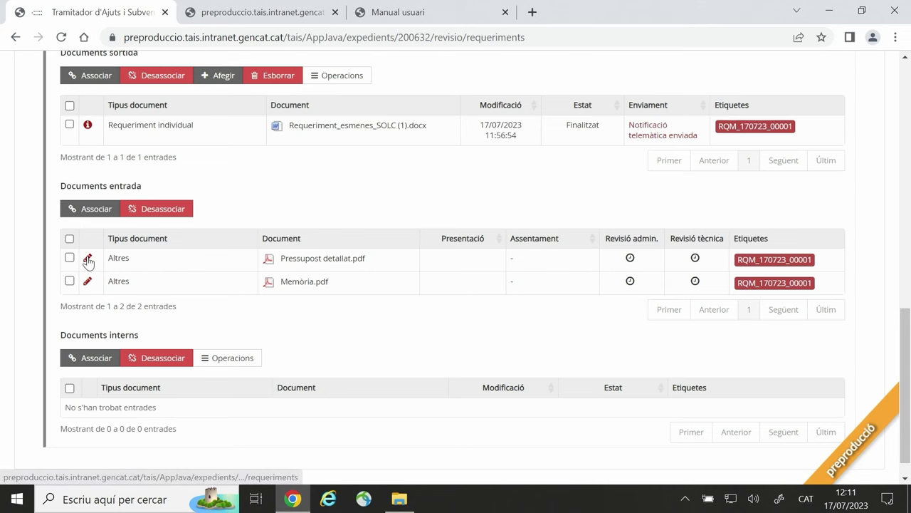
Step: Reclassify Pressupost detallat.pdf to group Sol·licitud, type Pressupost detallat de l'actuació
left_click(88, 261)
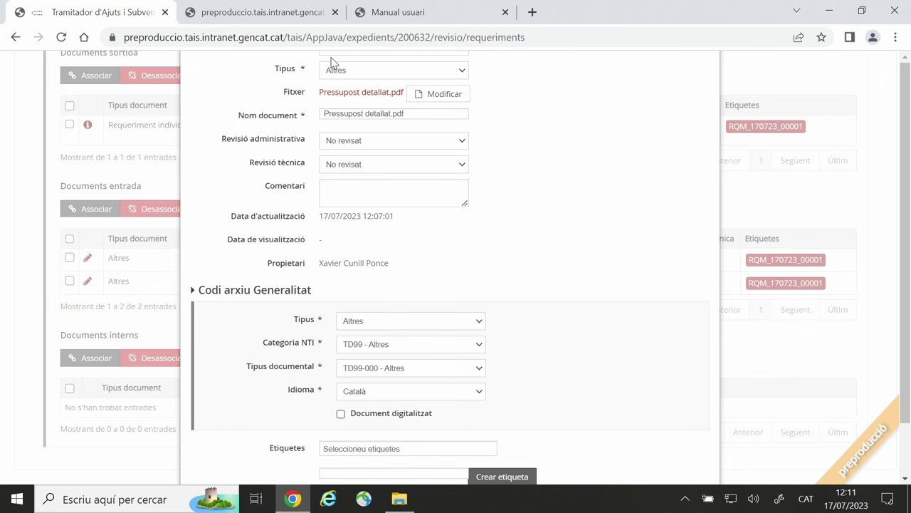
left_click(255, 116)
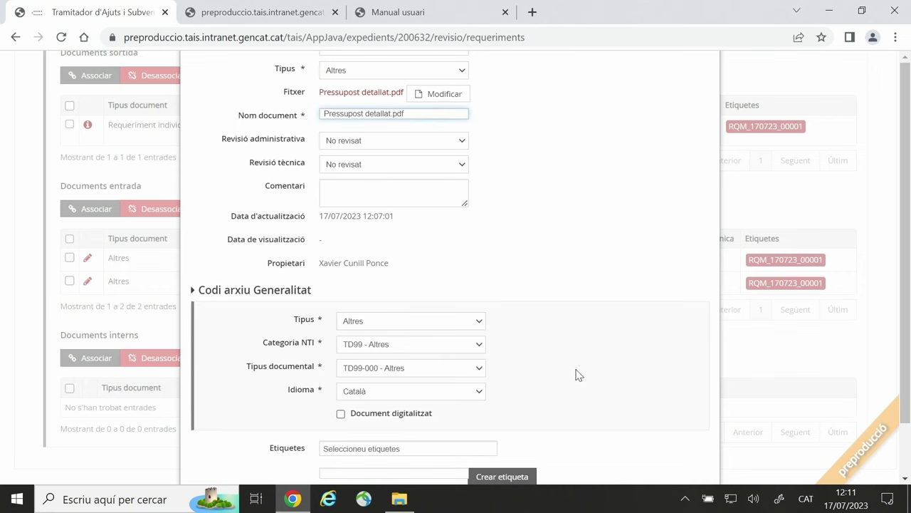
key("ctrl+minus")
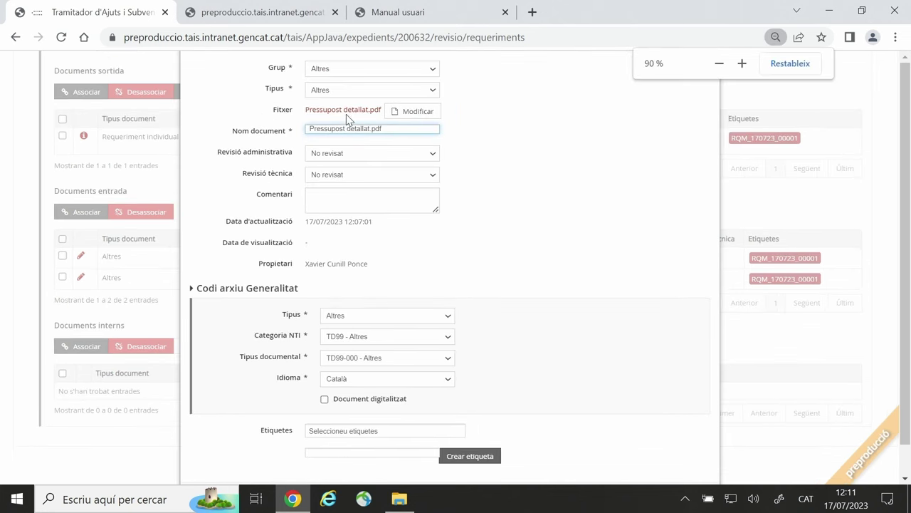
left_click(327, 72)
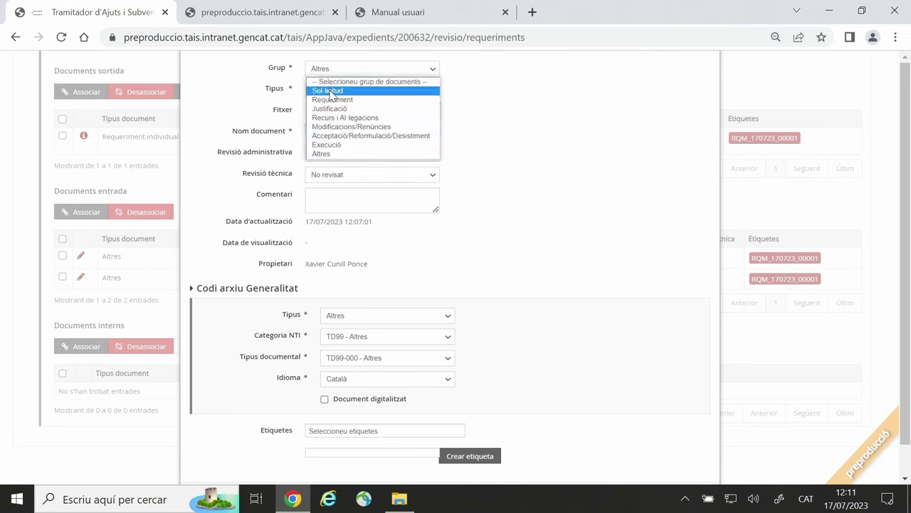
left_click(330, 91)
left_click(329, 90)
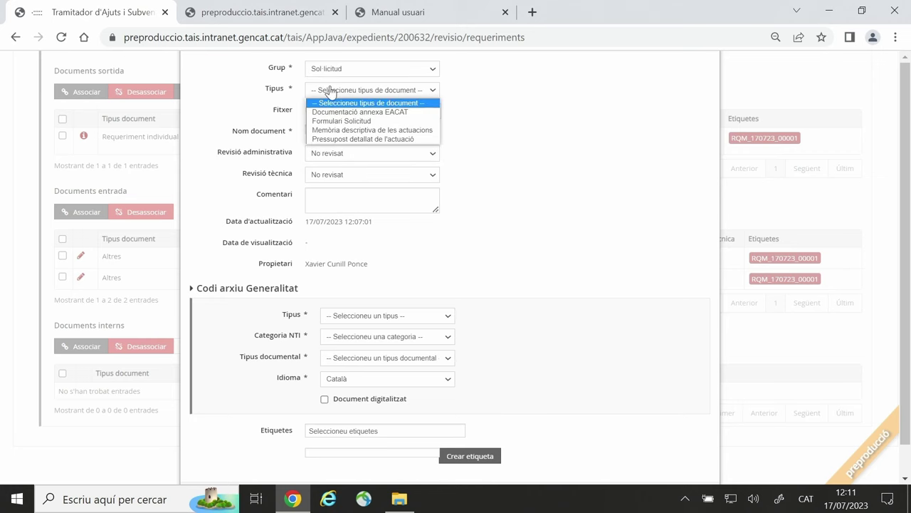
left_click(334, 138)
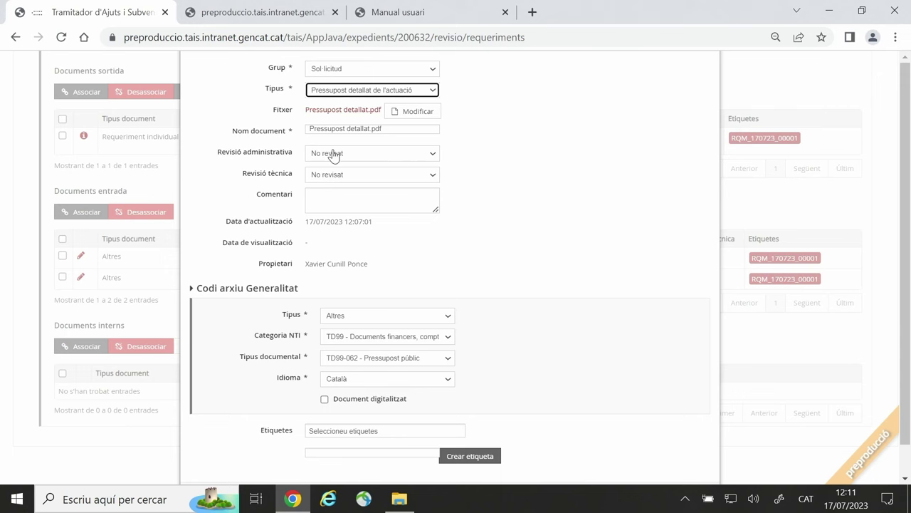
Step: Set its administrative and technical reviews to Correcte and save the document
left_click(331, 154)
left_click(331, 178)
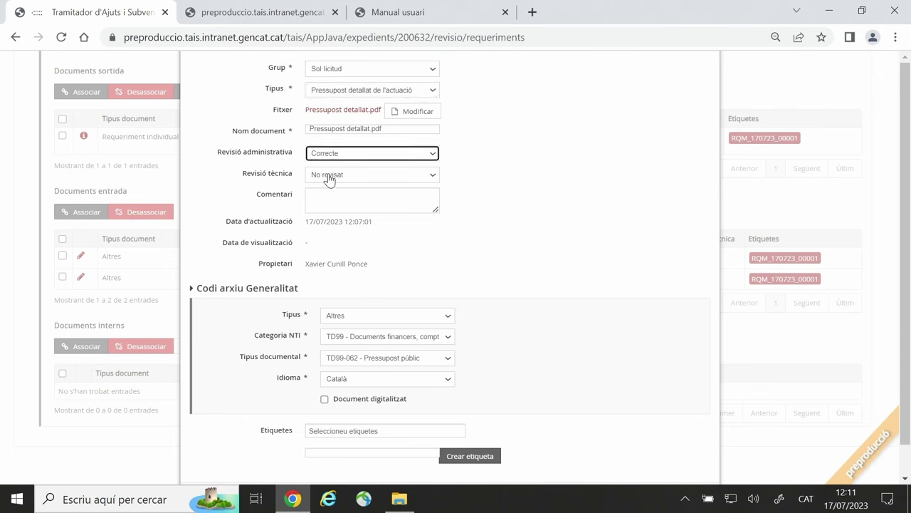
left_click(330, 175)
left_click(329, 197)
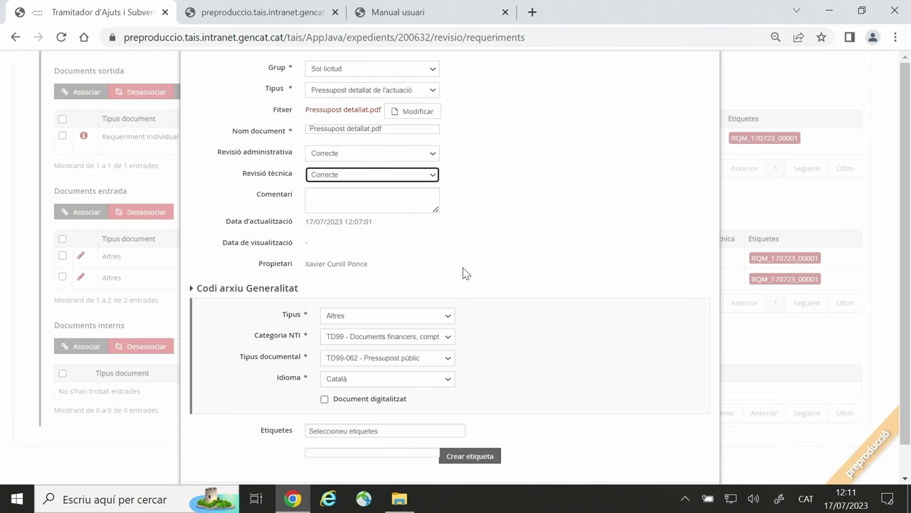
key("ctrl+minus")
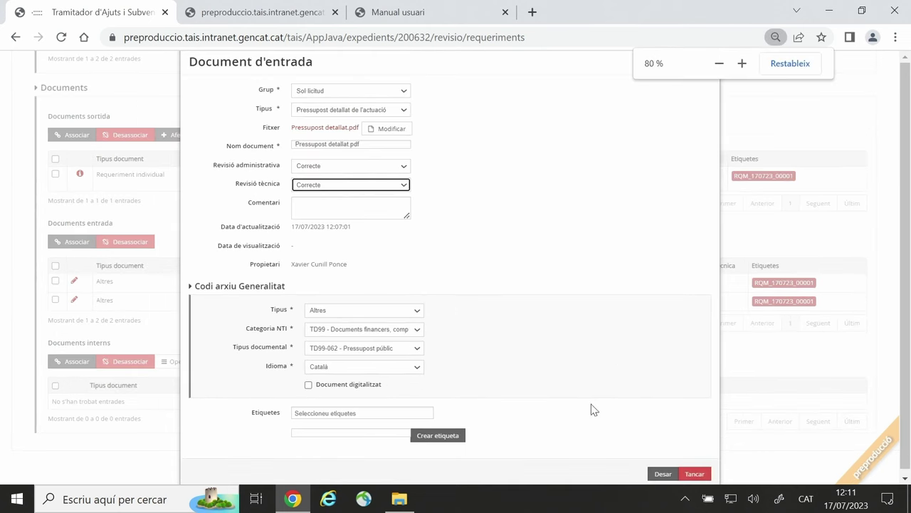
left_click(661, 474)
right_click(658, 476)
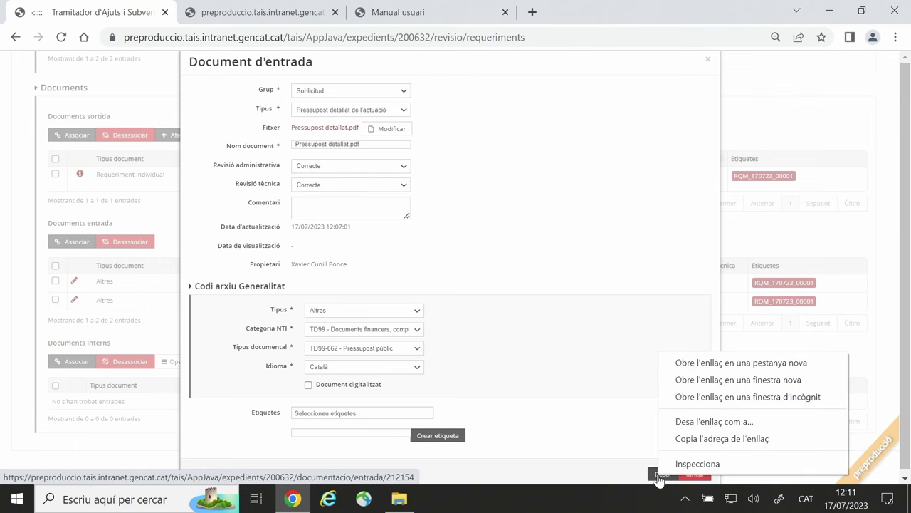
left_click(657, 475)
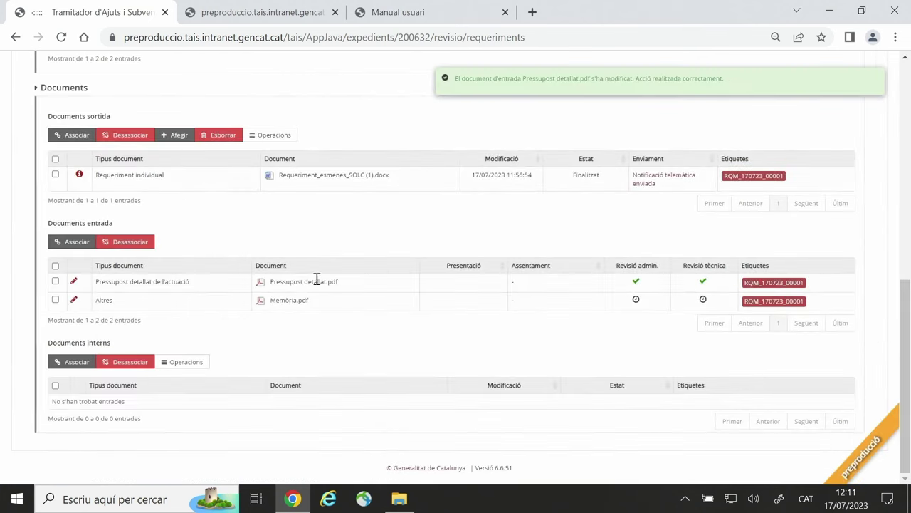
key("ctrl+plus")
key("ctrl+plus")
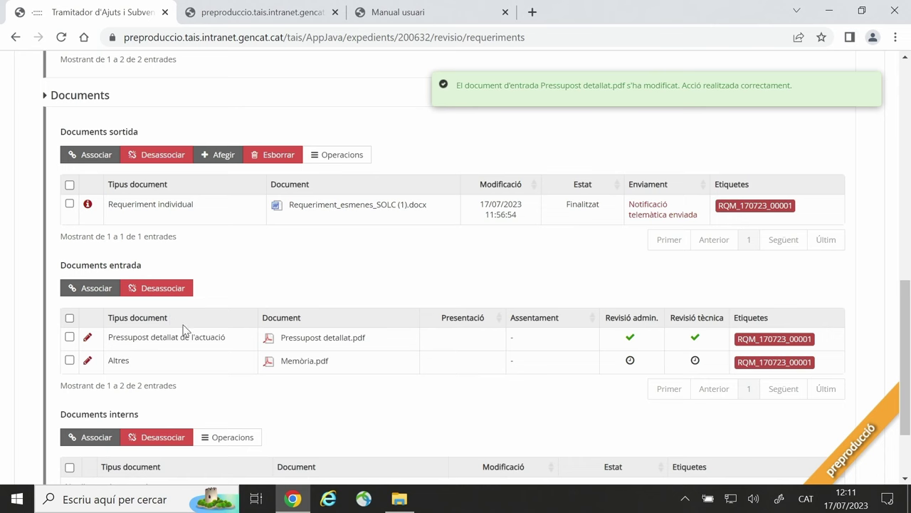
left_click_drag(233, 336, 106, 338)
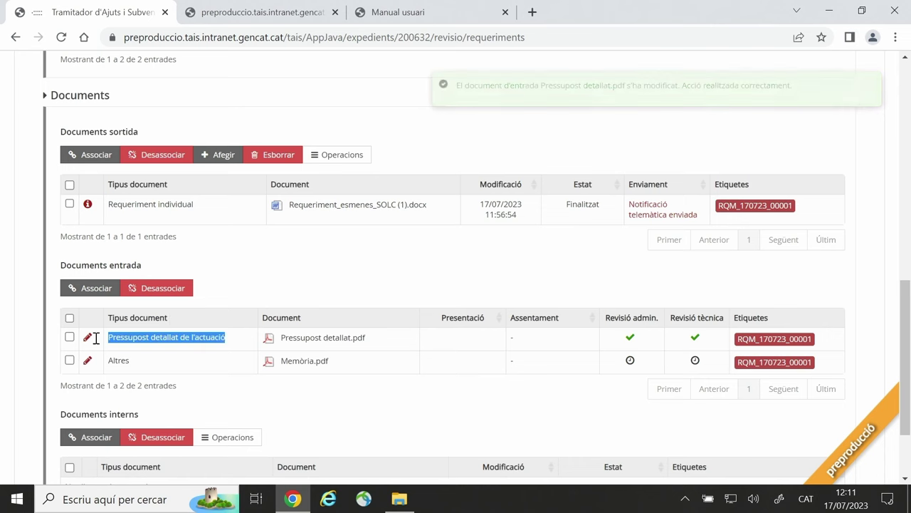
left_click(151, 357)
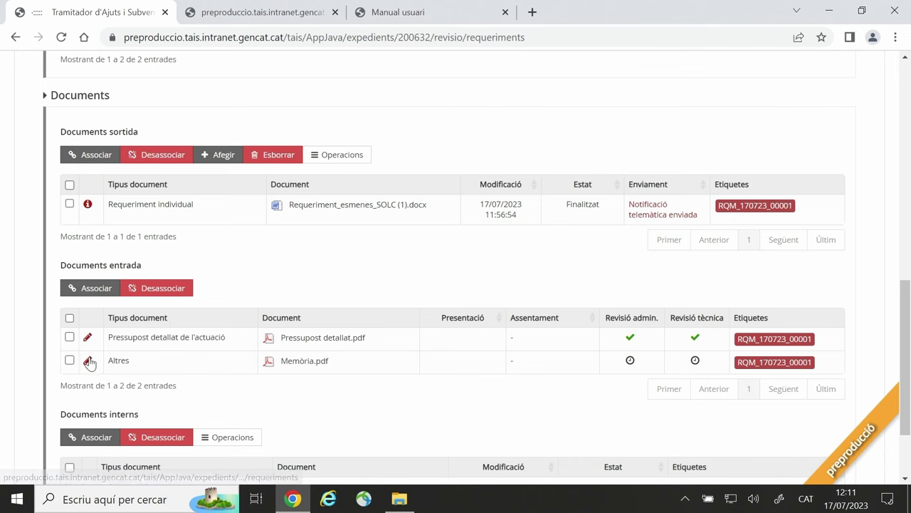
Step: Change Memòria.pdf to group Sol·licitud, type Memòria descriptiva de les actuacions, and save
left_click(89, 360)
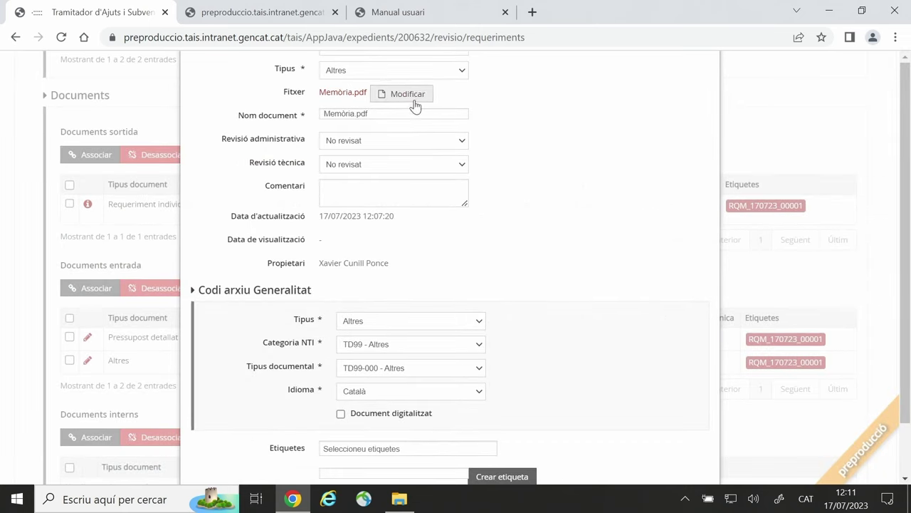
key("ctrl+minus")
left_click(335, 71)
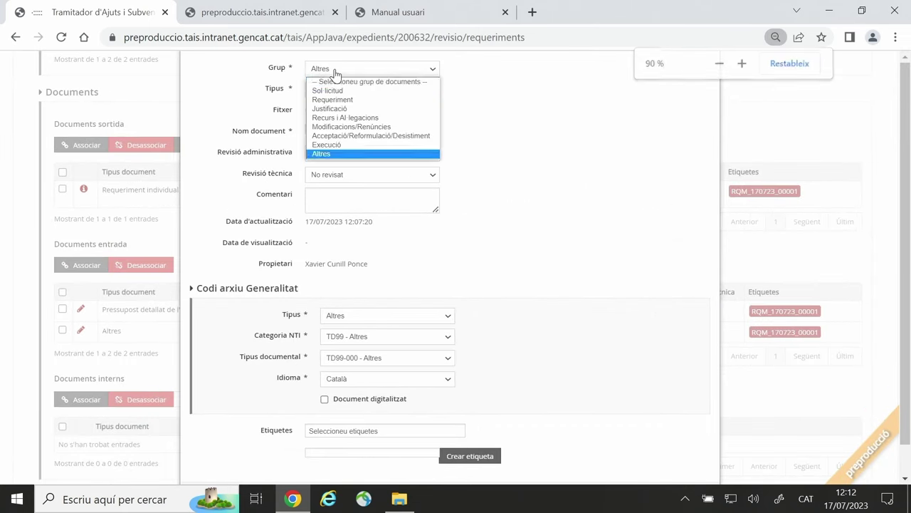
left_click(331, 91)
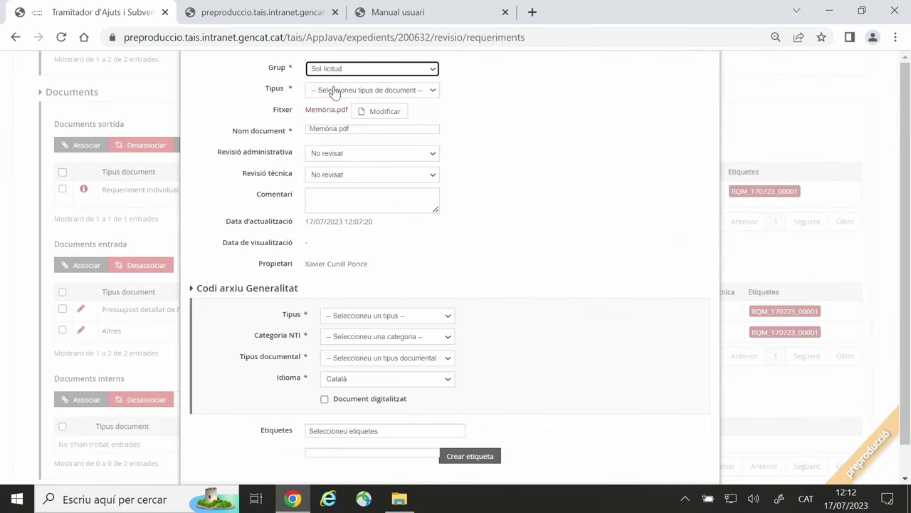
left_click(332, 91)
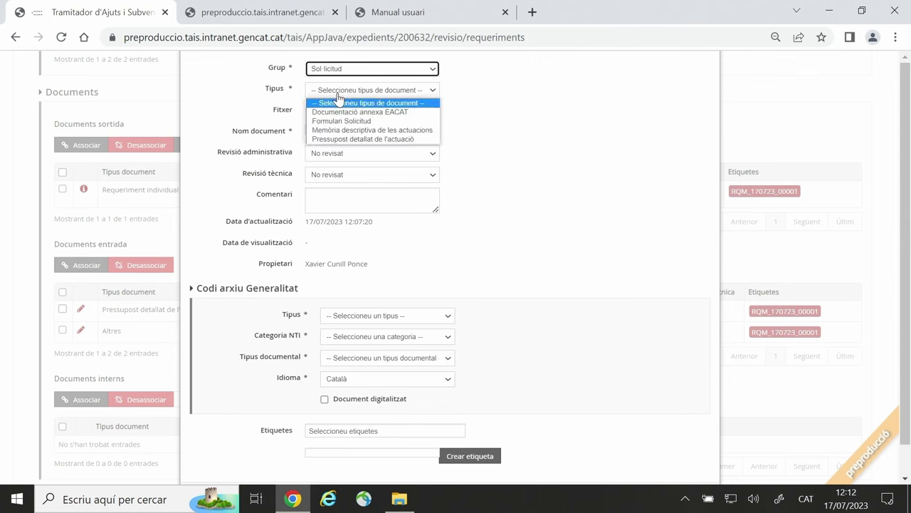
left_click(343, 130)
key("ctrl+minus")
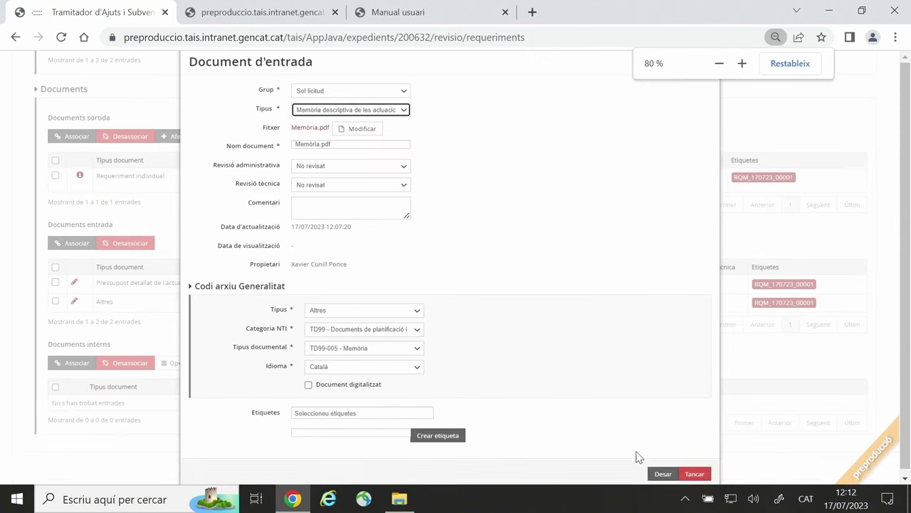
left_click(662, 472)
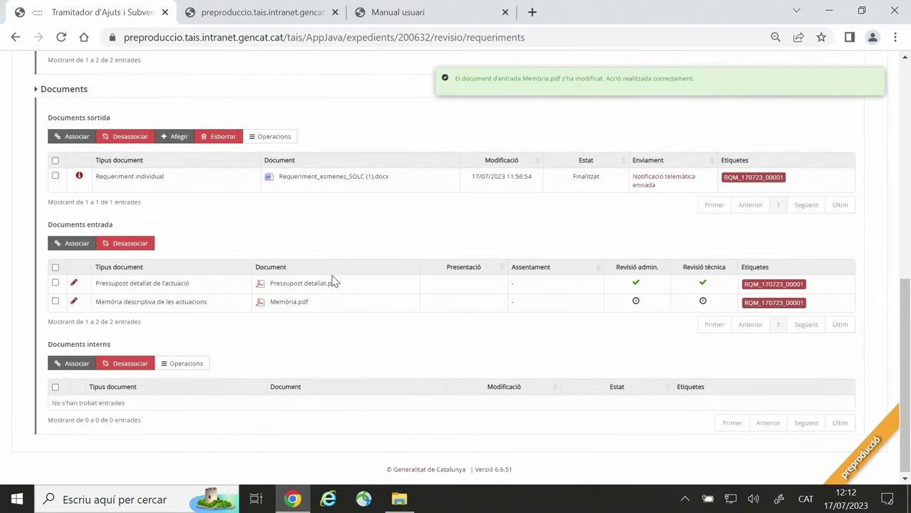
key("ctrl+plus")
key("ctrl+plus")
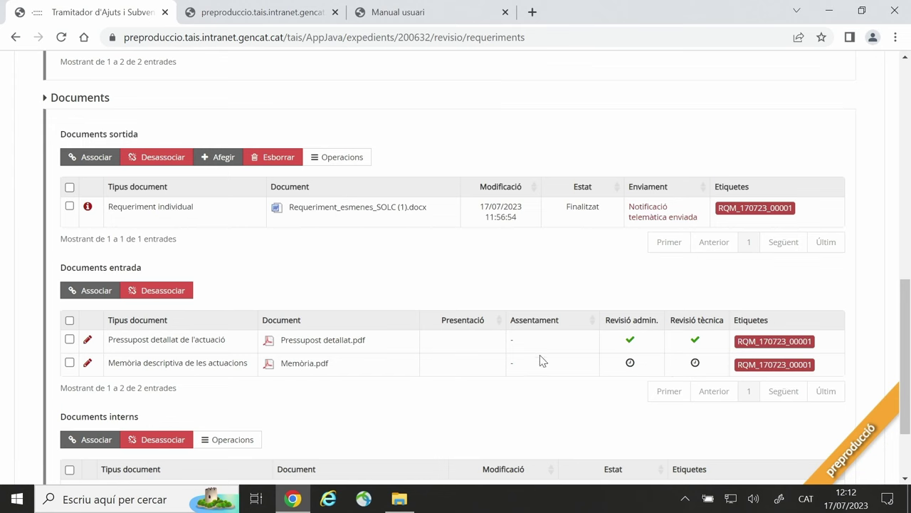
left_click(87, 363)
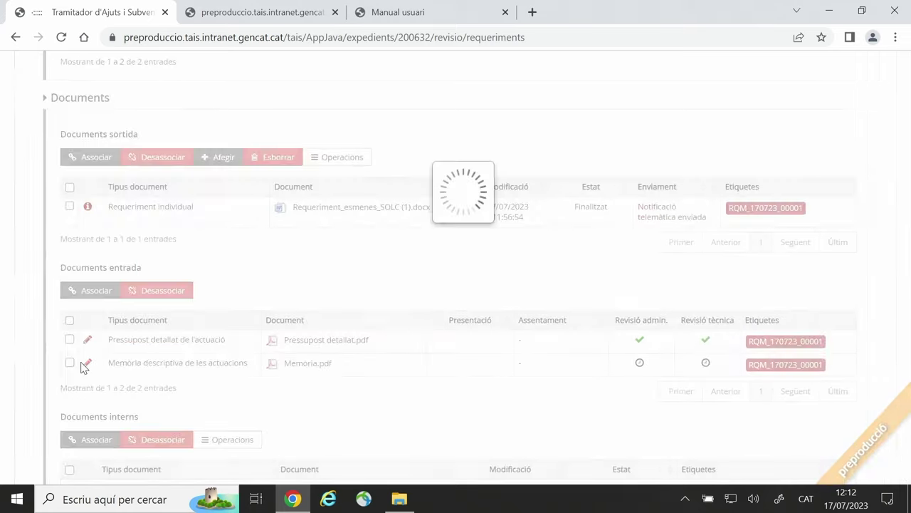
Step: Set Memòria.pdf's administrative and technical reviews to Correcte and save it
left_click(339, 140)
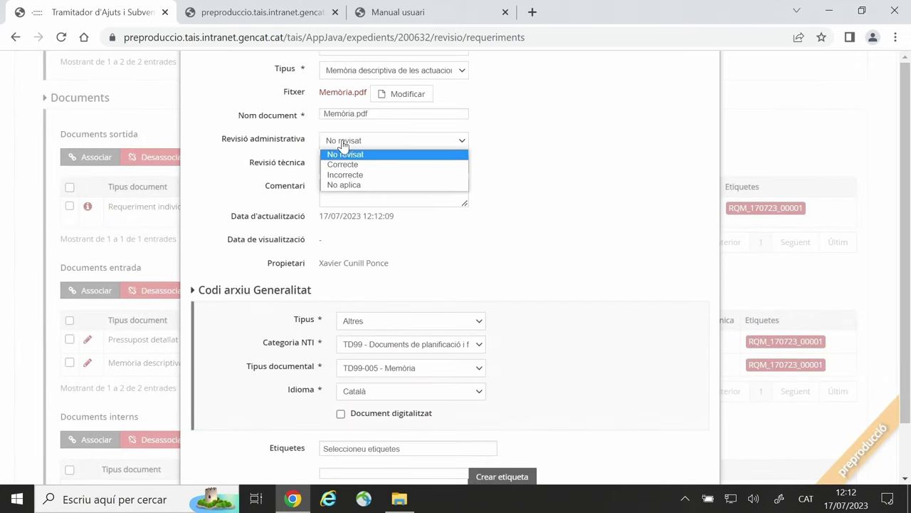
left_click(343, 165)
left_click(344, 166)
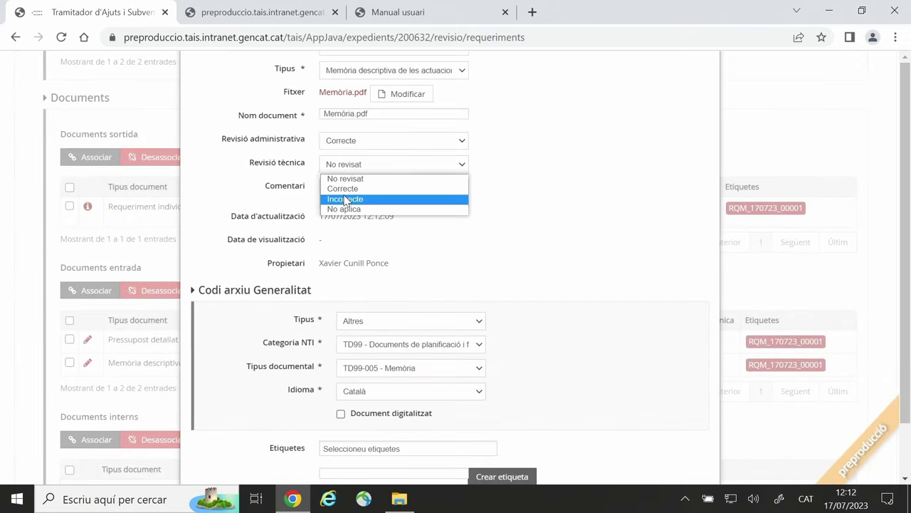
left_click(344, 188)
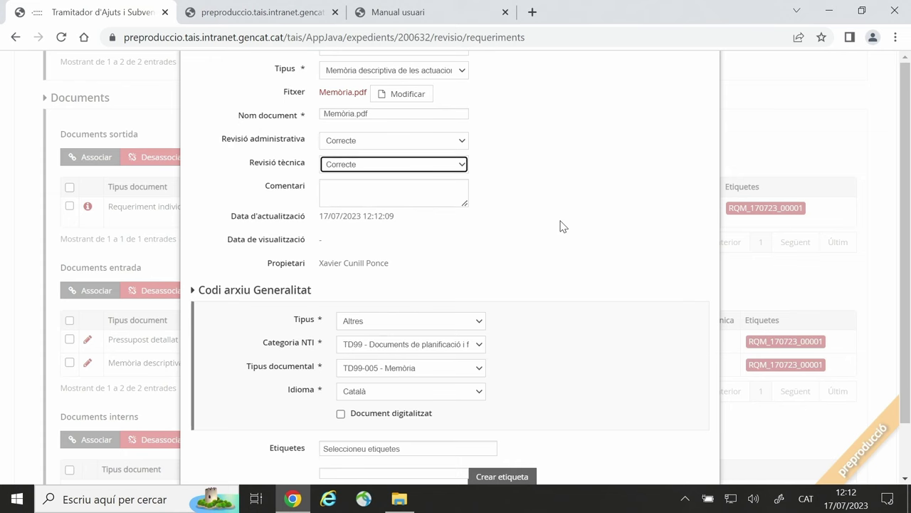
key("ctrl+minus")
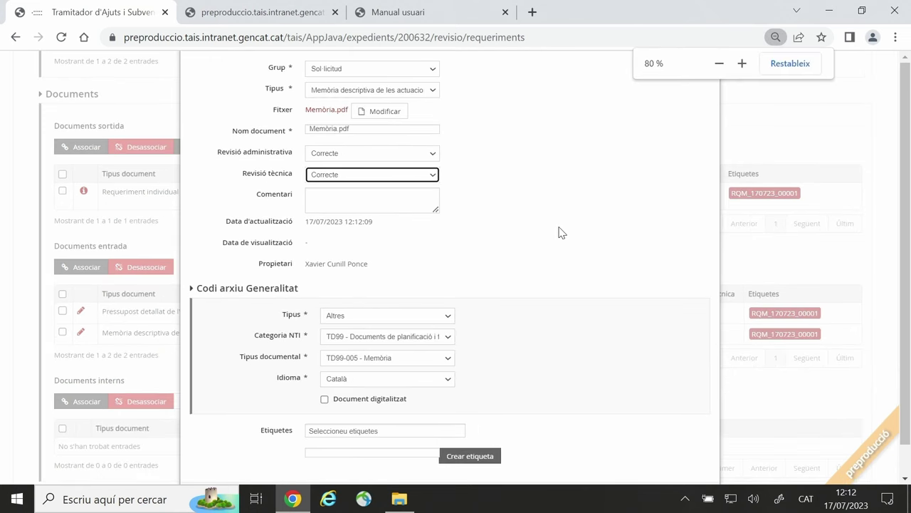
left_click(663, 473)
key("ctrl+plus")
key("ctrl+plus")
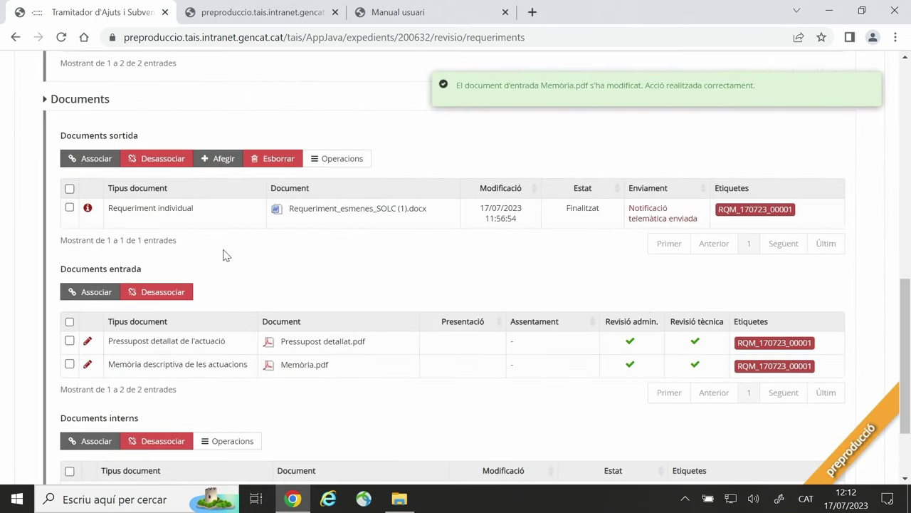
scroll(294, 295, "up", 1)
scroll(336, 301, "down", 2)
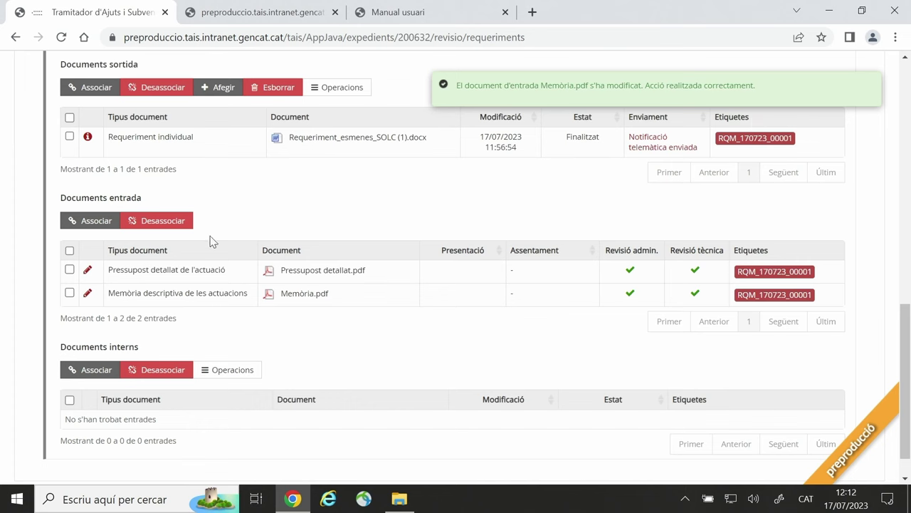
scroll(299, 214, "up", 3)
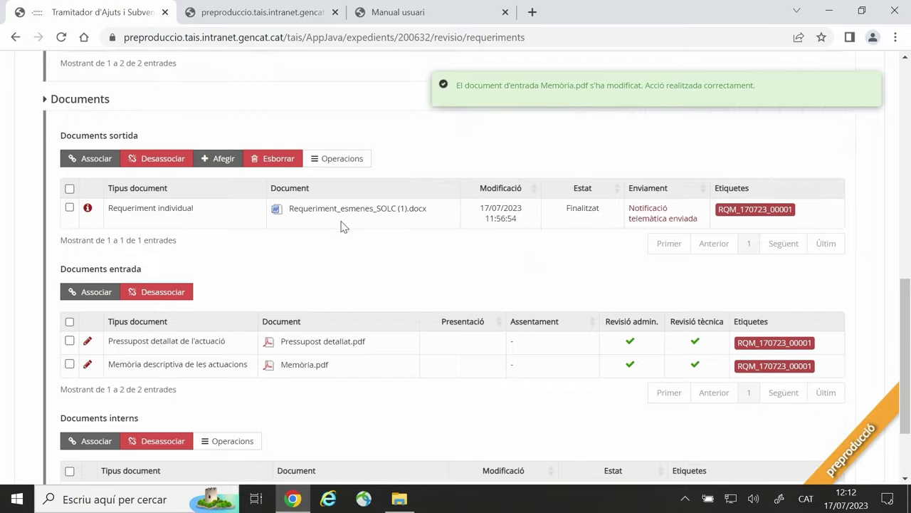
Step: Return to Documentació entrada to see both new documents tagged RQM_170723_00001
scroll(364, 179, "up", 2)
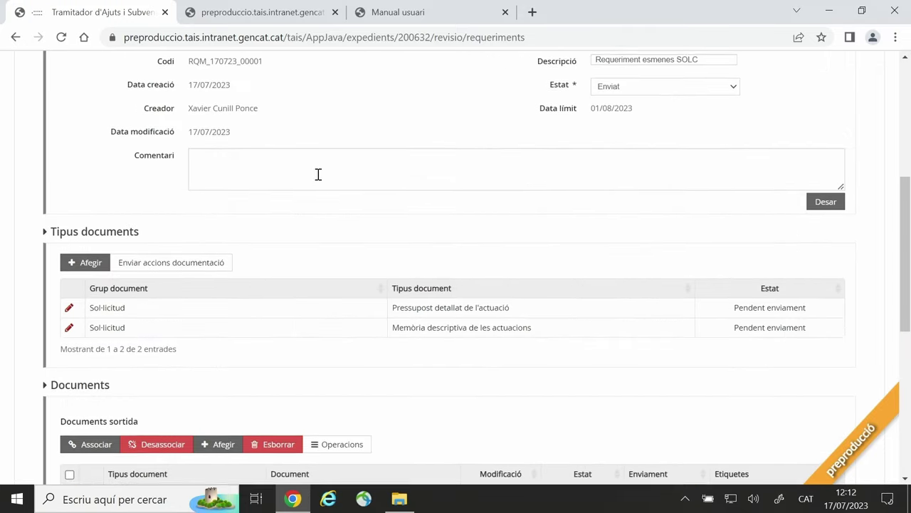
scroll(195, 183, "up", 3)
left_click(148, 165)
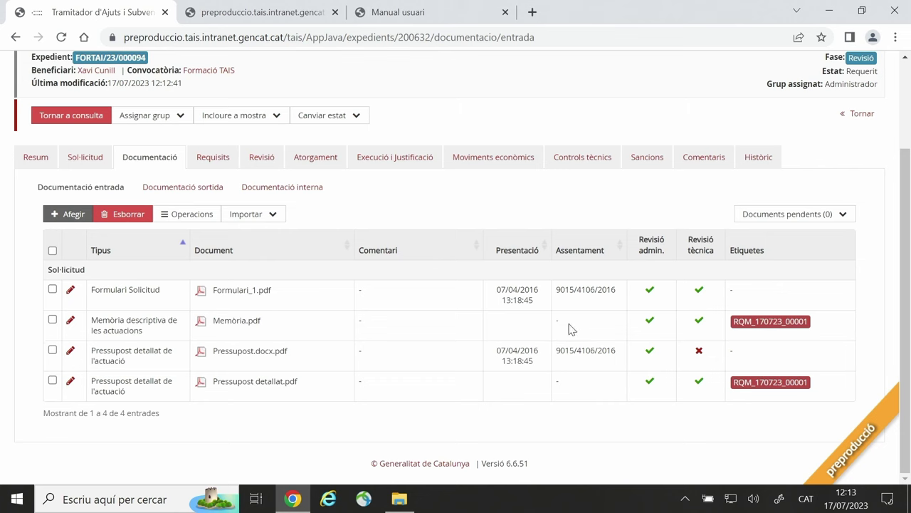
Step: Select the Memòria.pdf and Pressupost detallat.pdf rows and show the Operacions list for them
left_click(52, 319)
left_click(52, 380)
left_click(203, 218)
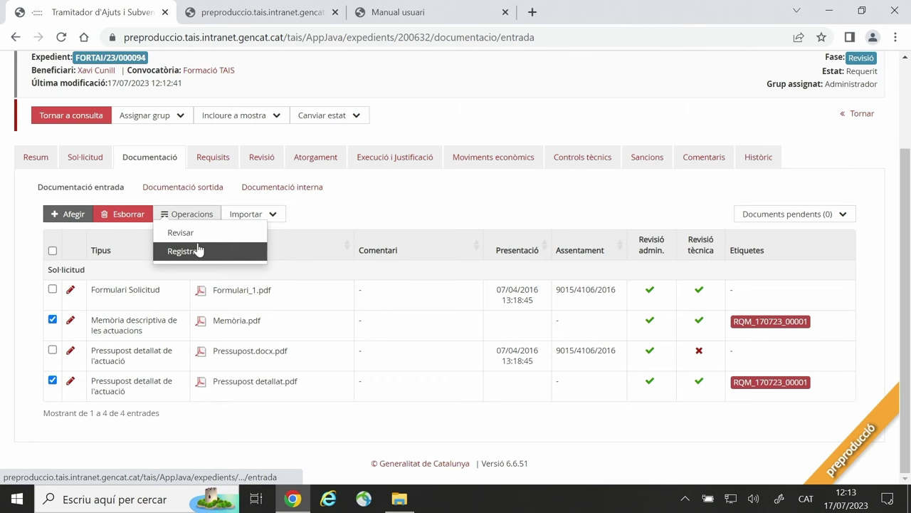
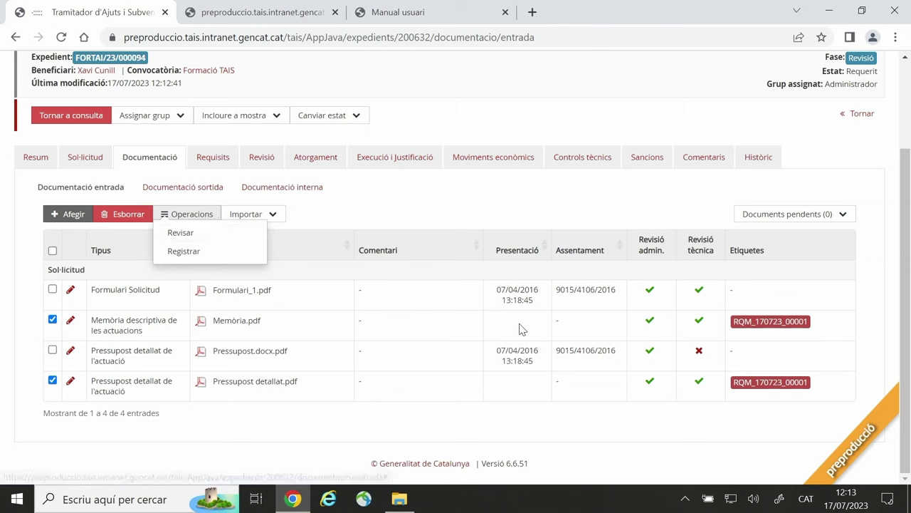
Step: Close the Operacions list and untick the Memòria descriptiva and Pressupost detallat.pdf rows
left_click(351, 215)
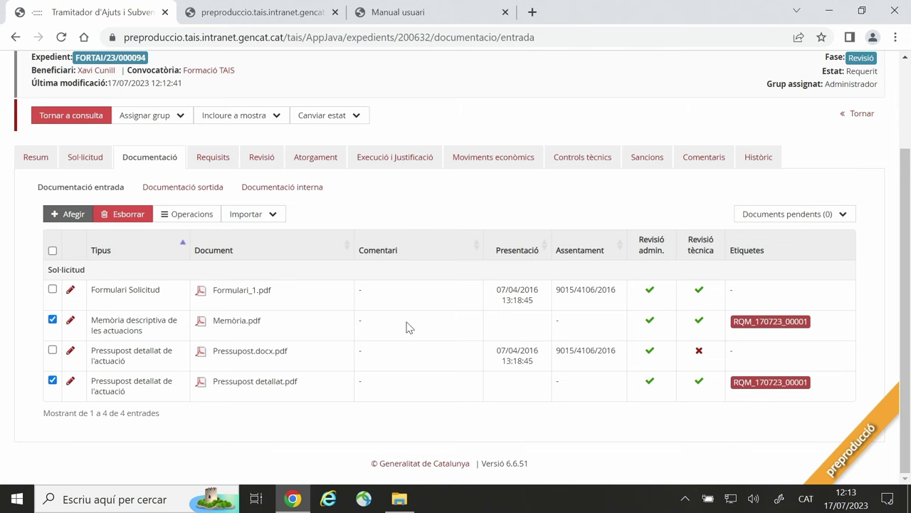
left_click(52, 318)
left_click(52, 381)
Step: Review the documents tagged RQM_170723_00001, Memòria.pdf and Pressupost detallat.pdf, then close the overview
left_click(776, 324)
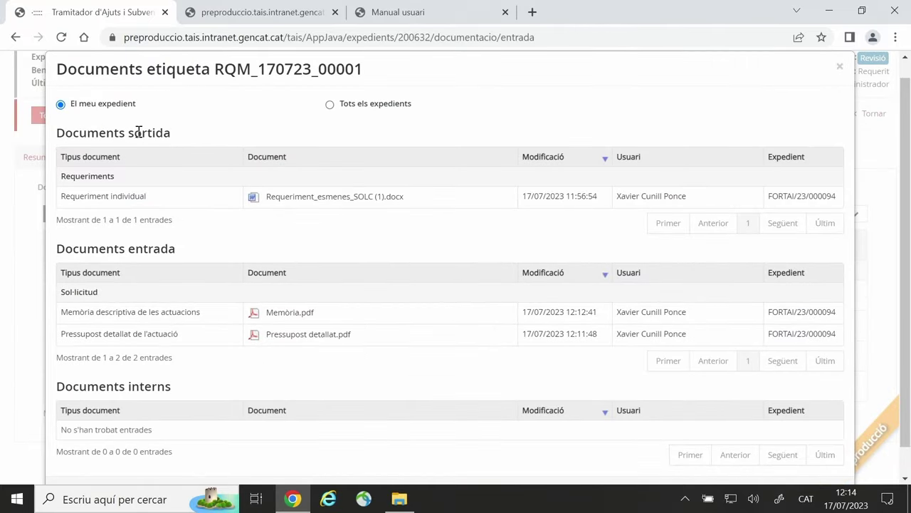
scroll(223, 178, "down", 1)
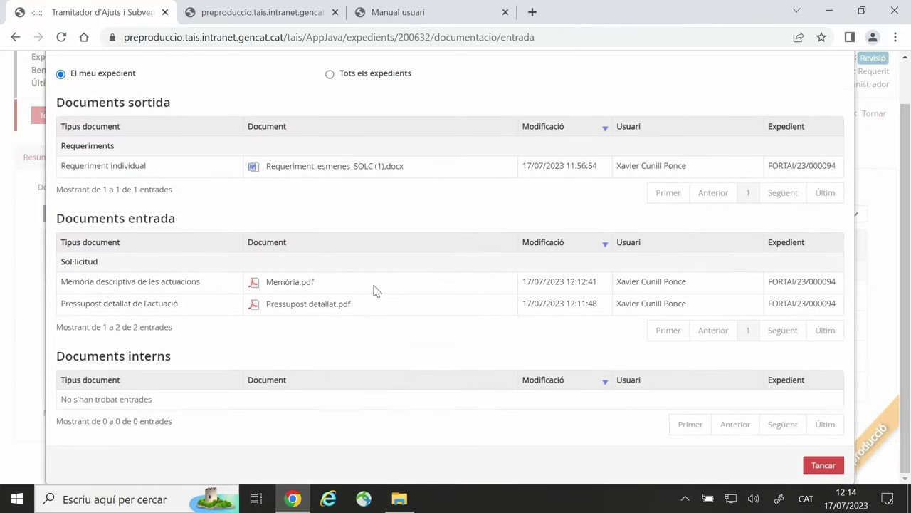
left_click(824, 464)
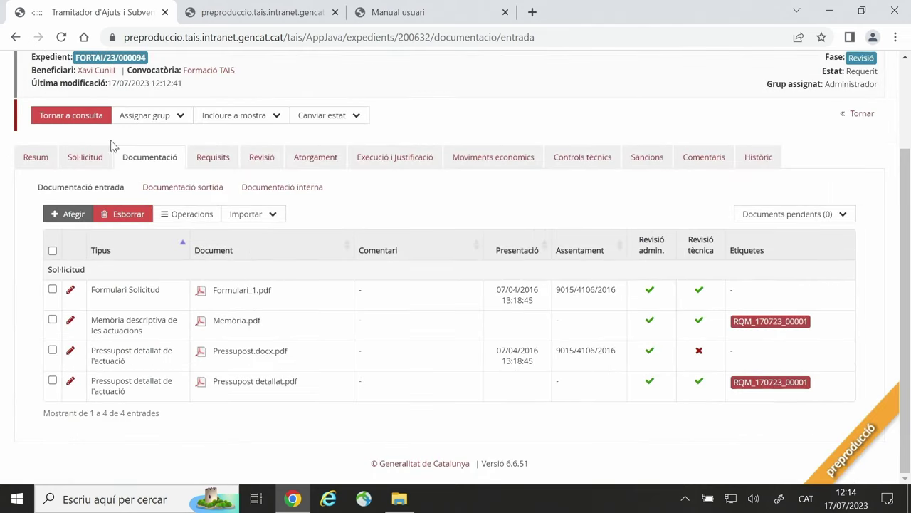
Step: Under Revisió > Requeriments, set RQM_170723_00001's Estat to Esmenat and save it
left_click(262, 163)
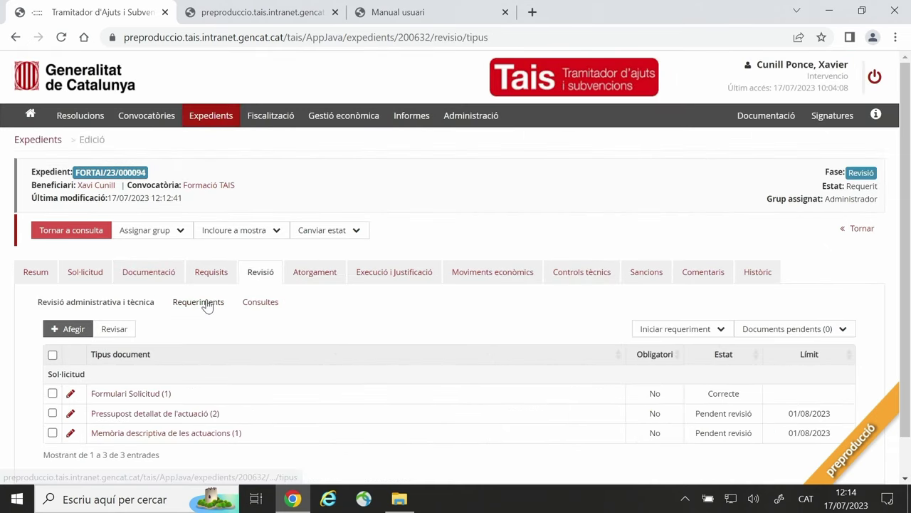
left_click(212, 302)
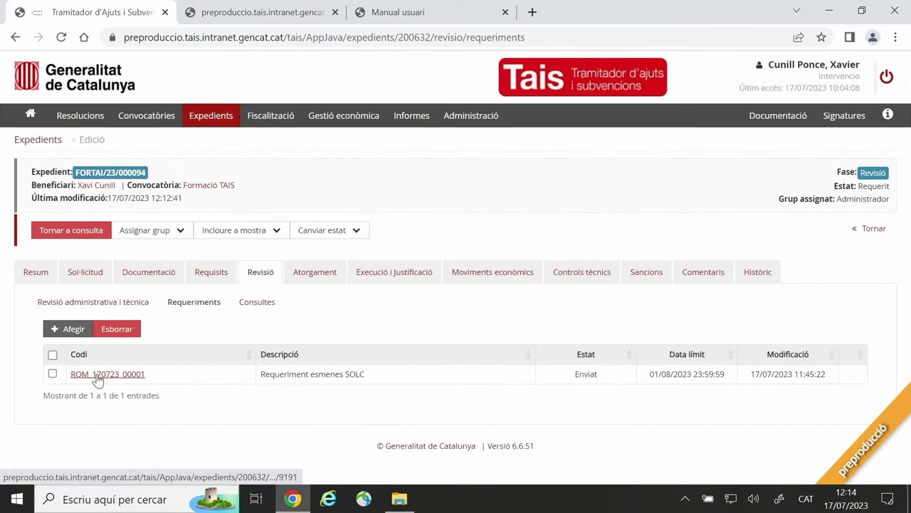
left_click(97, 380)
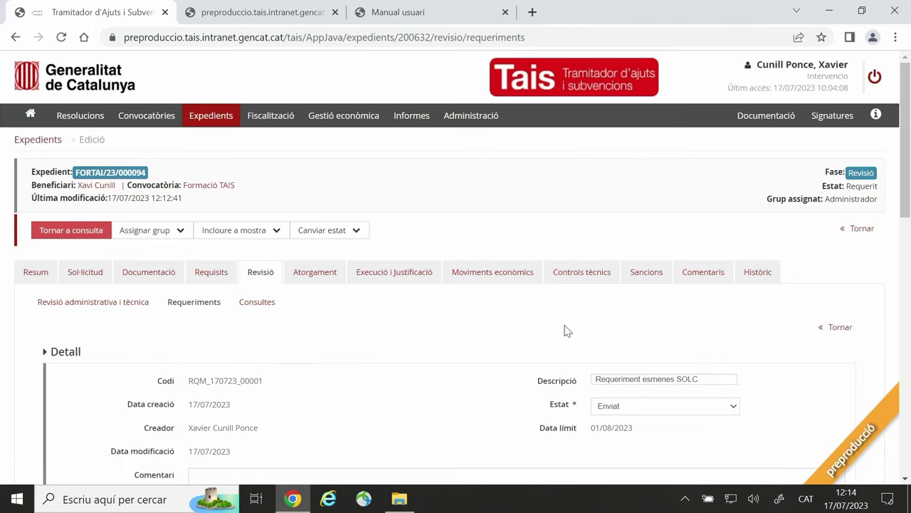
scroll(566, 330, "down", 2)
left_click(635, 264)
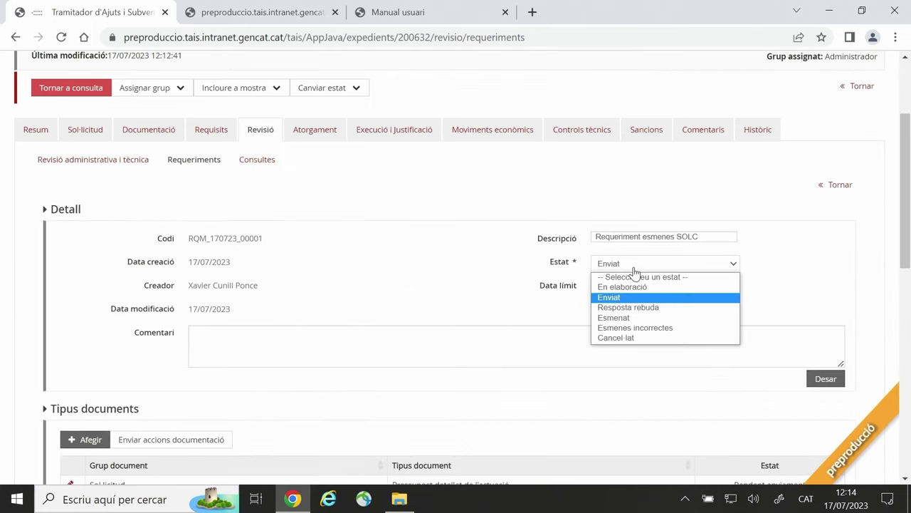
left_click(623, 318)
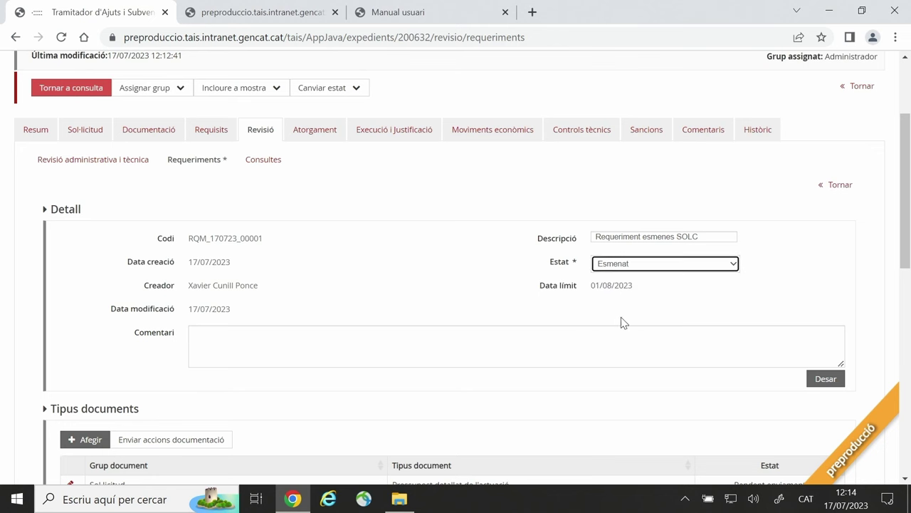
left_click(828, 381)
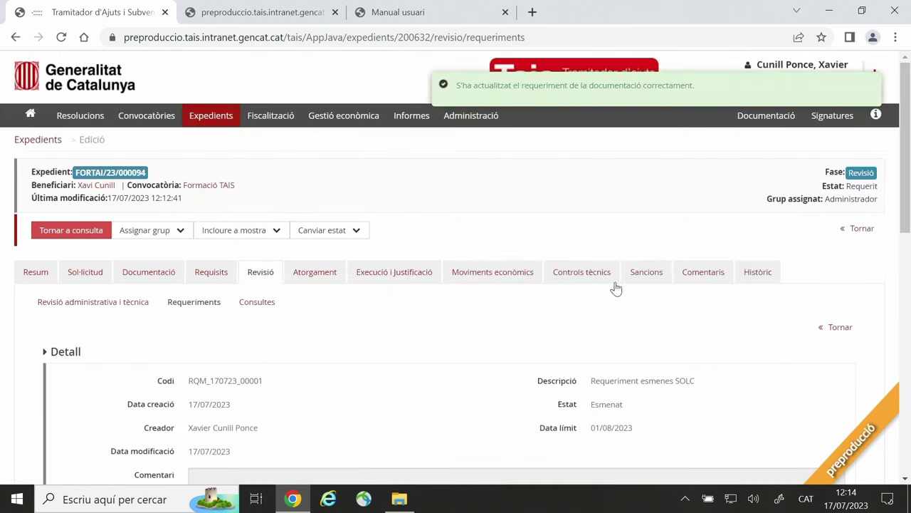
scroll(474, 274, "down", 1)
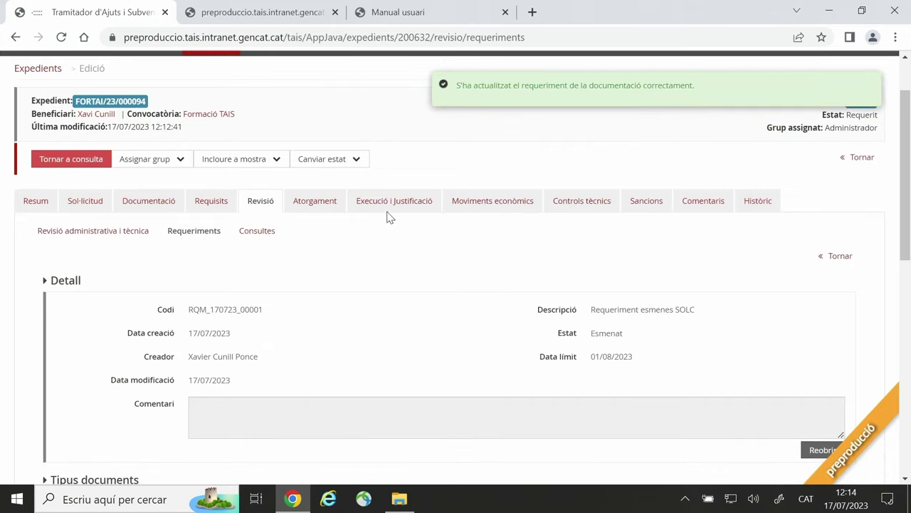
Step: Browse the Documentació list, then return to the Revisió section with pending Pressupost and Memòria reviews
left_click(168, 201)
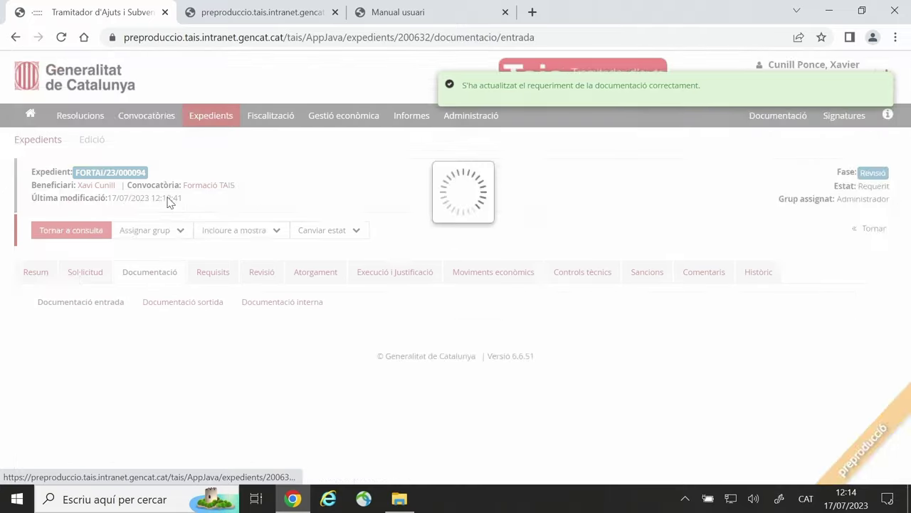
scroll(391, 323, "down", 1)
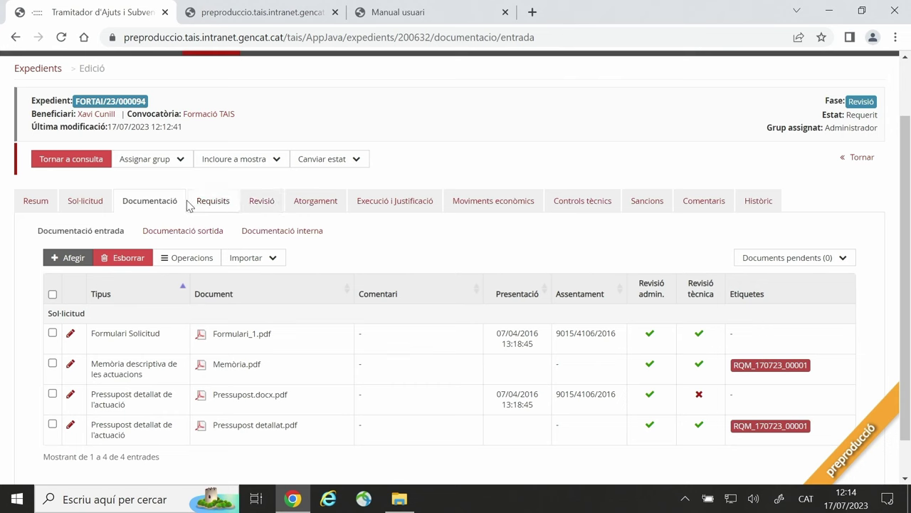
left_click(262, 203)
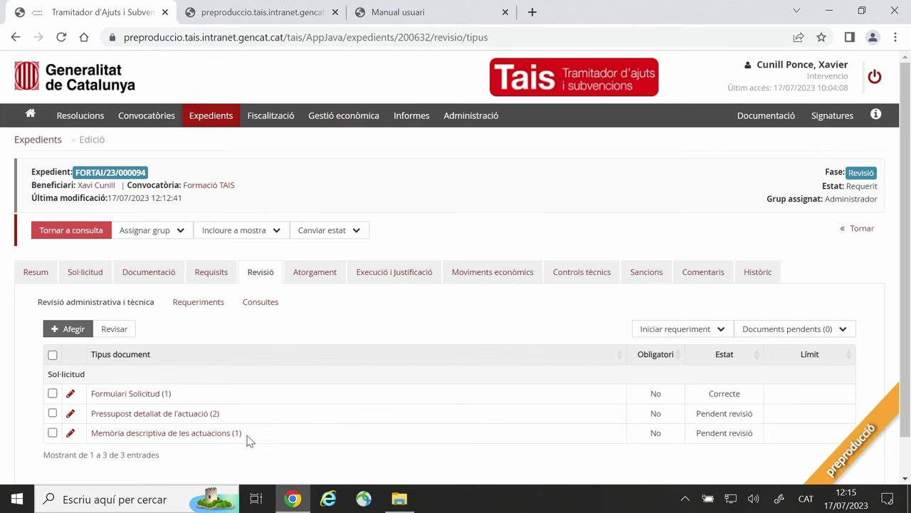
Step: Review the Memòria descriptiva document as Correcte and save
left_click_drag(245, 435, 235, 435)
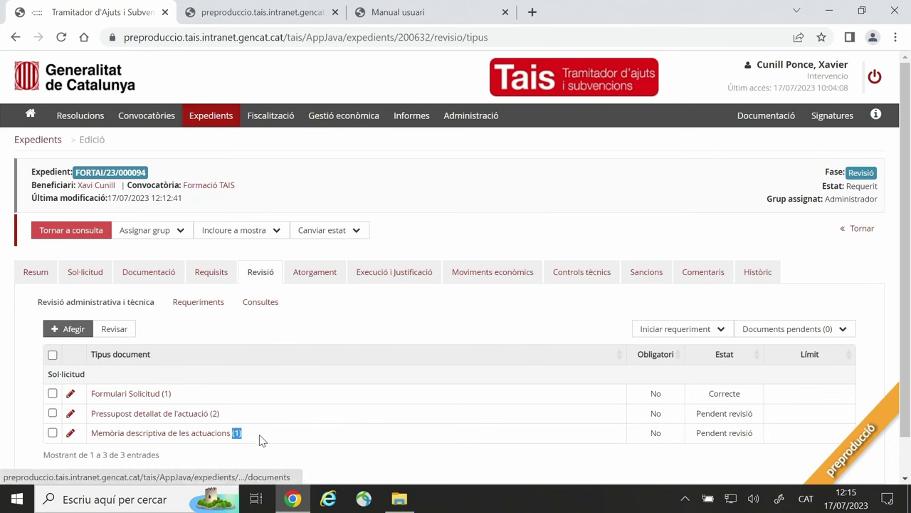
left_click(258, 436)
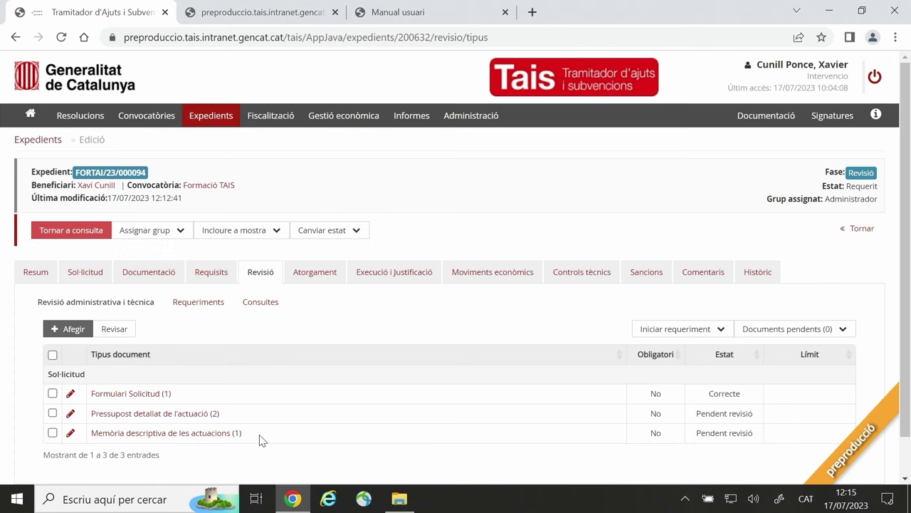
left_click(52, 434)
left_click(114, 329)
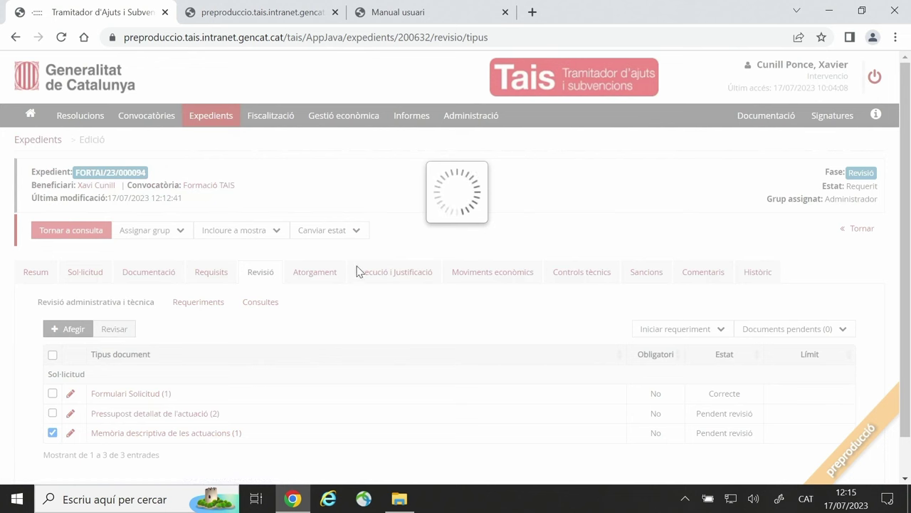
left_click(418, 262)
left_click(382, 312)
left_click(656, 310)
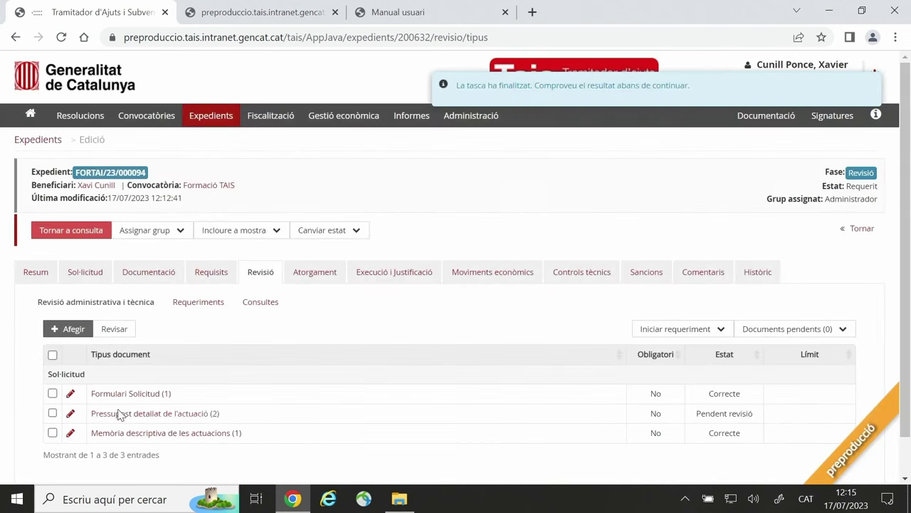
Step: Review the Pressupost detallat de l'actuació document type as Correcte and save
left_click(209, 418)
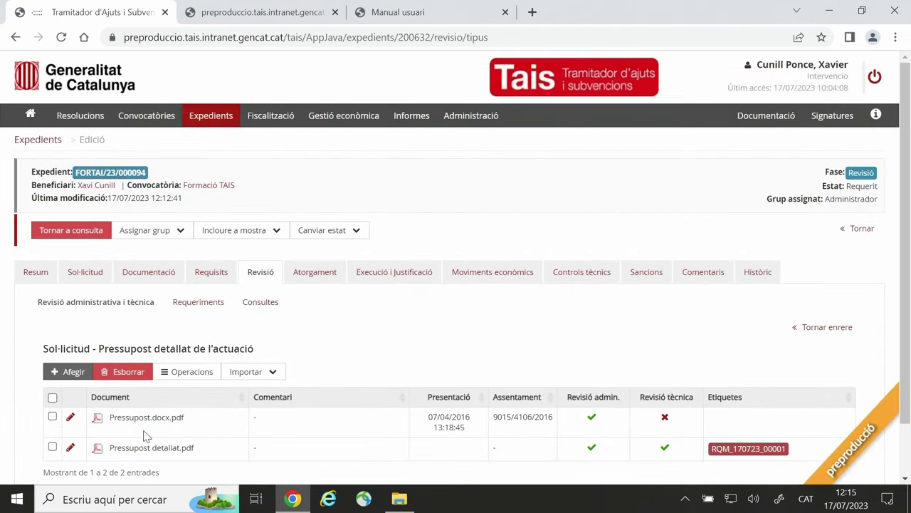
left_click(104, 310)
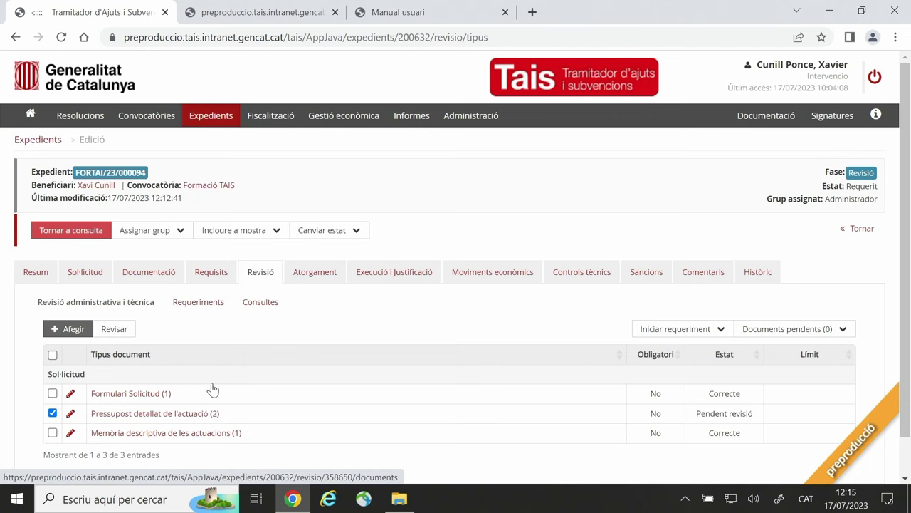
scroll(212, 388, "down", 1)
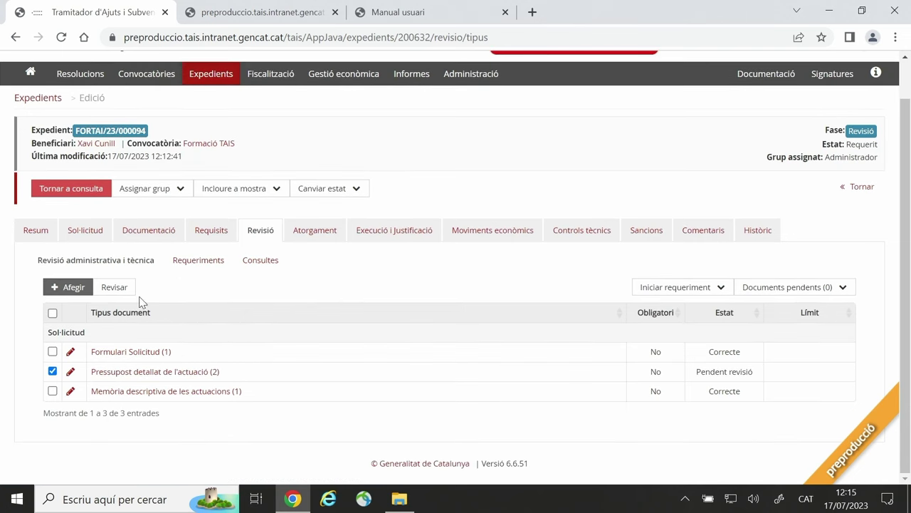
left_click(114, 287)
left_click(372, 262)
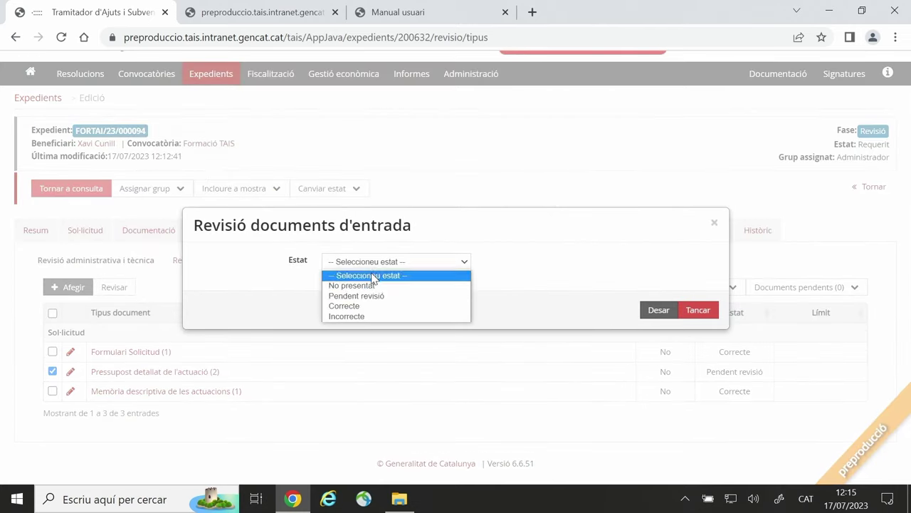
left_click(356, 306)
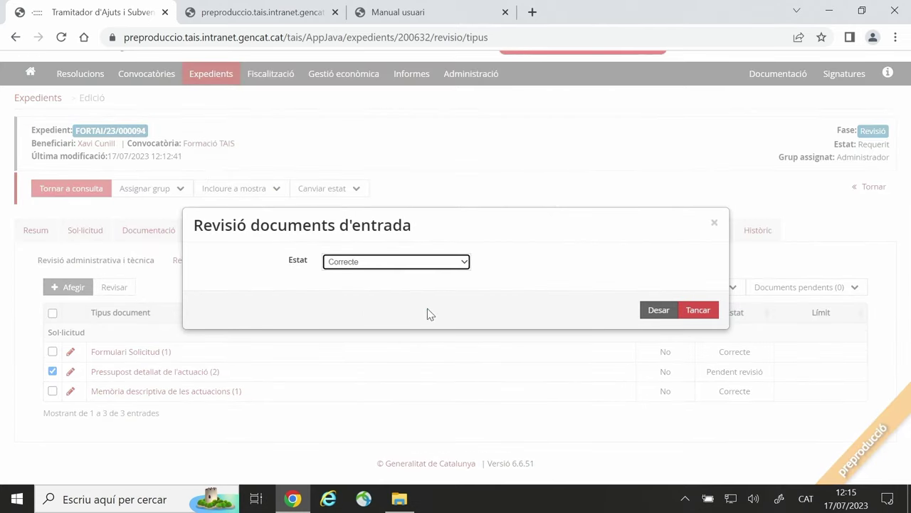
left_click(657, 311)
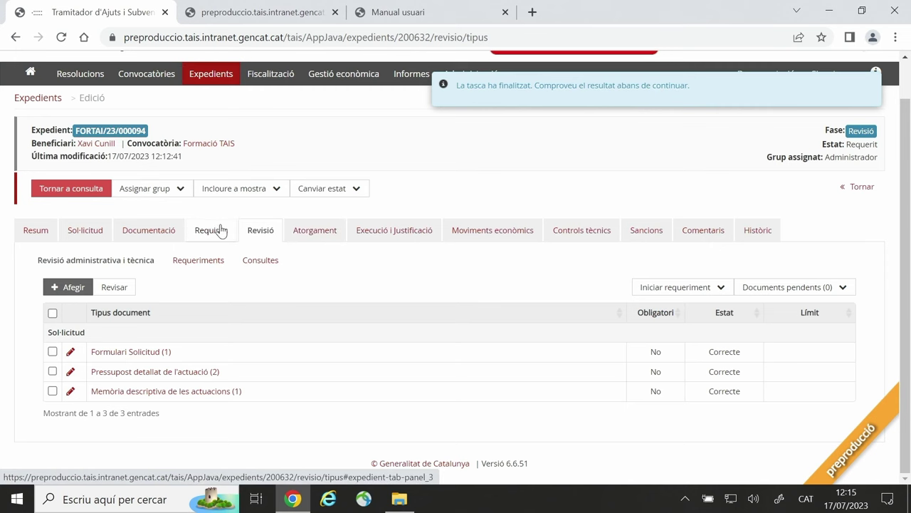
Step: Change the expedient state with decision 'Esmenes presentades', keeping group Administrador, and save
left_click(341, 190)
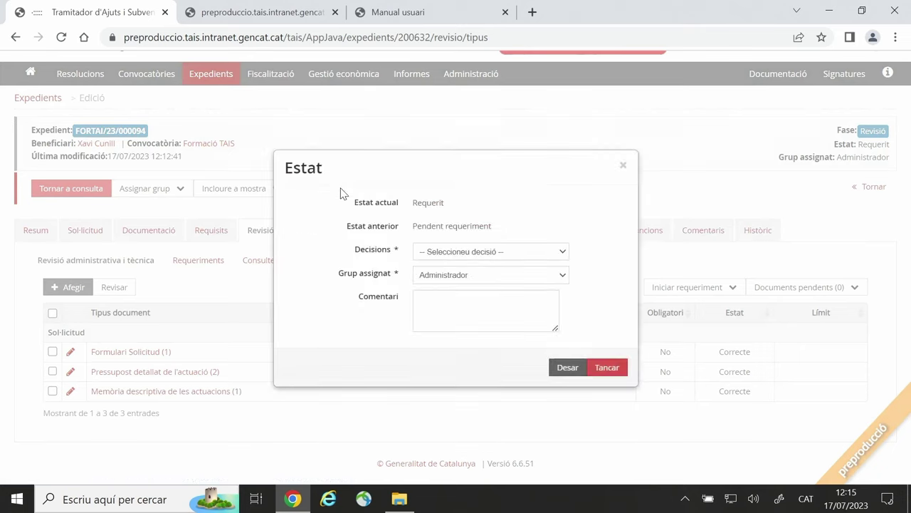
left_click(472, 252)
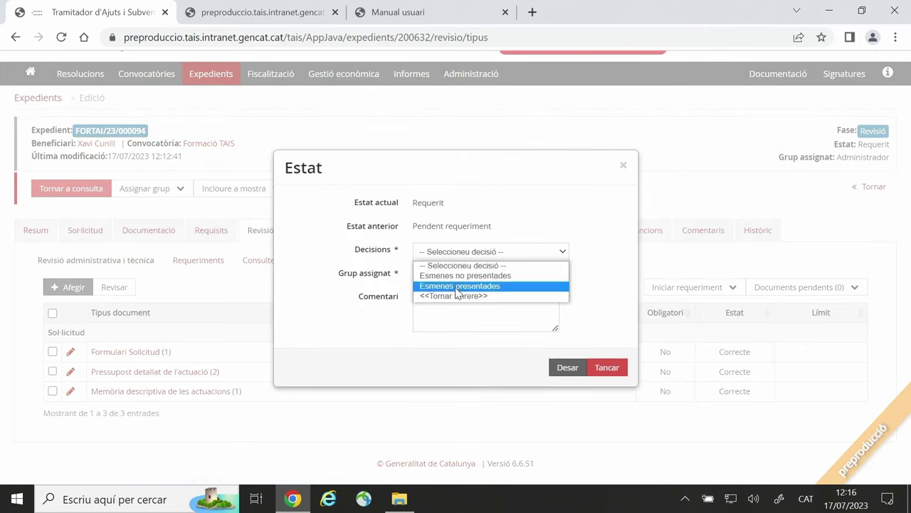
left_click(458, 287)
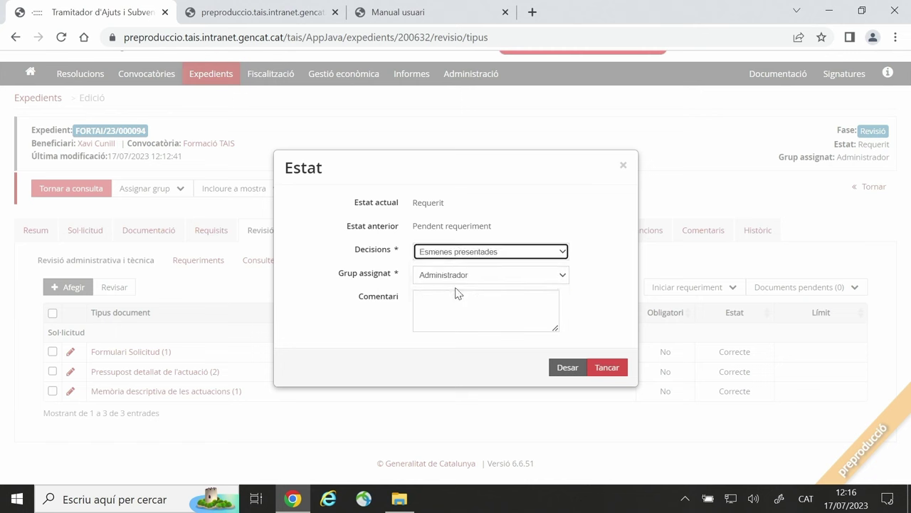
left_click(568, 367)
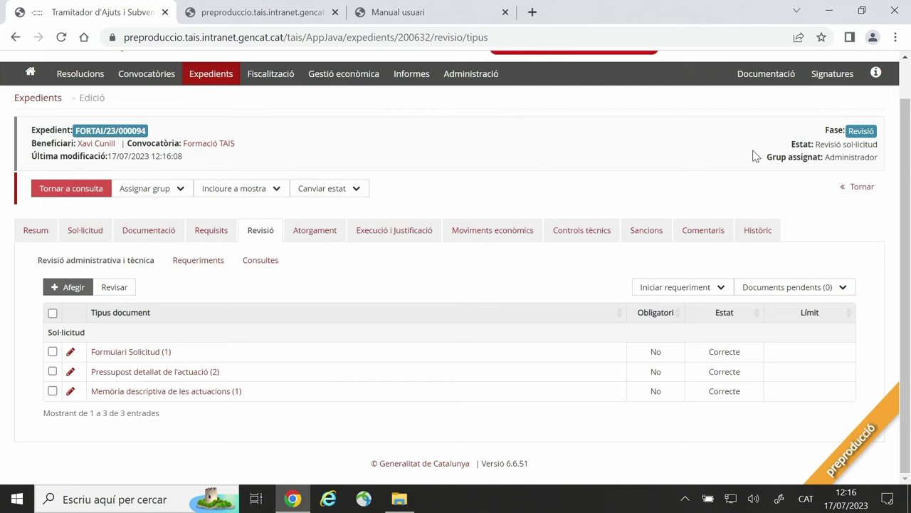
left_click(427, 14)
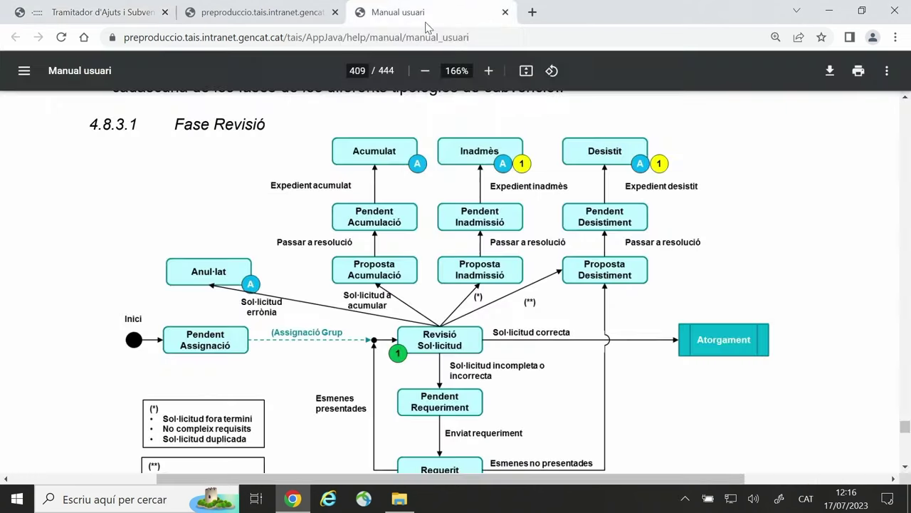
scroll(423, 238, "down", 2)
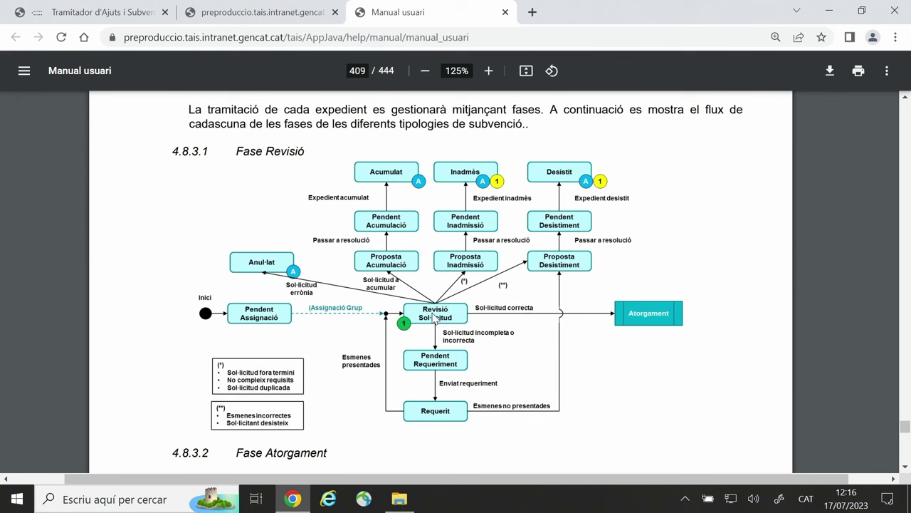
left_click(122, 20)
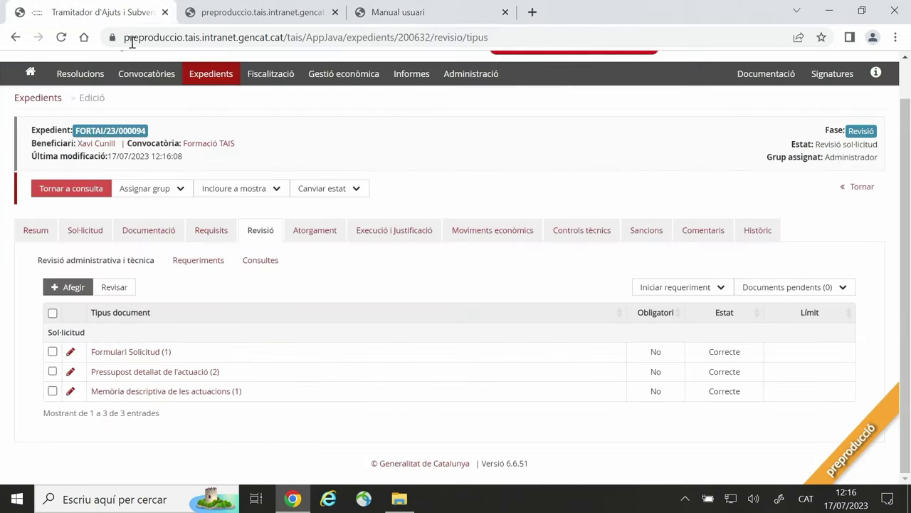
Step: Change the expedient state with decision 'Sol·licitud correcta', keeping group Administrador, and save
left_click(319, 189)
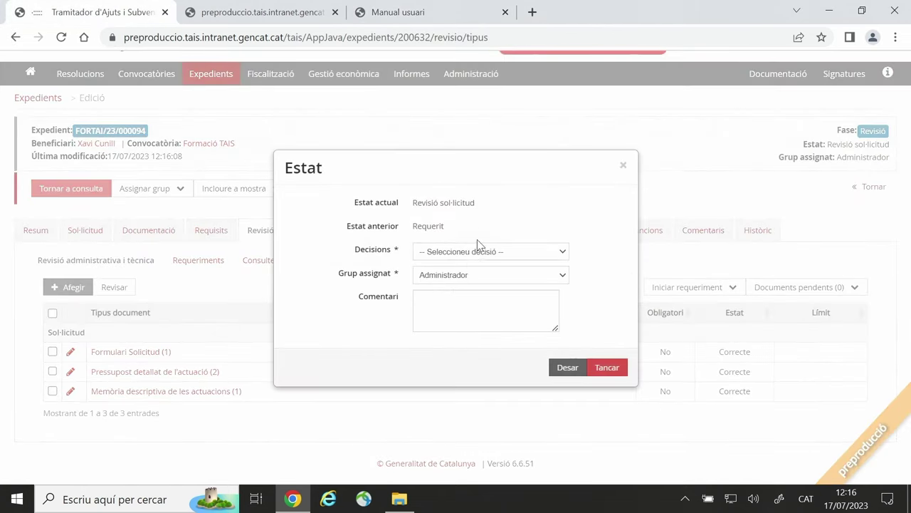
left_click(471, 253)
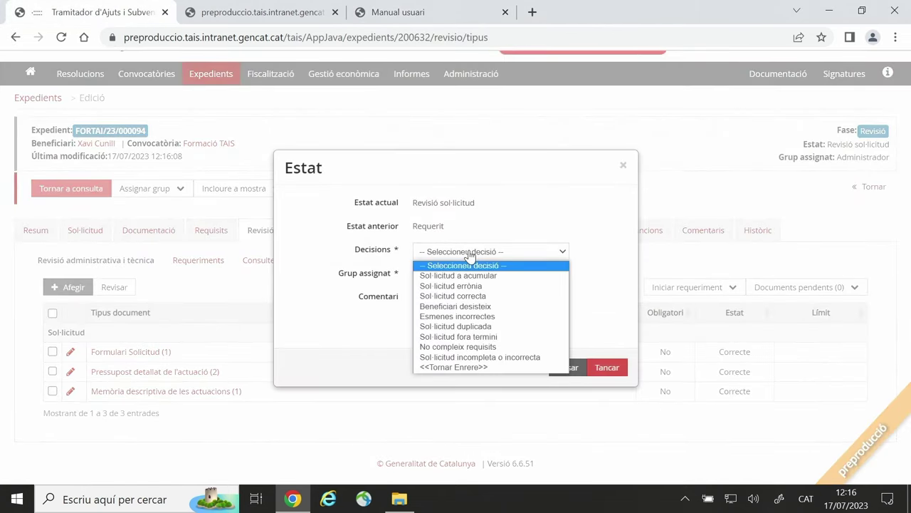
left_click(462, 295)
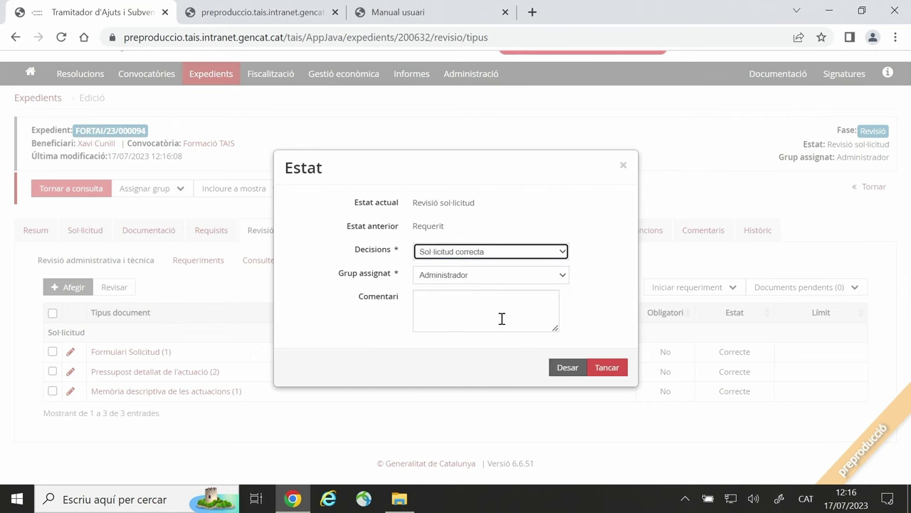
left_click(564, 369)
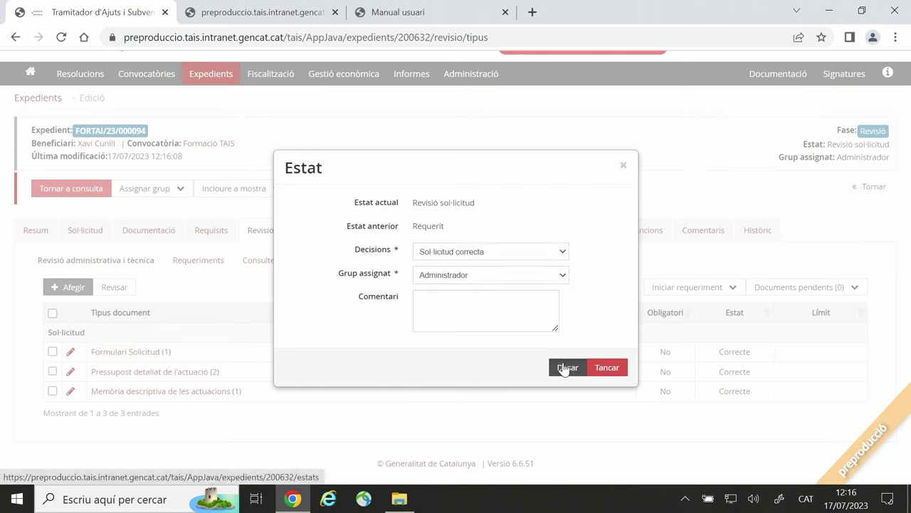
left_click(564, 371)
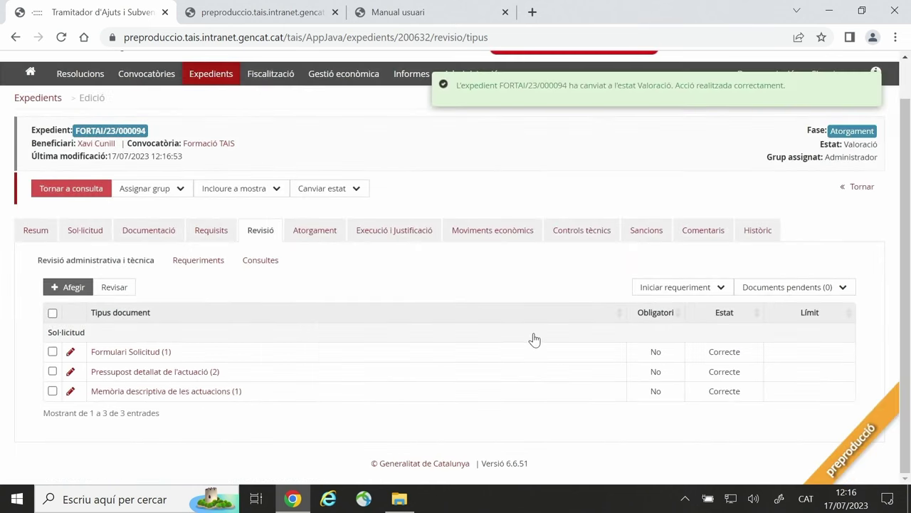
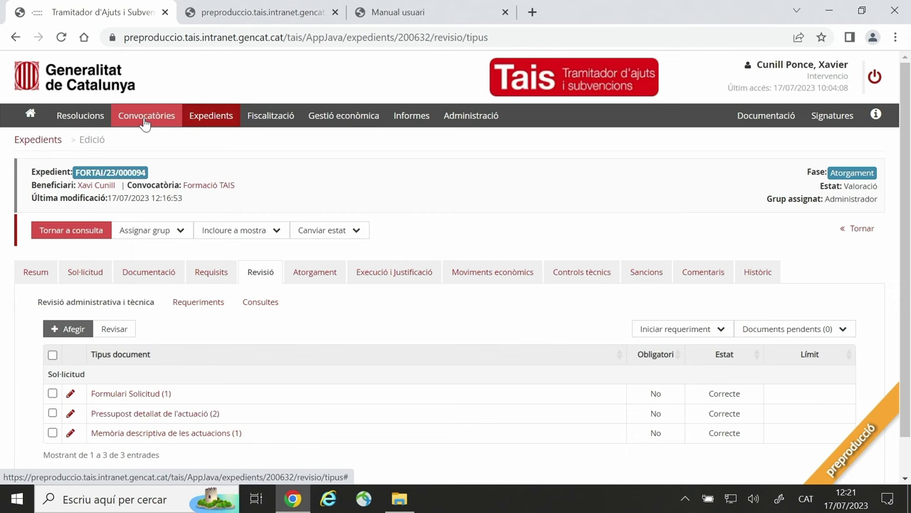
Step: Search the calls for code FORTAIS
left_click(144, 124)
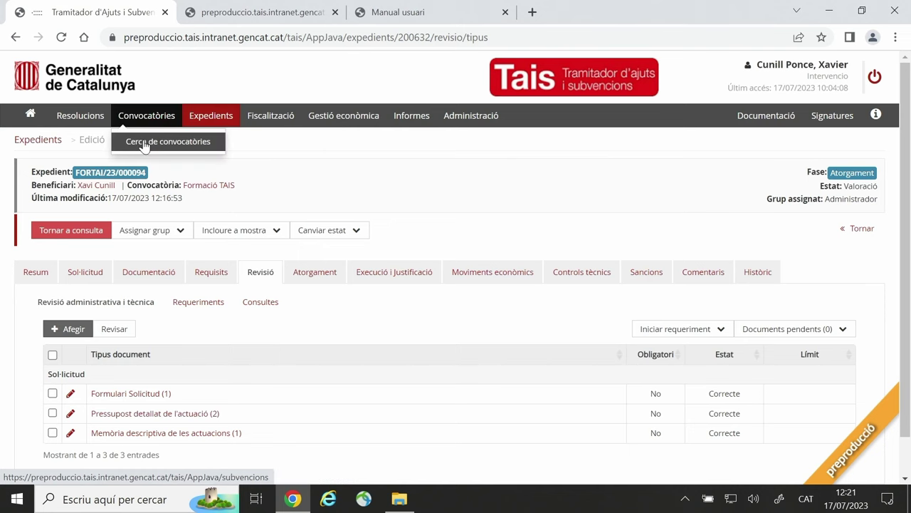
left_click(144, 143)
left_click(60, 204)
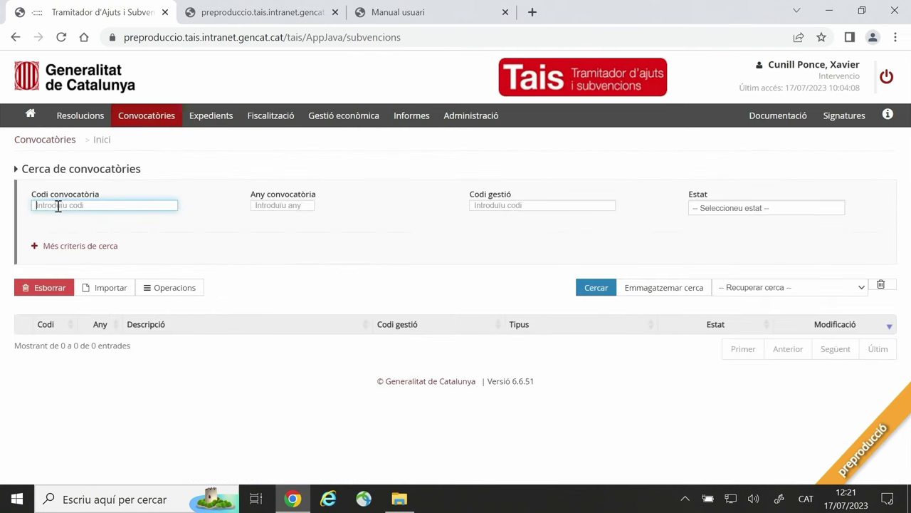
type("F")
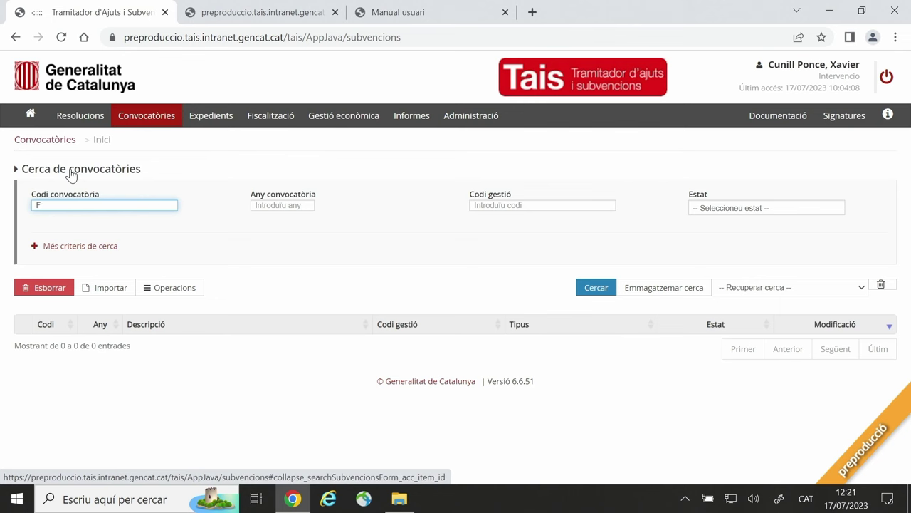
type("ORTALS")
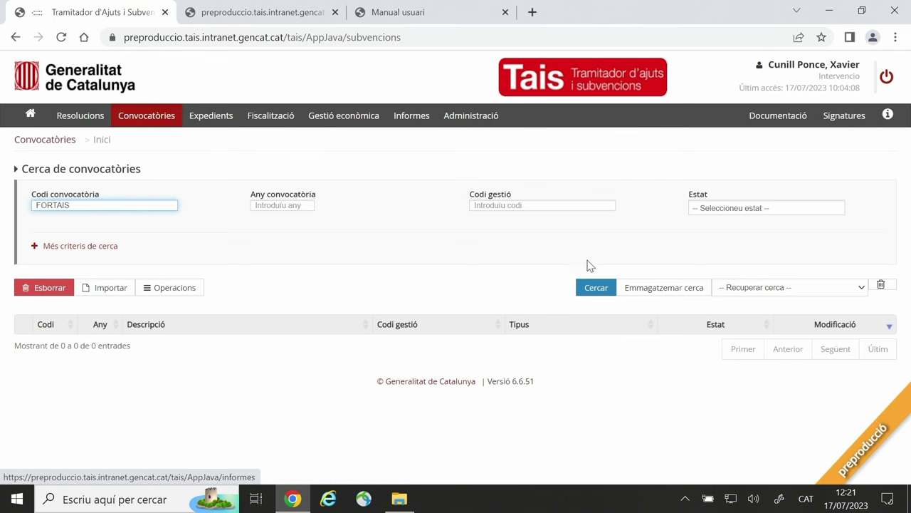
left_click(595, 294)
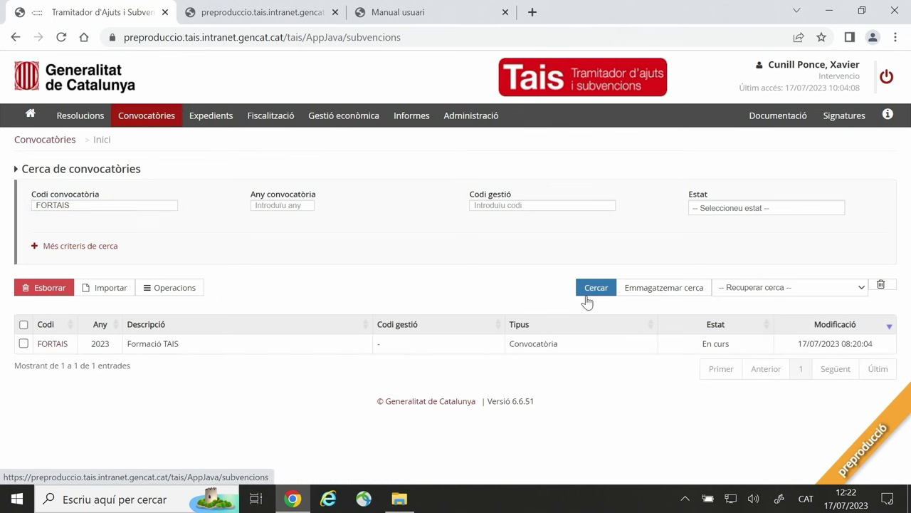
Step: Open the FORTAIS – Formació TAIS call and show its Tramitació outgoing documentation
left_click(55, 345)
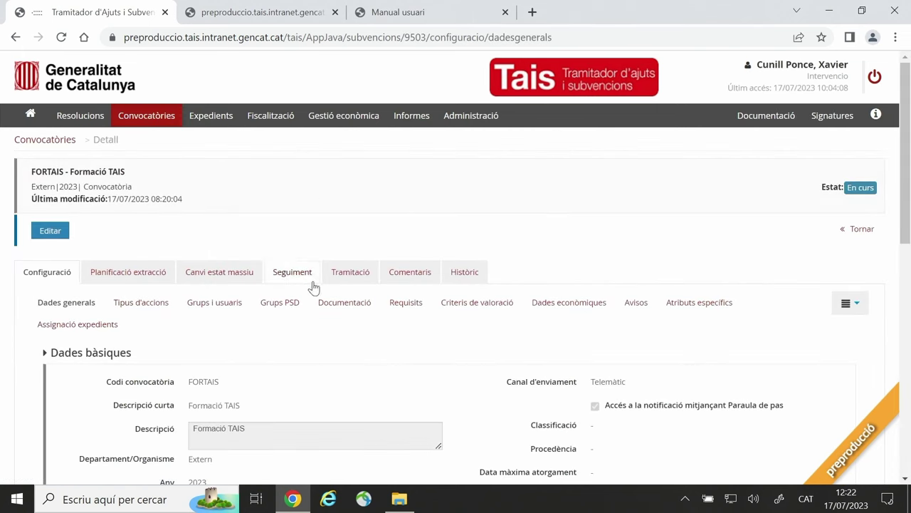
left_click(350, 275)
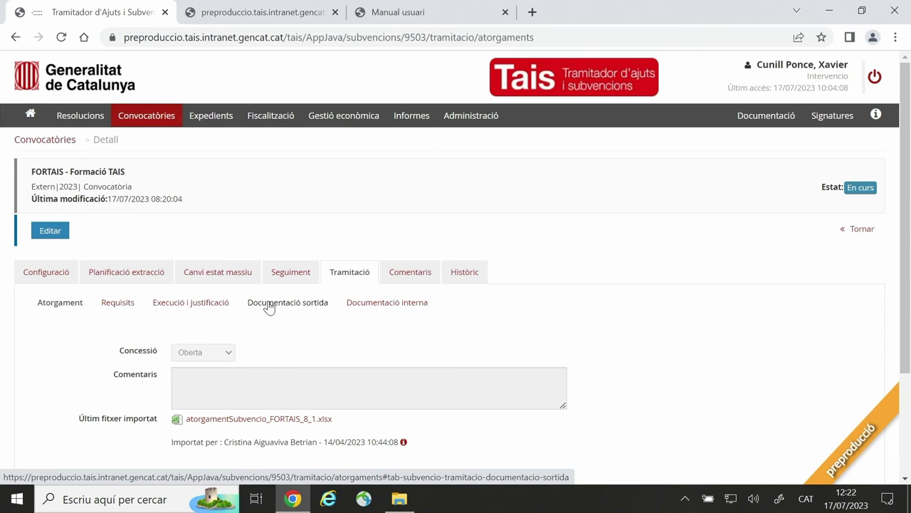
left_click(269, 306)
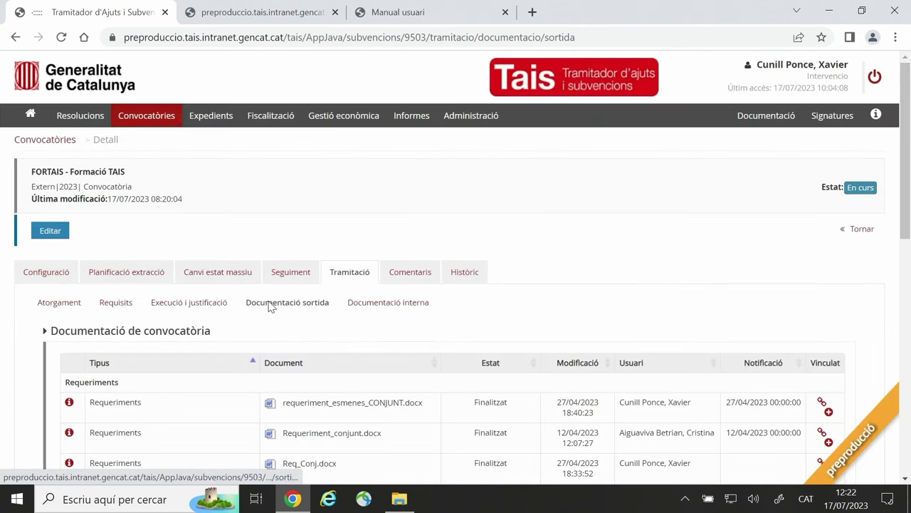
Step: Put the call in edit mode and start a new outgoing document
left_click(52, 232)
scroll(203, 249, "down", 1)
scroll(203, 248, "down", 1)
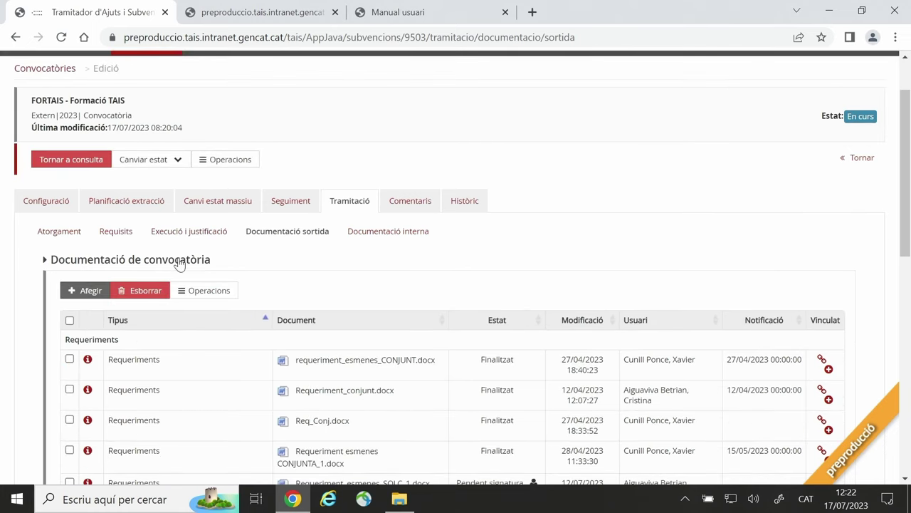
left_click(84, 292)
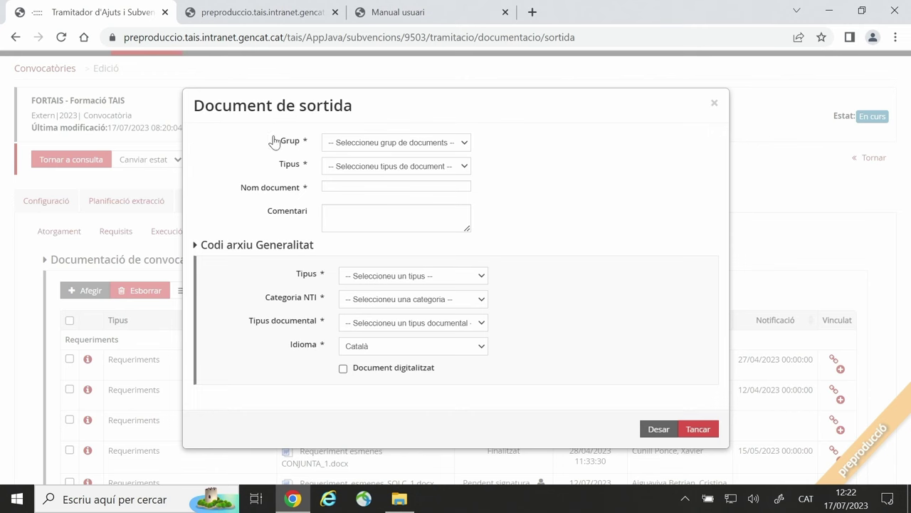
Step: Set the new document's Grup and Tipus to Requeriments
left_click(366, 144)
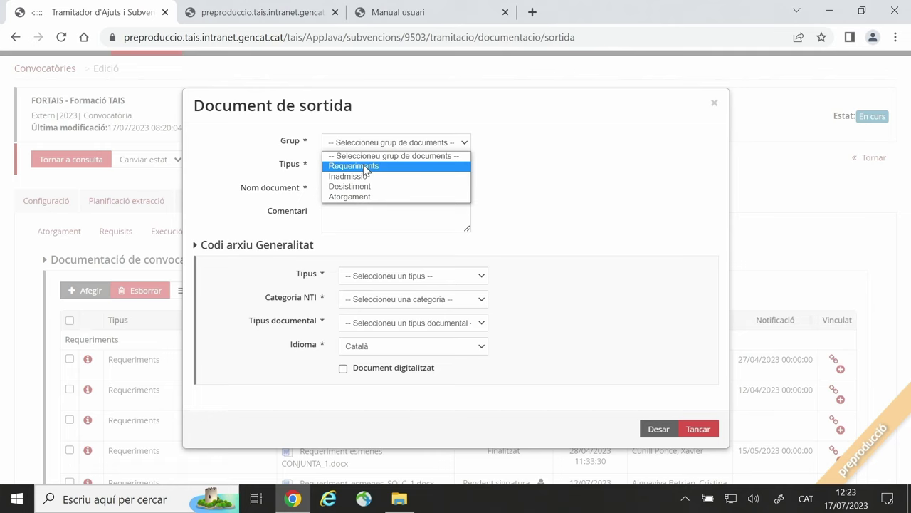
left_click(365, 168)
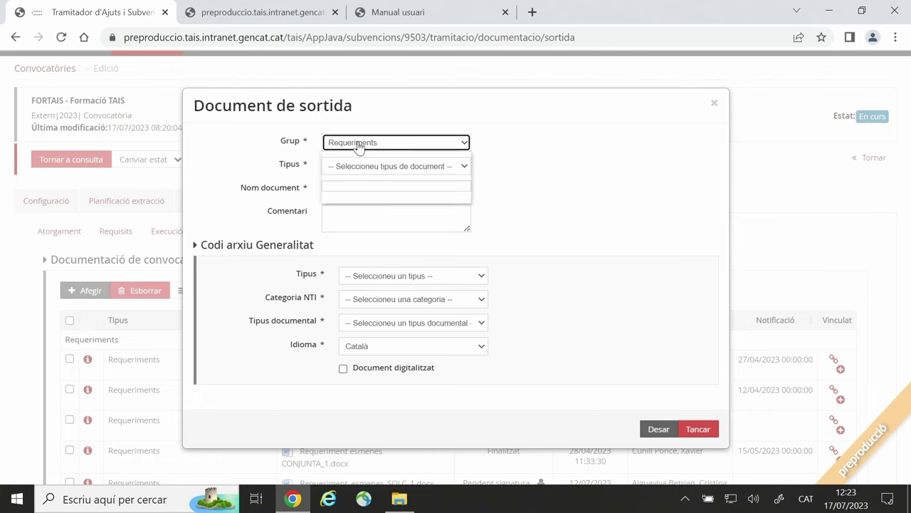
left_click(359, 142)
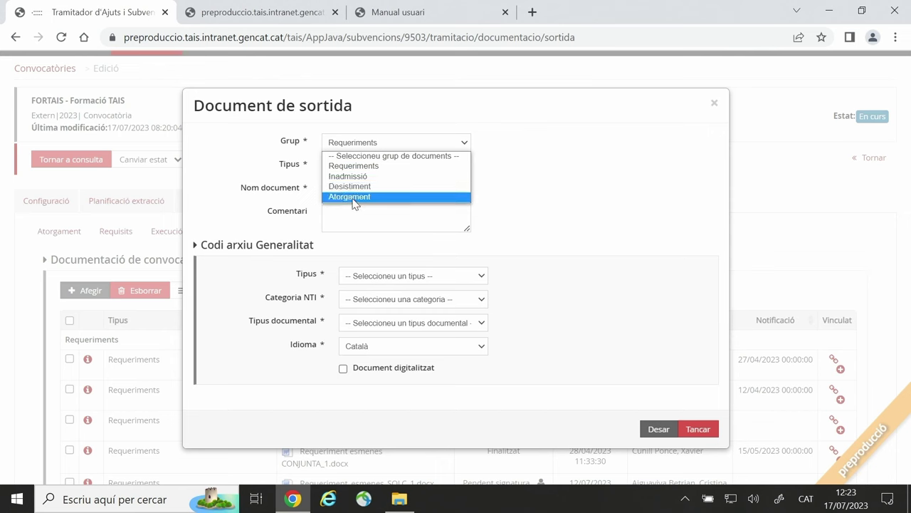
left_click(354, 166)
left_click(359, 168)
left_click(349, 190)
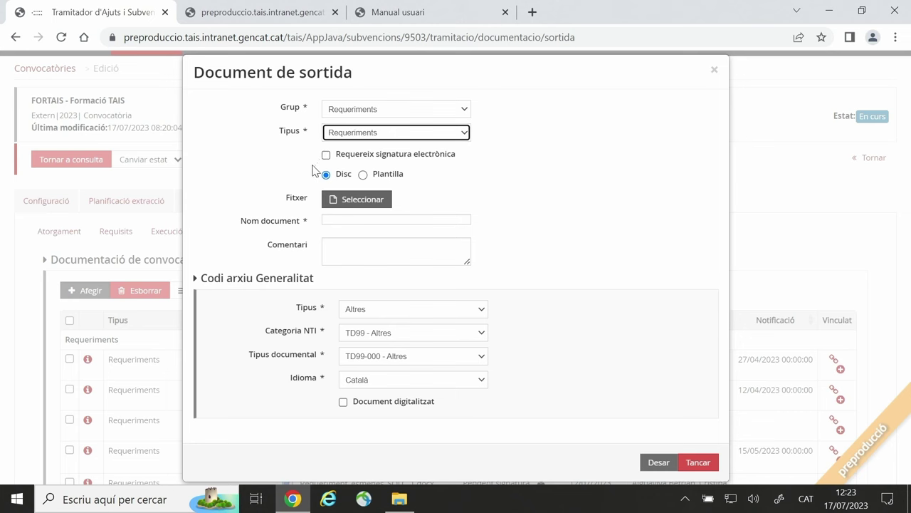
Step: Base it on a Plantilla named 'Requeriment esmenes conjunta' and save it
left_click(364, 176)
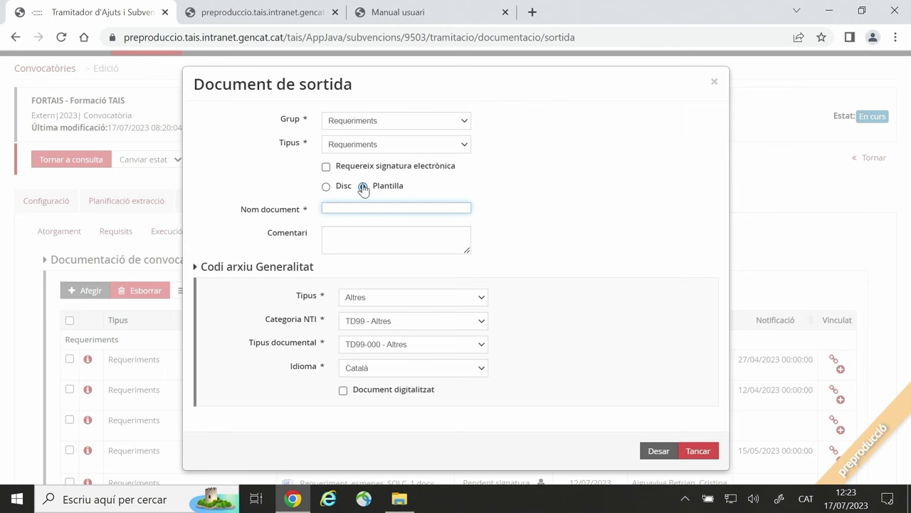
type("Requeriment esmenes conjunta")
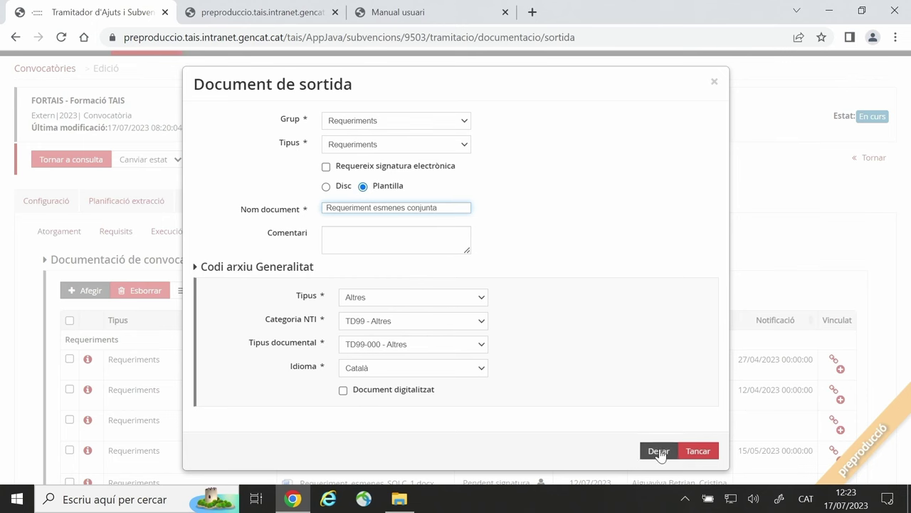
left_click(658, 450)
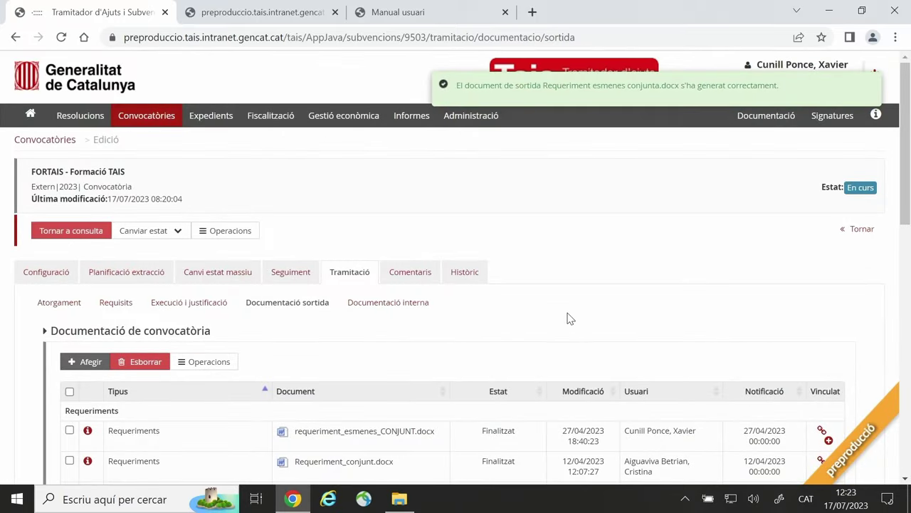
Step: Scroll to the new Requeriment esmenes conjunta row and check its creator and modification date
scroll(355, 314, "down", 1)
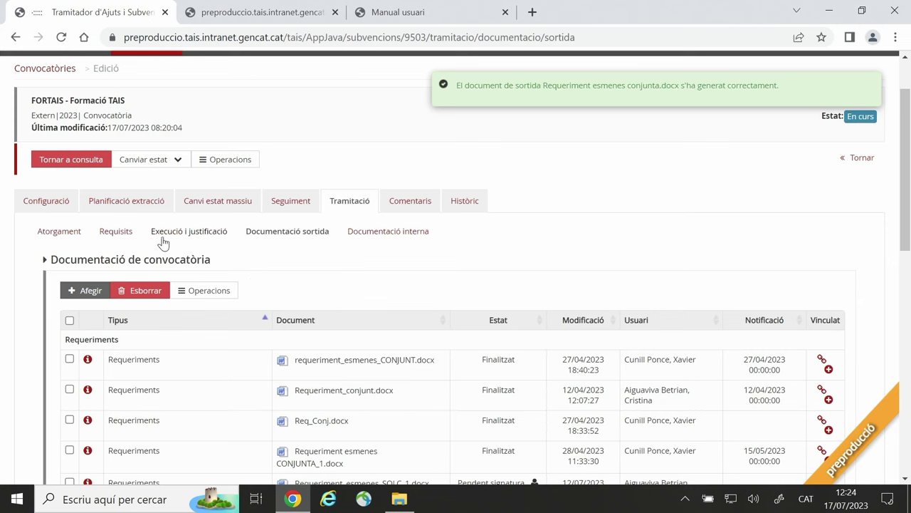
scroll(213, 262, "down", 2)
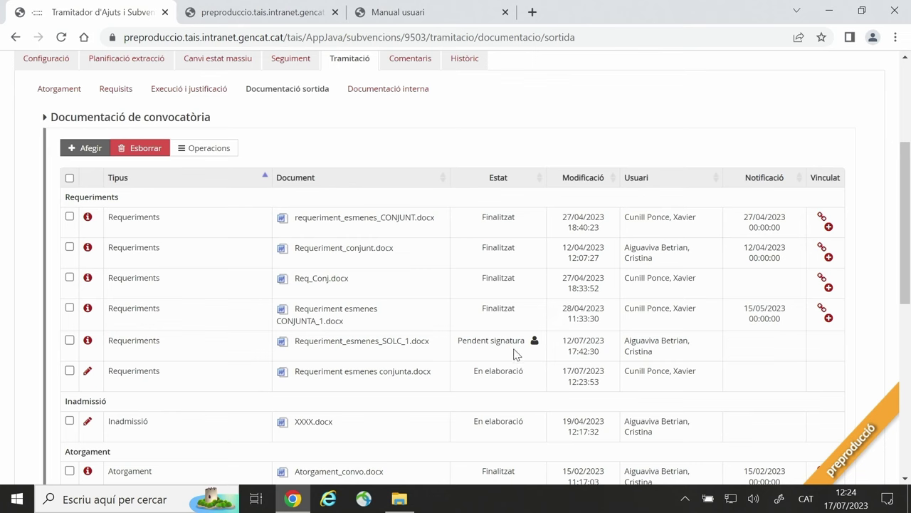
left_click_drag(701, 372, 627, 367)
mouse_move(562, 370)
left_mouse_down()
mouse_move(590, 378)
mouse_move(558, 375)
left_mouse_up()
Step: Apply 'Passar a finalitzat' to Requeriment esmenes conjunta.docx and confirm the status change
left_click(209, 149)
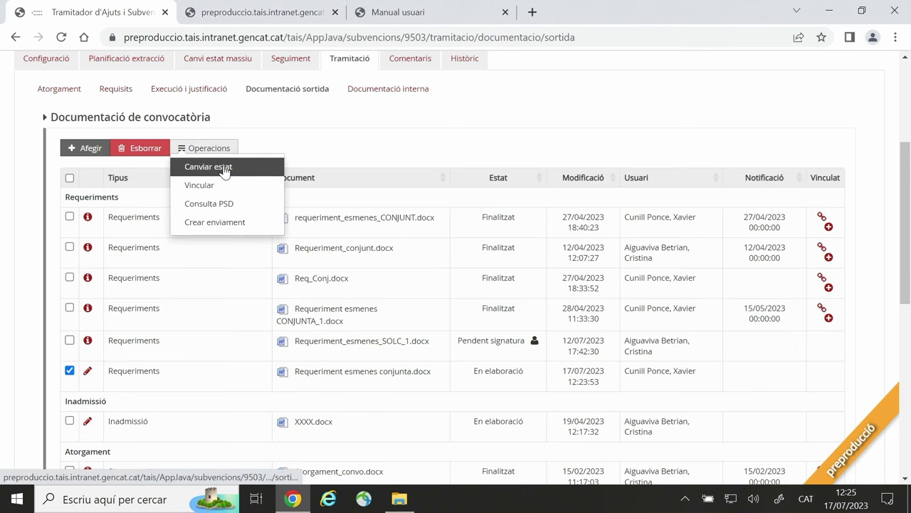
left_click(223, 168)
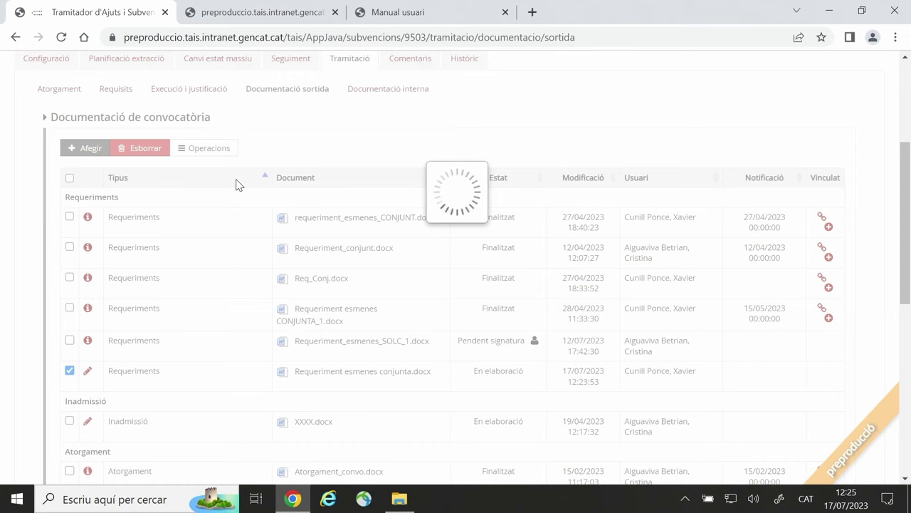
left_click(510, 272)
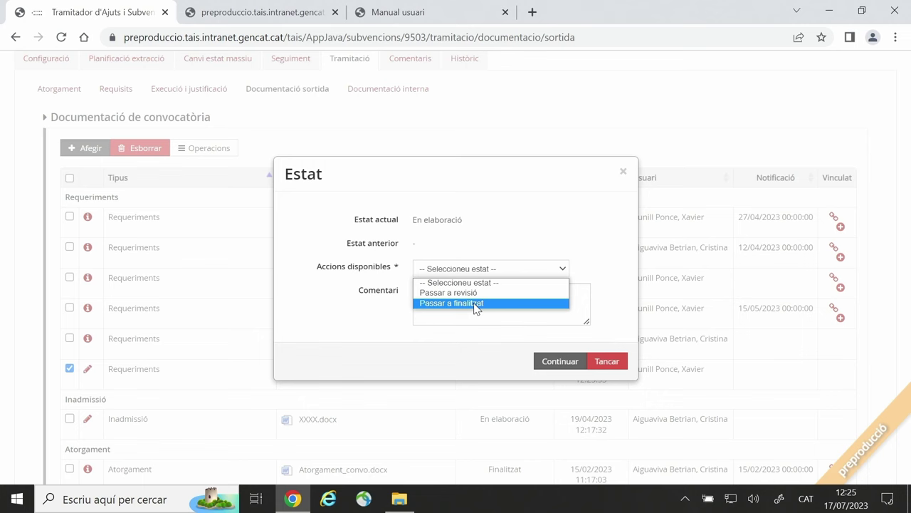
left_click(476, 305)
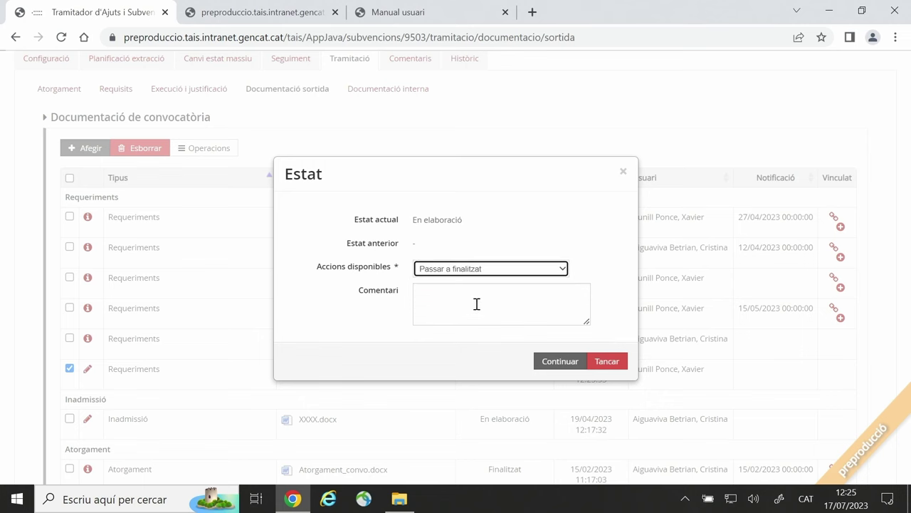
left_click(549, 359)
scroll(475, 205, "down", 3)
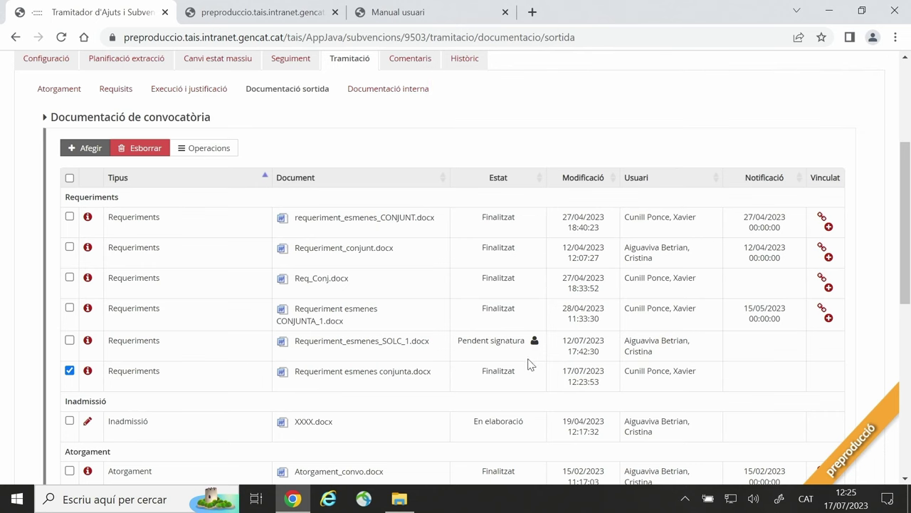
left_click(222, 149)
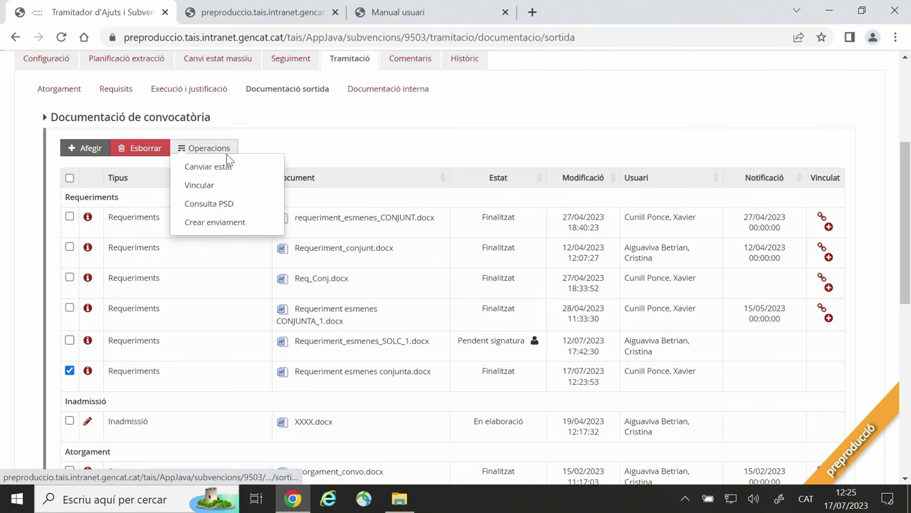
left_click(224, 224)
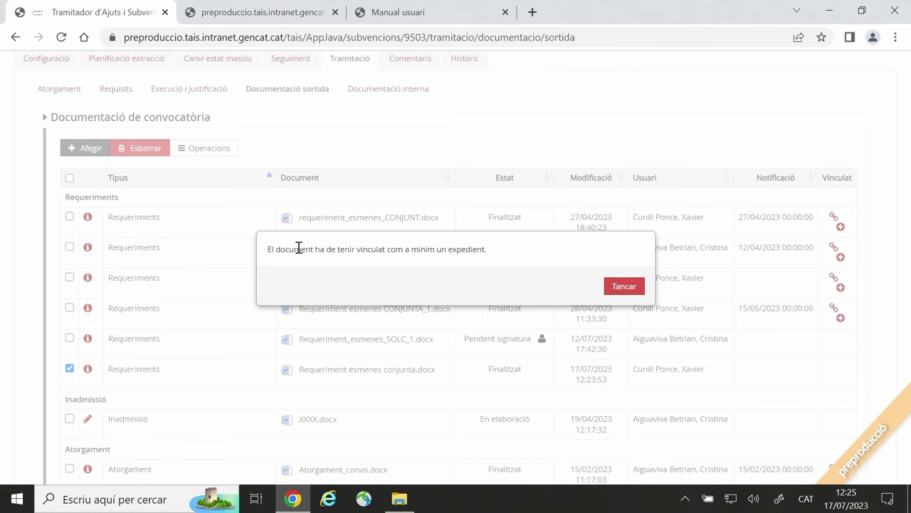
left_click(623, 287)
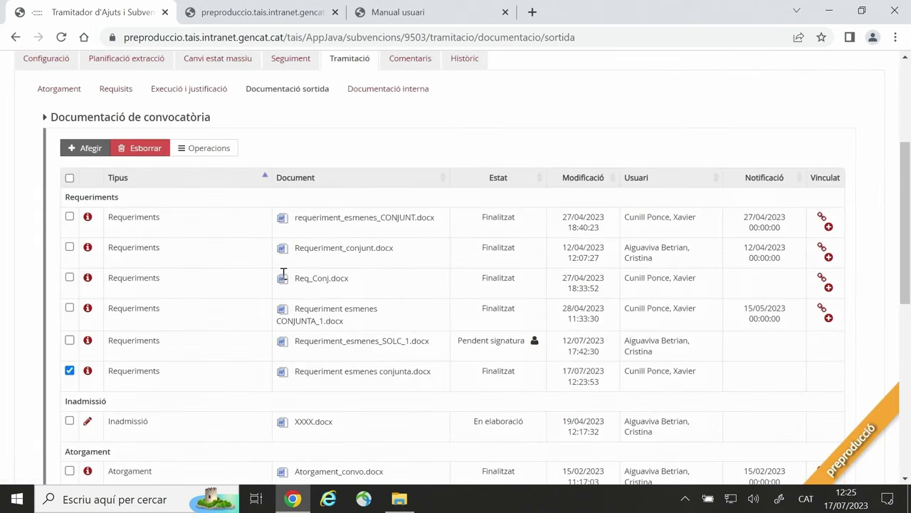
left_click(213, 152)
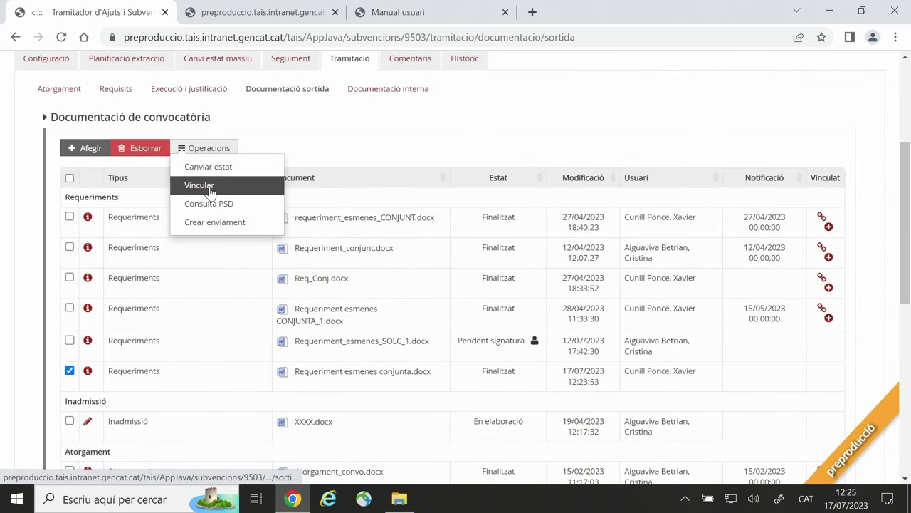
left_click(201, 186)
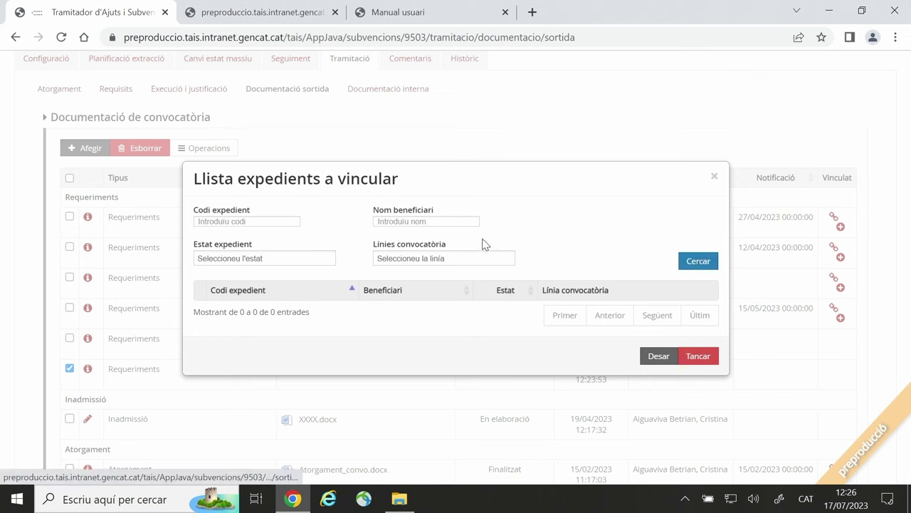
left_click(242, 259)
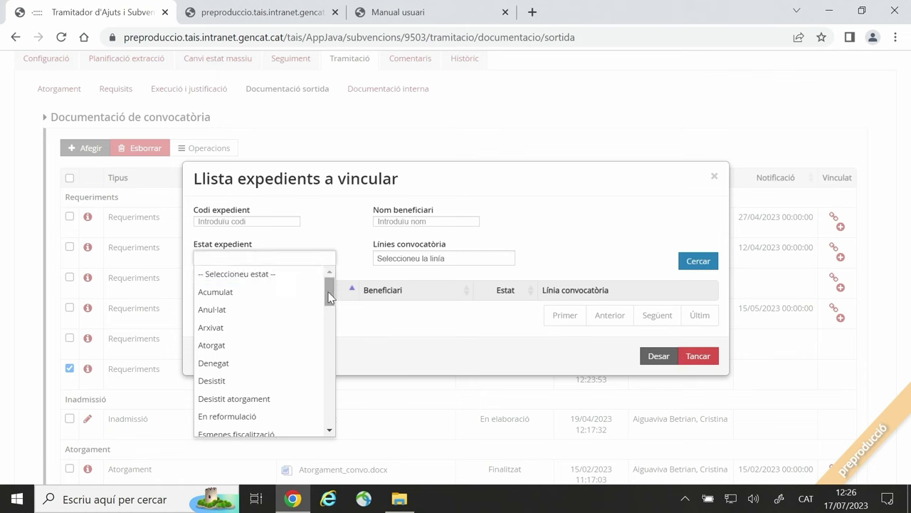
left_click_drag(326, 291, 317, 350)
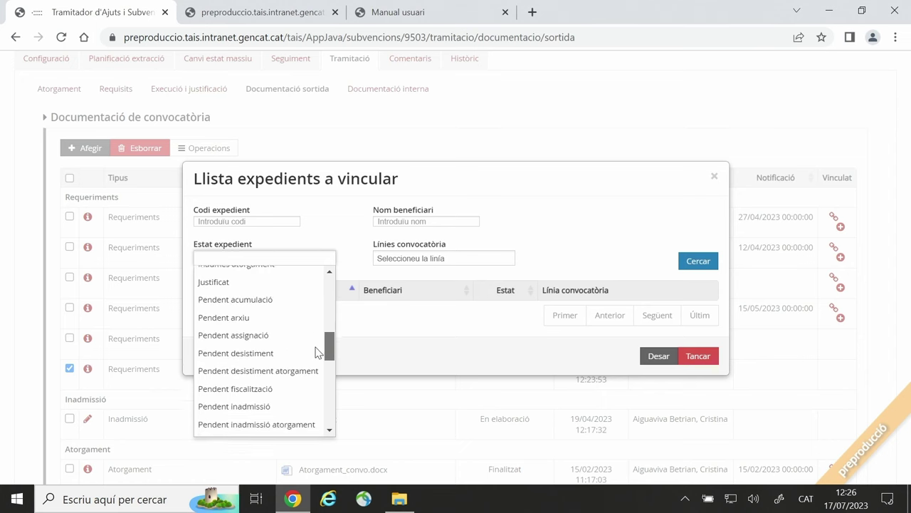
left_click_drag(316, 350, 315, 356)
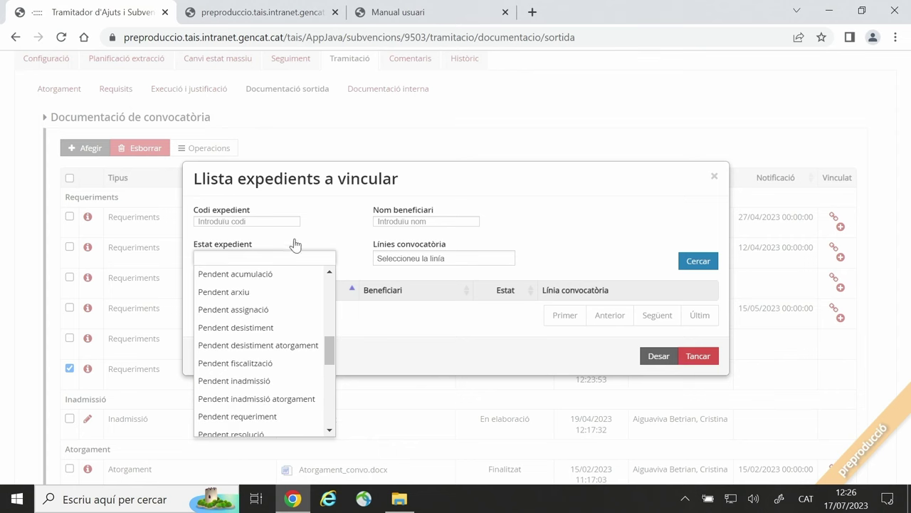
left_click(339, 234)
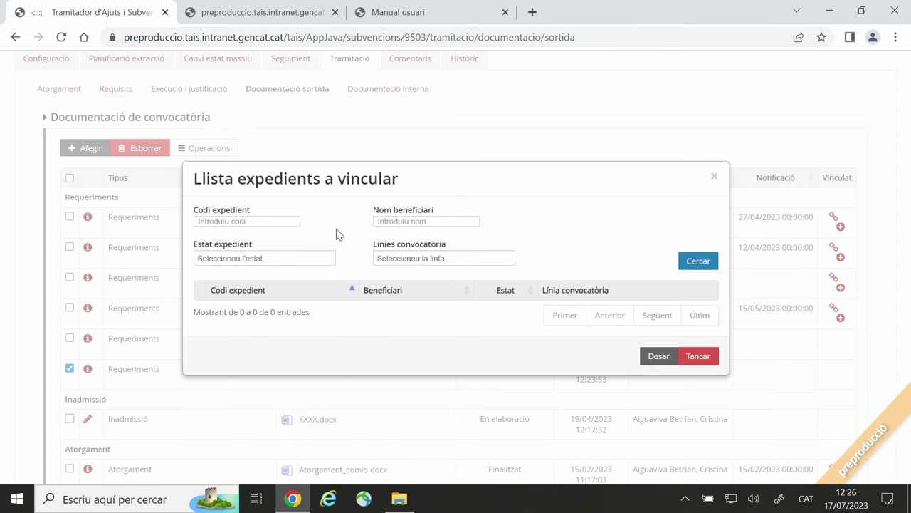
left_click(698, 261)
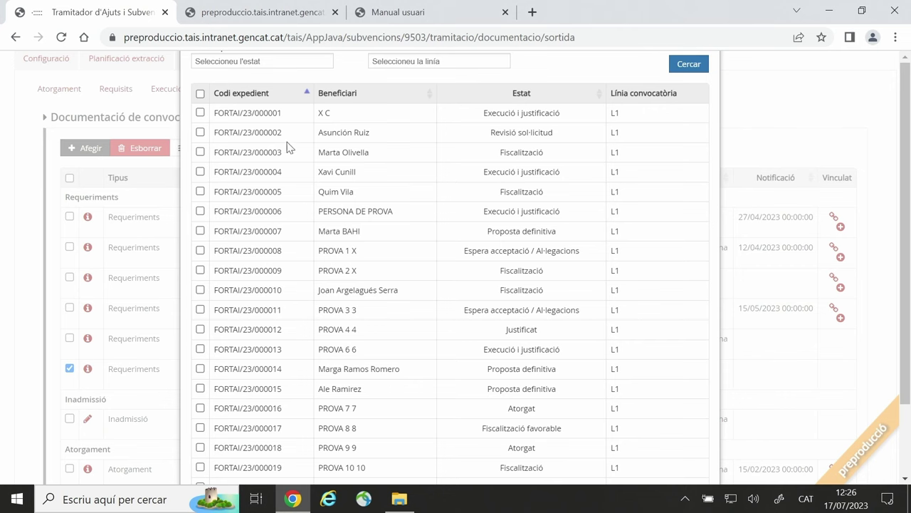
scroll(499, 170, "down", 2)
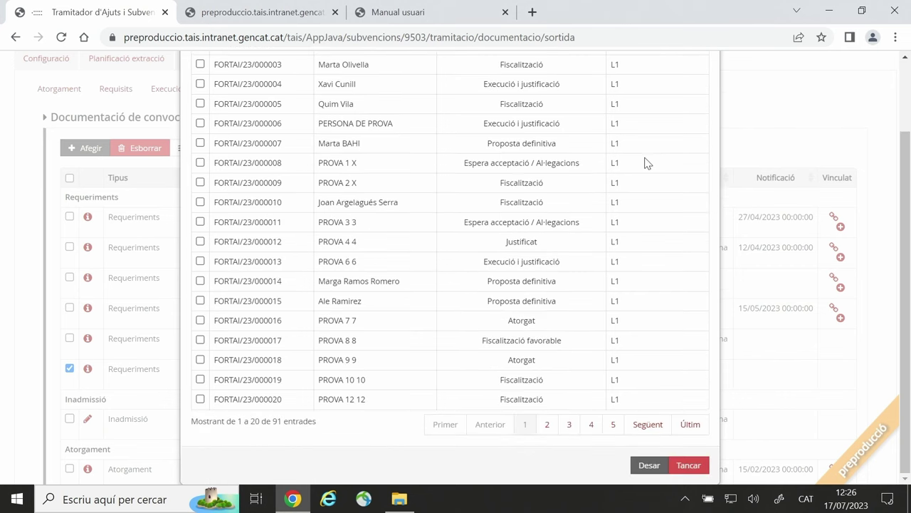
scroll(280, 248, "up", 2)
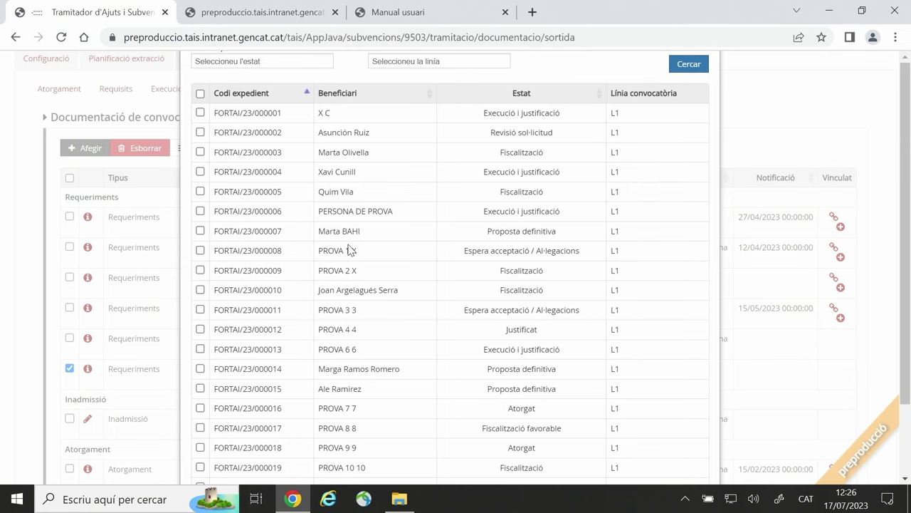
scroll(306, 235, "down", 2)
left_click(689, 465)
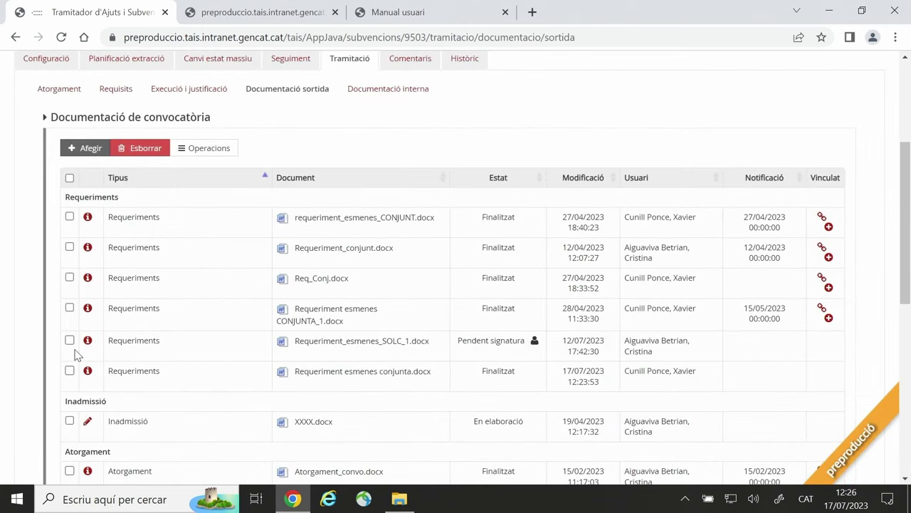
Step: Start linking expedients to Requeriment esmenes conjunta.docx and search without the Pendent requeriment filter
left_click(70, 371)
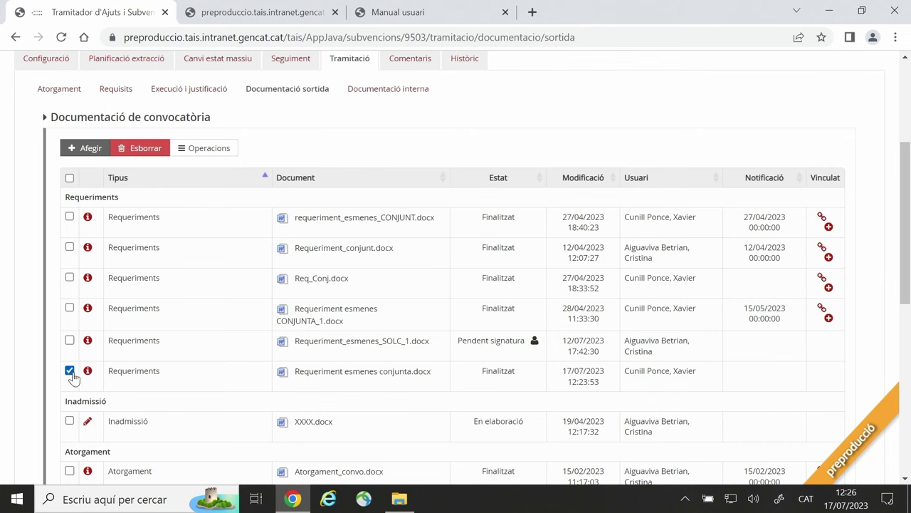
left_click(209, 151)
left_click(201, 185)
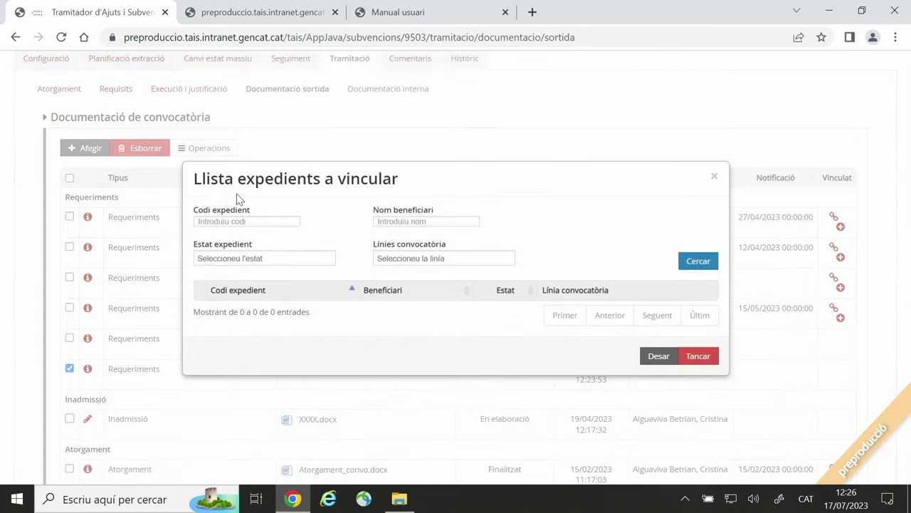
left_click(262, 258)
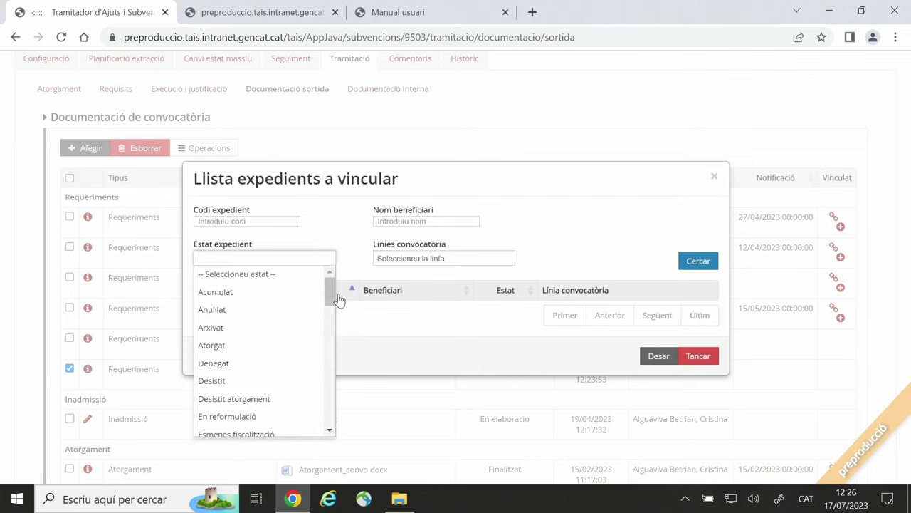
left_click_drag(333, 288, 326, 390)
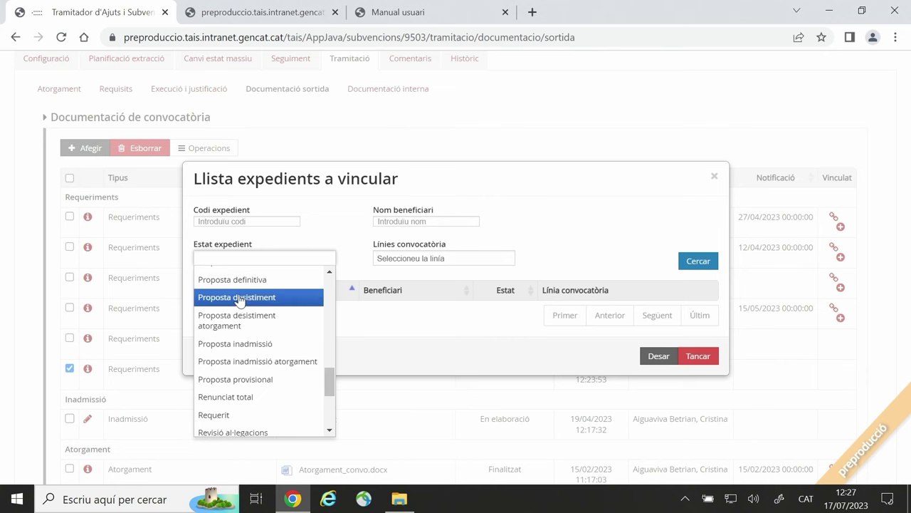
left_click(329, 271)
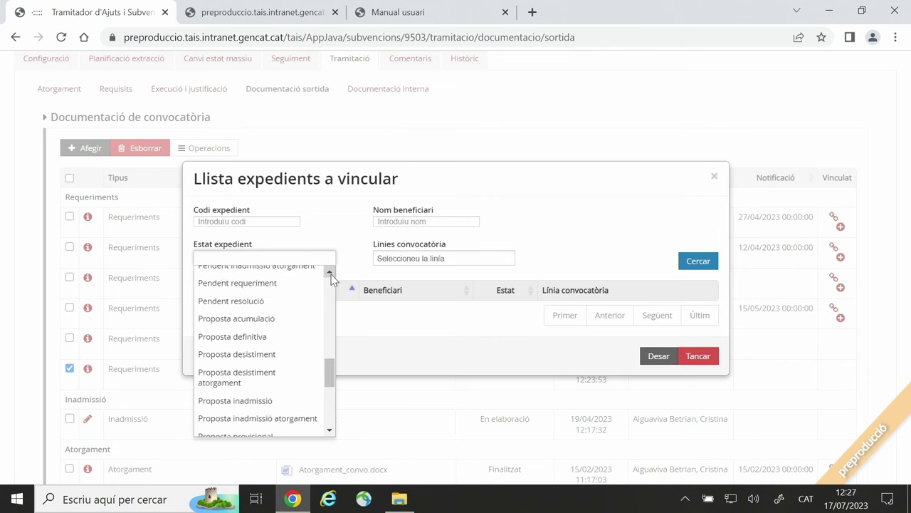
left_click(260, 285)
left_click(694, 263)
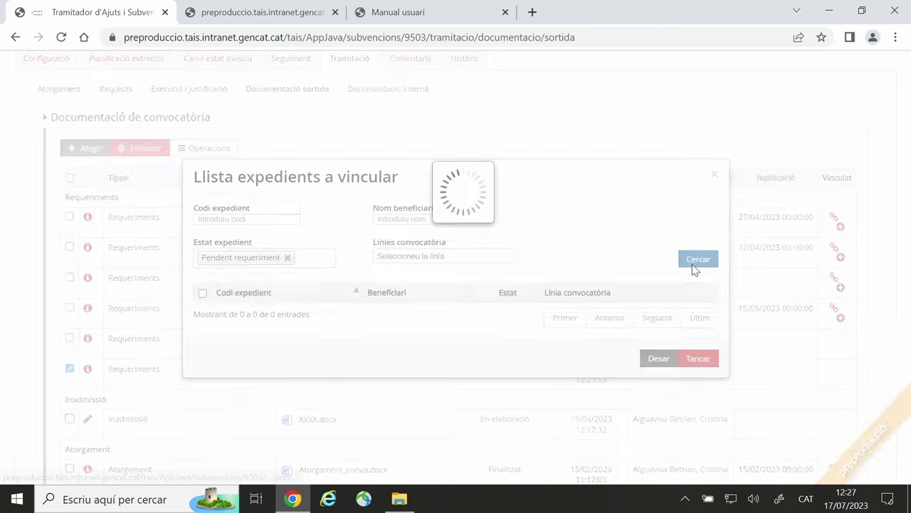
left_click(287, 248)
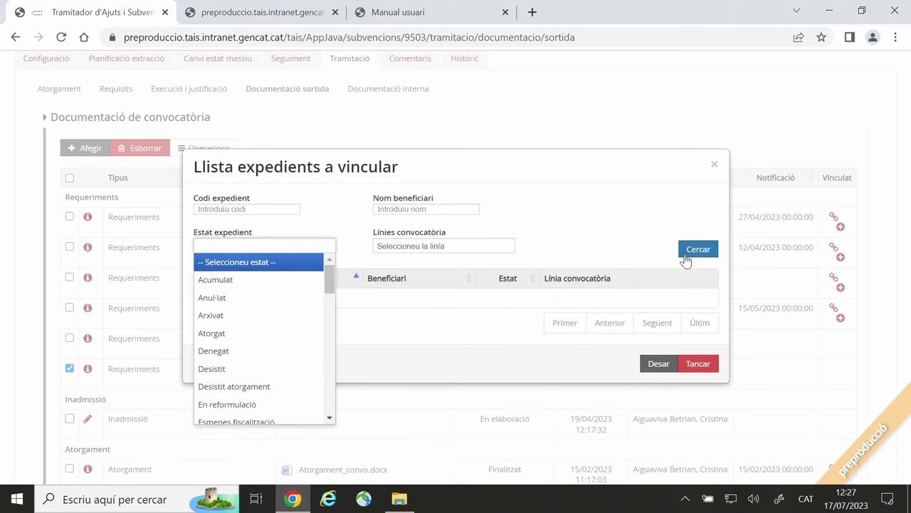
left_click(685, 254)
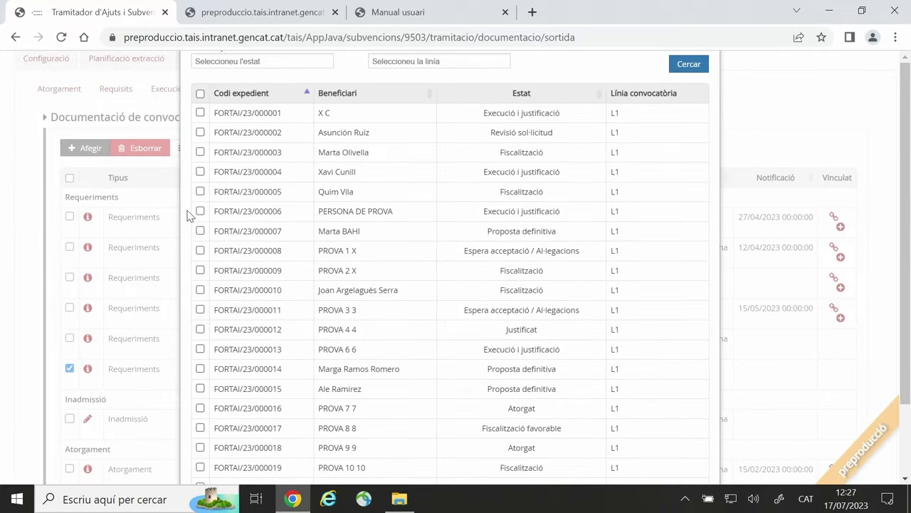
Step: Tick expedients FORTAI/23/000005, 000006 and 000007 and save the links
left_click(202, 233)
left_click(200, 212)
left_click(200, 192)
scroll(458, 231, "down", 3)
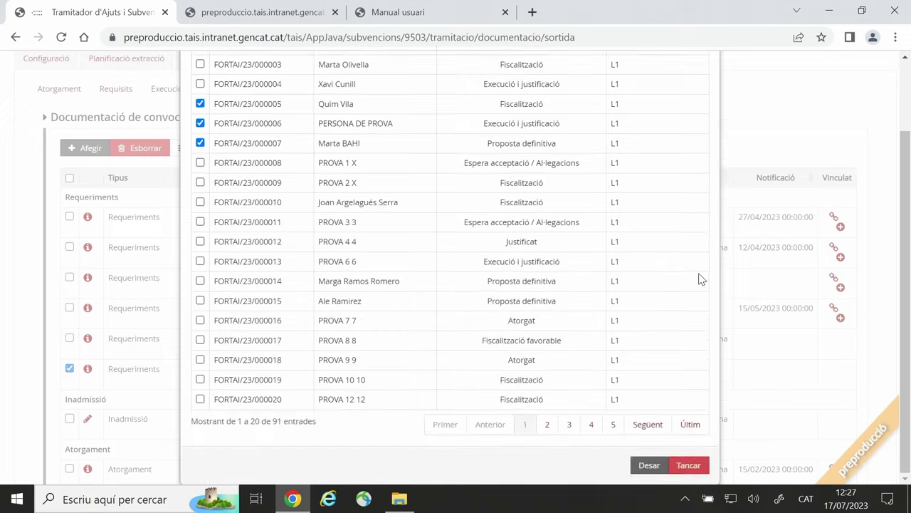
left_click(649, 464)
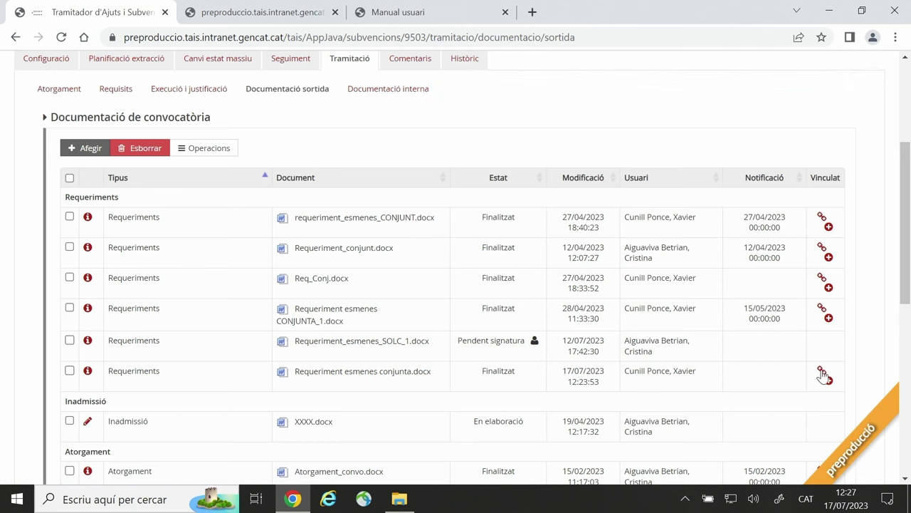
left_click(822, 370)
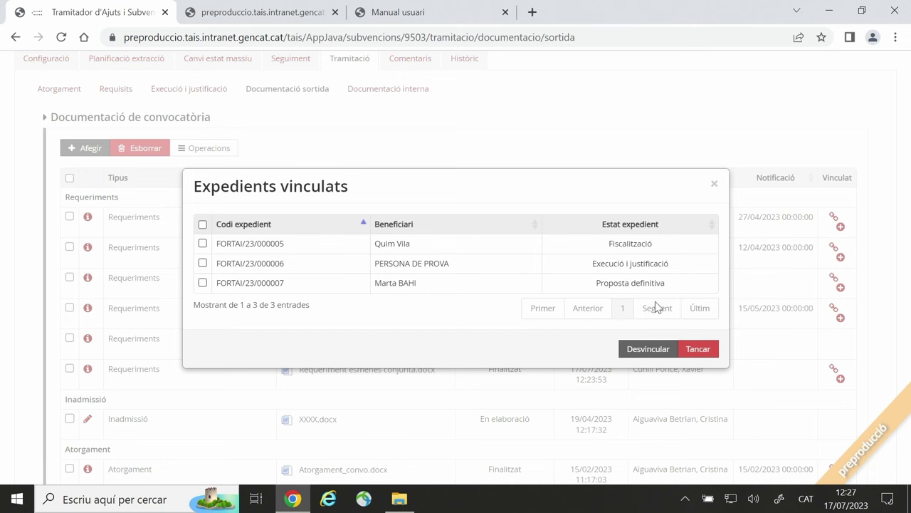
left_click(697, 350)
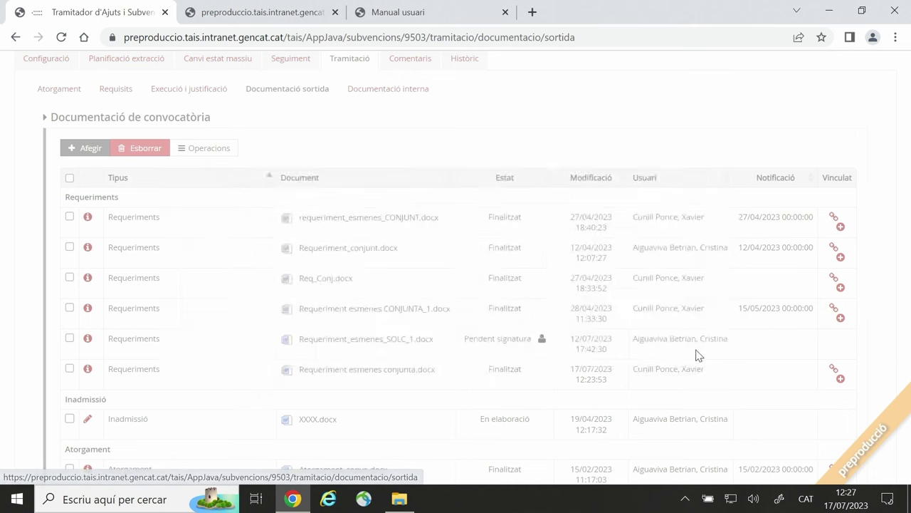
left_click(829, 382)
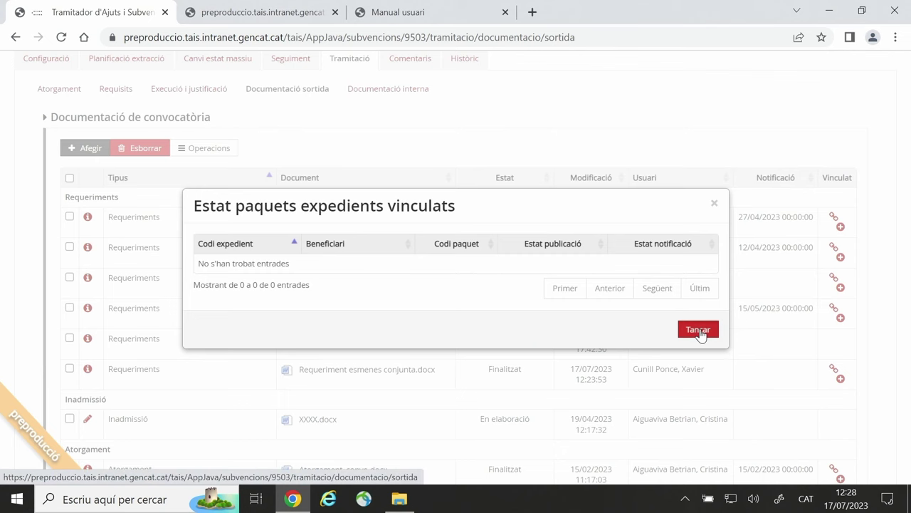
left_click(698, 329)
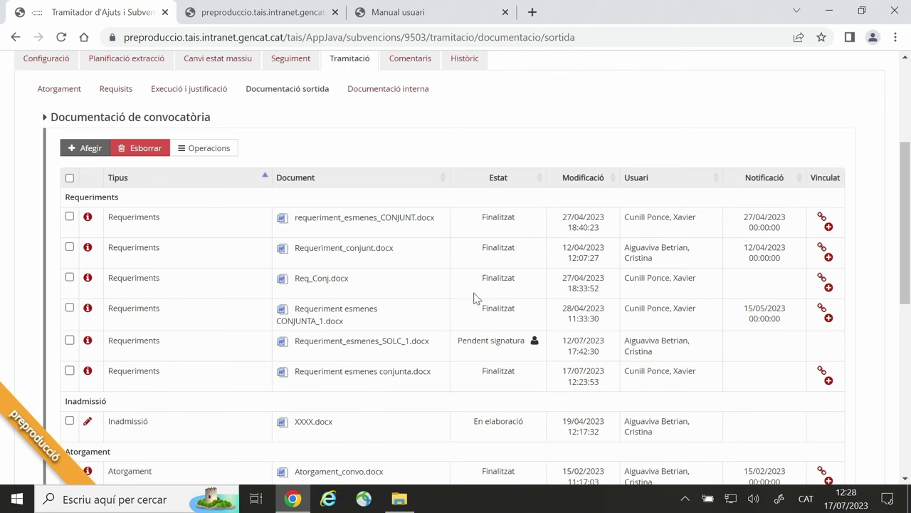
Step: Create a send package for Requeriment esmenes conjunta.docx named Requeriment_esmenes_CONJUNT
left_click(70, 371)
left_click(207, 149)
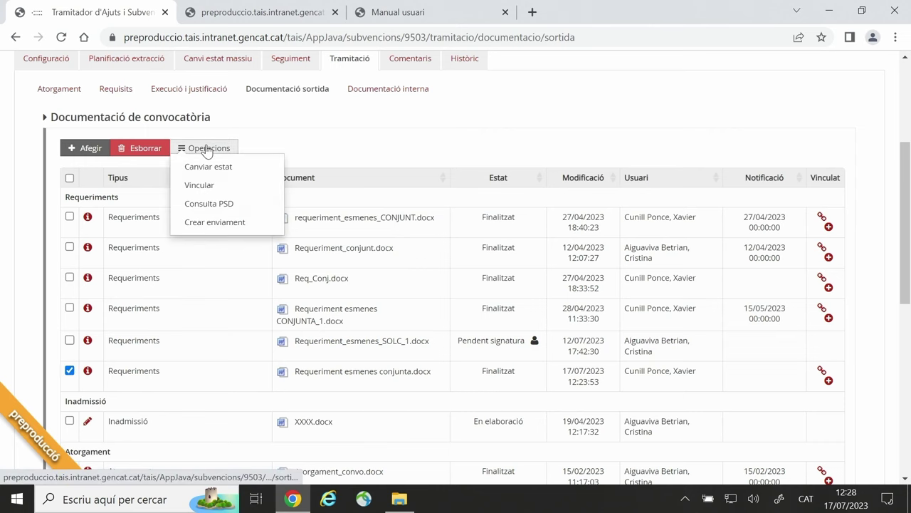
left_click(233, 226)
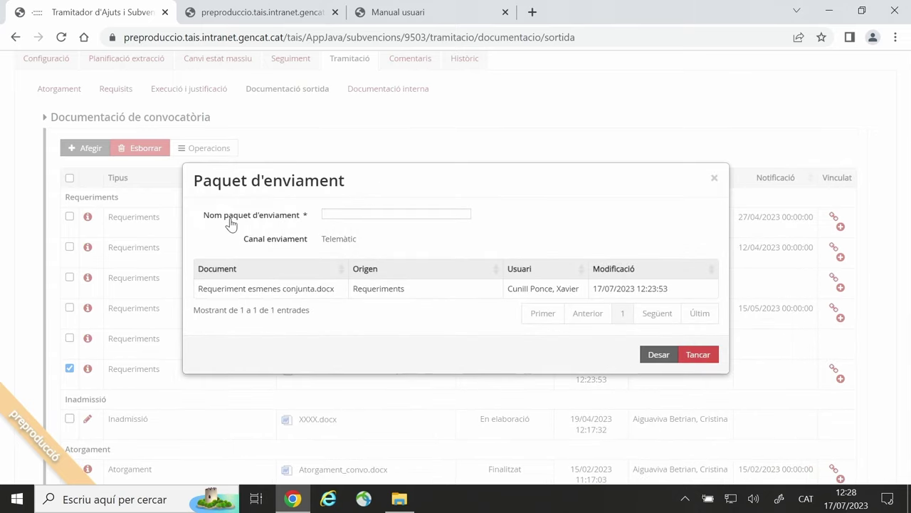
left_click(339, 211)
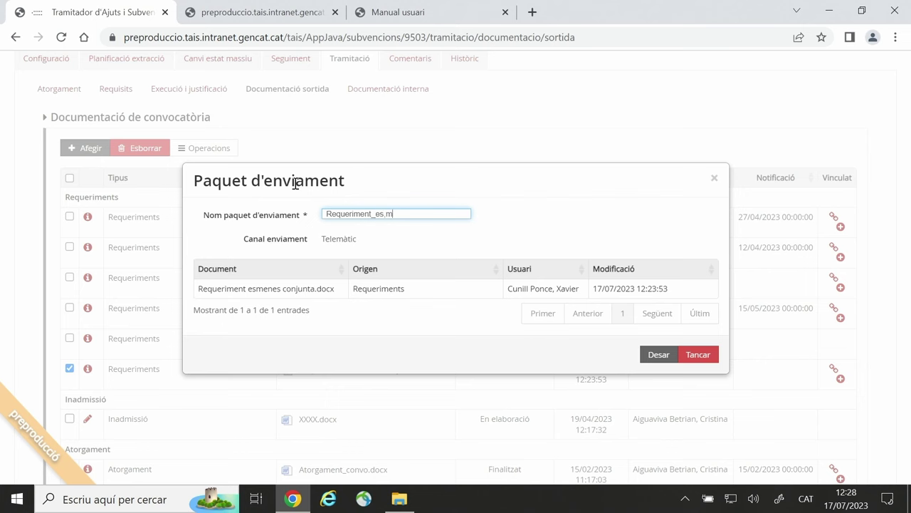
type("es_CONJUNT")
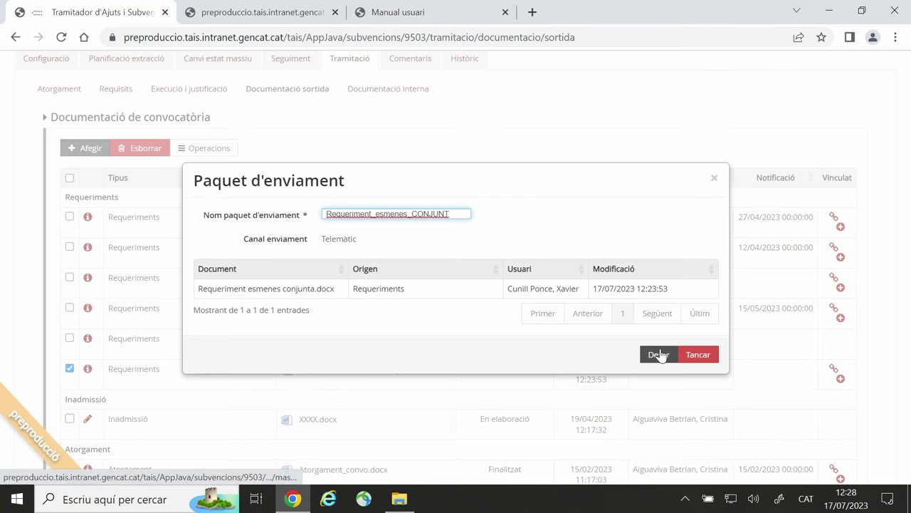
left_click(659, 355)
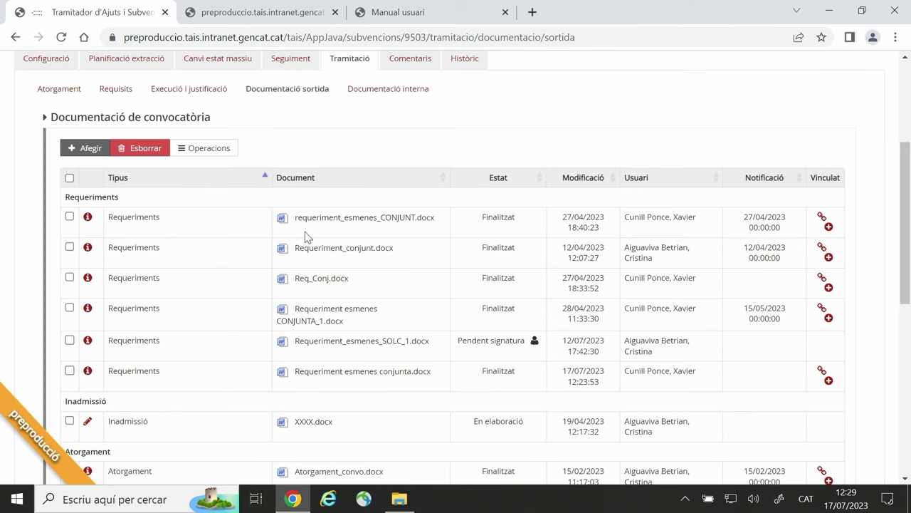
scroll(406, 261, "down", 2)
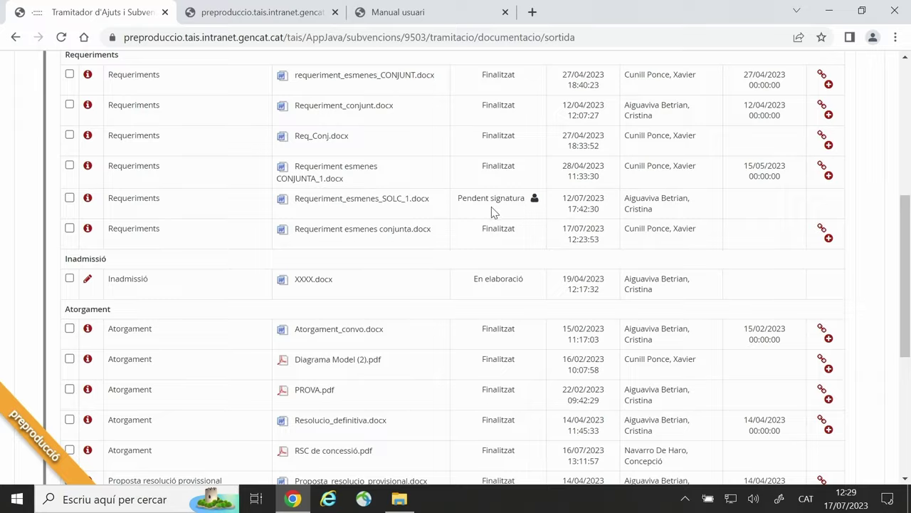
scroll(487, 206, "up", 5)
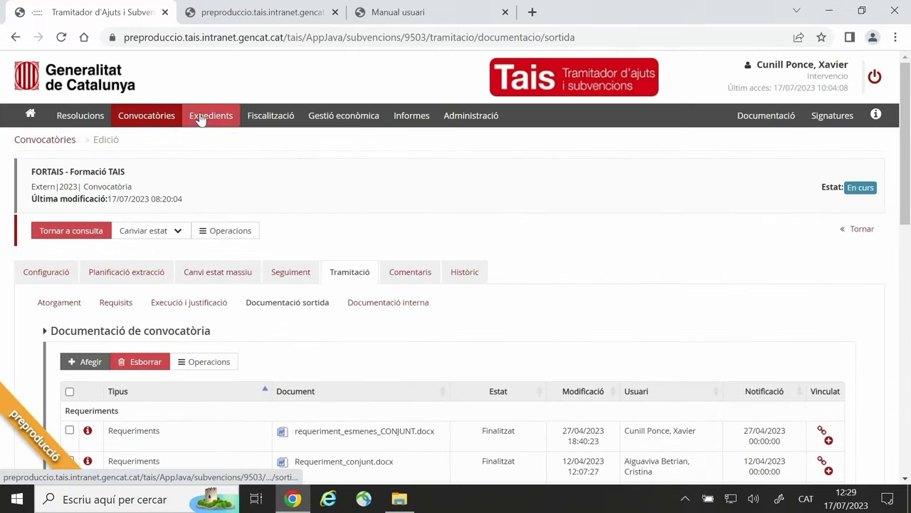
Step: Open Cerca d'expedients and set Codi convocatòria to FORTAIS - Formació TAIS
left_click(201, 121)
left_click(201, 141)
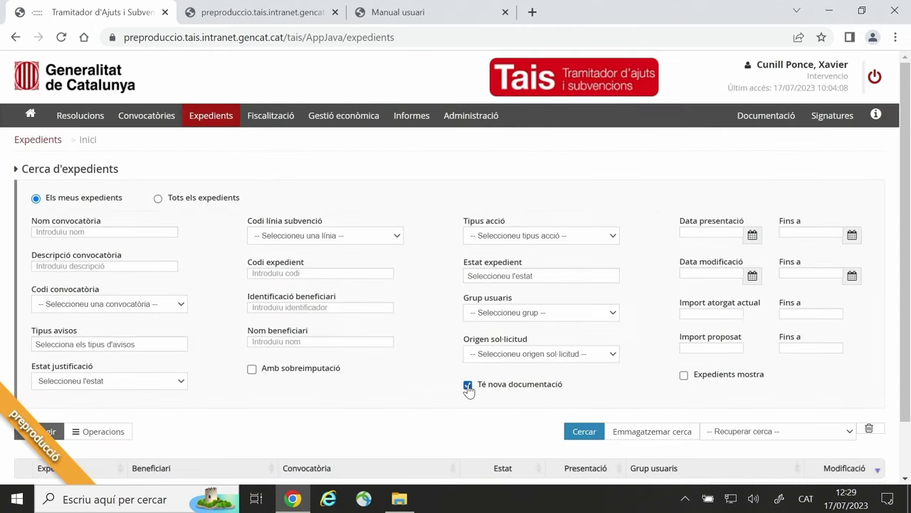
left_click(68, 304)
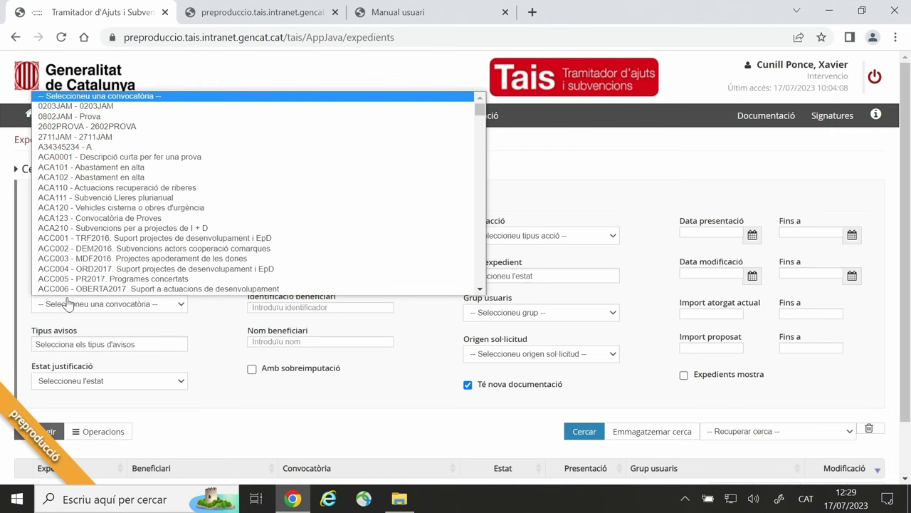
type("c")
type("fort")
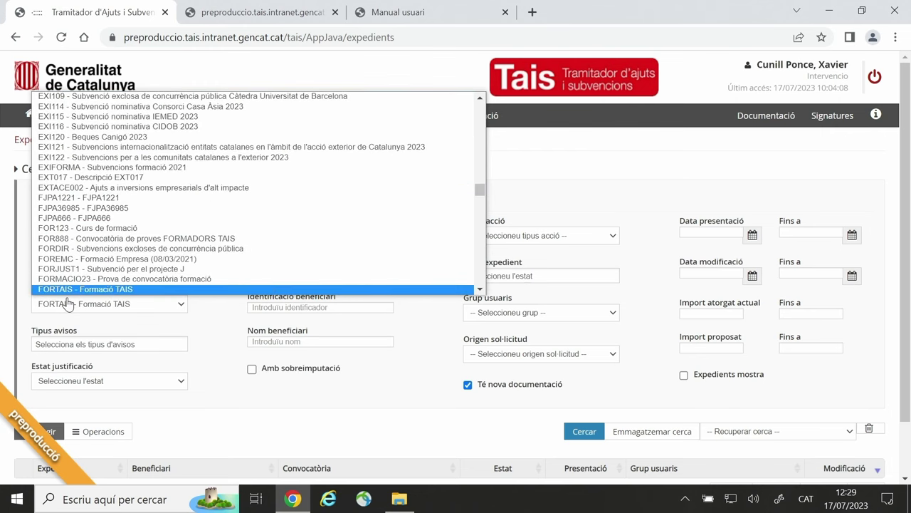
key("Return")
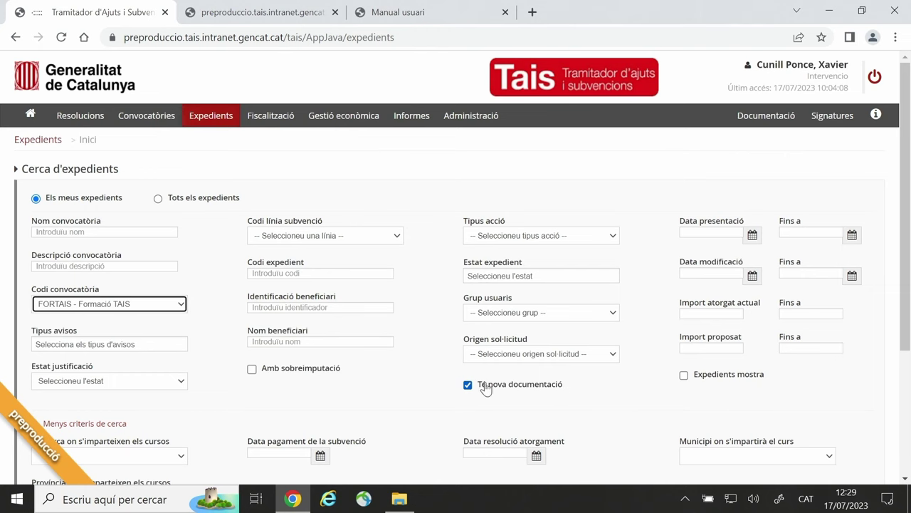
scroll(525, 347, "down", 3)
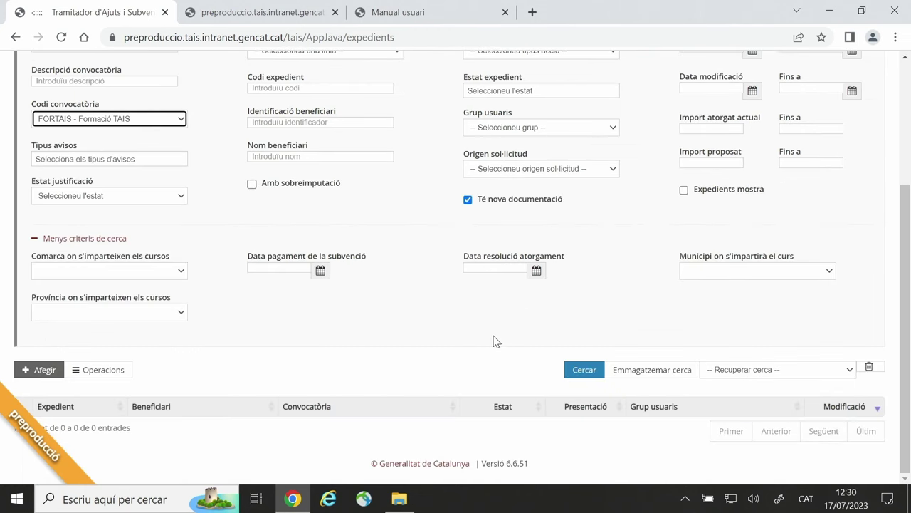